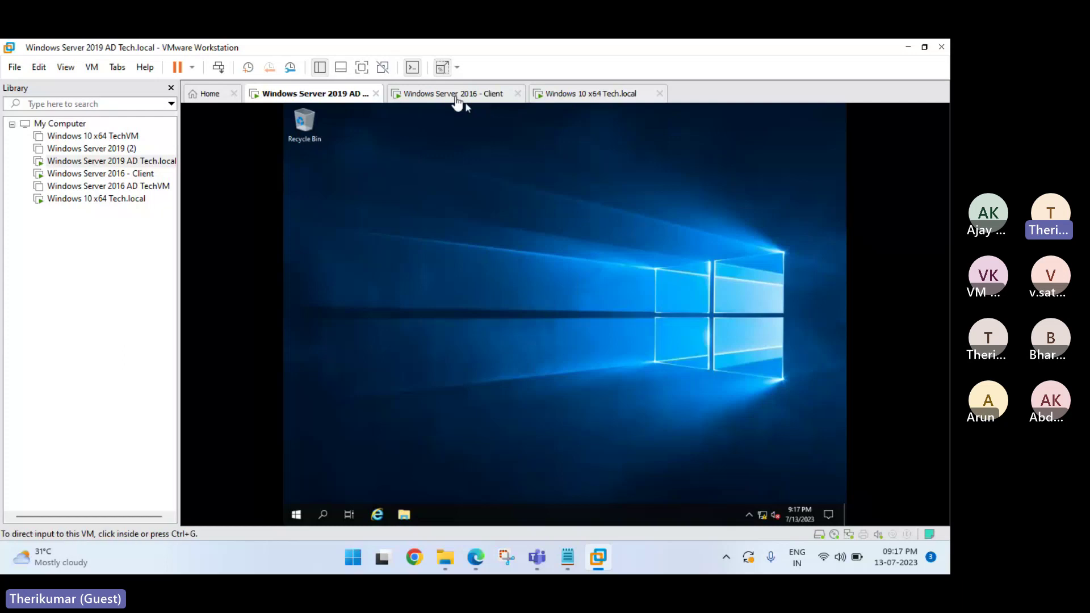
# Cycle through the Client and Windows 10 VMs, then open File Explorer on the Windows Server 2019 AD machine.
pyautogui.click(458, 97)
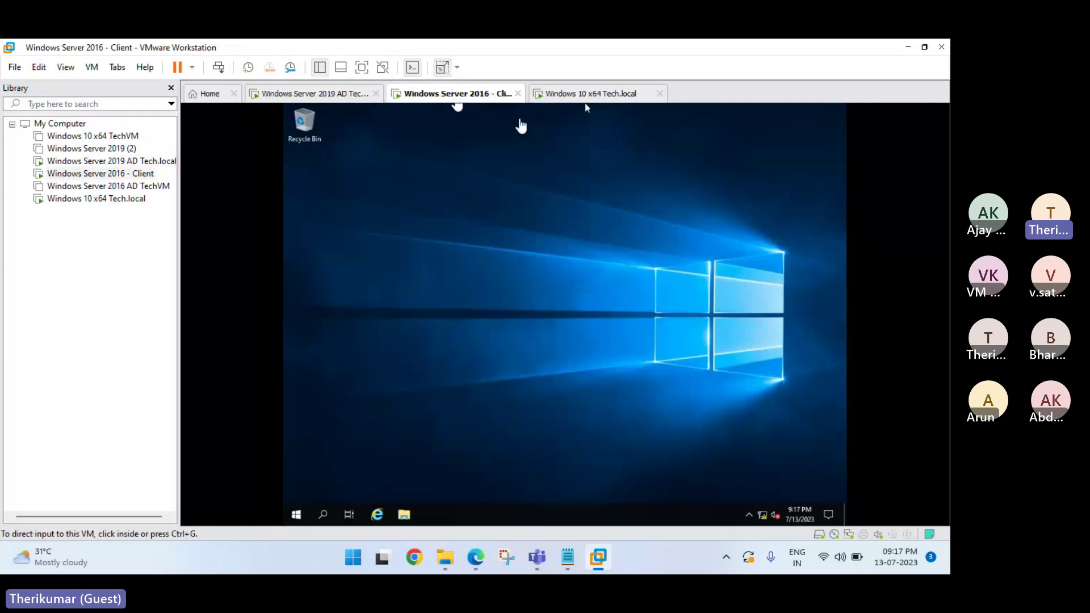
pyautogui.click(567, 100)
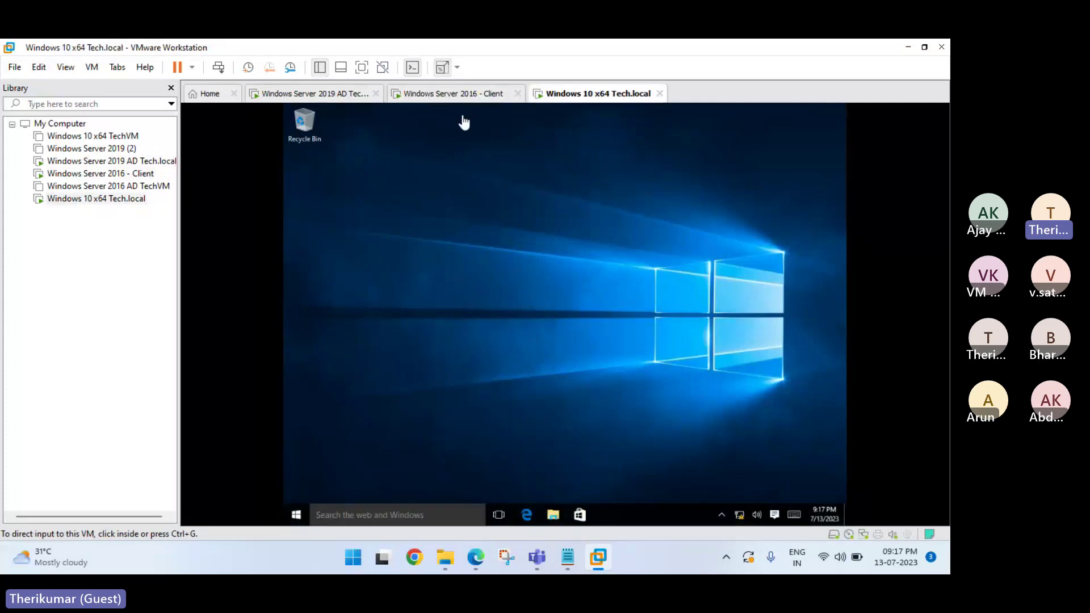
pyautogui.click(381, 101)
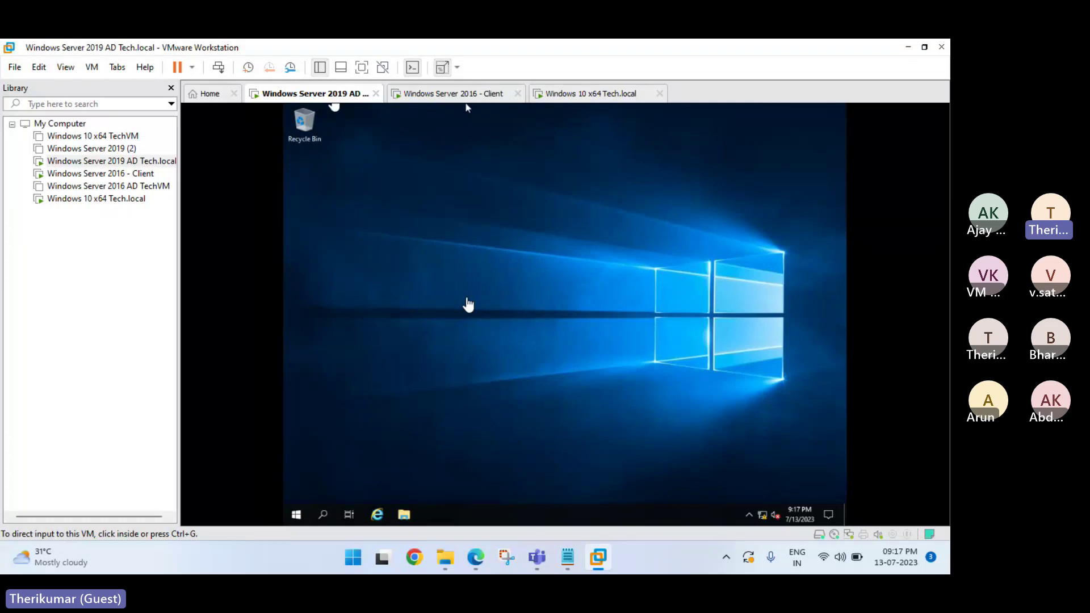
pyautogui.click(403, 517)
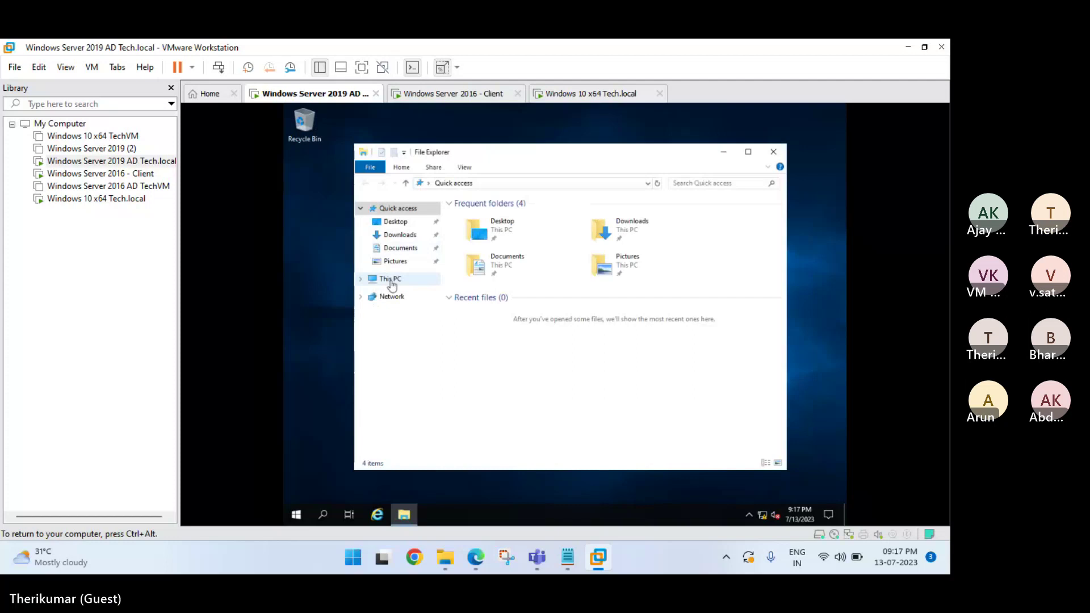
# Open This PC's system properties on the domain controller and maximize the window.
pyautogui.click(392, 283)
pyautogui.rightClick(391, 281)
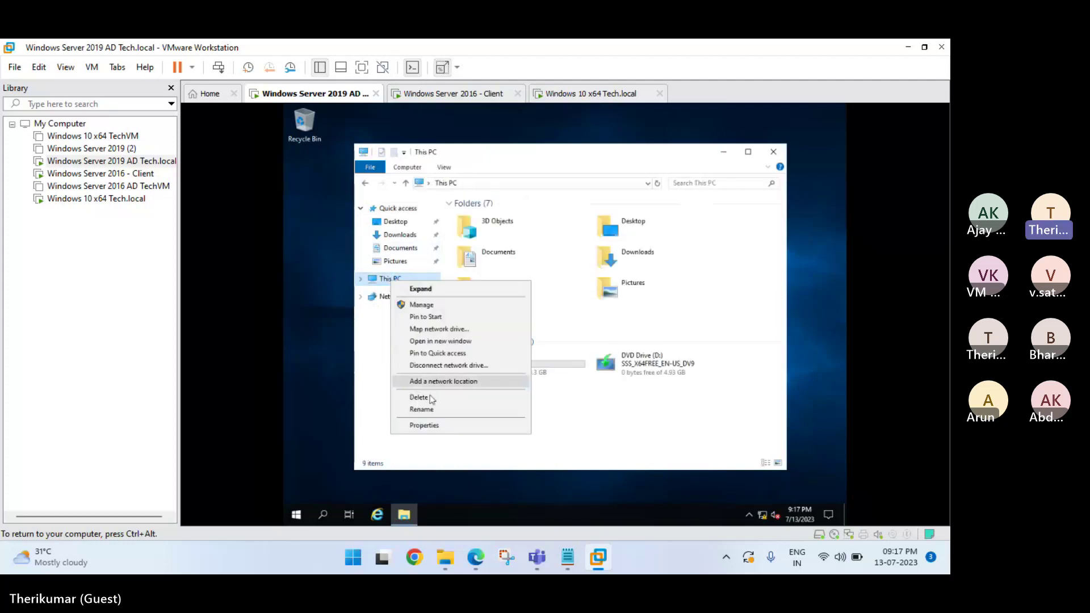
pyautogui.click(441, 426)
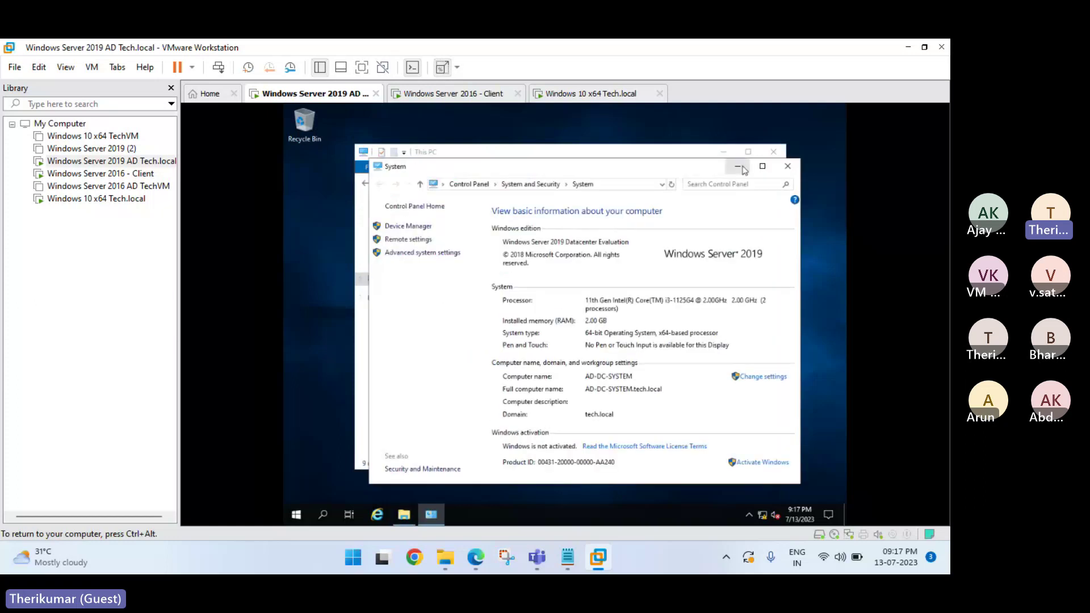
pyautogui.click(763, 167)
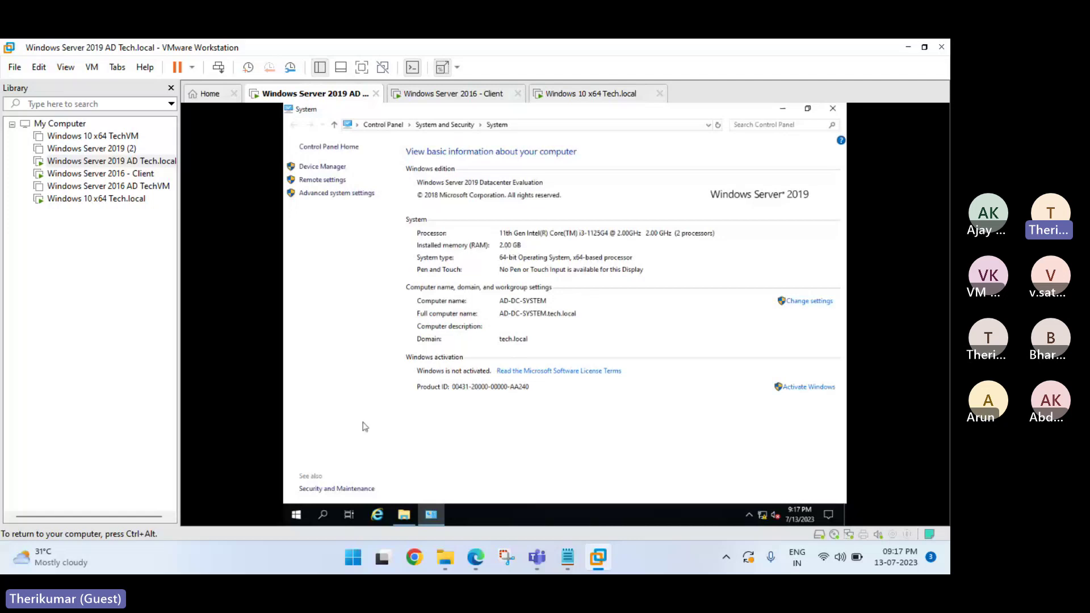
# Run ipconfig /all on the domain controller to confirm 192.168.1.150, then switch to the Client VM.
pyautogui.click(299, 520)
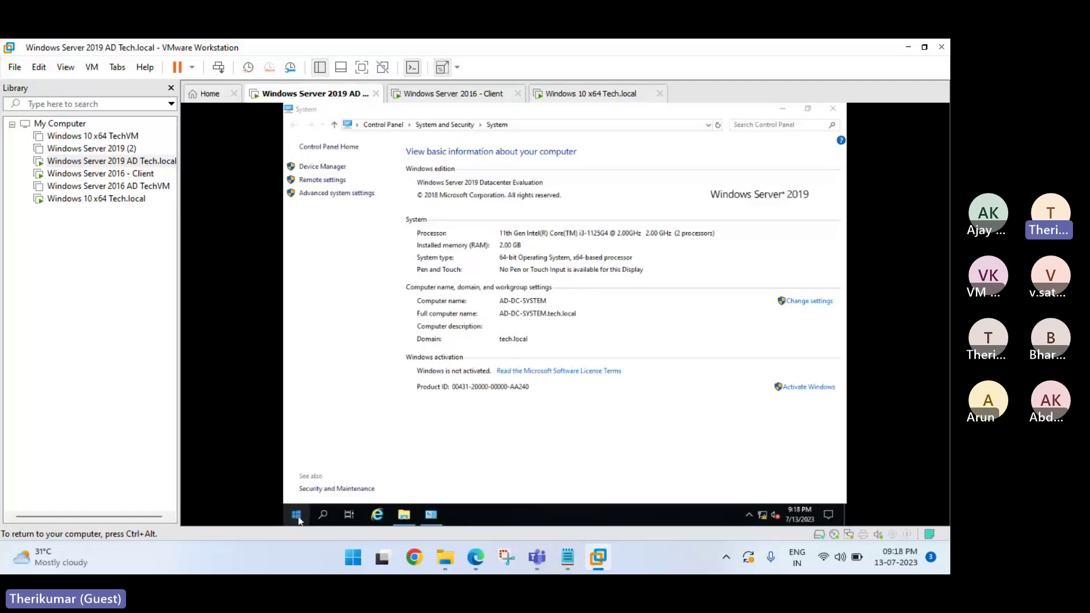
pyautogui.rightClick(300, 519)
pyautogui.click(330, 469)
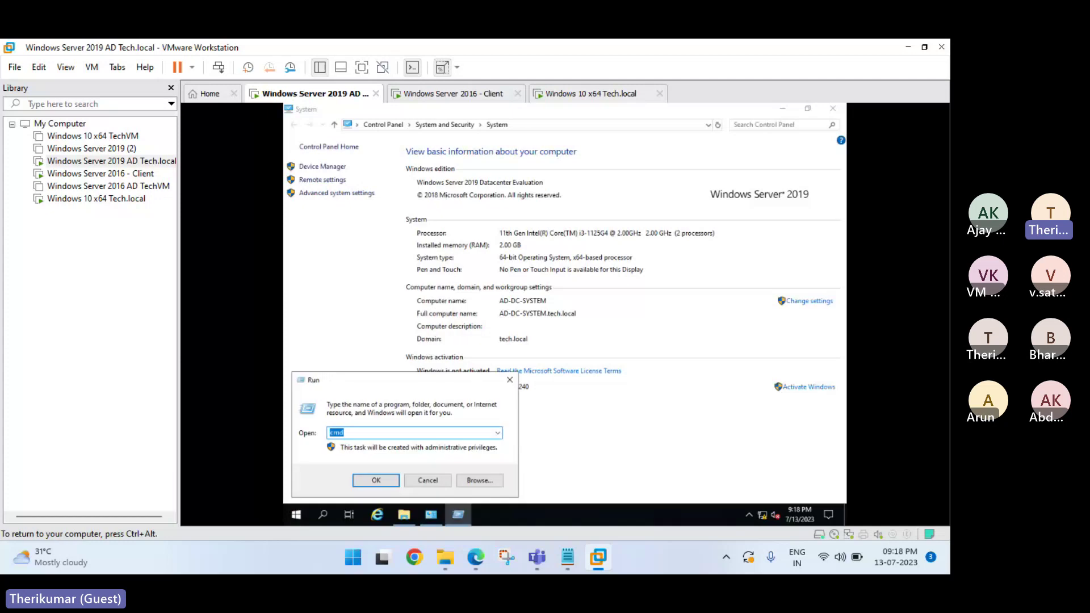
pyautogui.press('Return')
pyautogui.write('ip')
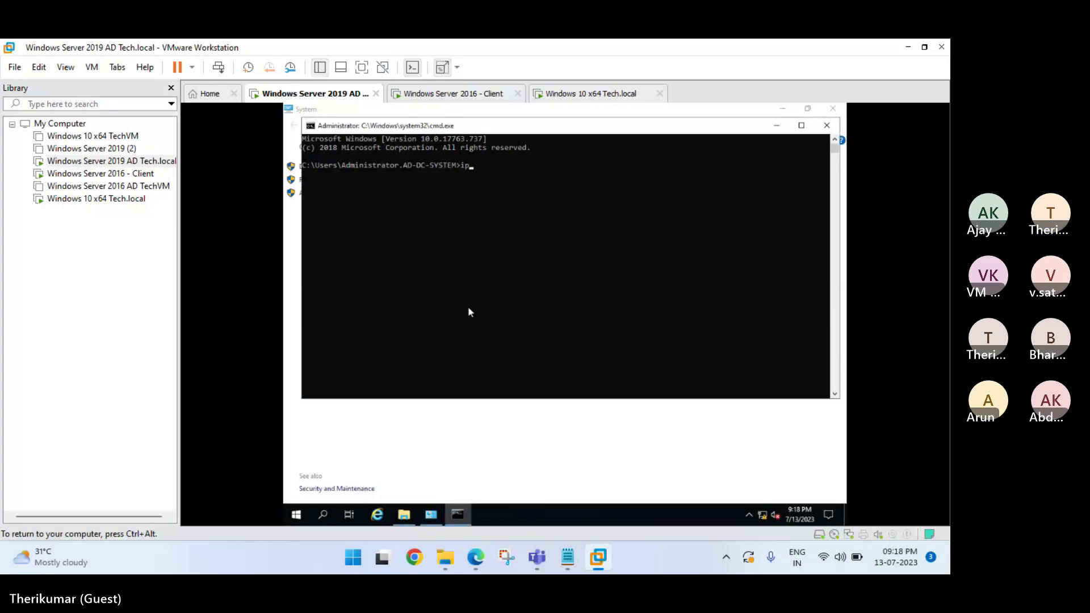
pyautogui.write('config /all')
pyautogui.press('Return')
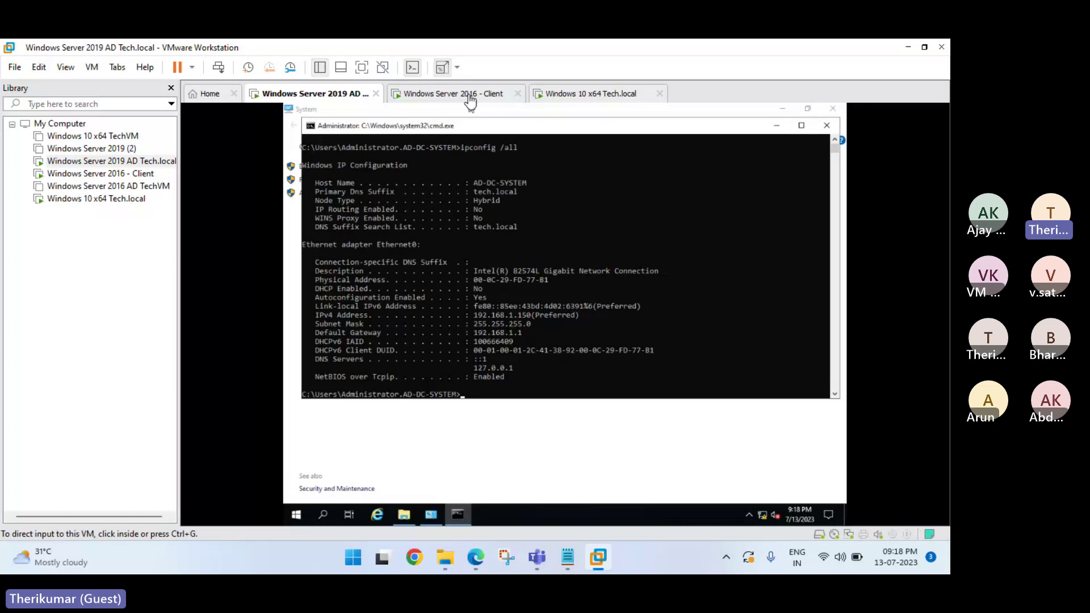
pyautogui.click(470, 100)
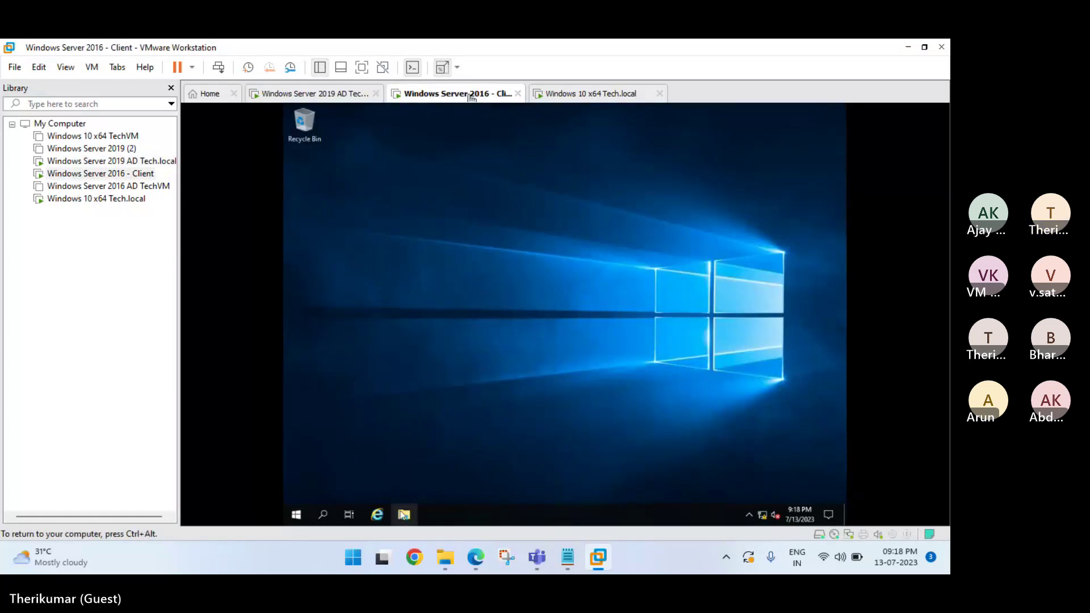
# Show This PC on the client, glance back at the domain controller's IP settings, and return.
pyautogui.click(404, 515)
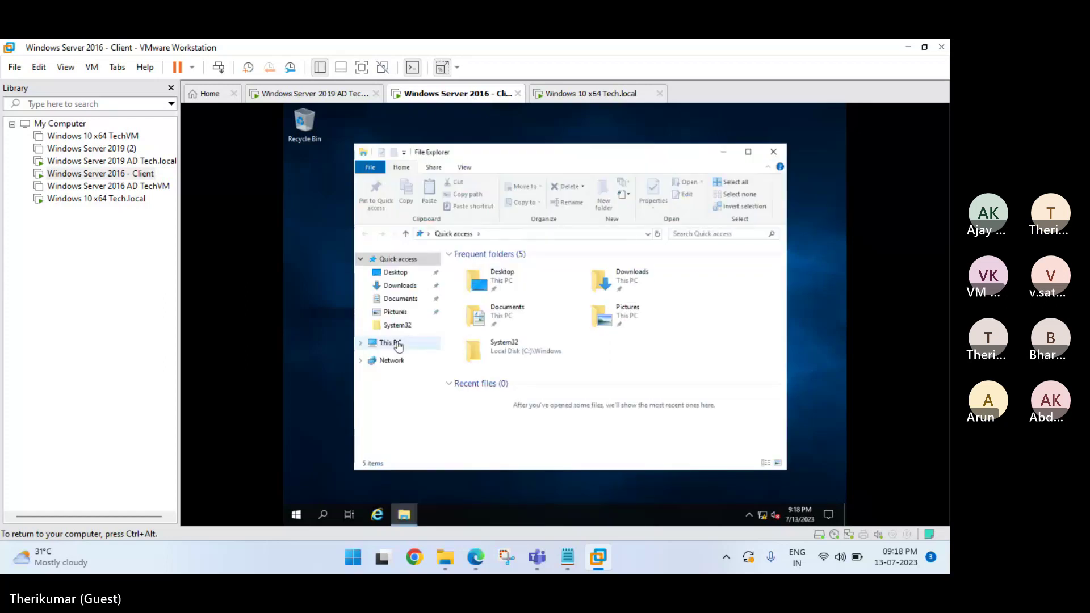
pyautogui.click(398, 345)
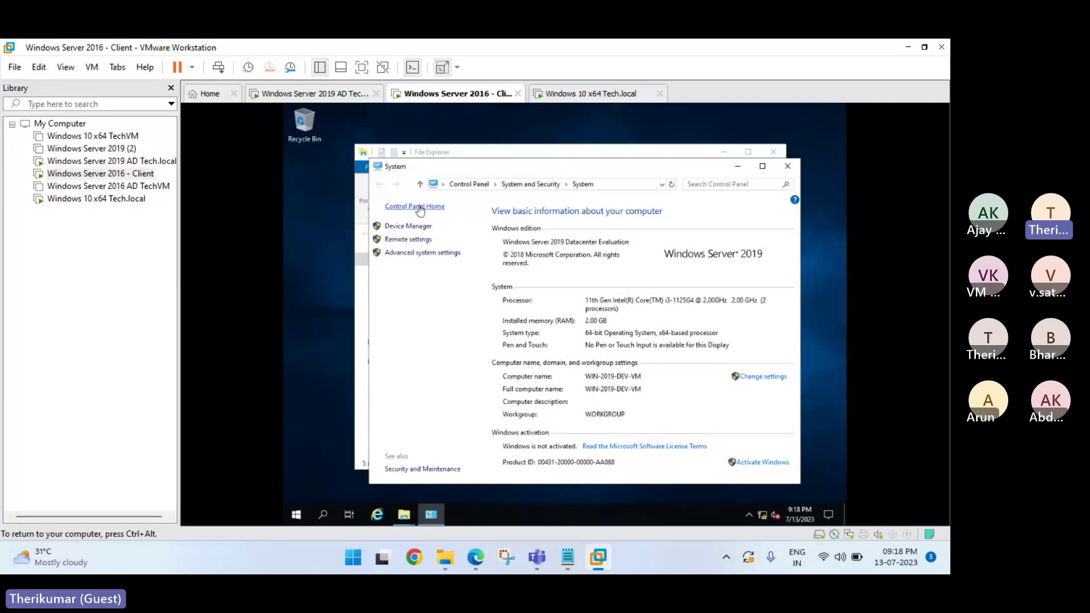
pyautogui.hotkey('ctrl', 'alt')
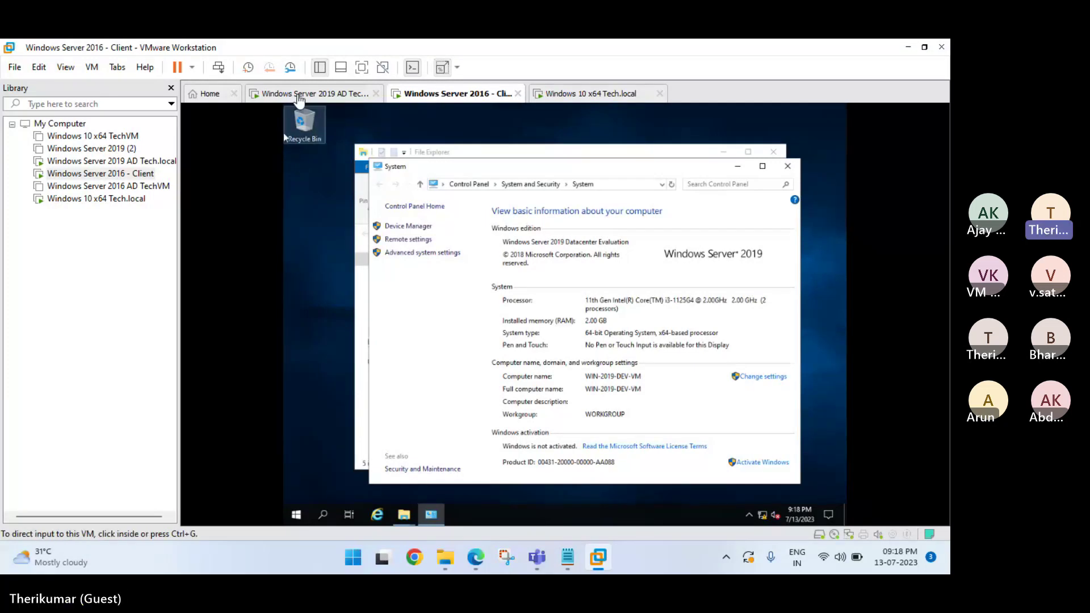
pyautogui.click(318, 94)
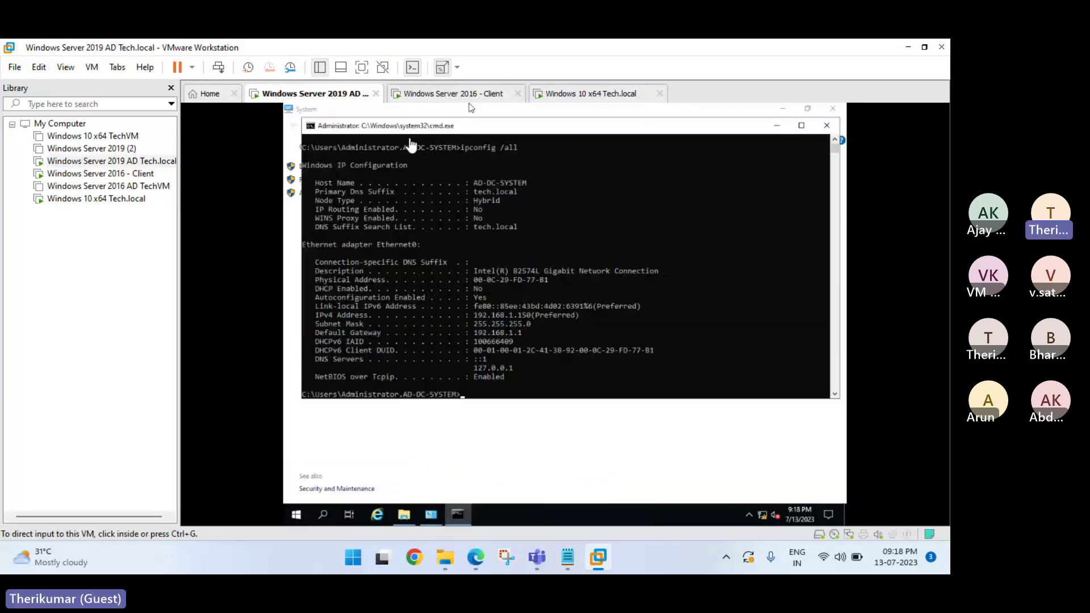
pyautogui.click(476, 94)
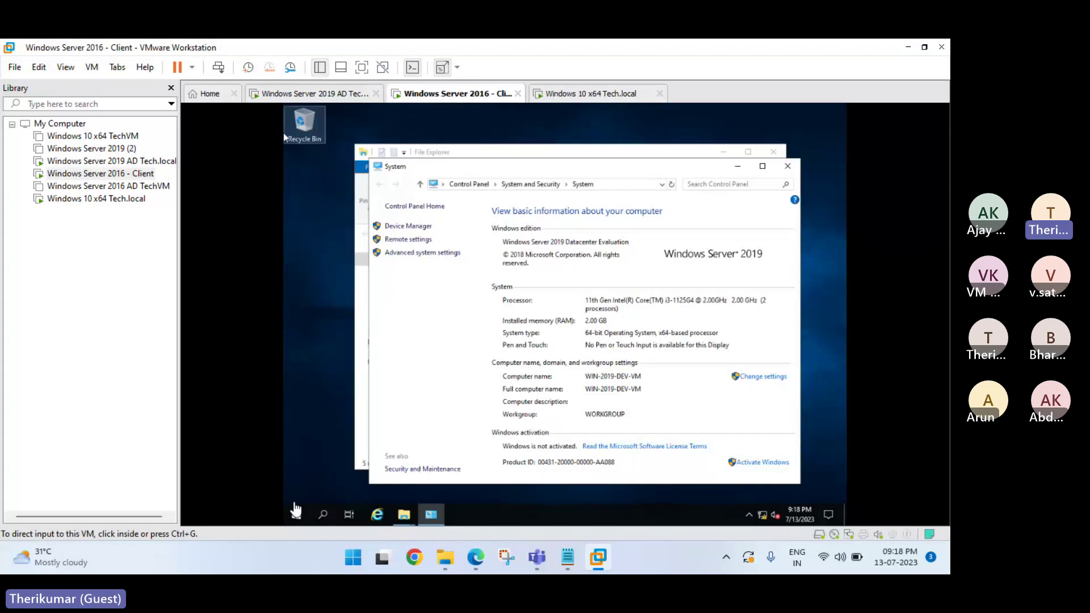
# Run ipconfig and ipconfig /all on the client (192.168.1.240, DNS 192.168.1.150), then switch to Windows 10.
pyautogui.rightClick(296, 513)
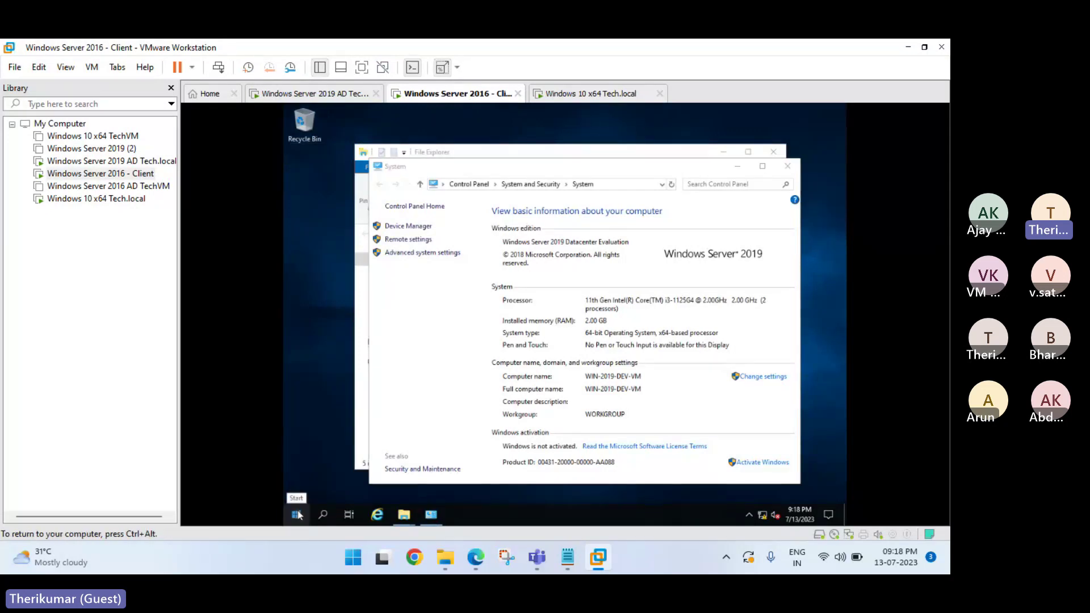
pyautogui.click(326, 457)
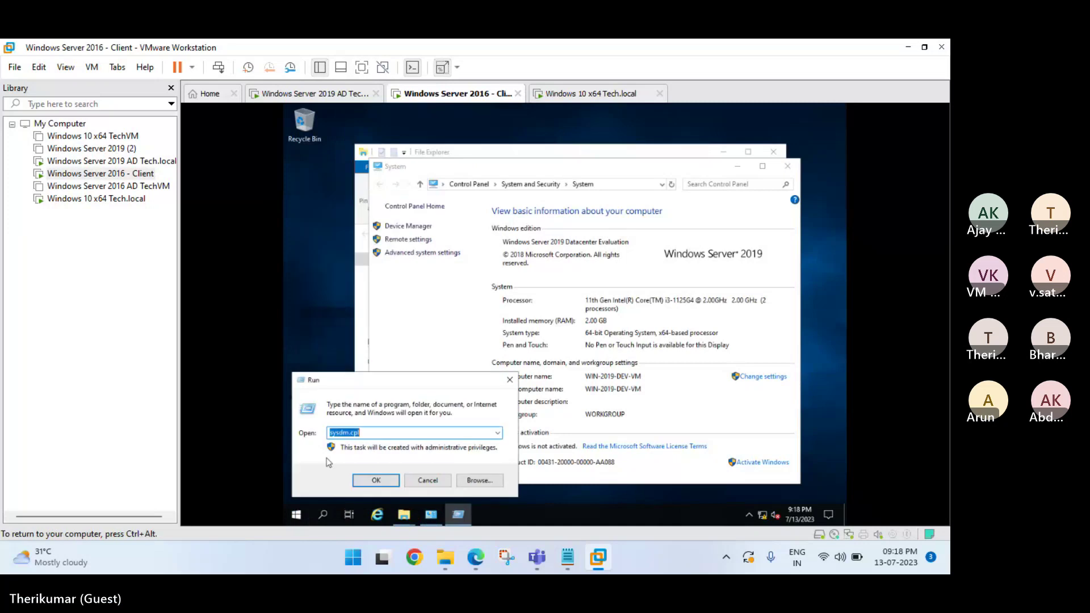
pyautogui.write('cmd')
pyautogui.press('Return')
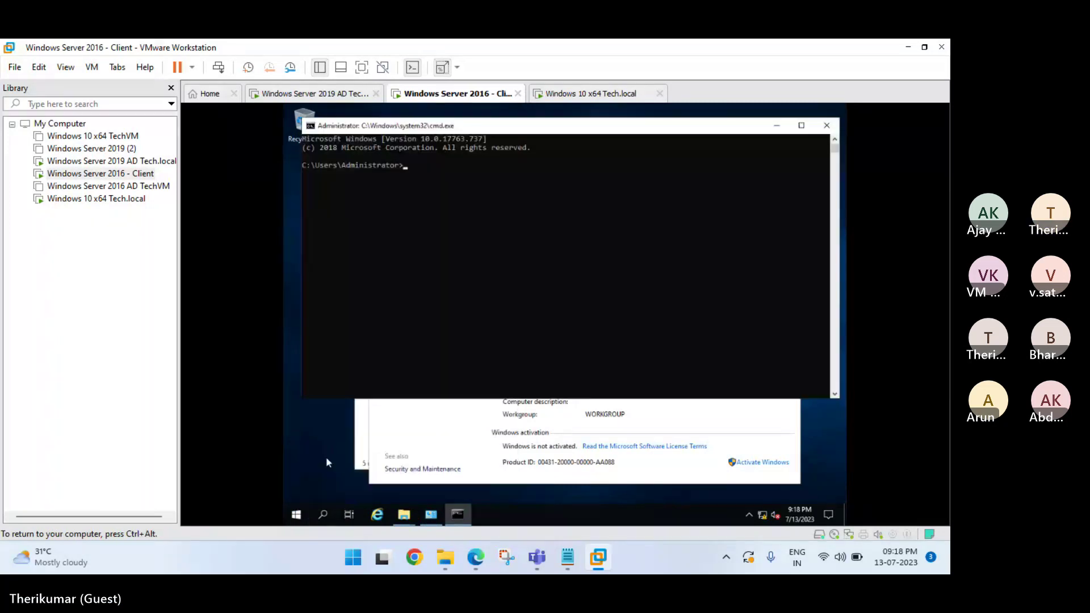
pyautogui.write('ipconfi')
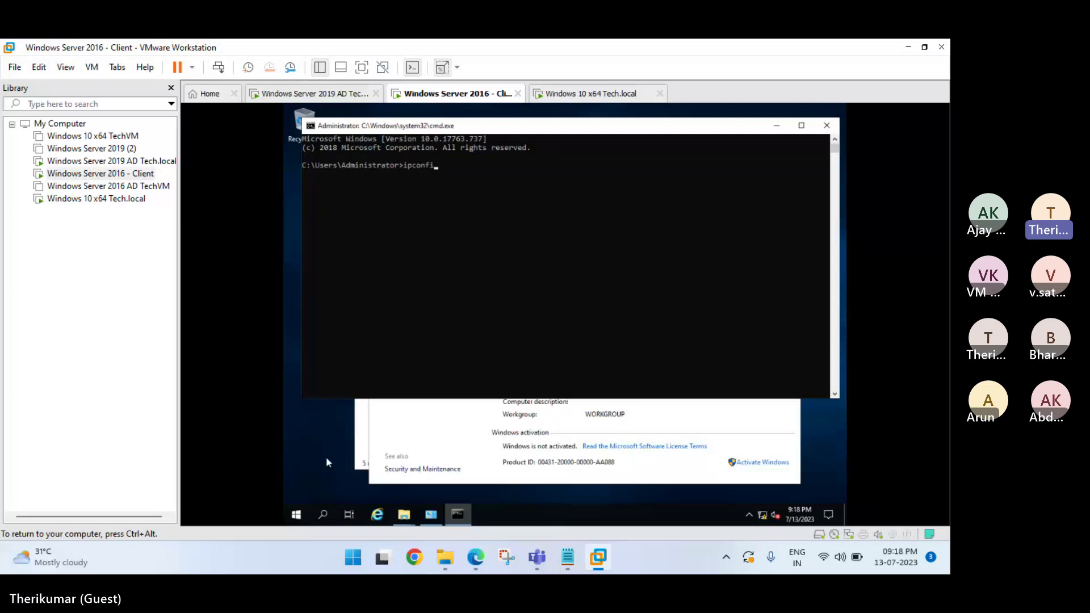
pyautogui.write('g')
pyautogui.press('Return')
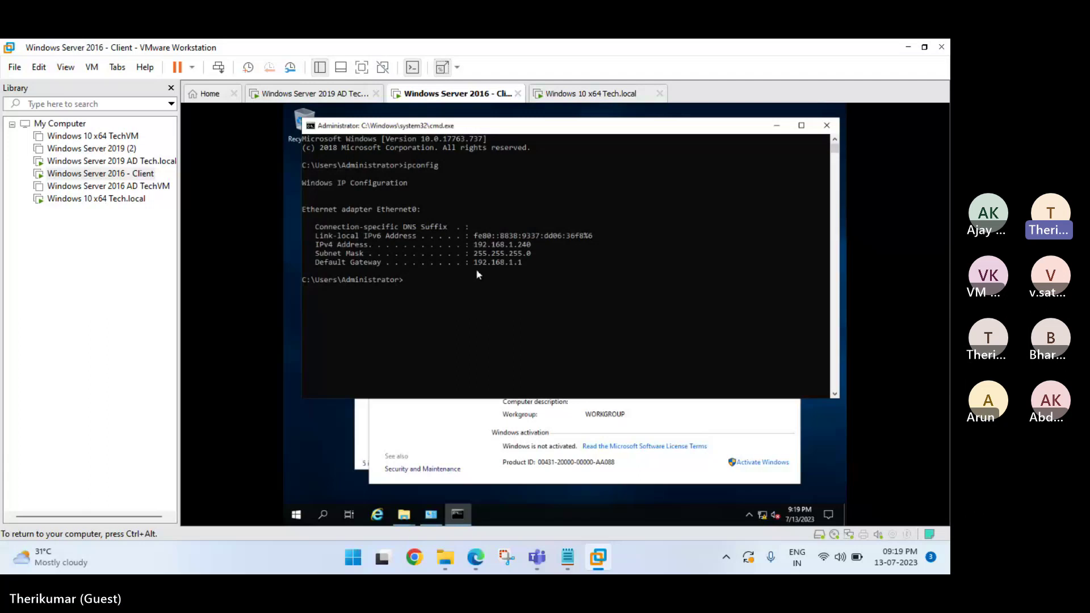
pyautogui.press('Up')
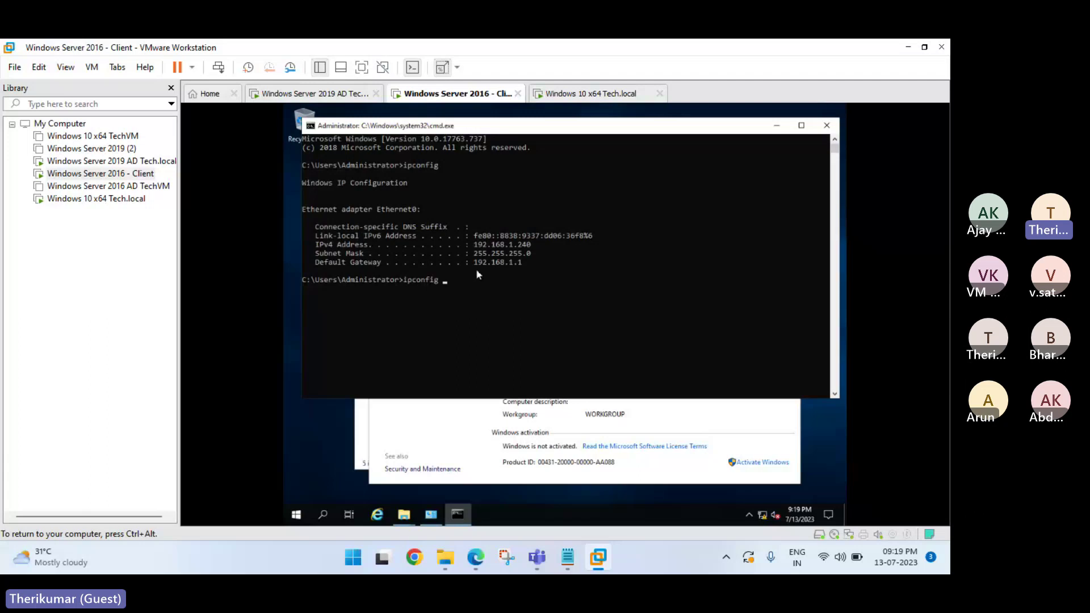
pyautogui.write('/all')
pyautogui.press('Return')
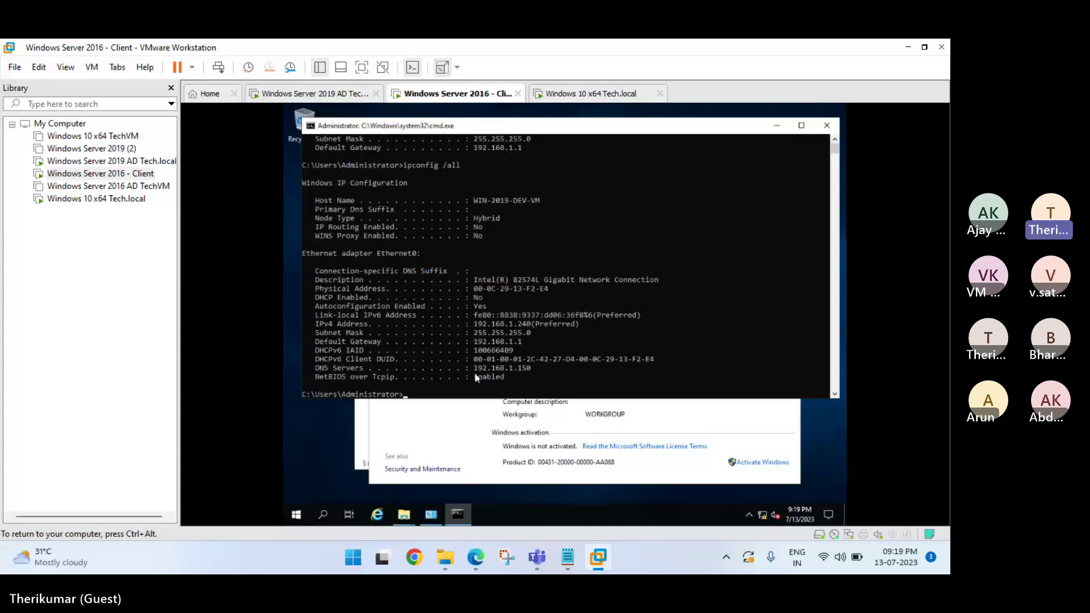
pyautogui.click(589, 97)
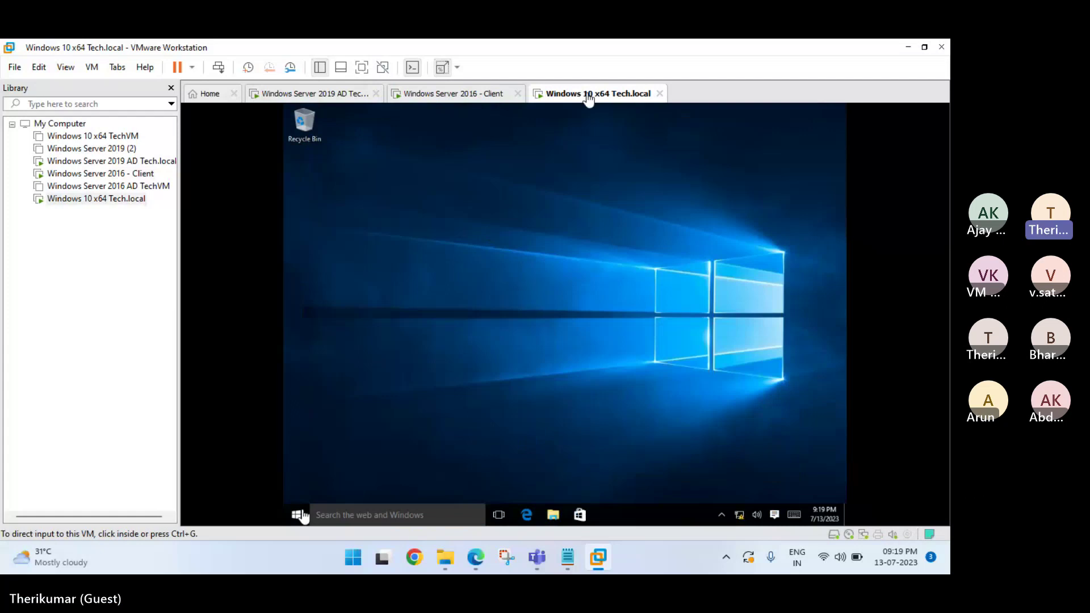
# Open This PC's system properties on the Windows 10 VM.
pyautogui.click(545, 517)
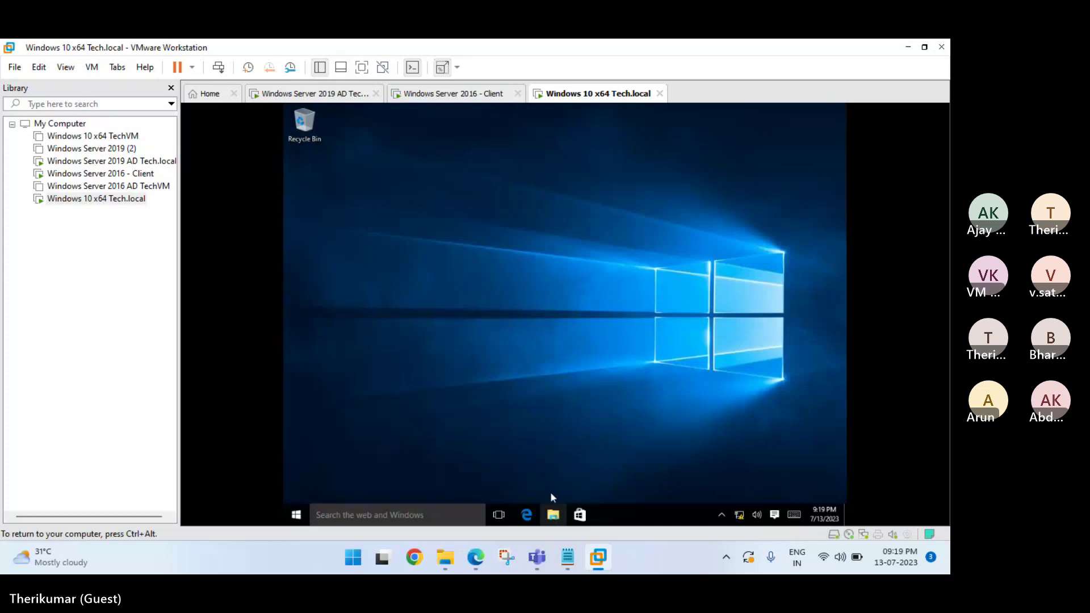
pyautogui.click(554, 517)
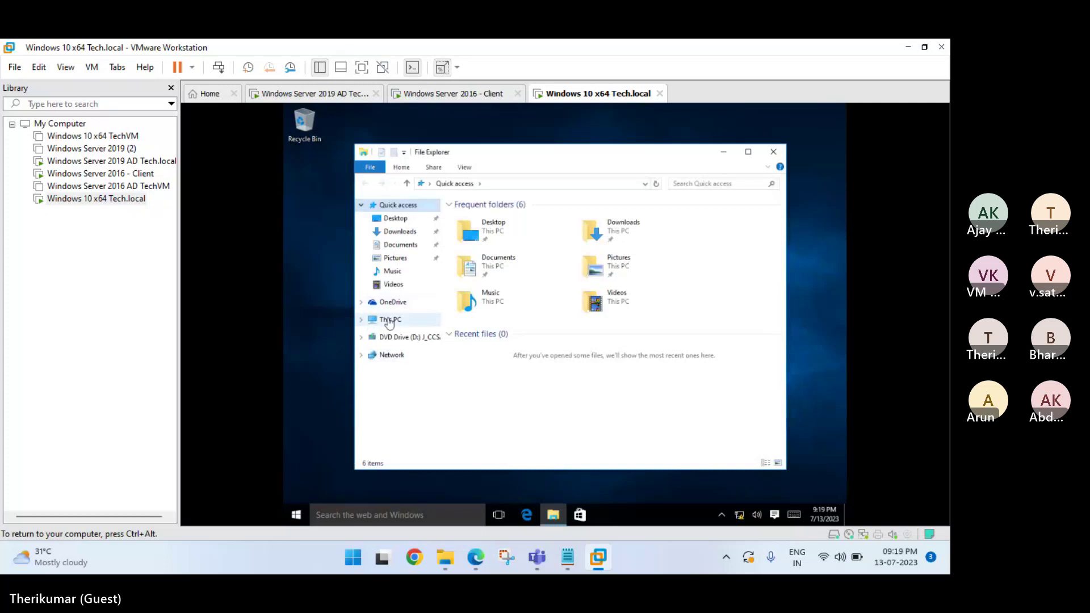
pyautogui.rightClick(390, 322)
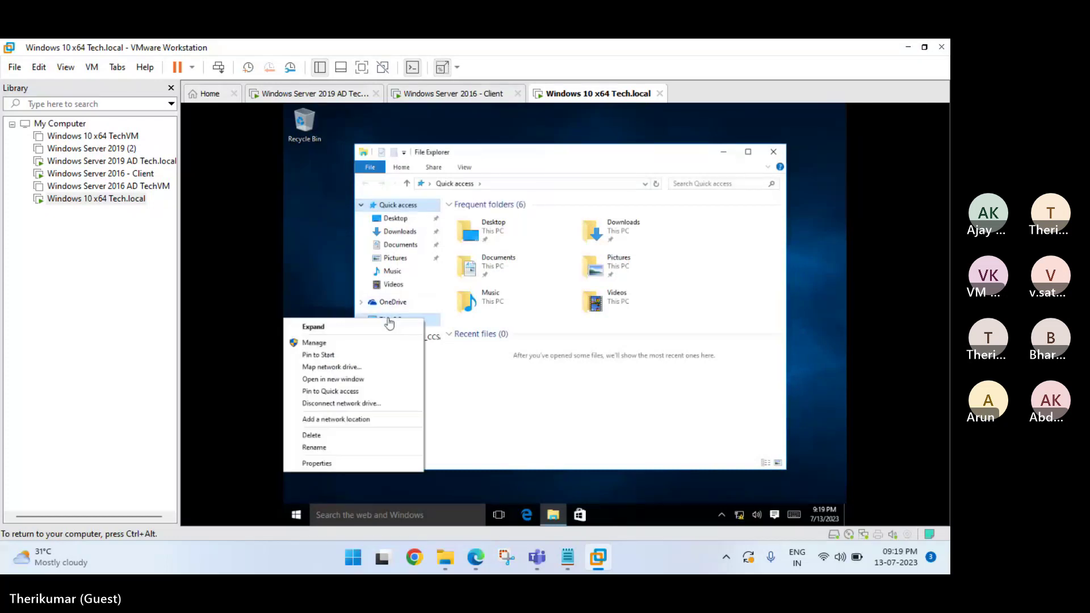
pyautogui.click(359, 470)
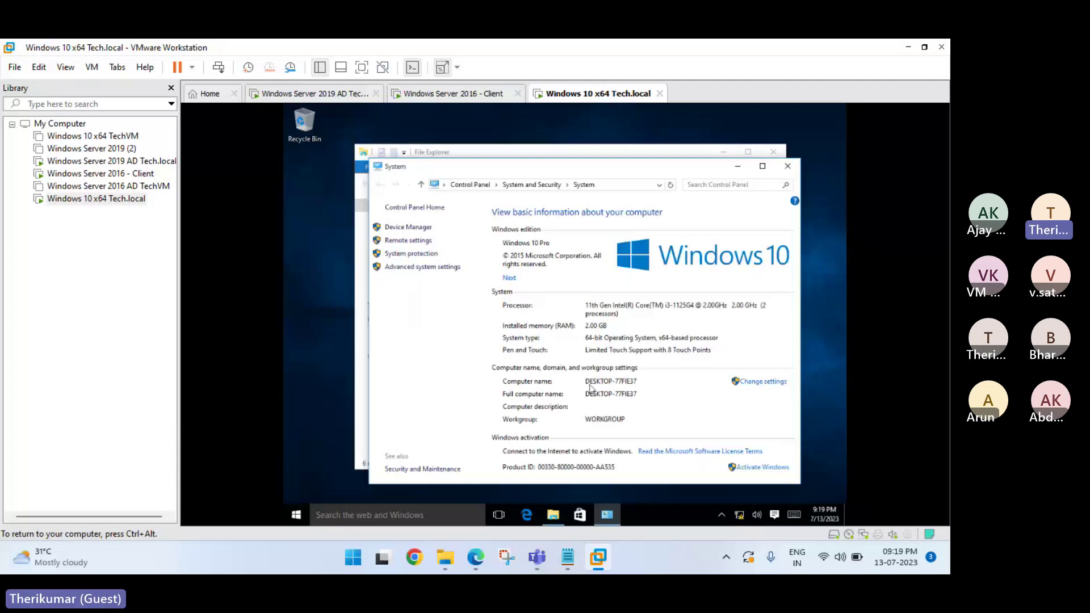
# Run ipconfig /all in cmd, showing address 169.254.87.69 and WORKGROUP membership.
pyautogui.rightClick(298, 517)
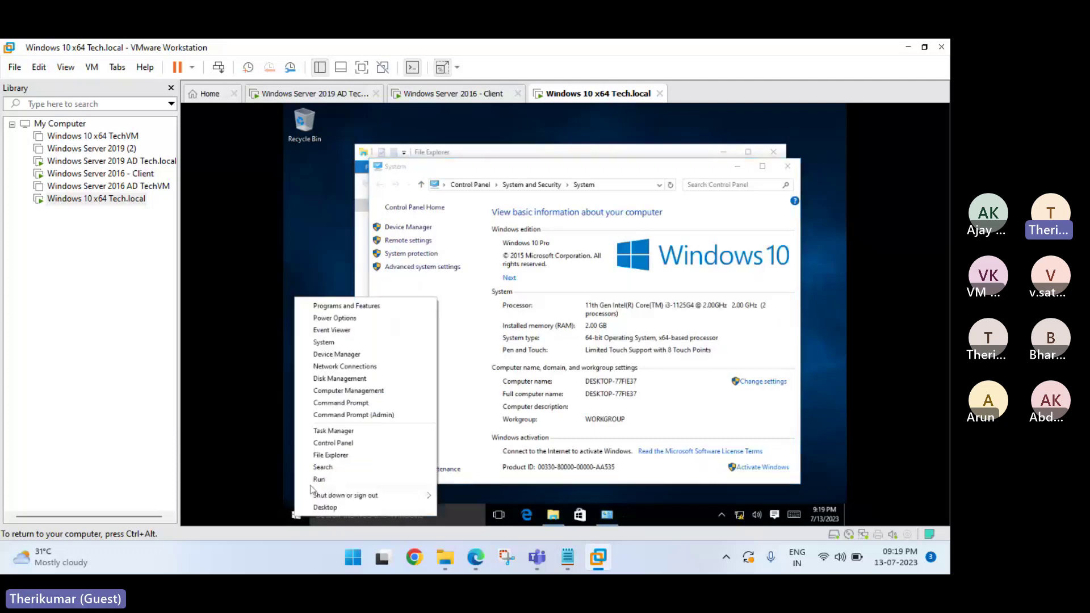
pyautogui.click(316, 480)
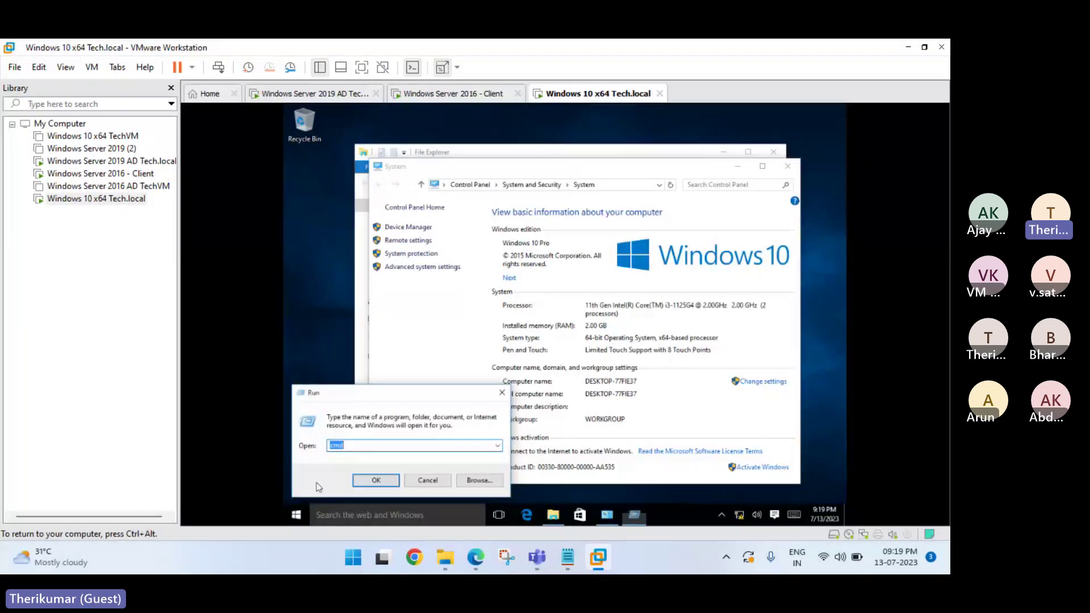
pyautogui.press('Return')
pyautogui.write('ip')
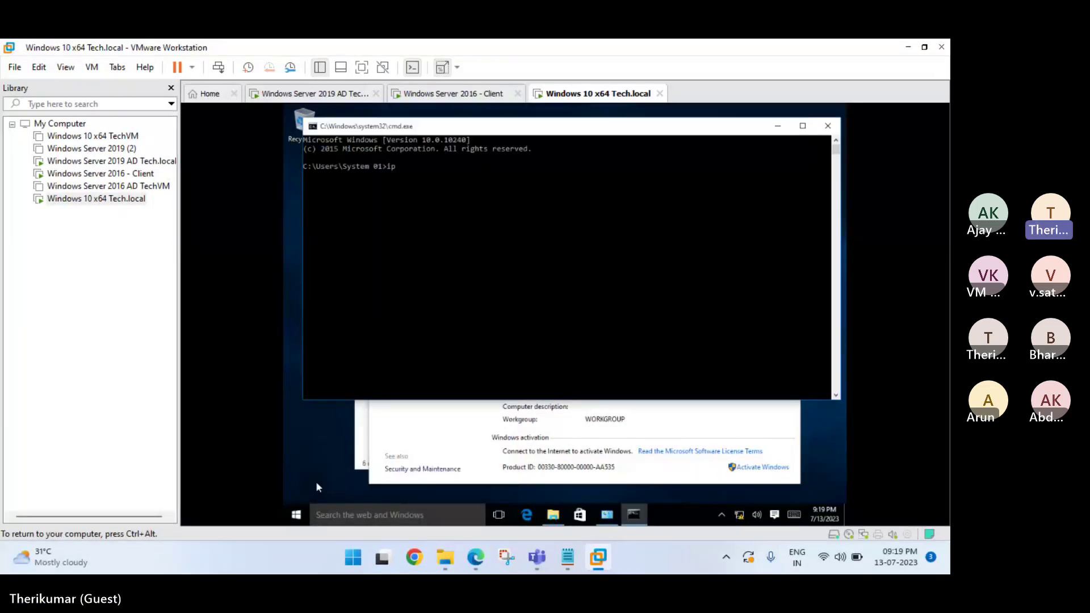
pyautogui.write('config /all')
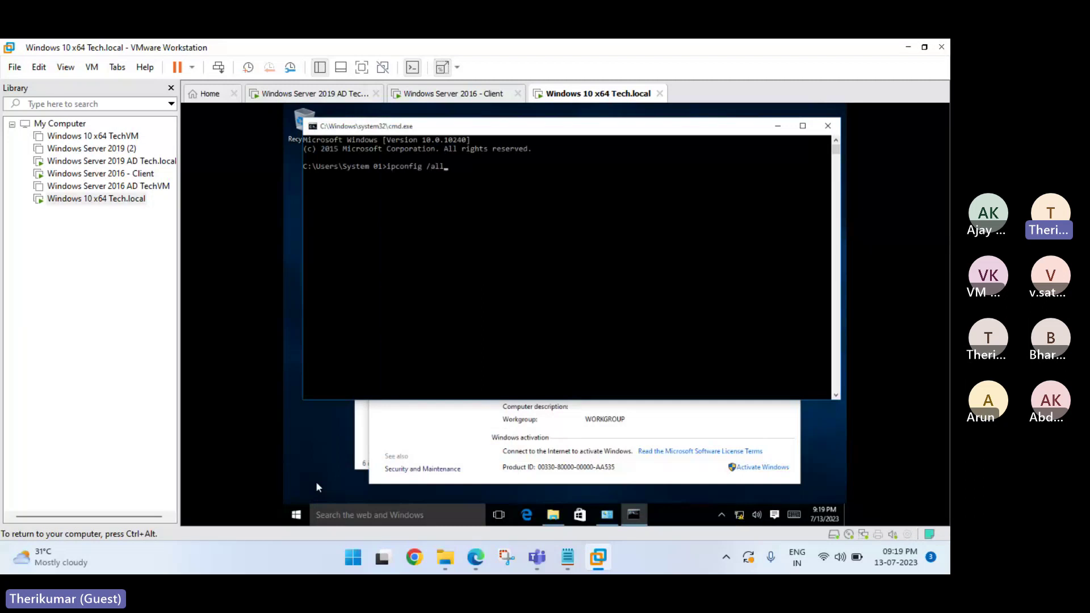
pyautogui.press('Return')
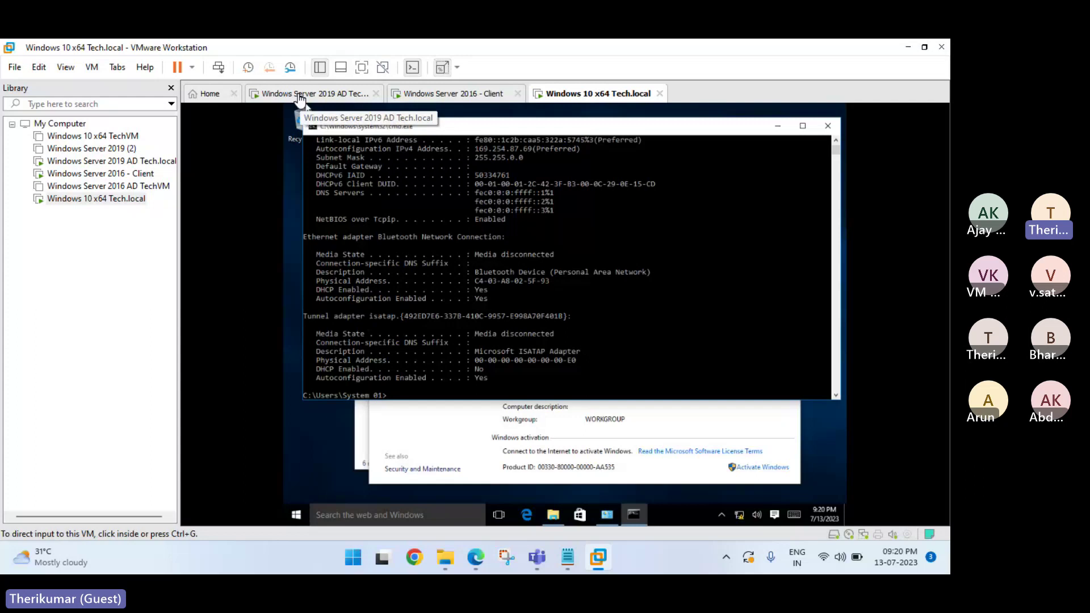
# On the Server 2019 AD VM, open Ethernet0's IPv4 properties through ncpa.cpl.
pyautogui.click(300, 97)
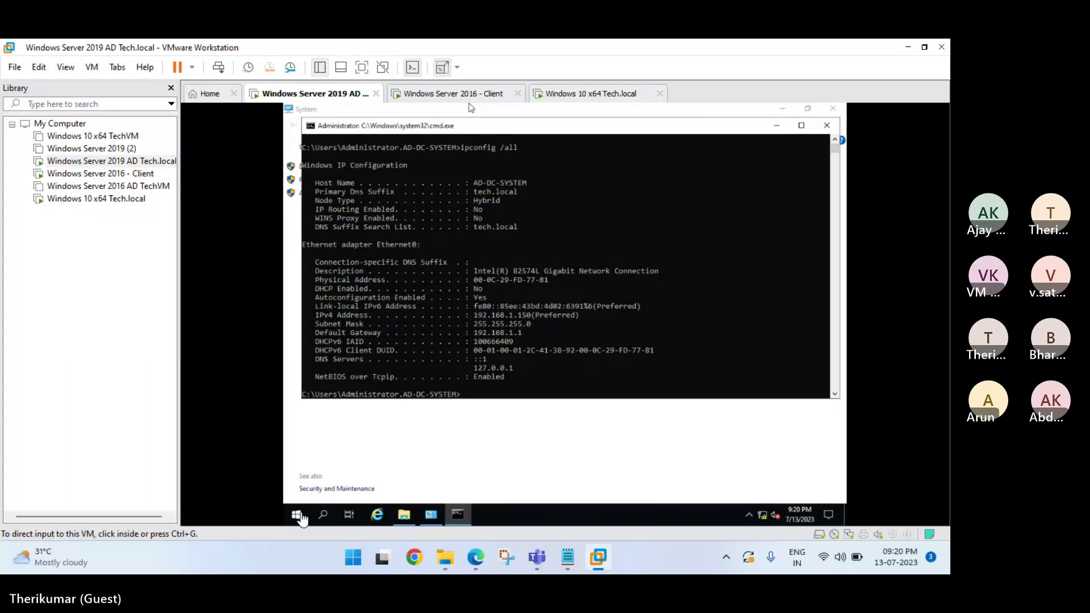
pyautogui.click(521, 398)
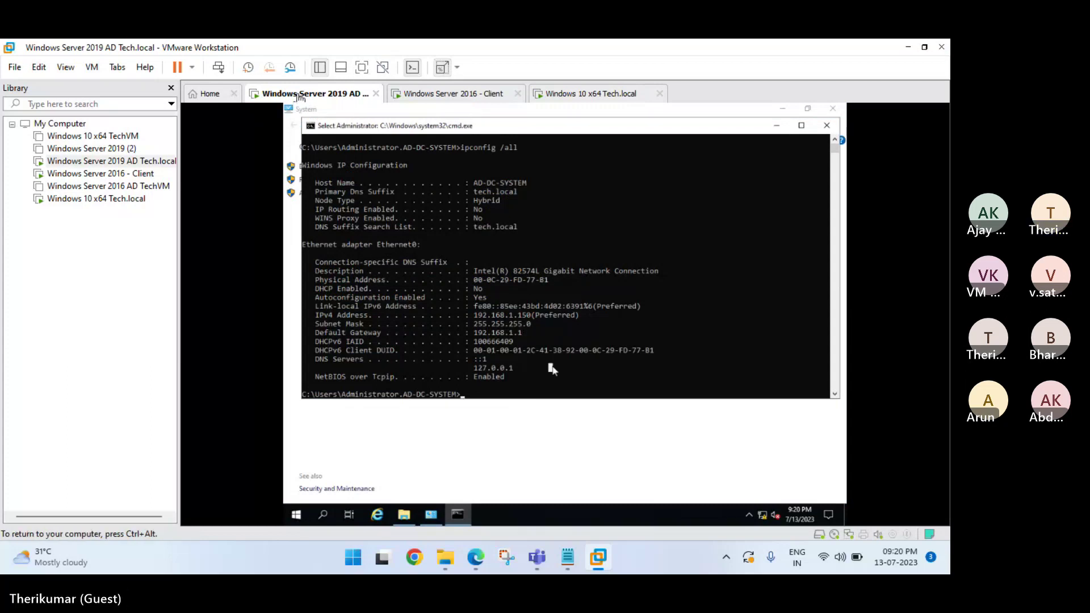
pyautogui.write('ncpa.cpl')
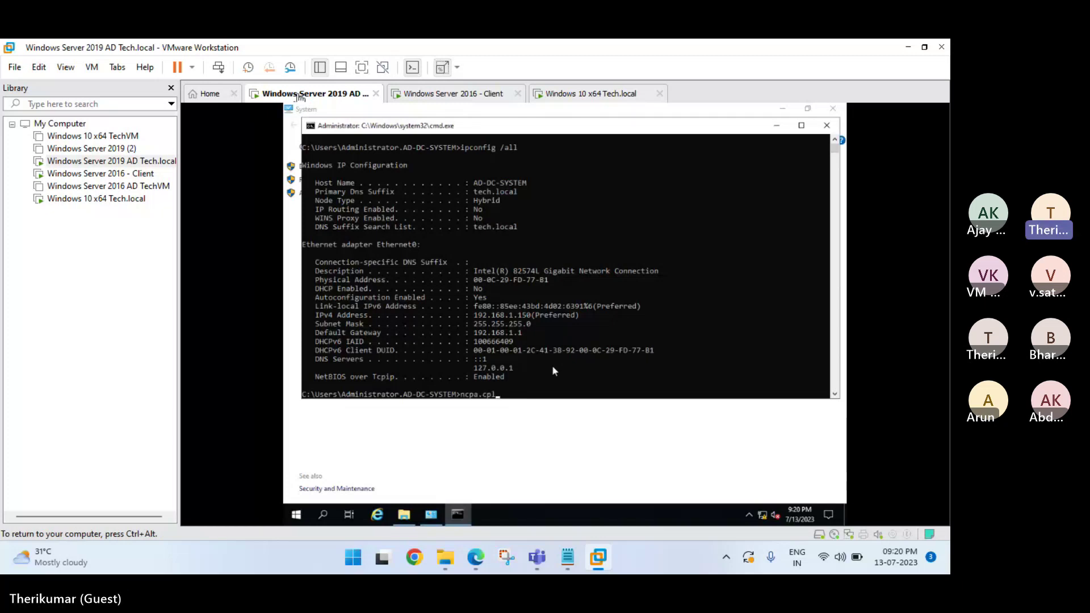
pyautogui.press('Return')
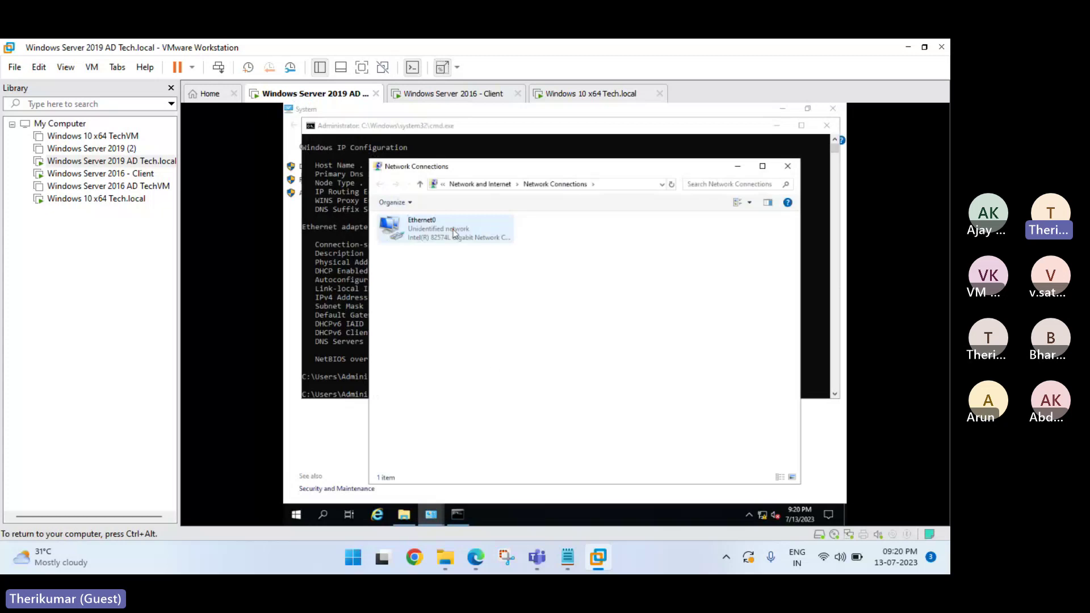
pyautogui.doubleClick(451, 229)
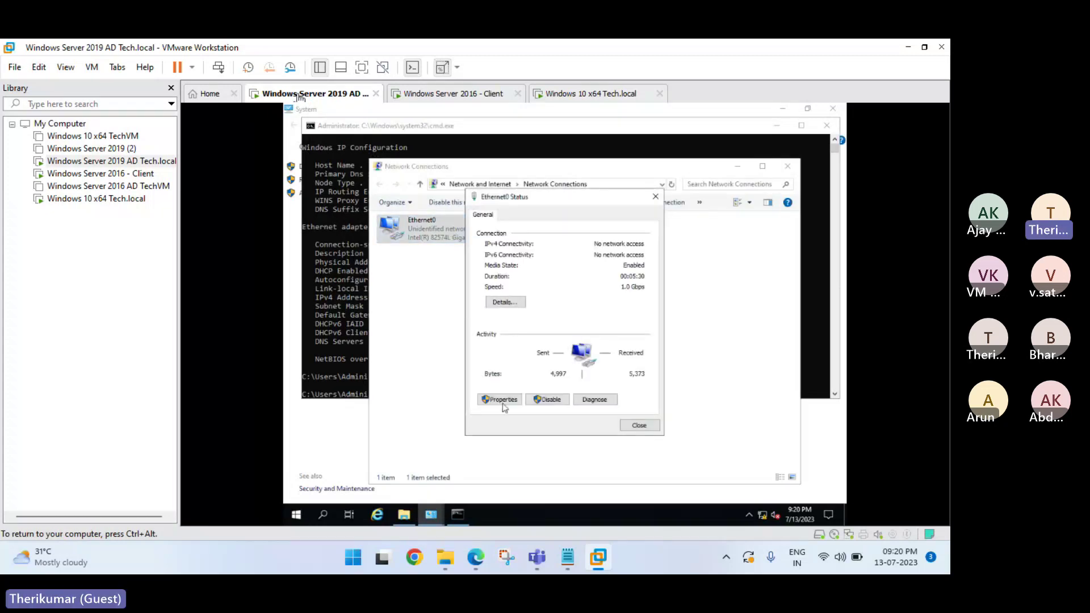
pyautogui.click(501, 401)
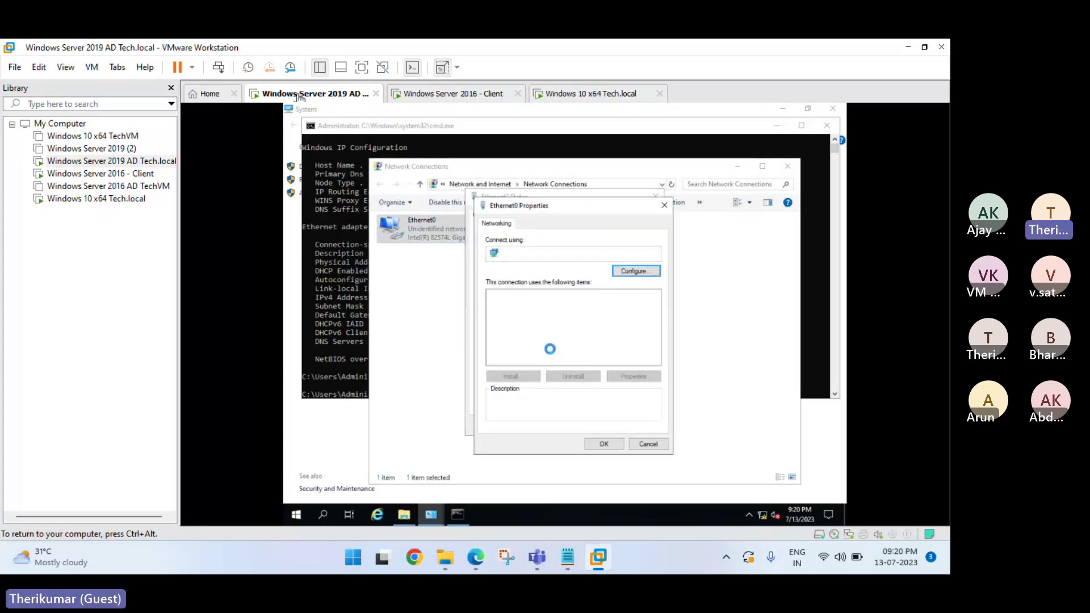
pyautogui.click(545, 319)
pyautogui.click(633, 377)
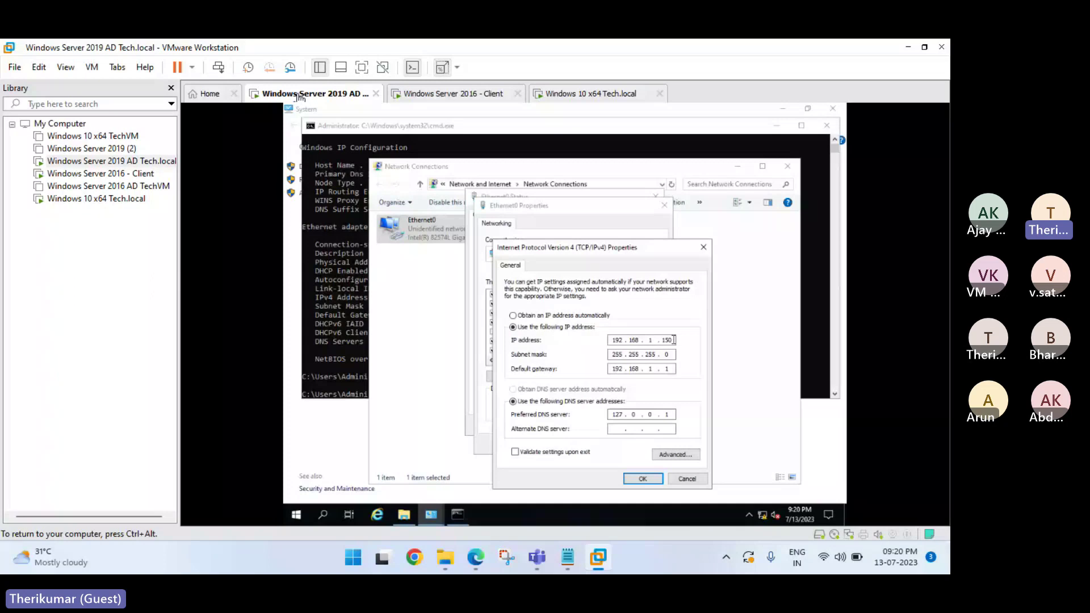
# Check static IP 192.168.1.150 with DNS 127.0.0.1, close the dialogs, and highlight the IPv4 line in cmd.
pyautogui.click(596, 345)
pyautogui.click(643, 479)
pyautogui.click(608, 446)
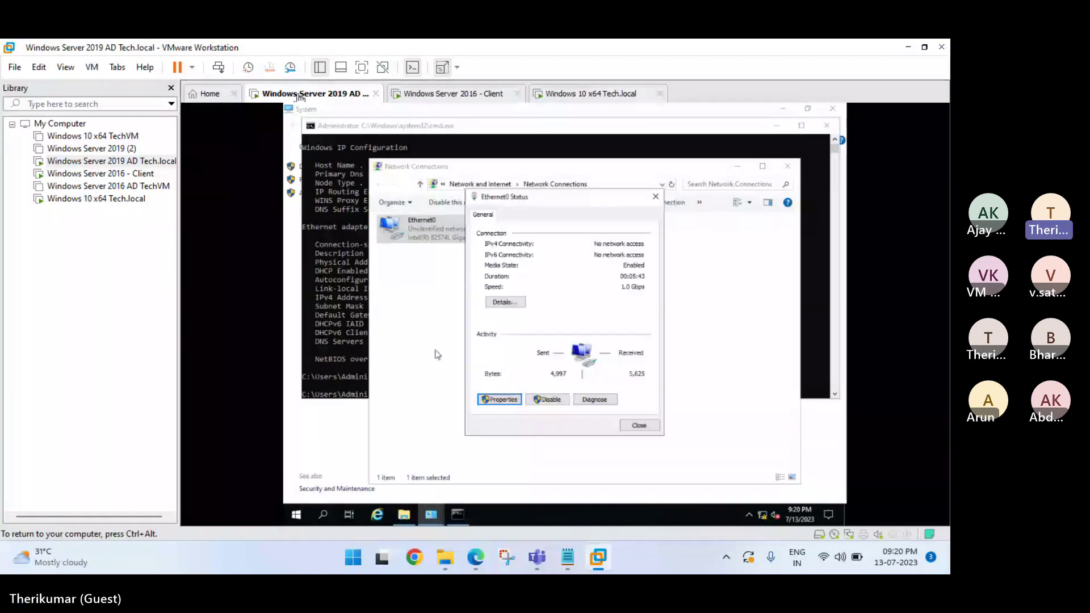
pyautogui.hotkey('alt', 'Tab')
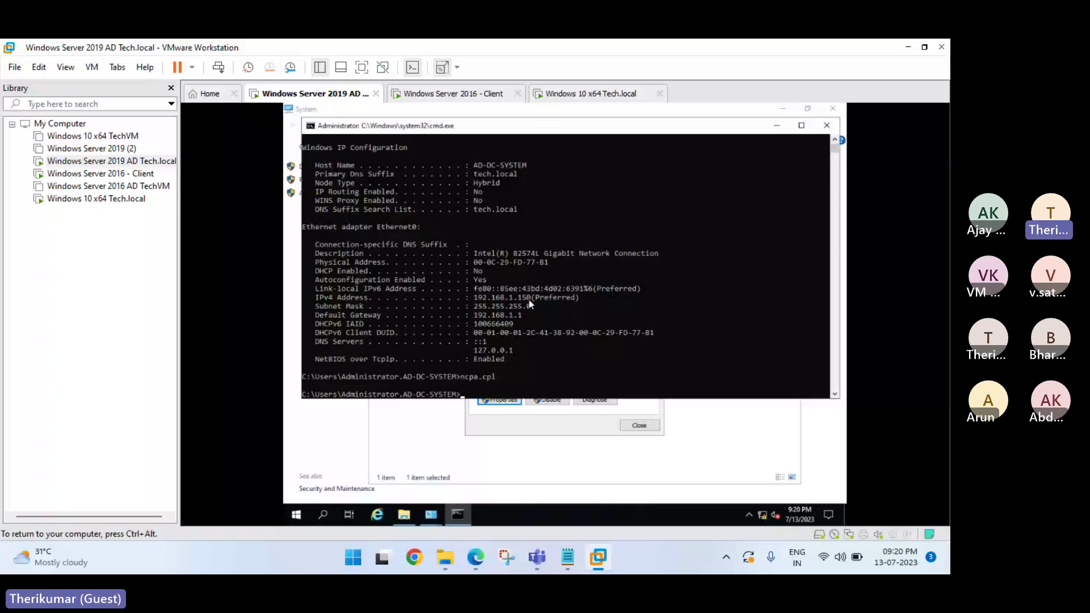
pyautogui.moveTo(544, 297); pyautogui.dragTo(479, 307)
# Switch to the Server 2016 Client VM and open its Run box with Win+R.
pyautogui.click(454, 95)
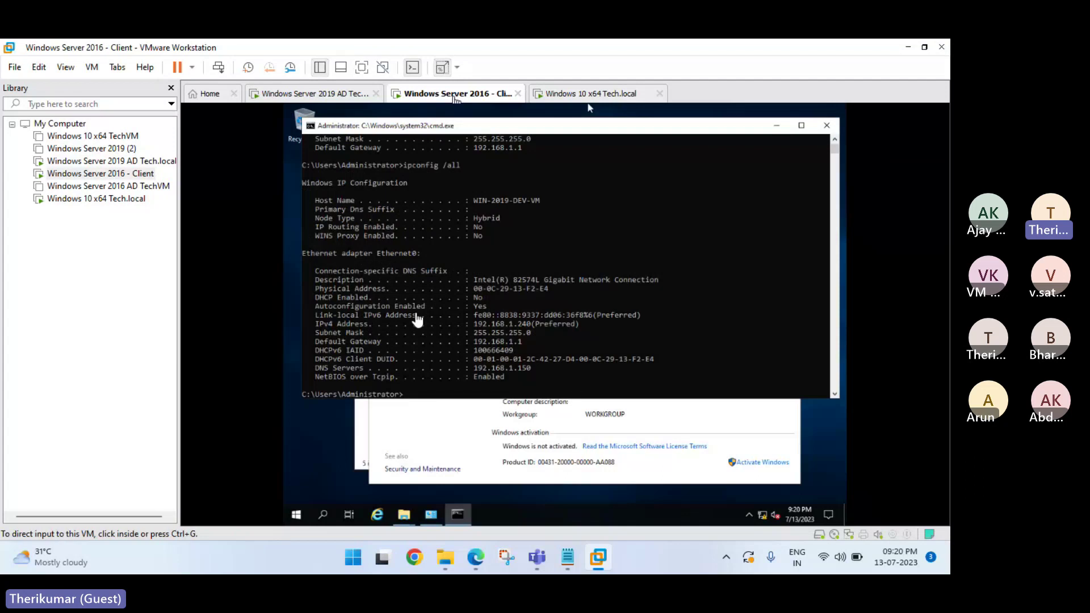
pyautogui.click(418, 320)
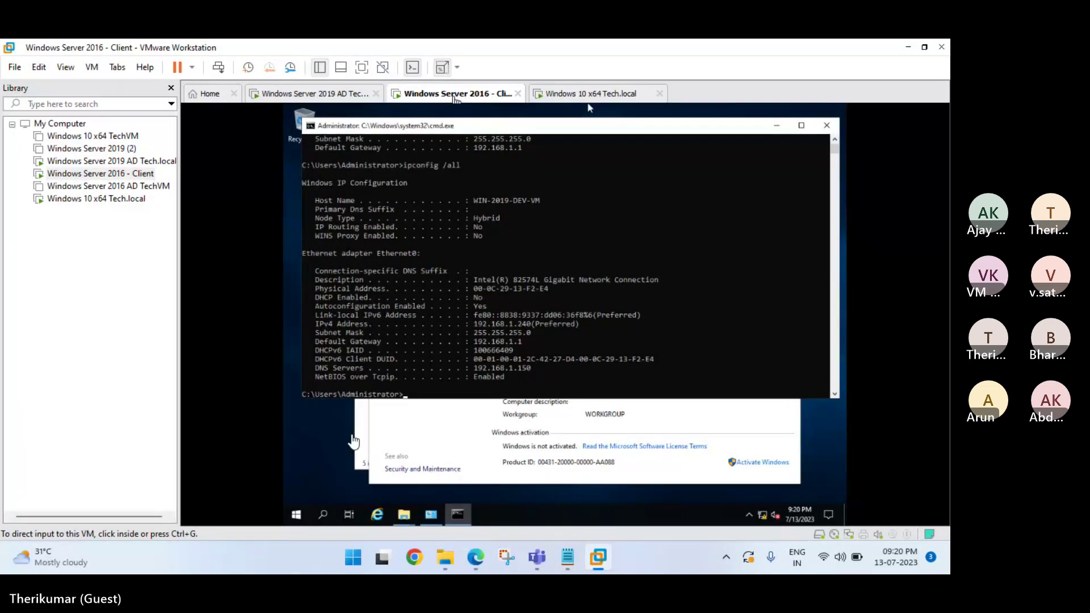
pyautogui.click(294, 518)
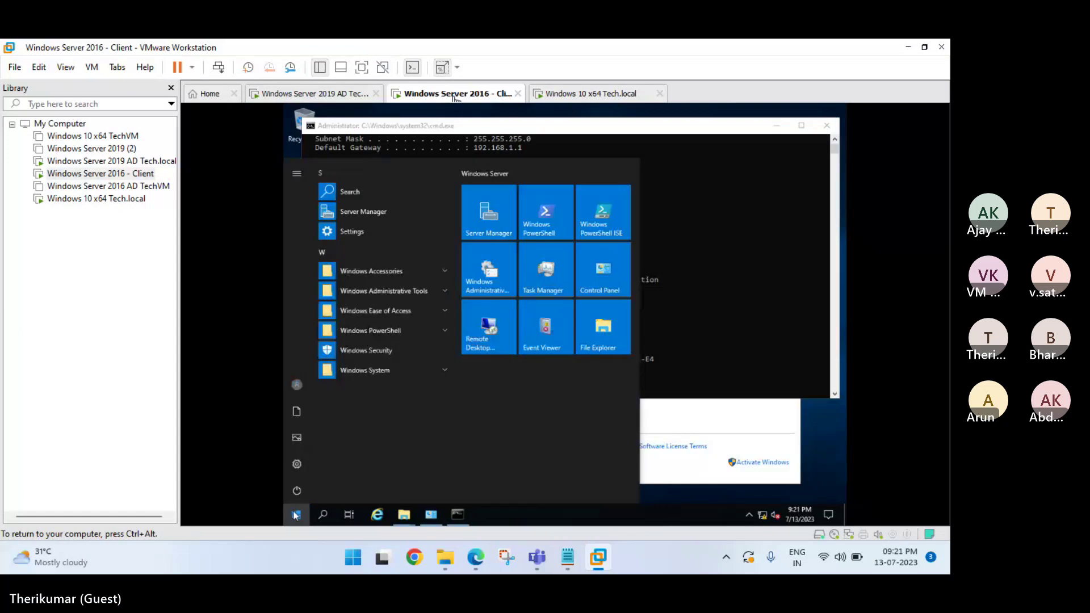
pyautogui.press('super+r')
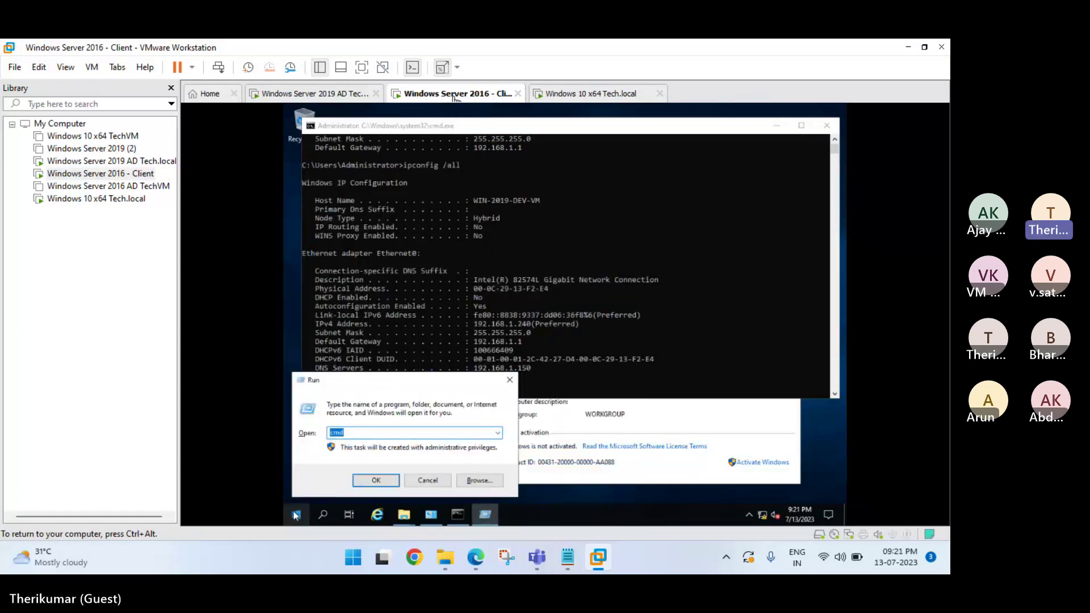
# Run ncpa.cpl on the client and review Ethernet0's IPv4 settings: 192.168.1.240, DNS 192.168.1.150.
pyautogui.write('nc')
pyautogui.press('Return')
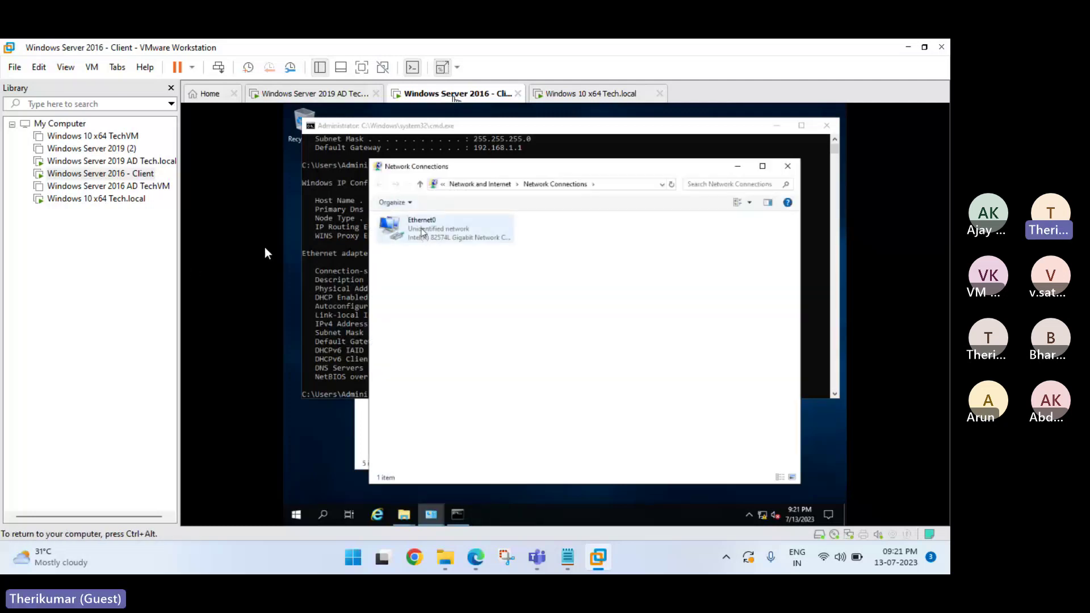
pyautogui.doubleClick(421, 232)
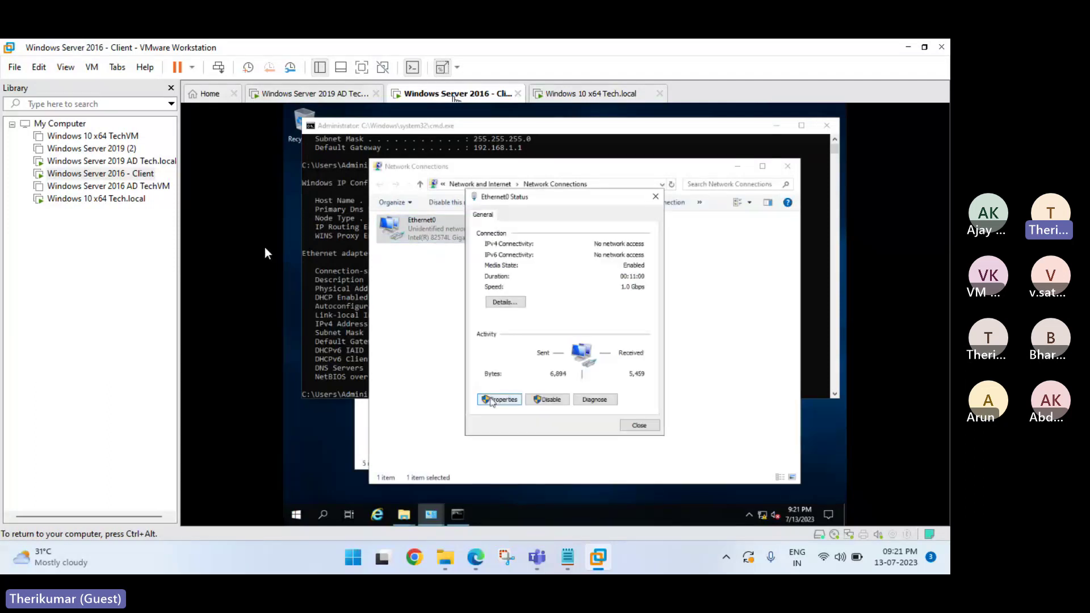
pyautogui.click(494, 400)
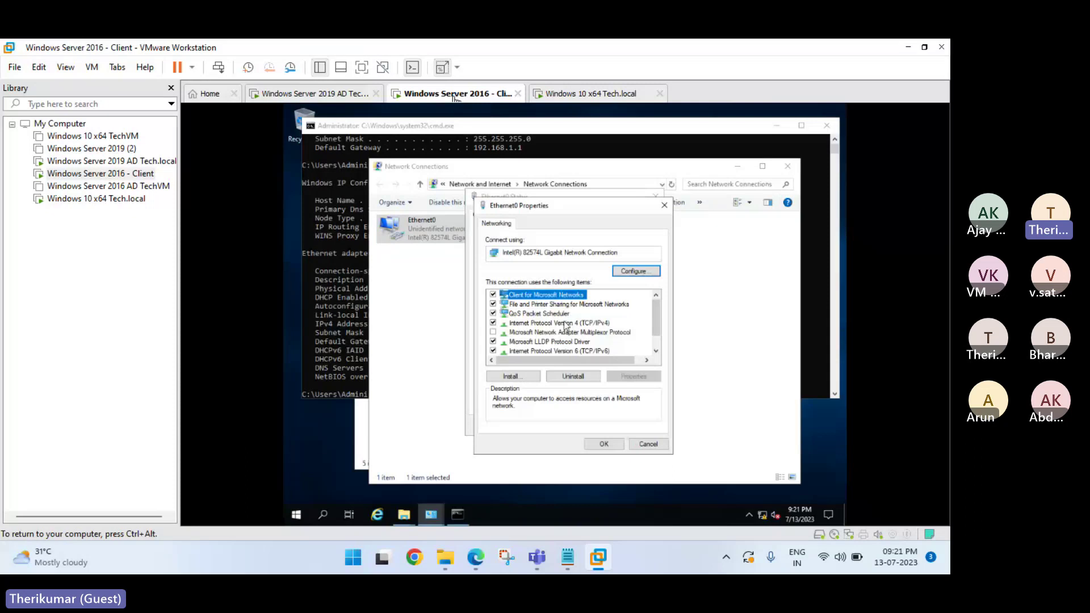
pyautogui.click(566, 323)
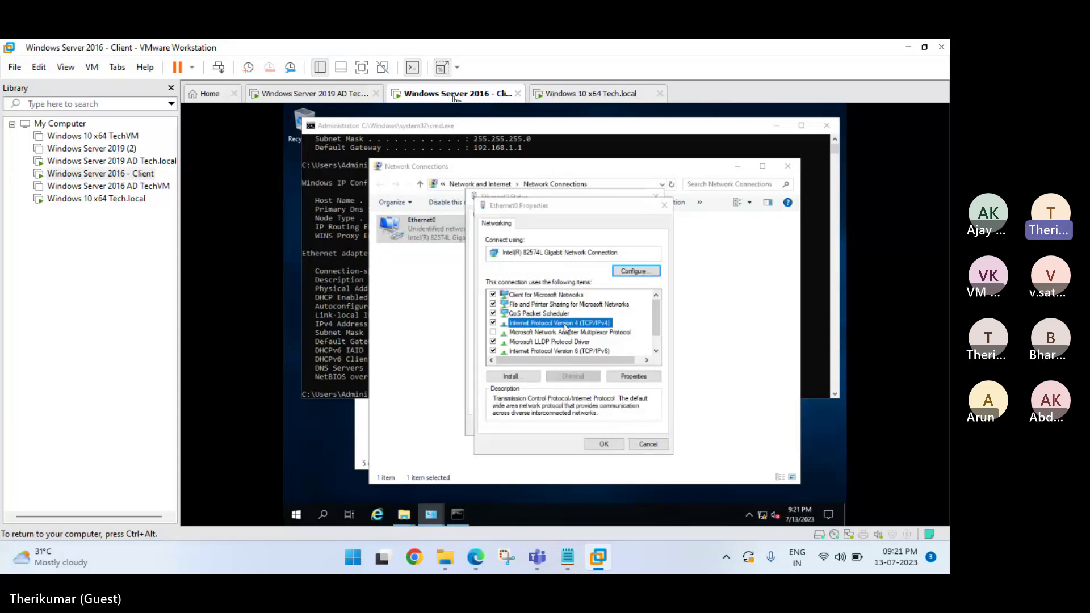
pyautogui.doubleClick(566, 326)
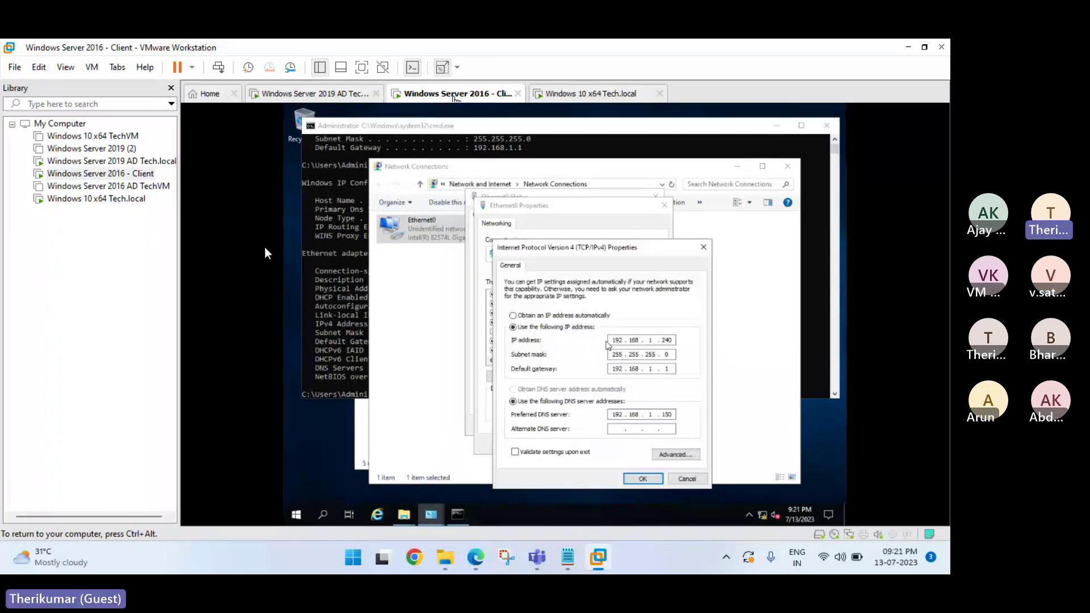
pyautogui.click(608, 342)
# Return to the Server 2016 Client VM, dismissing a Run box opened on the host.
pyautogui.click(327, 97)
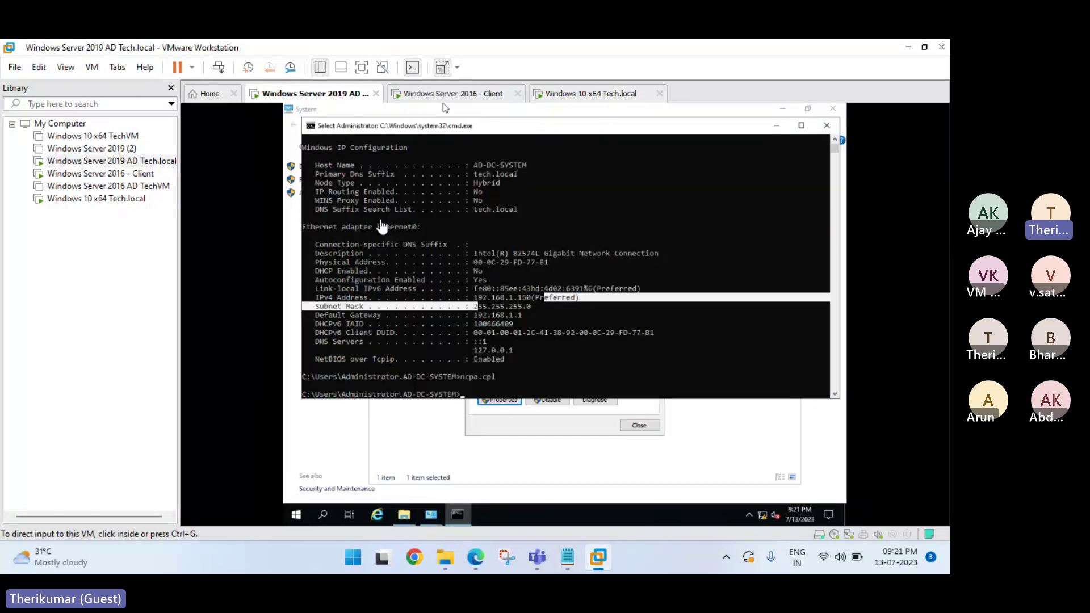
pyautogui.click(454, 94)
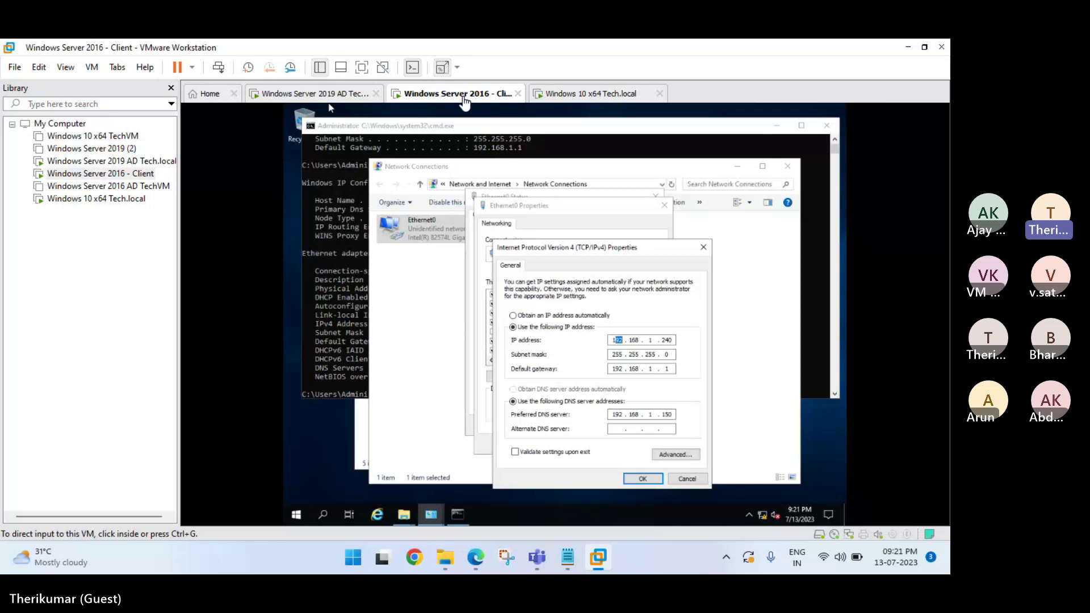
pyautogui.press('super+r')
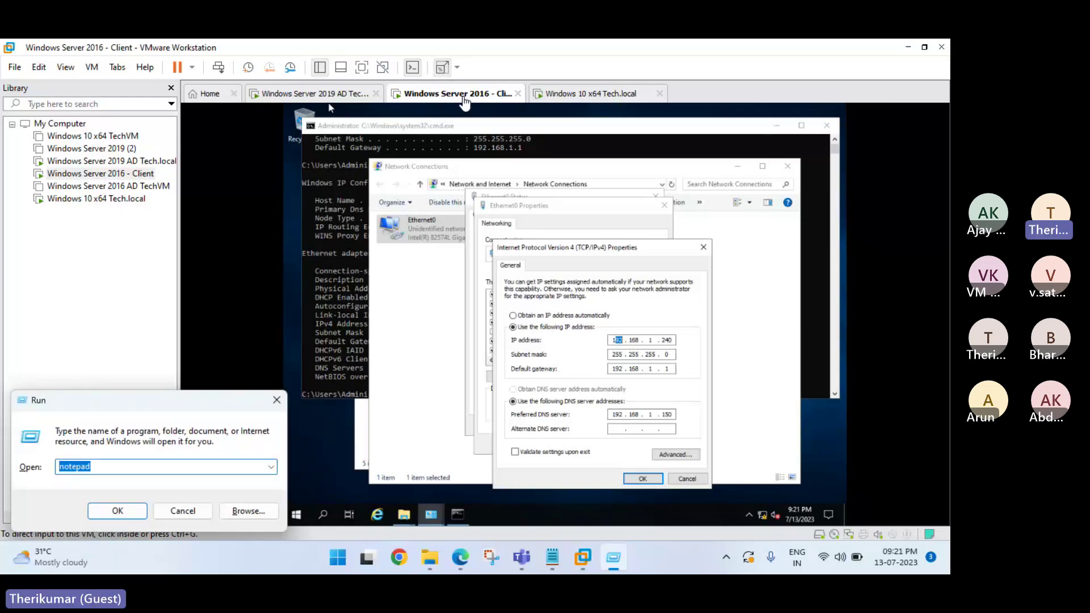
pyautogui.press('Escape')
# Open and close the client's firewall settings, then move to the Windows 10 VM.
pyautogui.click(409, 438)
pyautogui.press('super+r')
pyautogui.write('firewall')
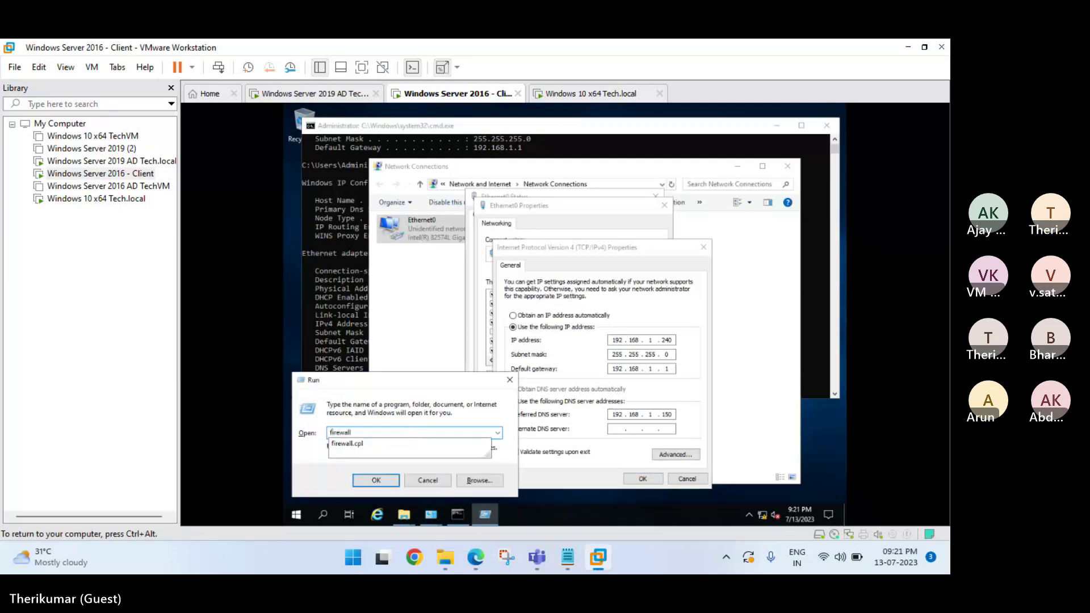
pyautogui.press('Return')
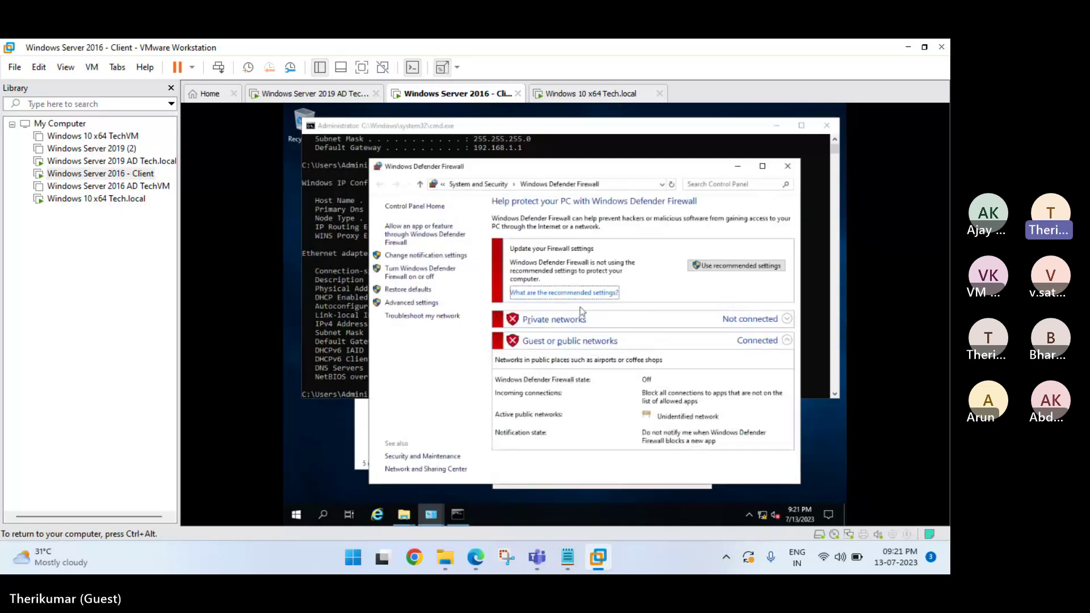
pyautogui.click(789, 167)
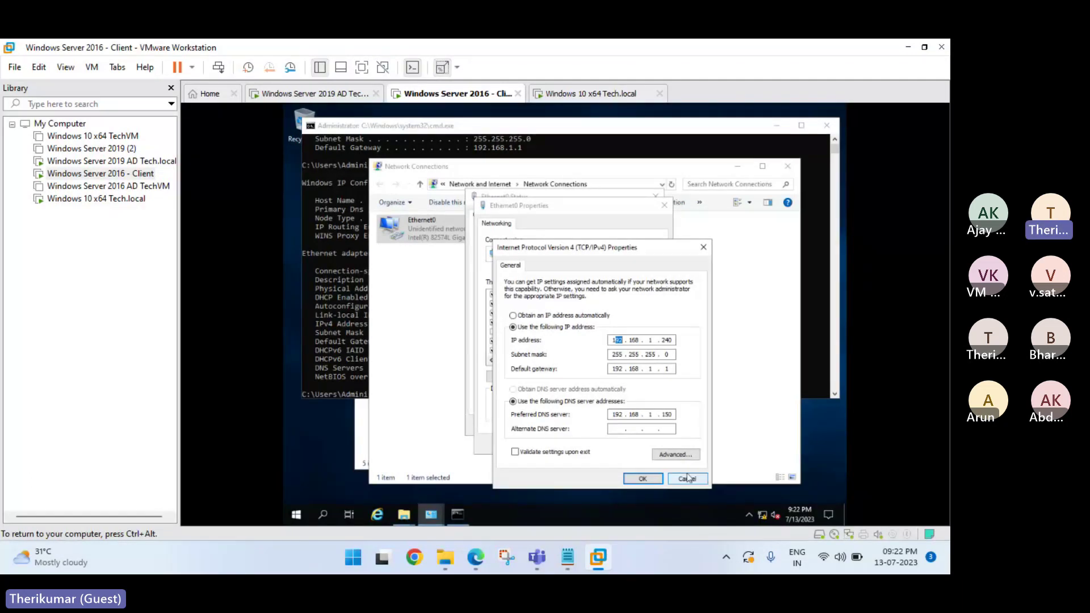
pyautogui.click(584, 93)
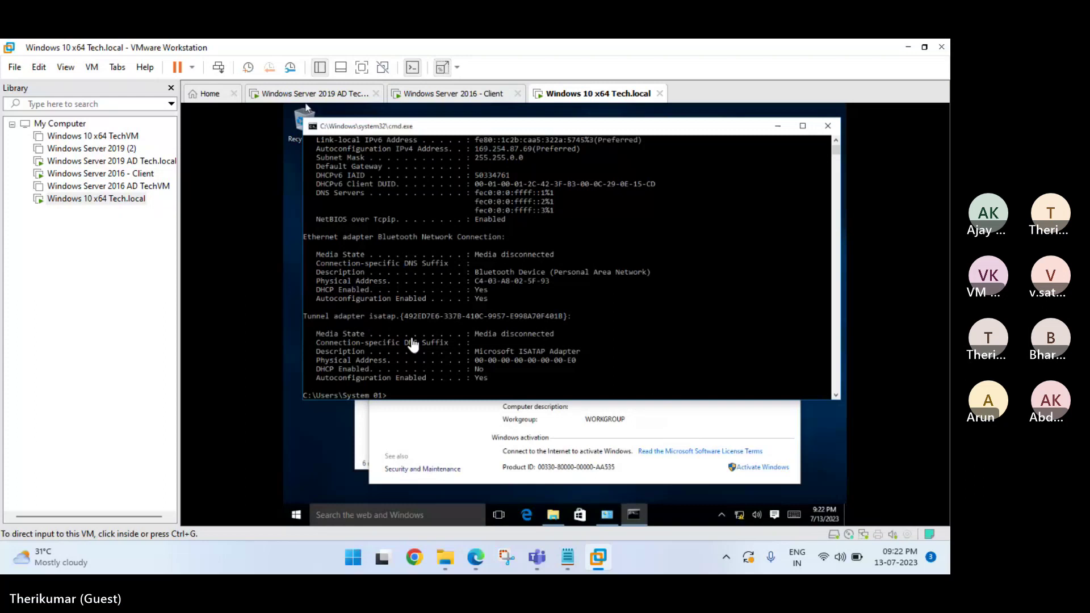
# Open the Windows 10 VM's Ethernet0 IPv4 properties via ncpa.cpl and select a manual IP address.
pyautogui.click(412, 341)
pyautogui.write('ncp')
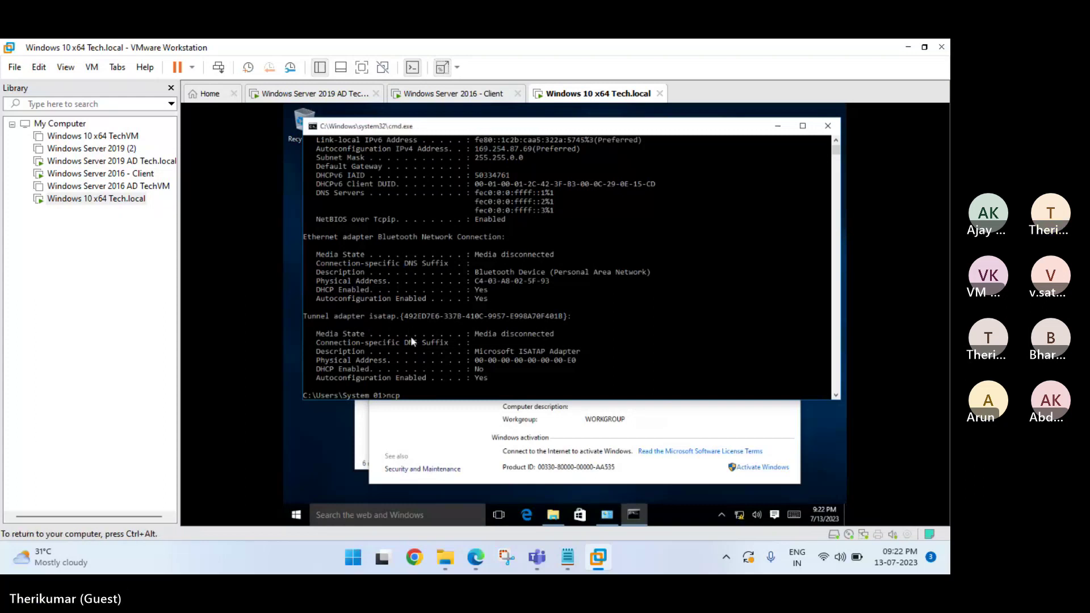
pyautogui.write('a.cpl')
pyautogui.press('Return')
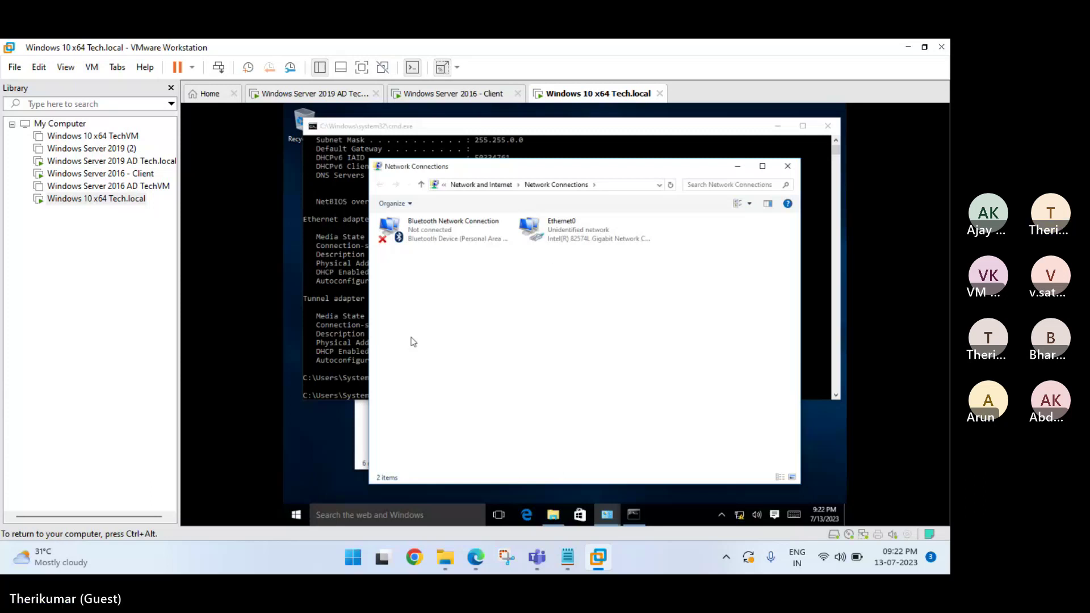
pyautogui.doubleClick(558, 232)
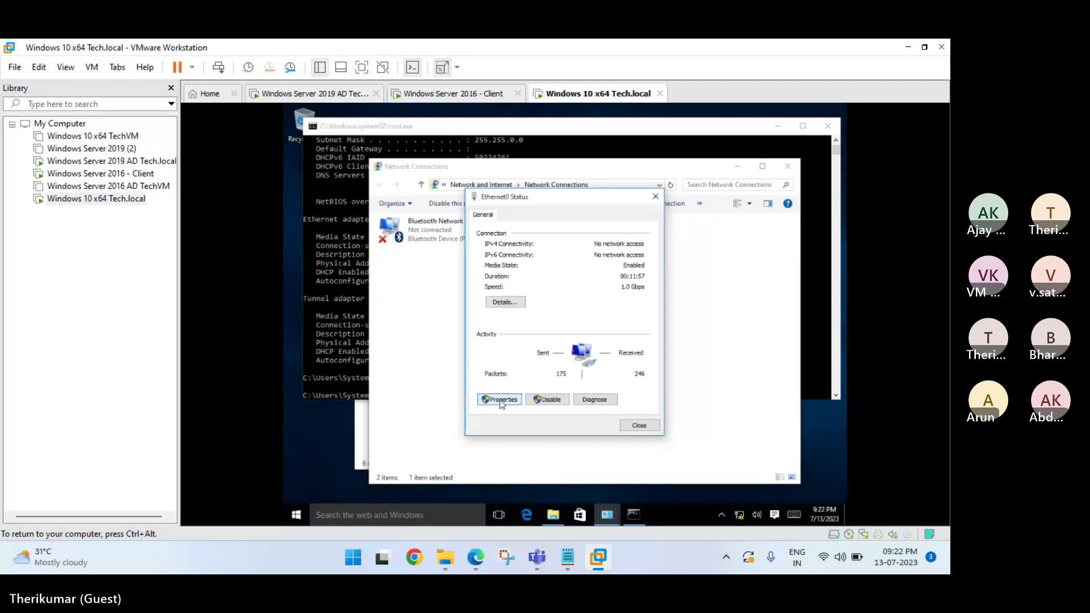
pyautogui.click(501, 400)
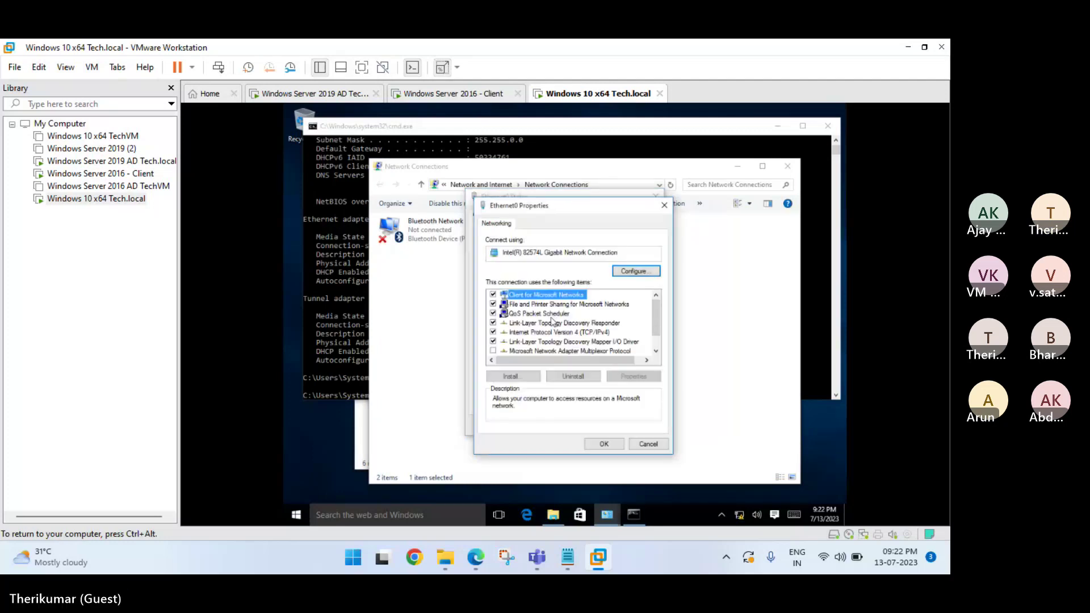
pyautogui.doubleClick(562, 339)
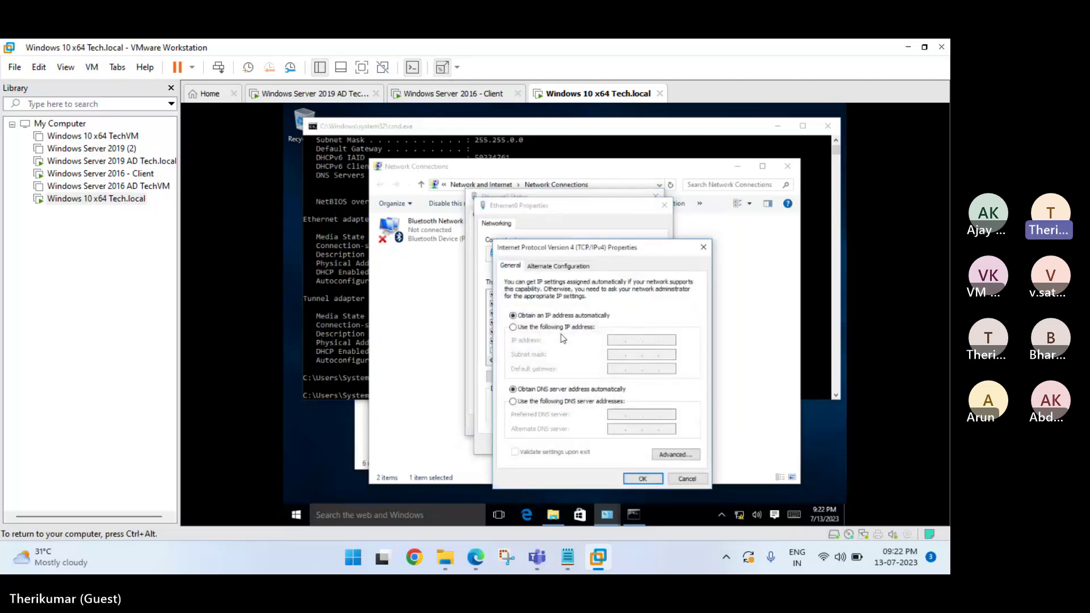
pyautogui.click(560, 330)
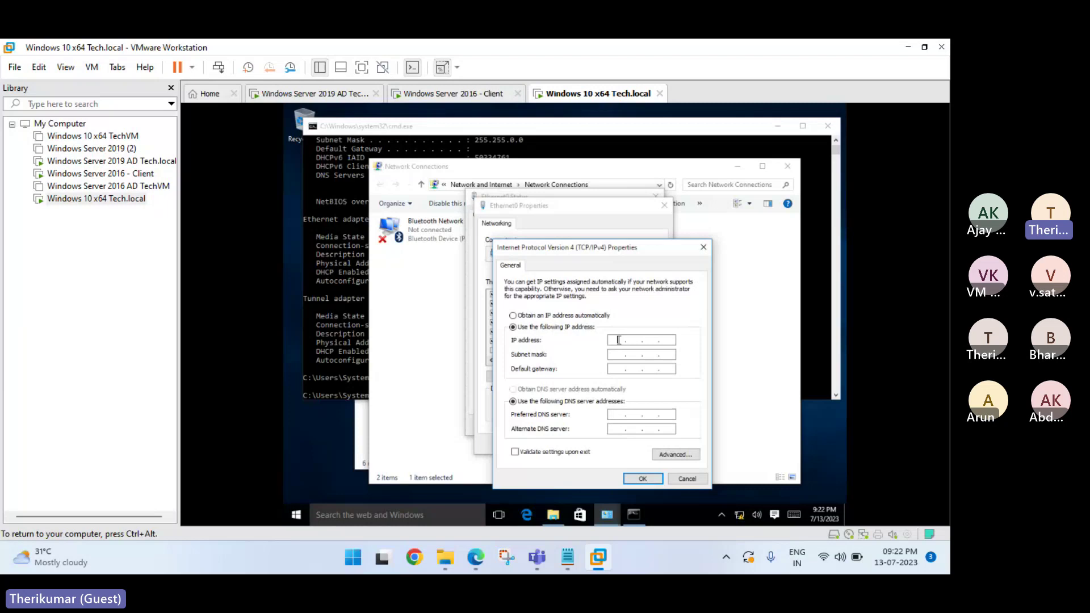
# Enter IP 192.168.1.241, mask 255.255.255.0, gateway 192.168.1.1 and DNS 192.168.1.150, then confirm.
pyautogui.click(619, 340)
pyautogui.write('192 . 168 . 1 . 2')
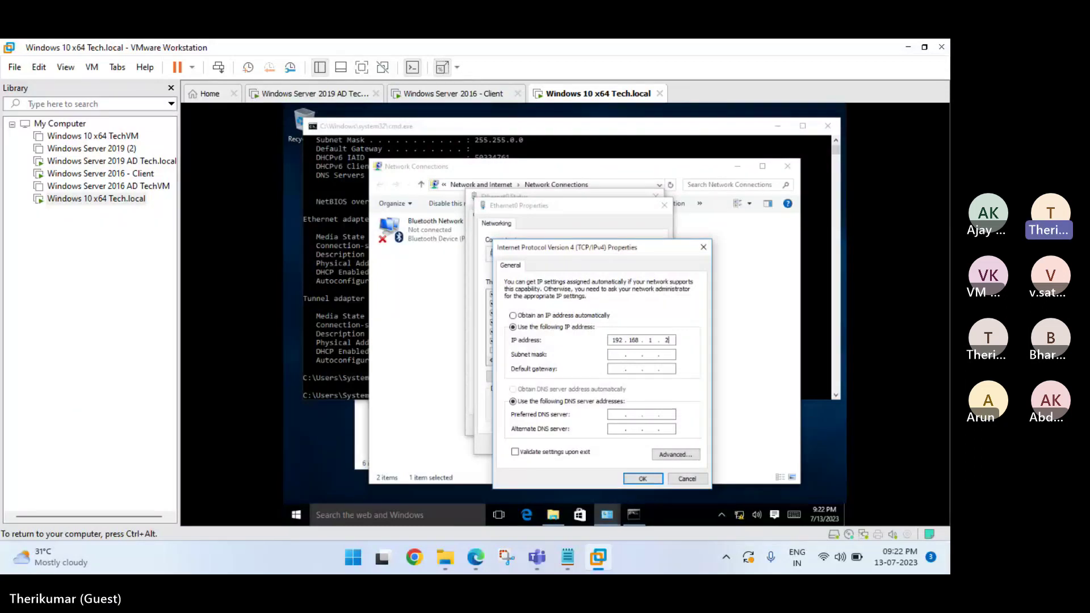
pyautogui.write('41')
pyautogui.press('Tab')
pyautogui.write('192 . 16')
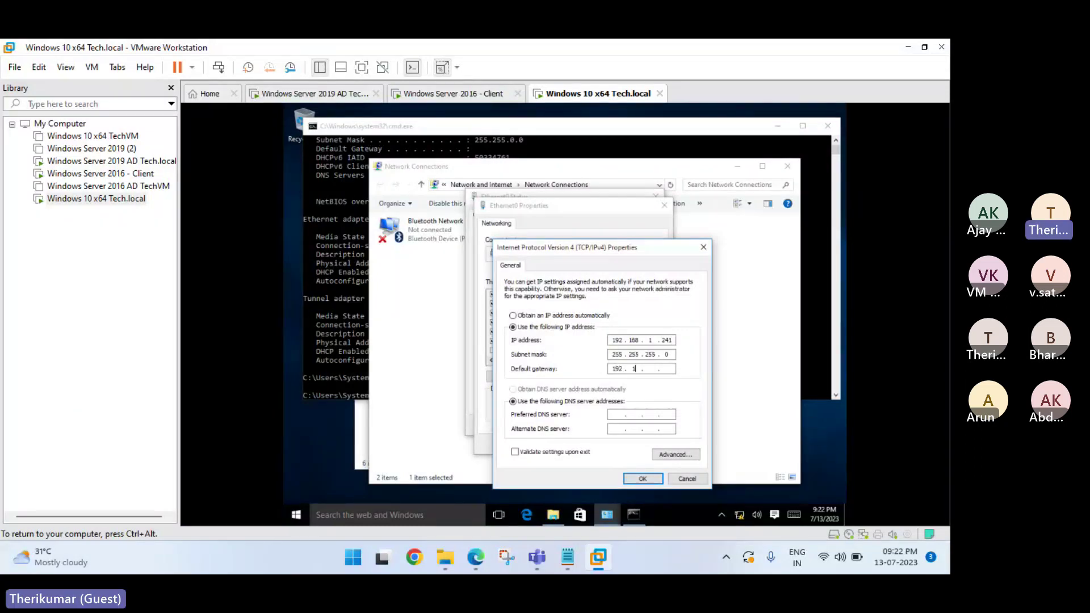
pyautogui.write('9 . ')
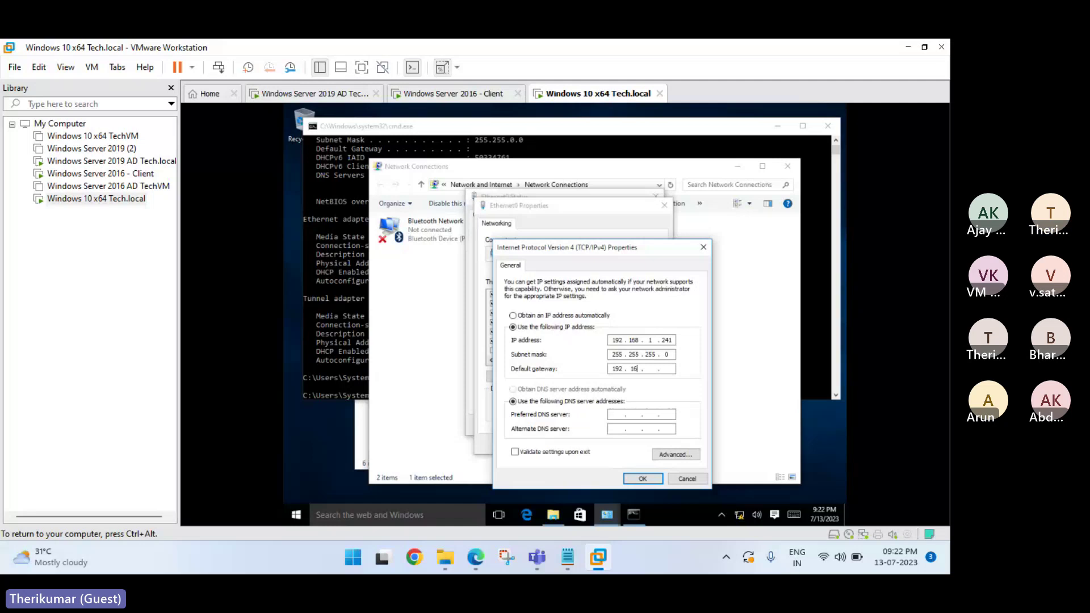
pyautogui.write('18')
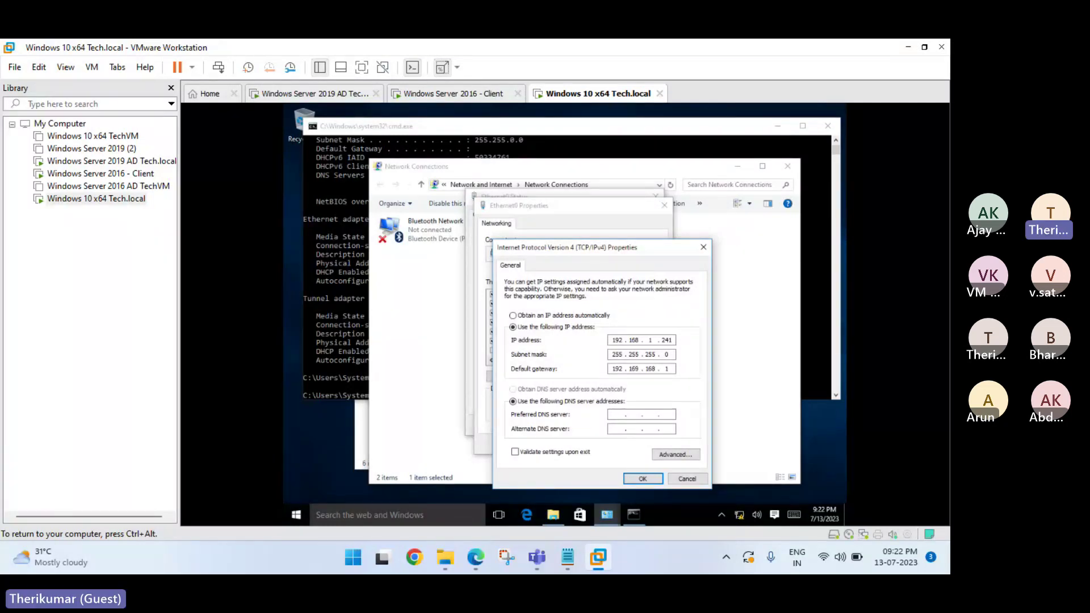
pyautogui.press('BackSpace')
pyautogui.press('BackSpace')
pyautogui.press('BackSpace')
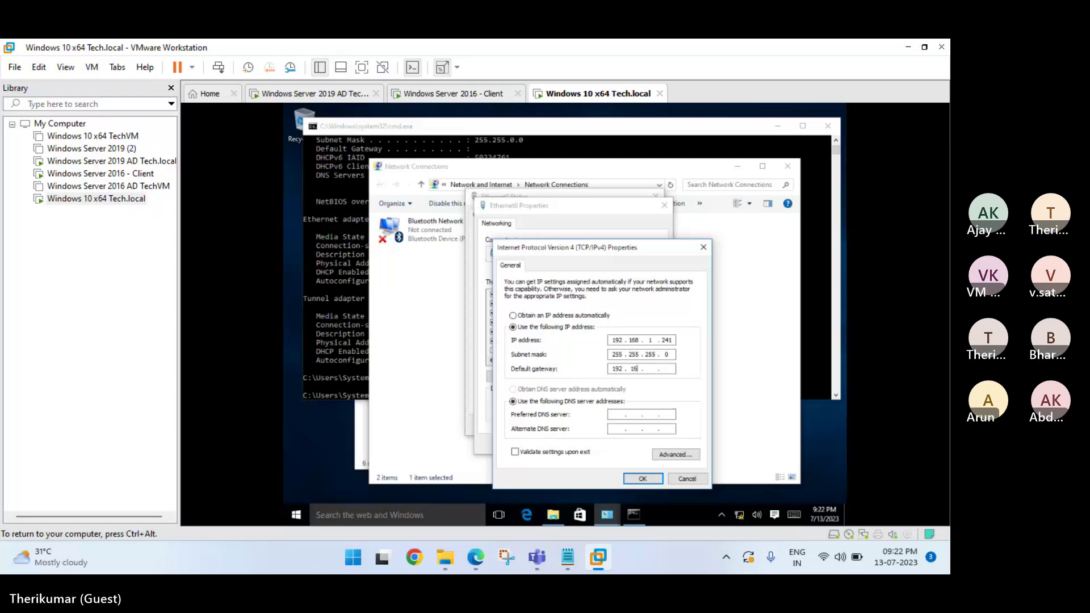
pyautogui.write('81.')
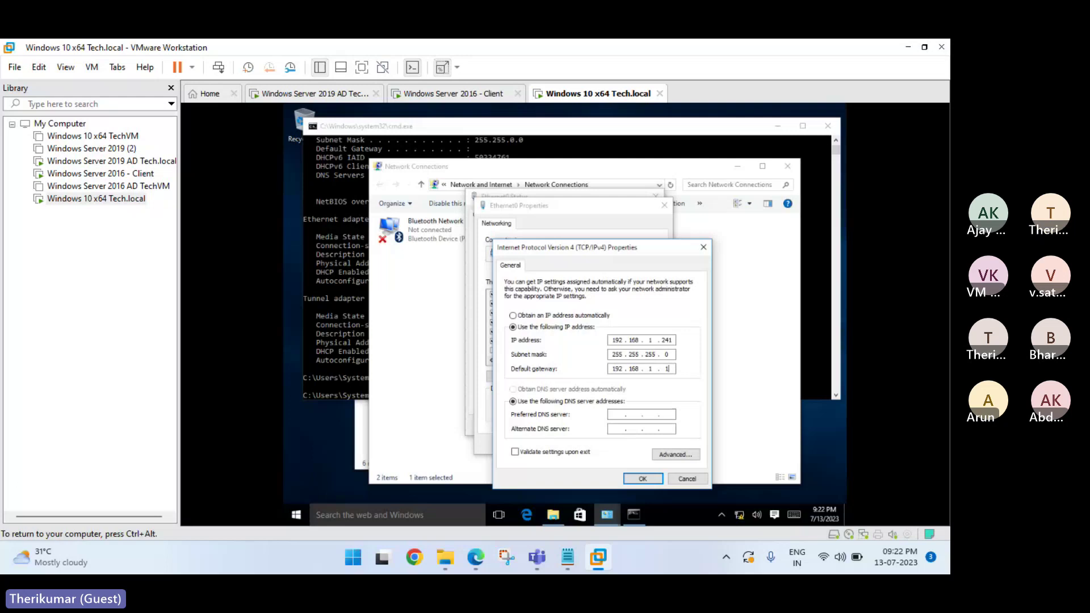
pyautogui.click(618, 414)
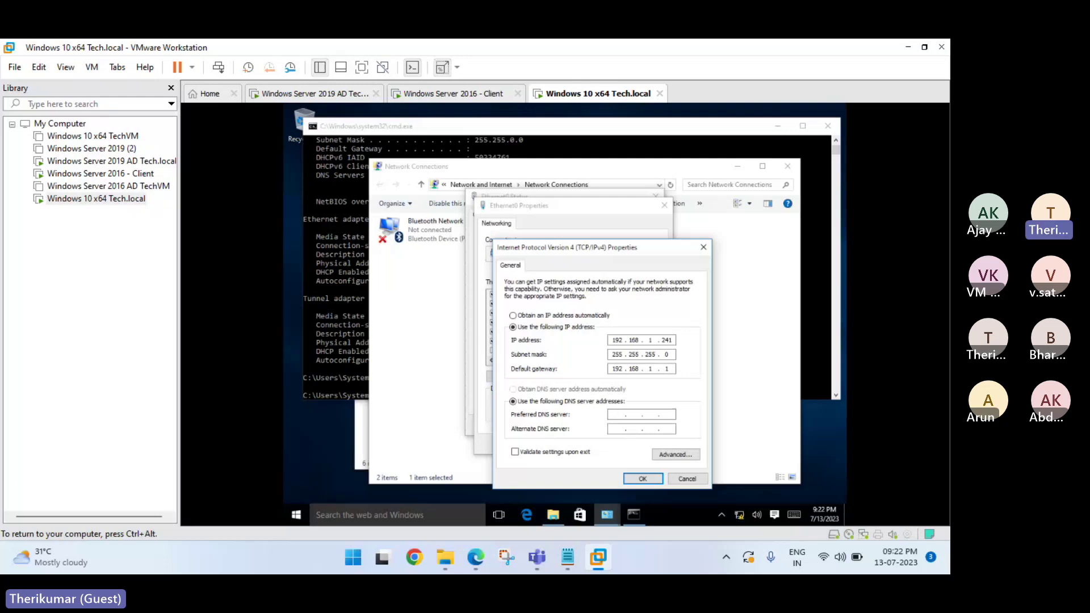
pyautogui.write('192 . 168 . 1 . 150')
pyautogui.click(642, 479)
# Confirm the adapter properties and launch firewall.cpl from the Run box.
pyautogui.click(599, 444)
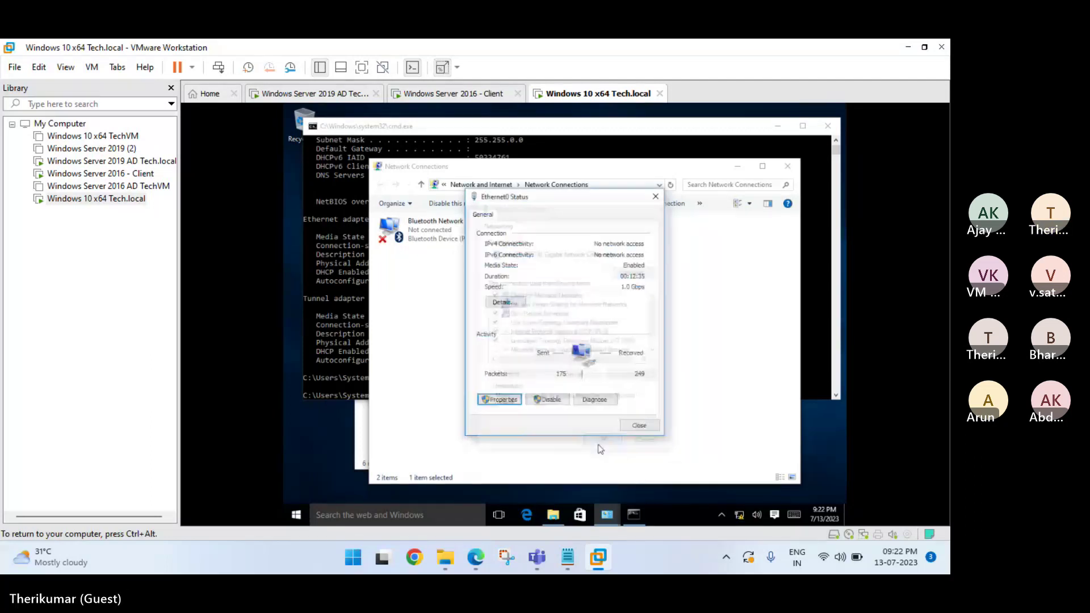
pyautogui.rightClick(296, 514)
pyautogui.click(320, 472)
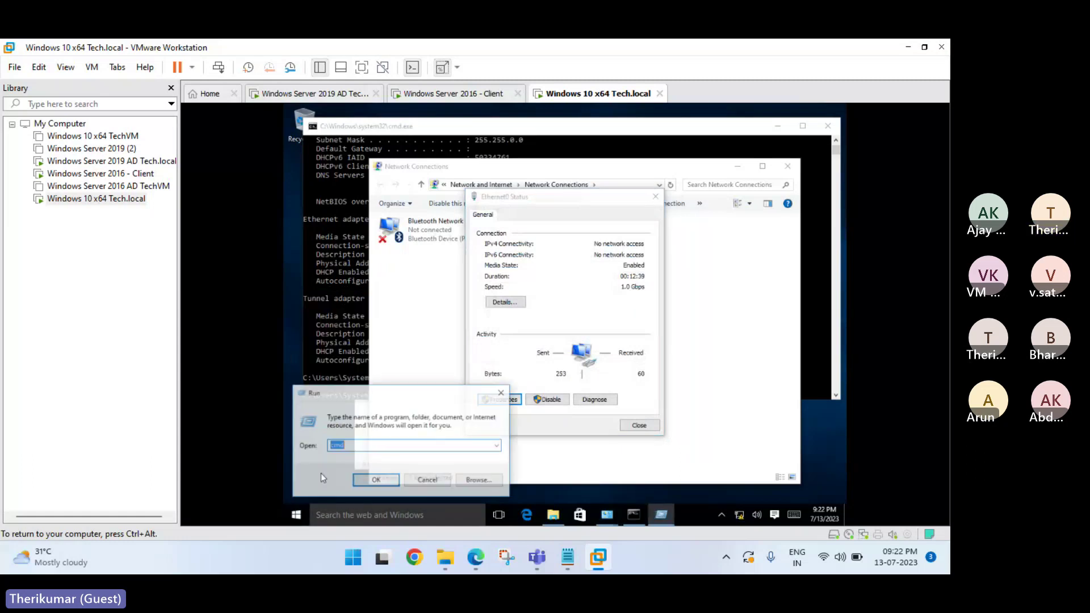
pyautogui.write('firewall.cpl')
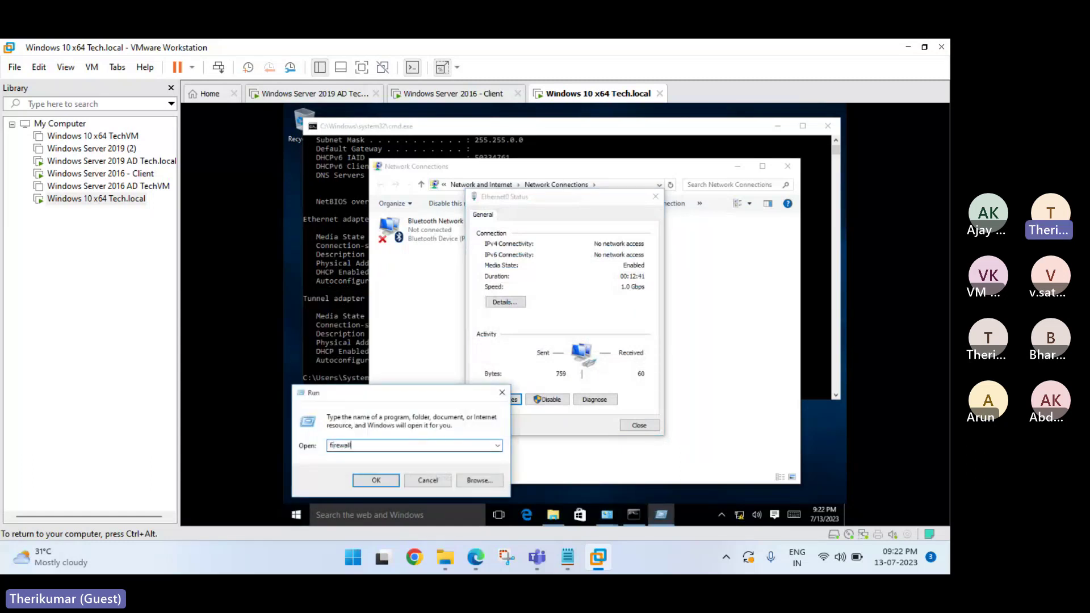
pyautogui.hotkey('ctrl', 'a')
pyautogui.press('Return')
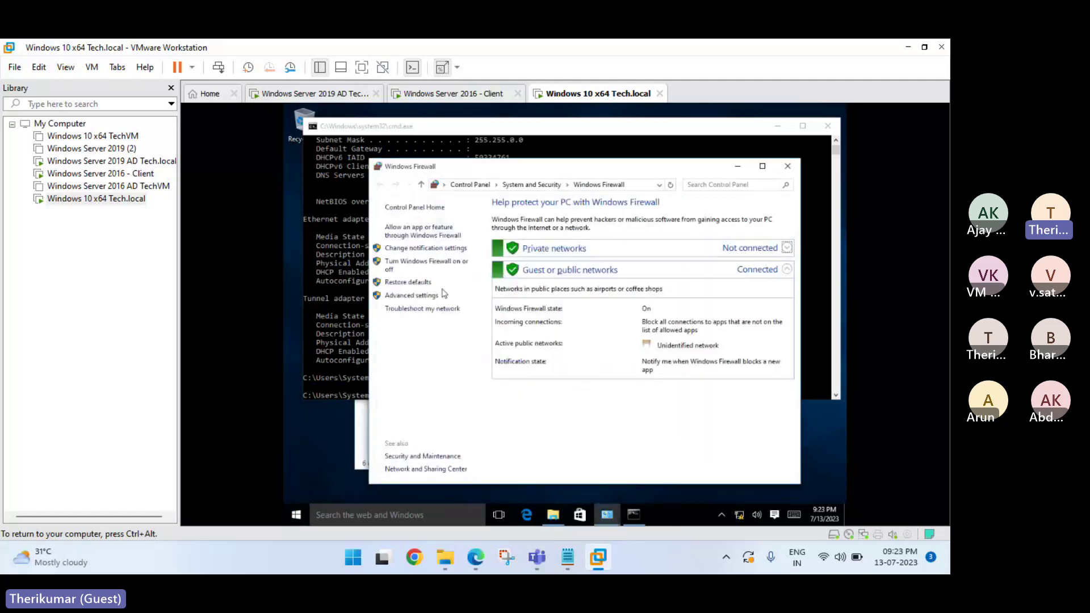
# Set the firewall to off for private and public networks, apply, and close the window.
pyautogui.click(408, 265)
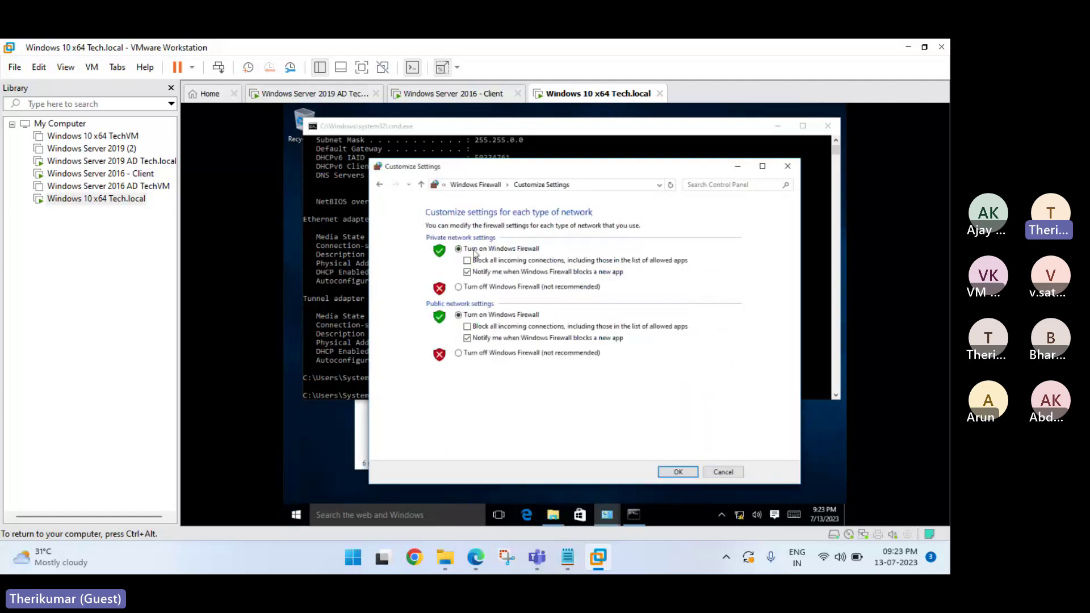
pyautogui.click(499, 287)
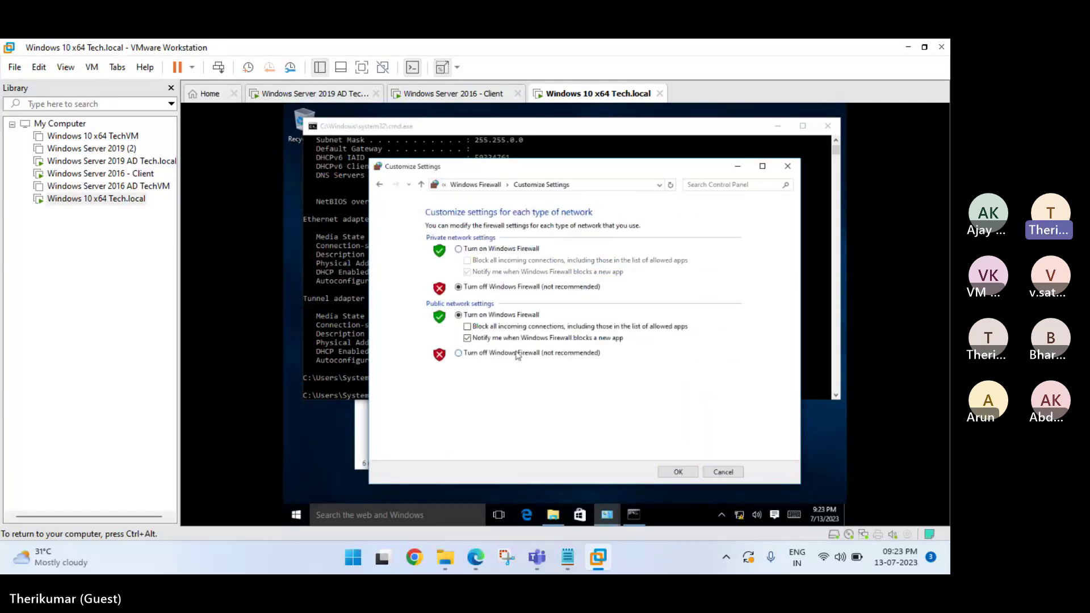
pyautogui.click(517, 355)
pyautogui.click(678, 472)
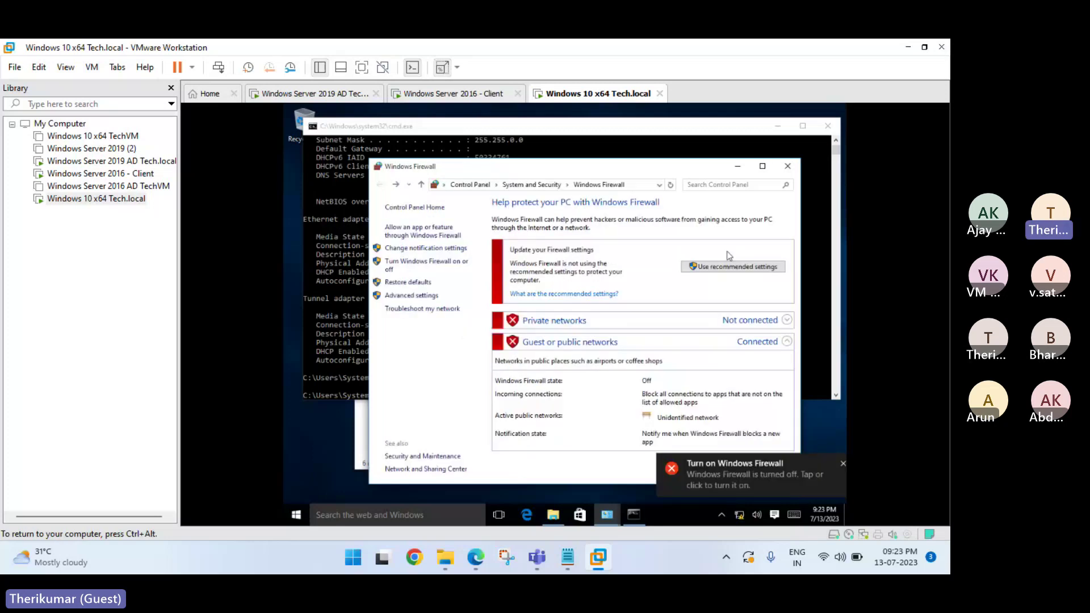
pyautogui.click(784, 167)
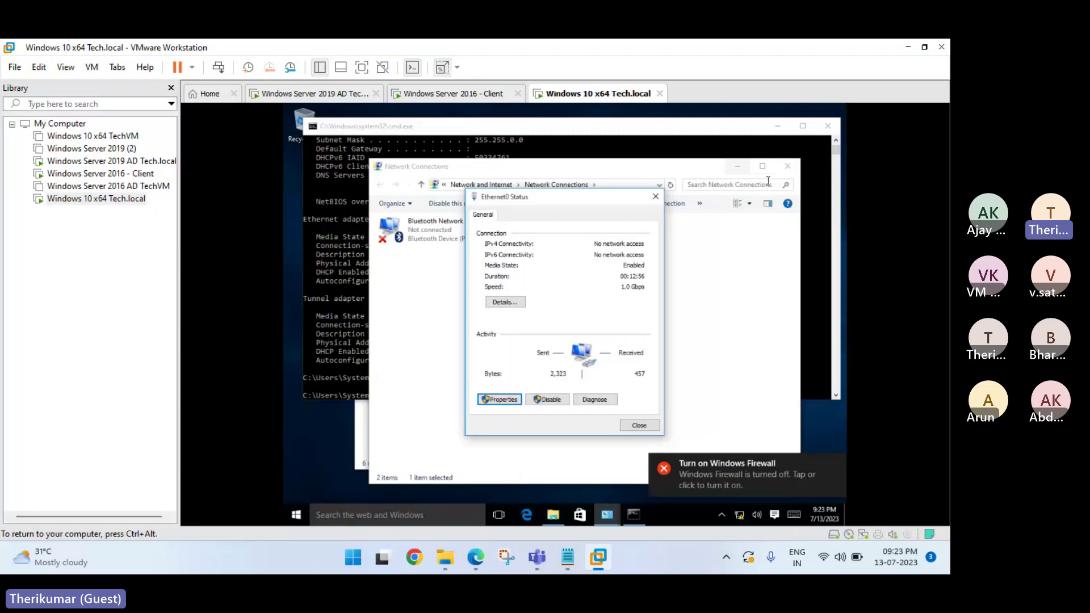
# From the Windows 10 VM's command prompt, ping the domain controller at 192.168.1.150.
pyautogui.click(806, 252)
pyautogui.write('pin')
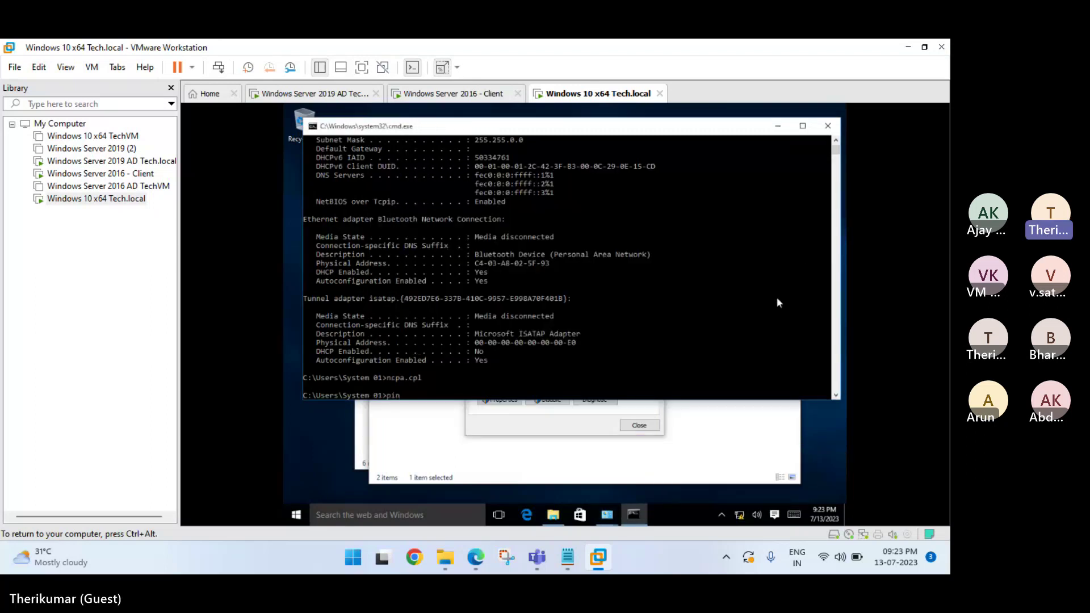
pyautogui.write('hg 192.168.1.')
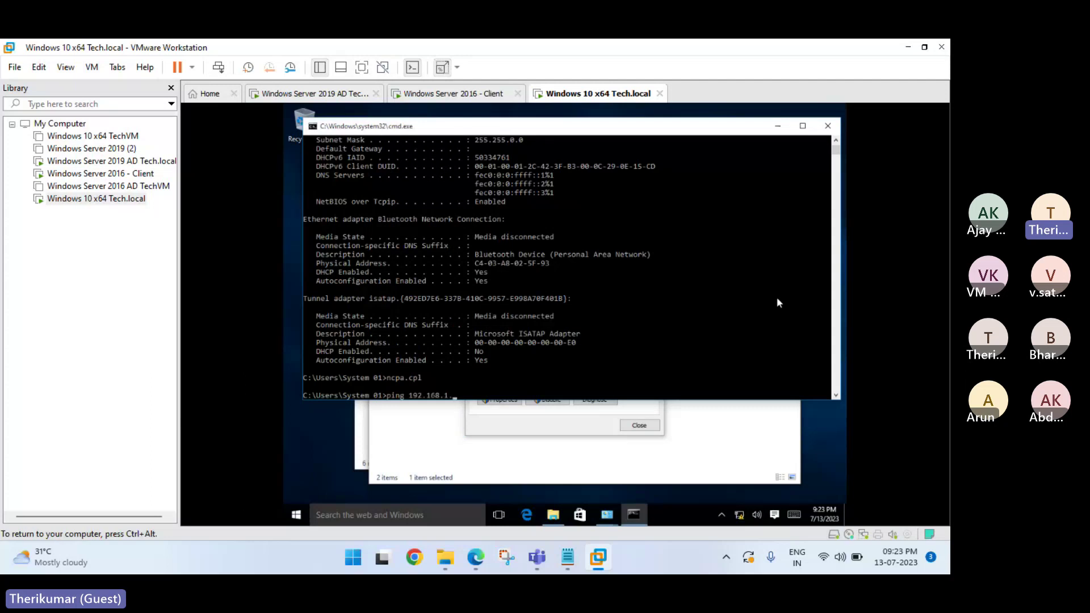
pyautogui.write('150')
pyautogui.press('Return')
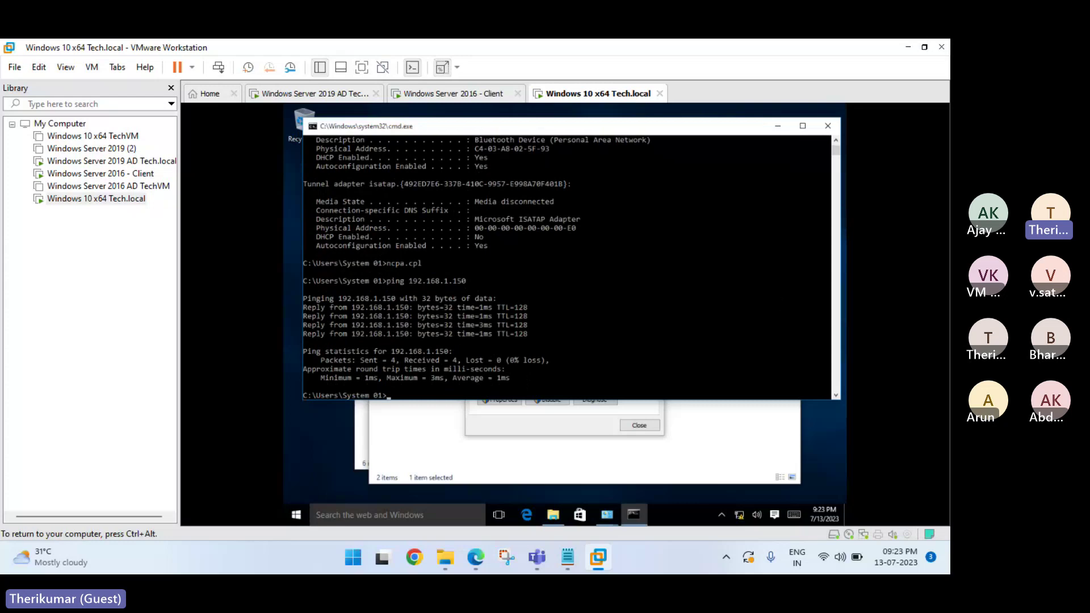
# On the domain controller's command prompt, ping 192.168.1.240.
pyautogui.click(329, 96)
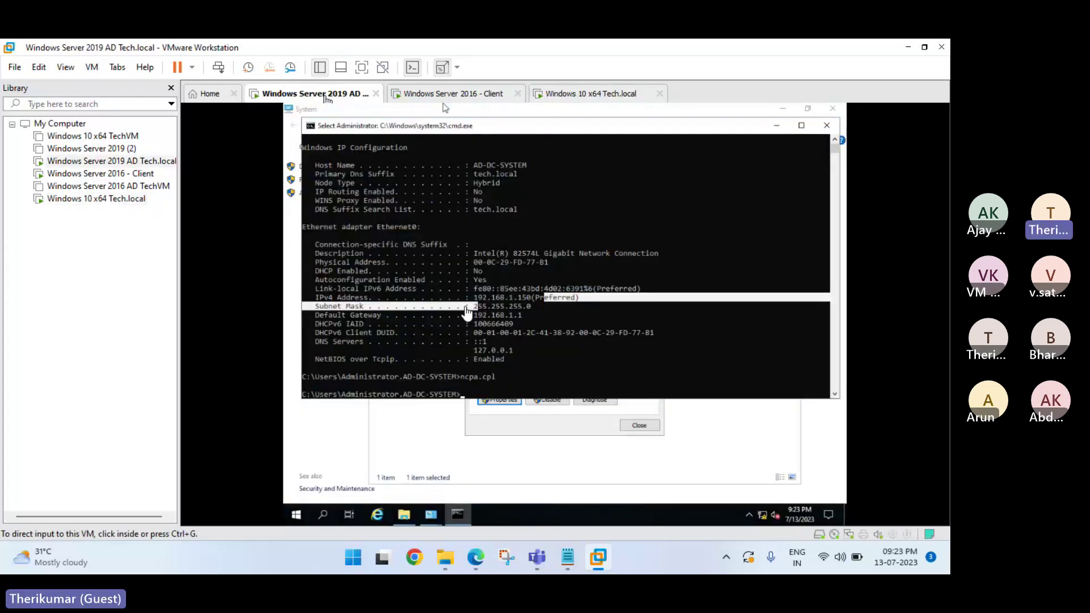
pyautogui.click(513, 383)
pyautogui.write('p')
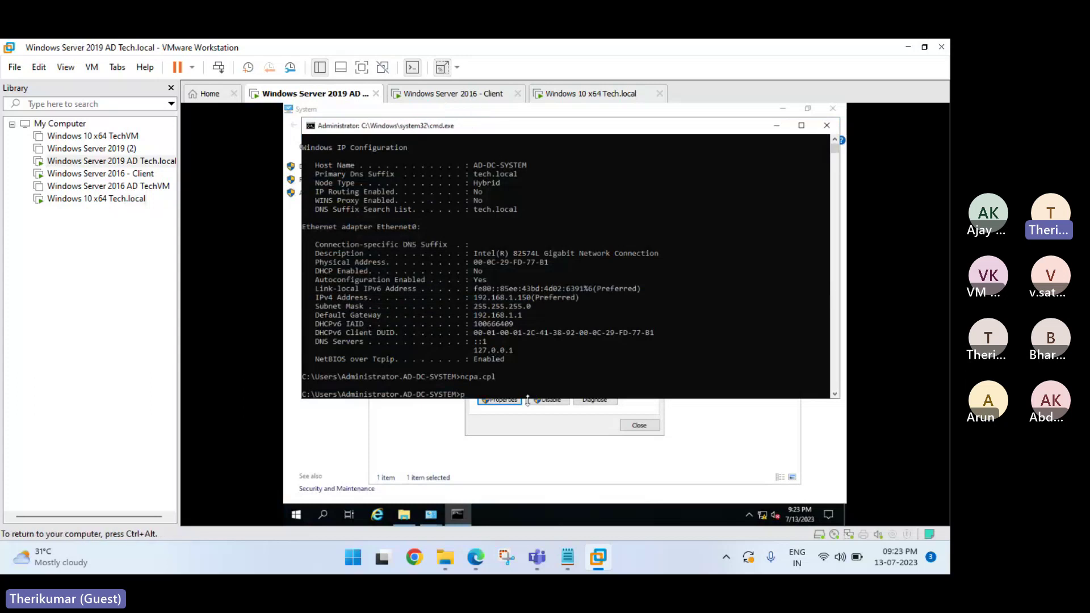
pyautogui.write('ing 1')
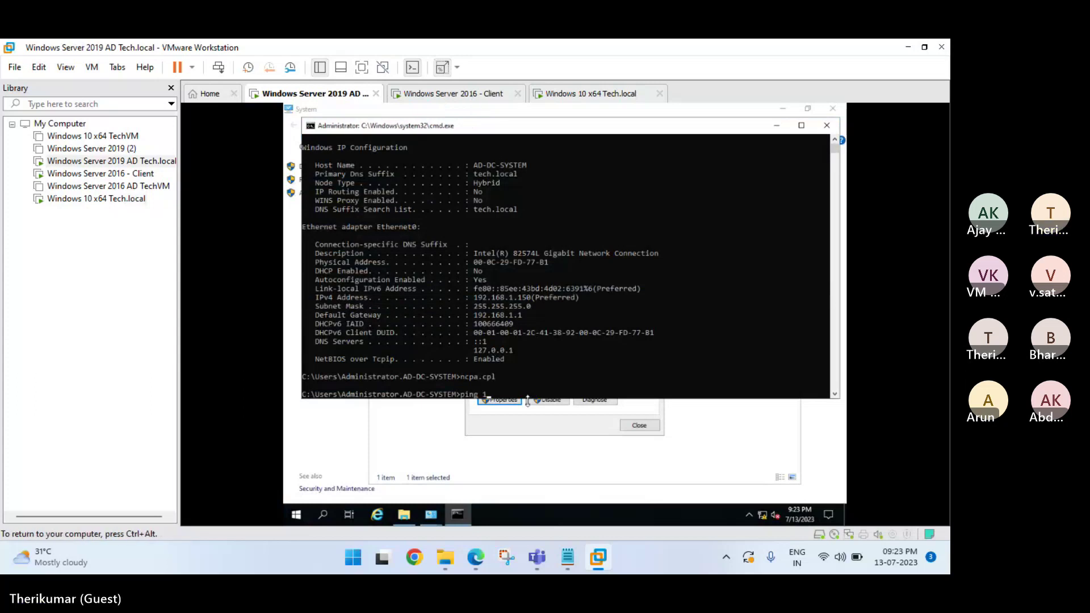
pyautogui.write('92.168.')
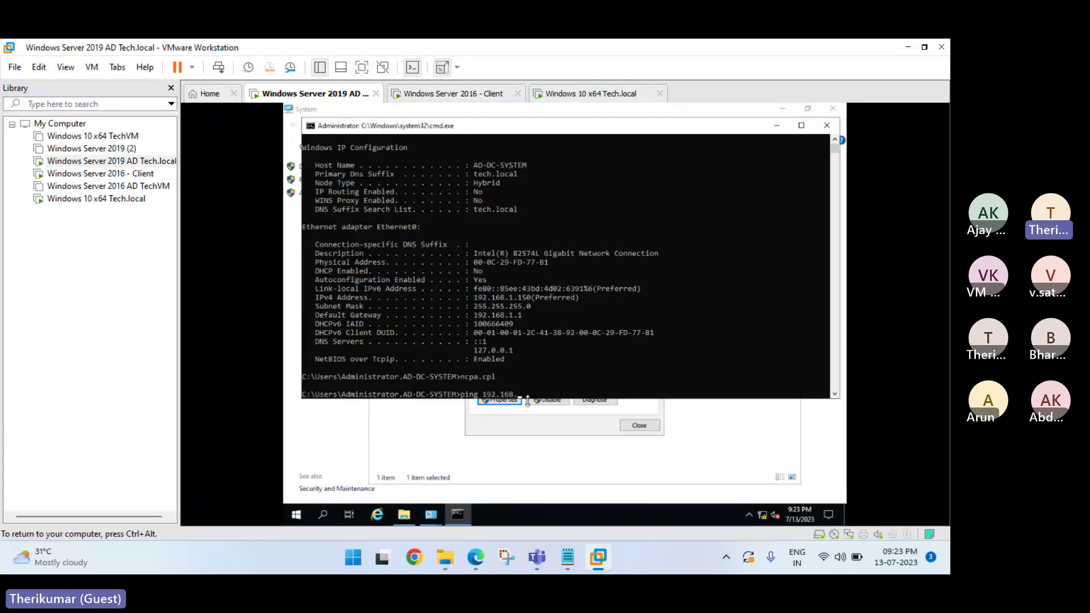
pyautogui.write('1.240')
pyautogui.press('Return')
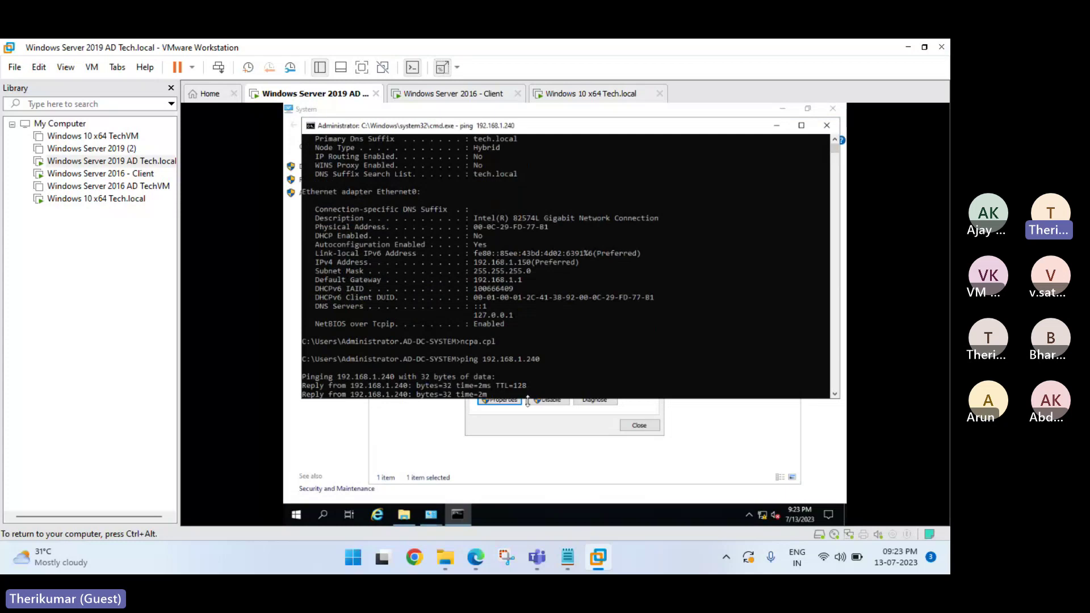
pyautogui.hotkey('ctrl', 'alt')
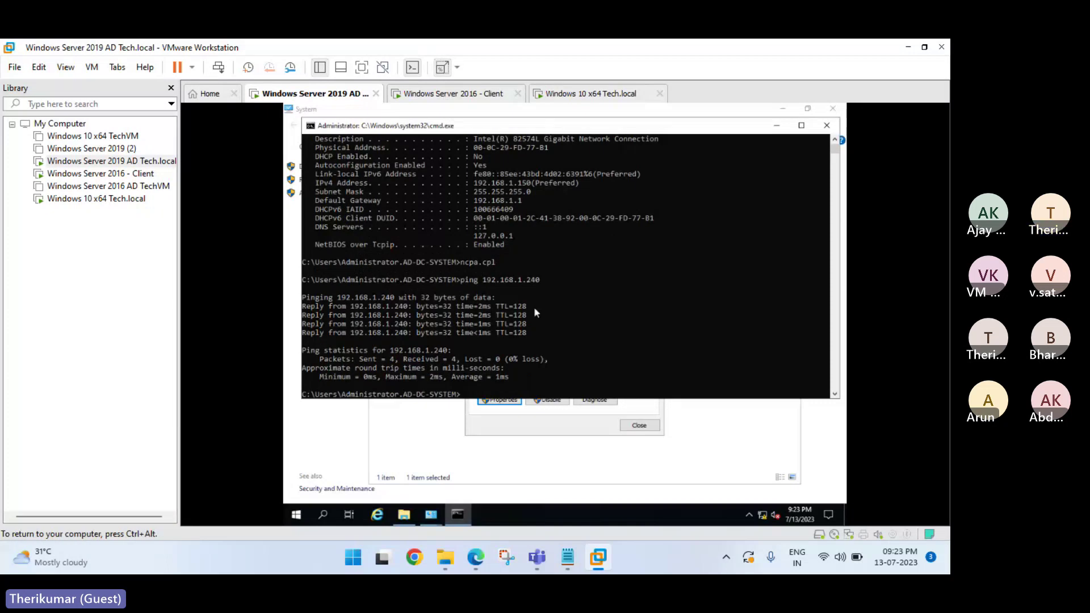
# Ping 192.168.1.241 from the controller, then return to the client's Ethernet0 Status.
pyautogui.press('Up')
pyautogui.press('BackSpace')
pyautogui.write('192.168.1.241')
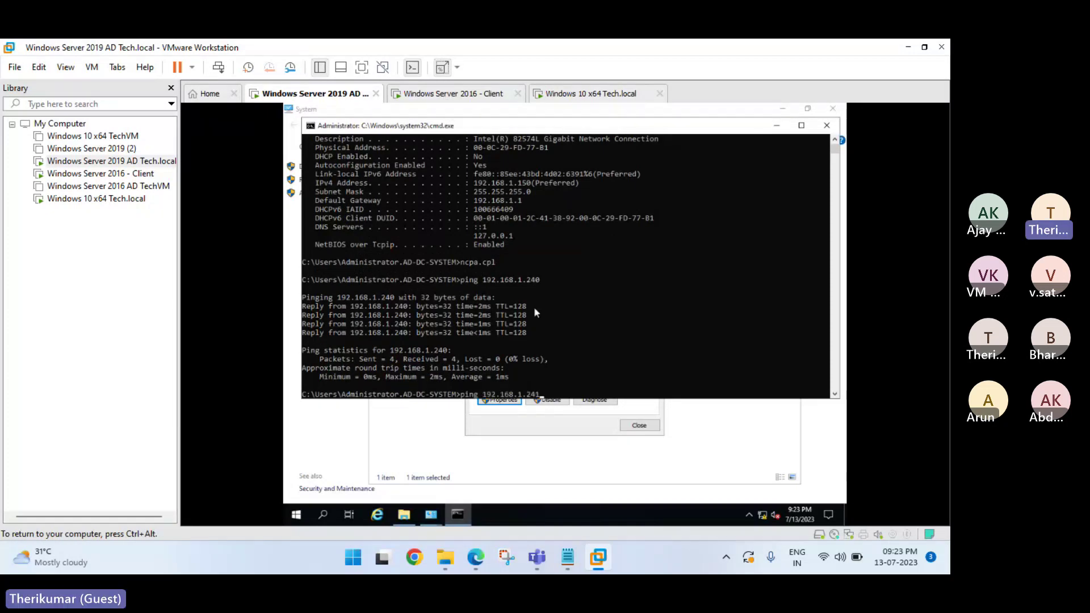
pyautogui.press('Return')
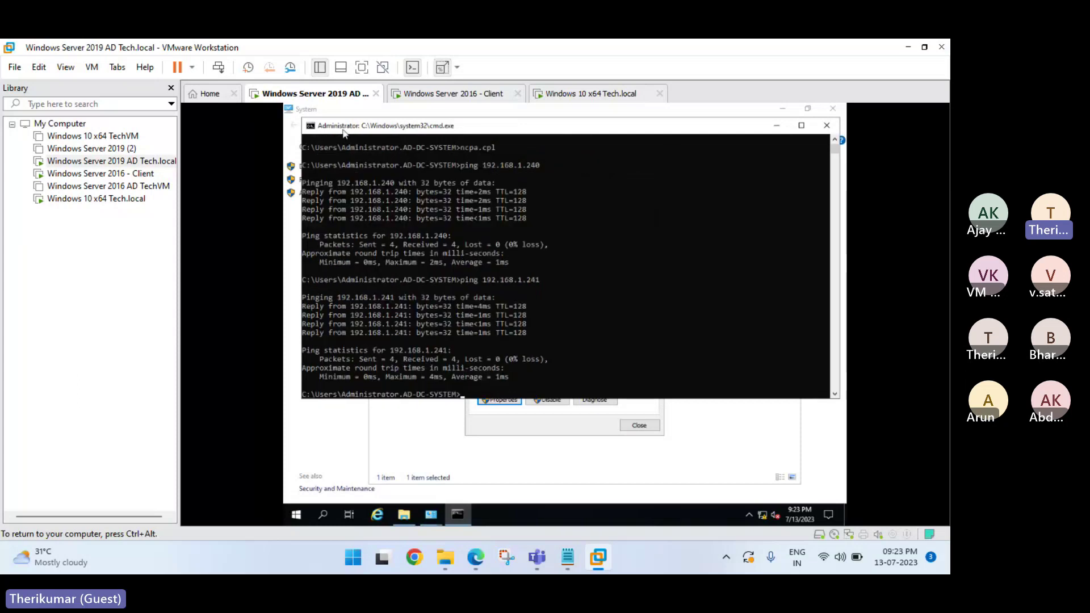
pyautogui.click(462, 97)
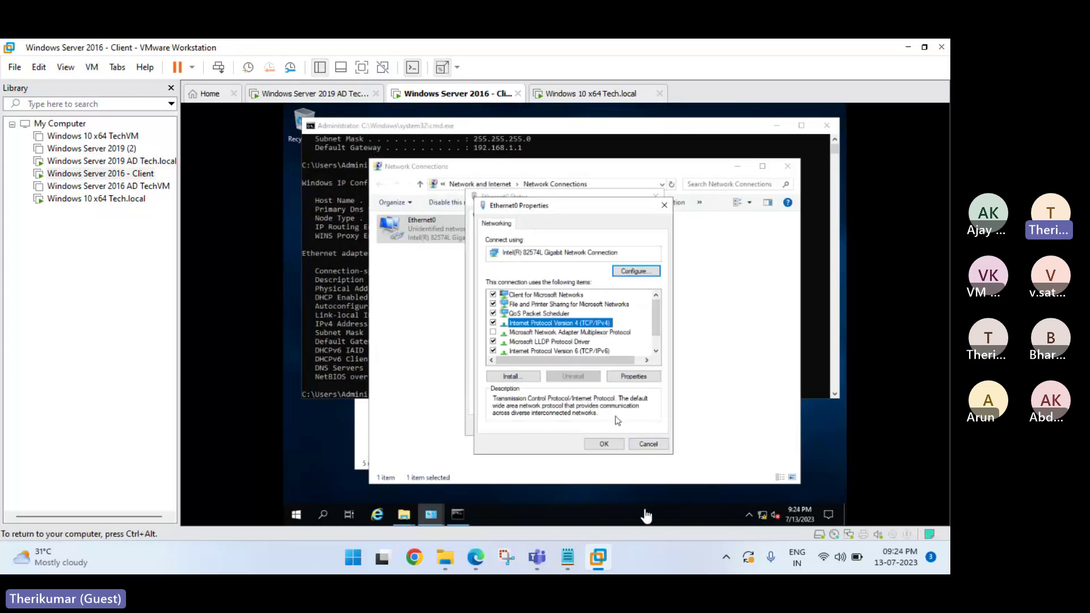
pyautogui.press('Escape')
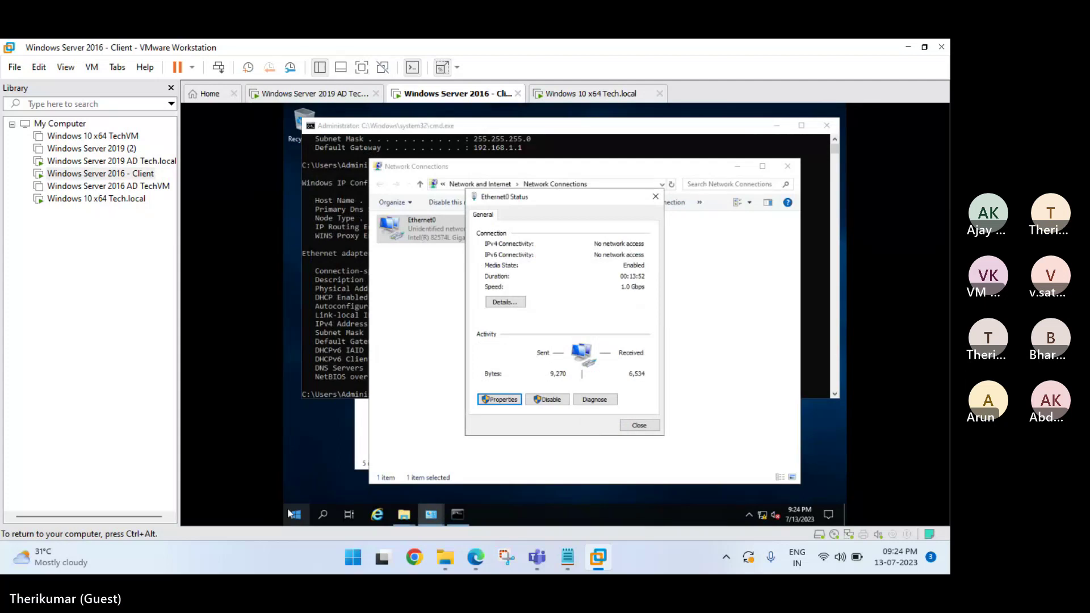
# Close Ethernet0 Status and check the client's computer name settings in System Properties.
pyautogui.press('Escape')
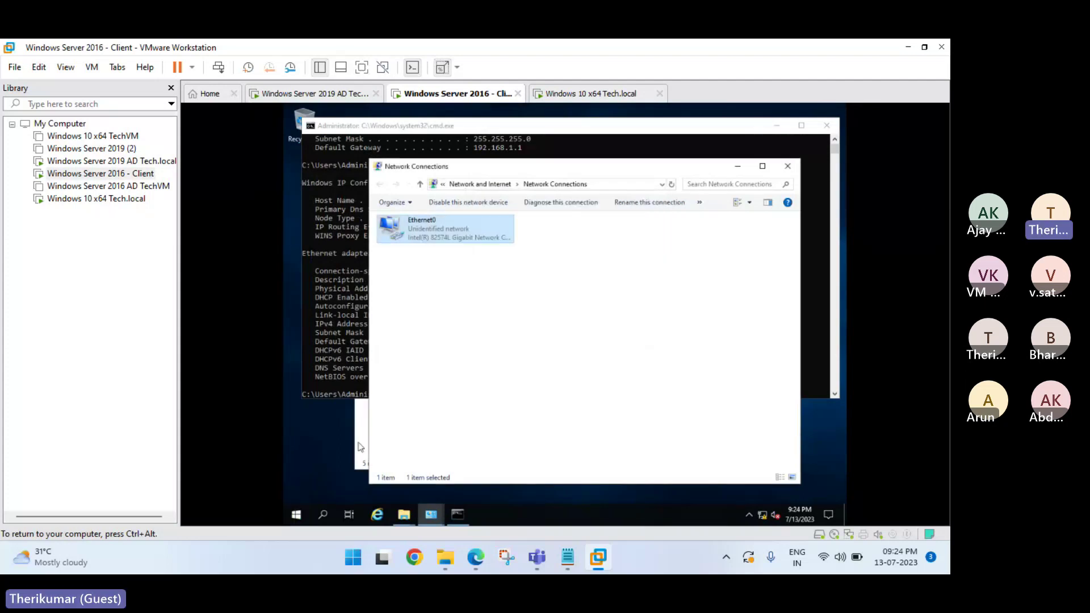
pyautogui.click(360, 447)
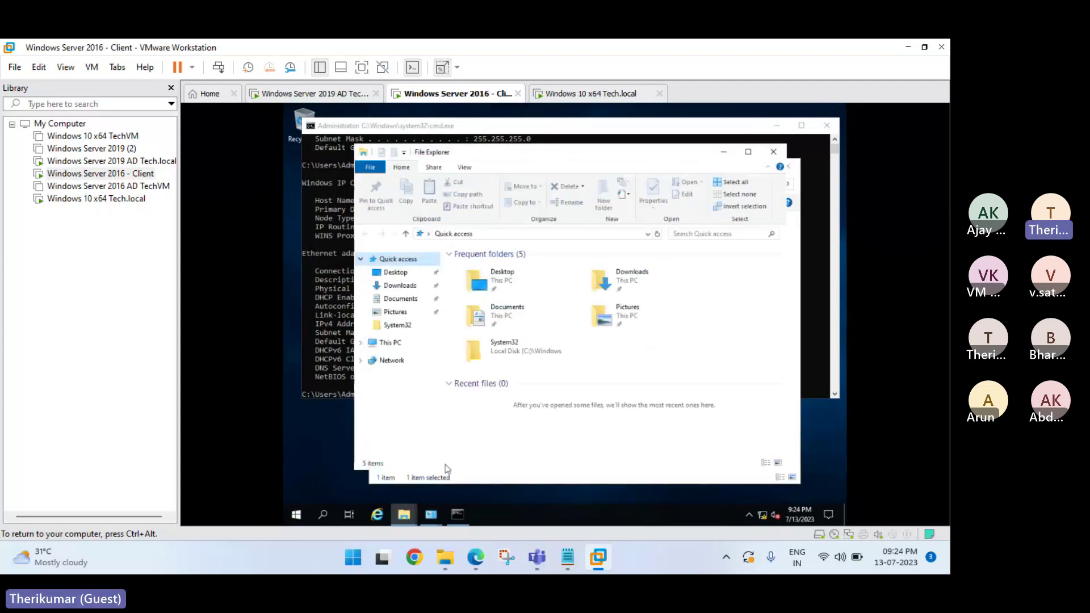
pyautogui.moveTo(431, 514)
pyautogui.click(370, 466)
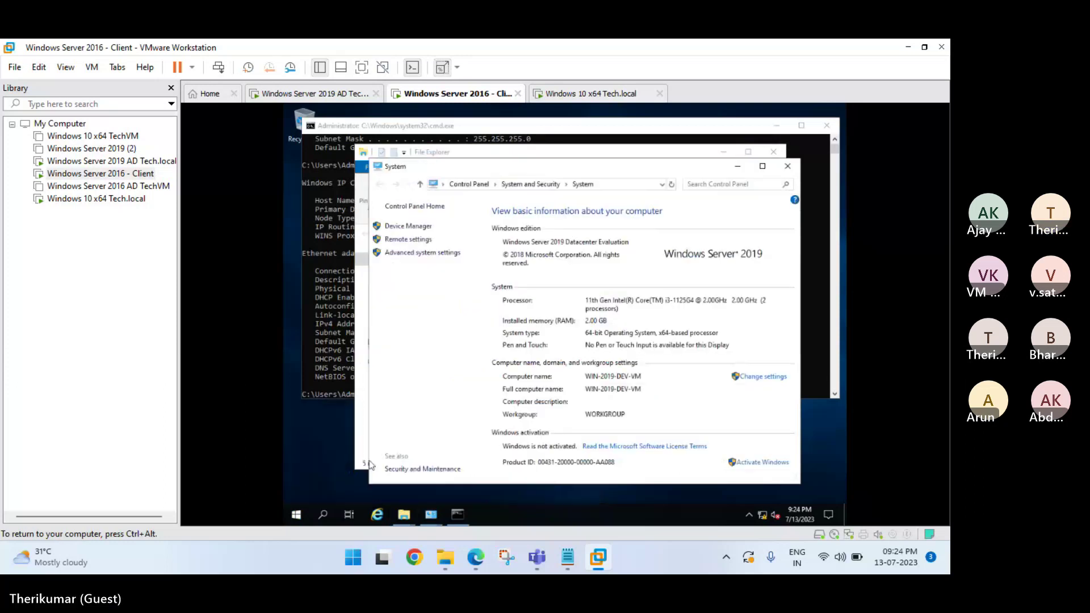
pyautogui.click(401, 254)
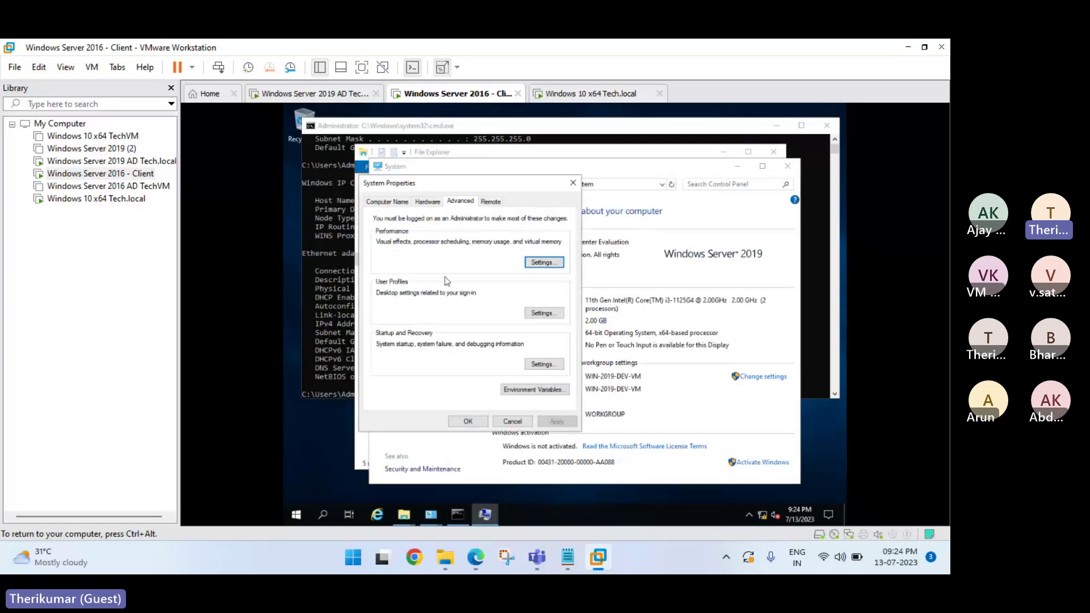
pyautogui.click(379, 206)
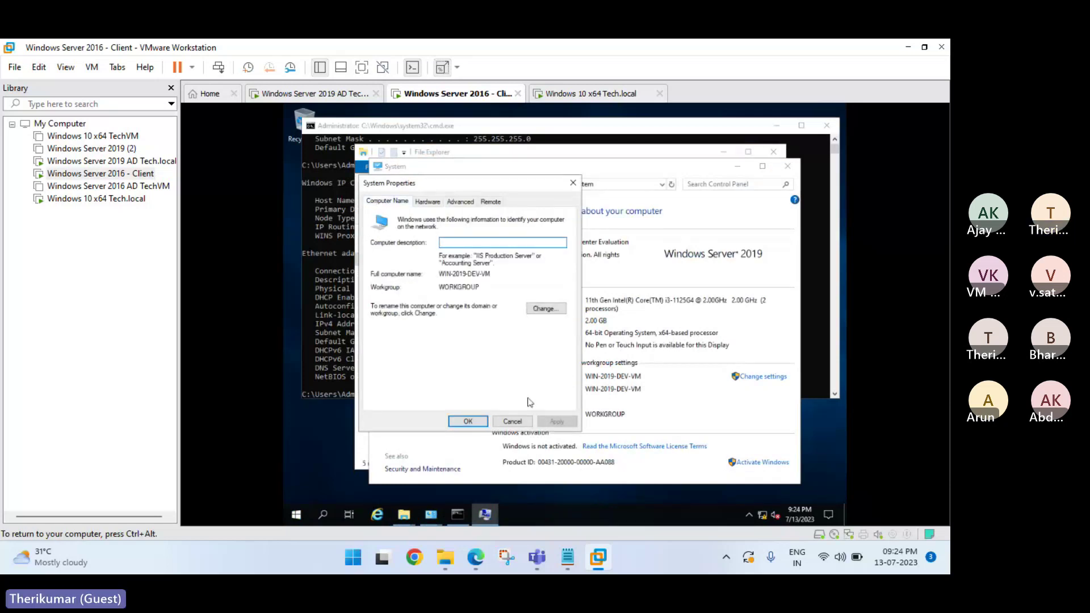
pyautogui.click(513, 421)
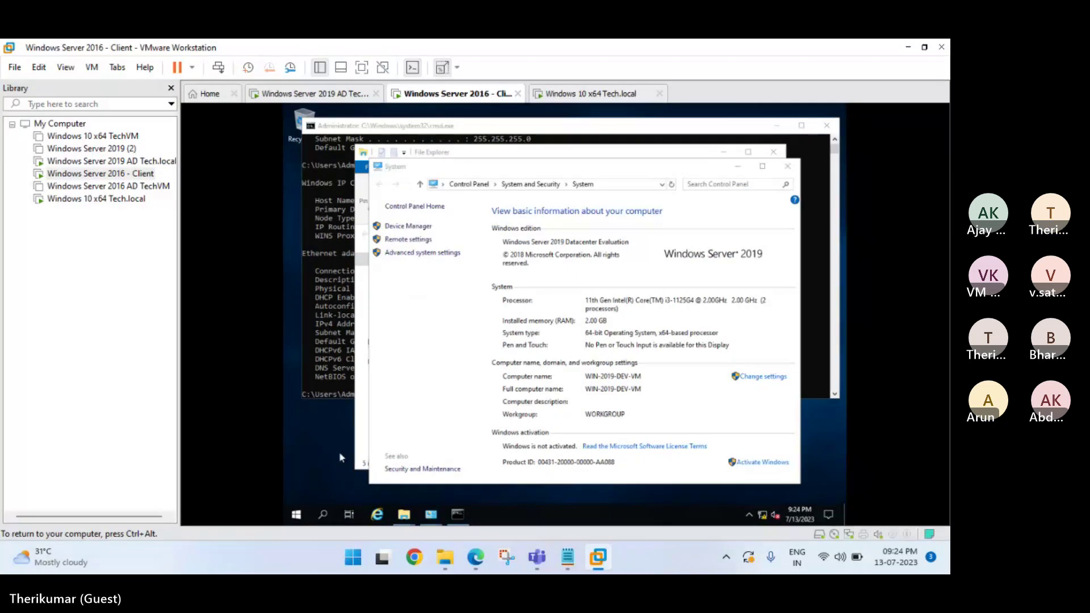
# Use sysdm.cpl to change the client's membership from WORKGROUP to Domain.
pyautogui.press('super+r')
pyautogui.write('sysdm.cpl')
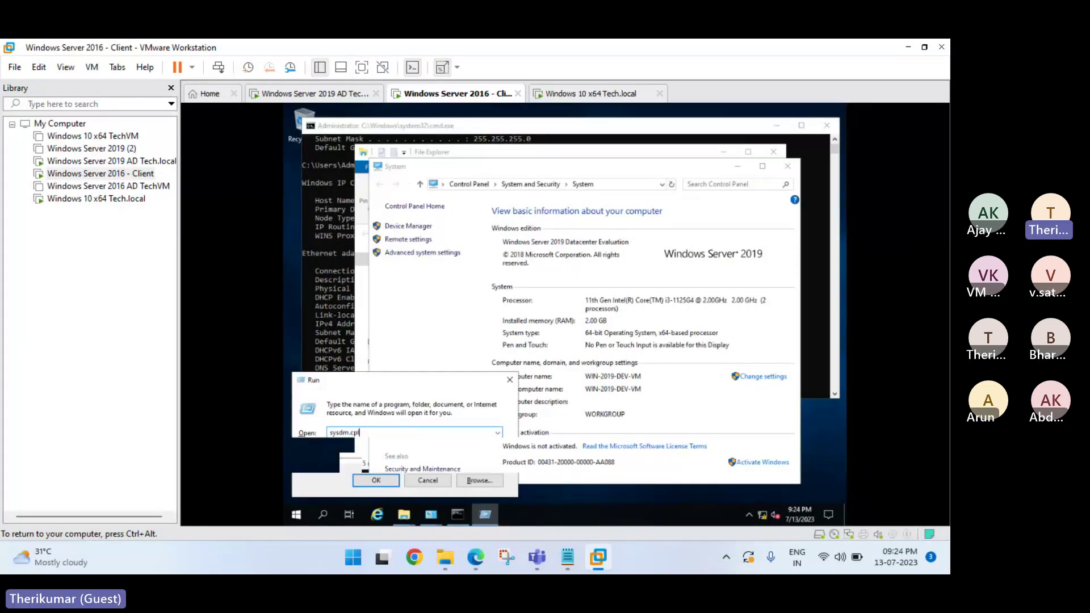
pyautogui.press('Return')
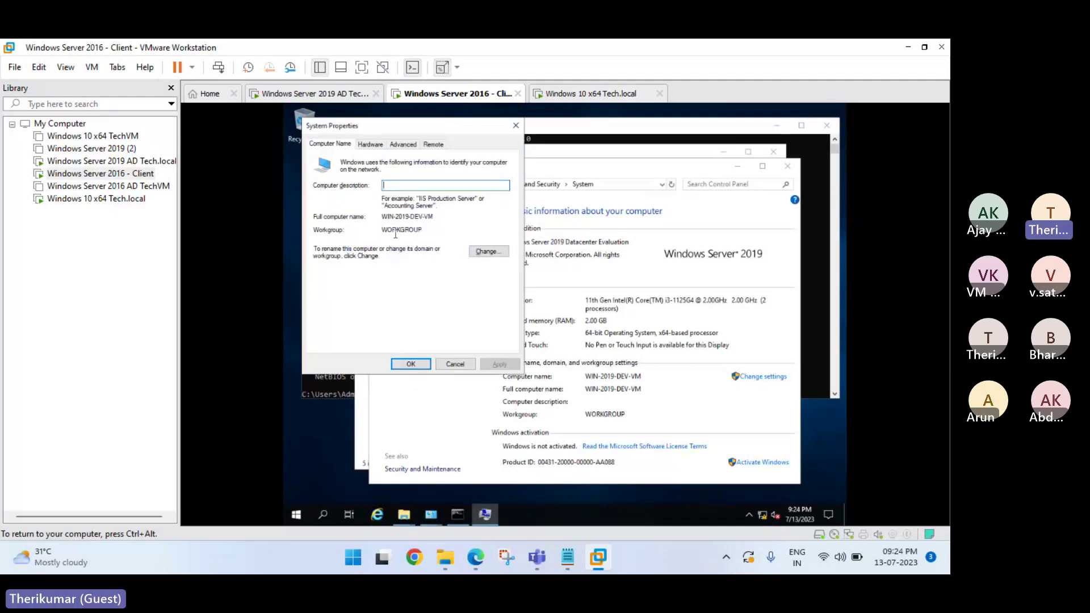
pyautogui.moveTo(381, 230); pyautogui.dragTo(441, 238)
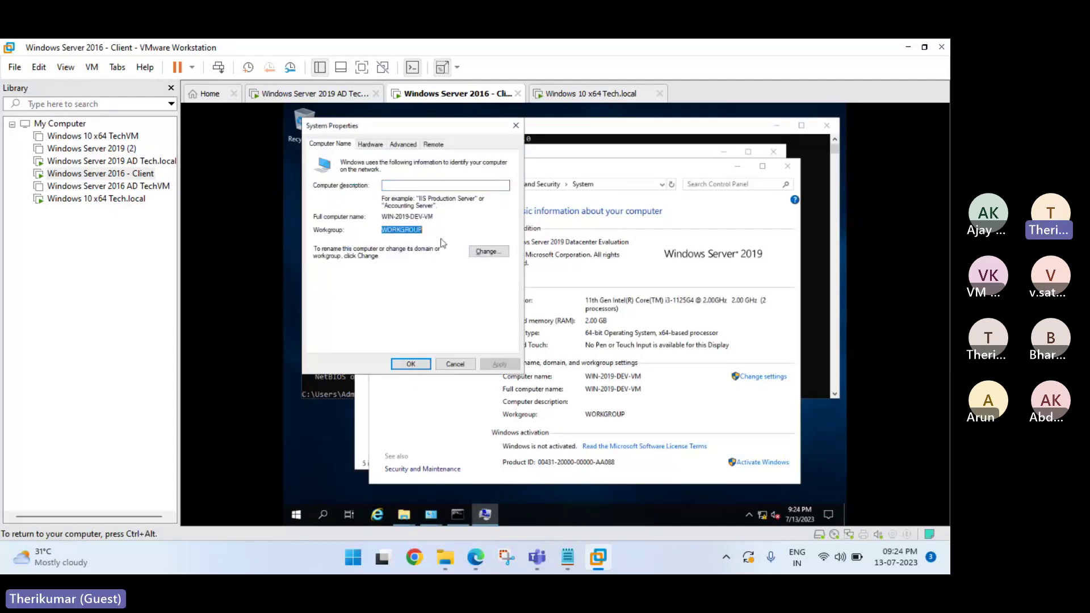
pyautogui.click(487, 251)
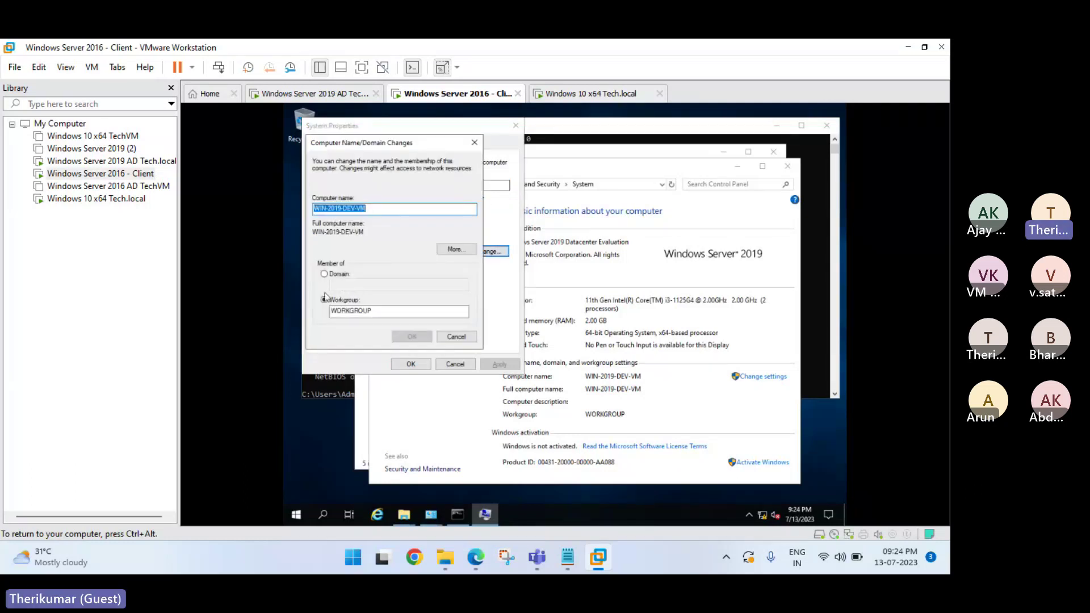
pyautogui.click(339, 274)
pyautogui.click(349, 284)
pyautogui.click(349, 284)
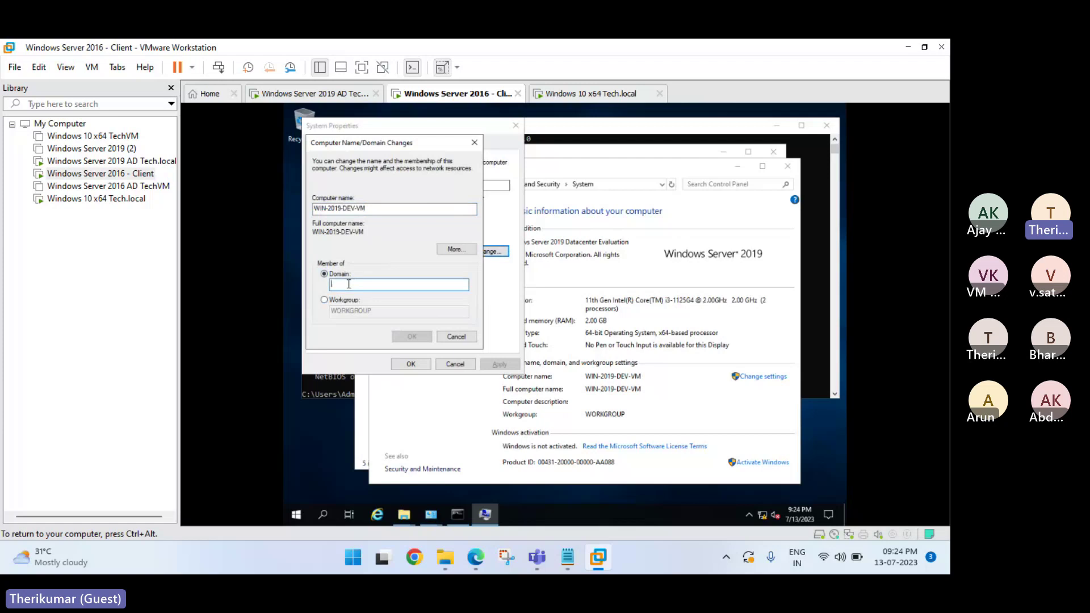
pyautogui.click(322, 94)
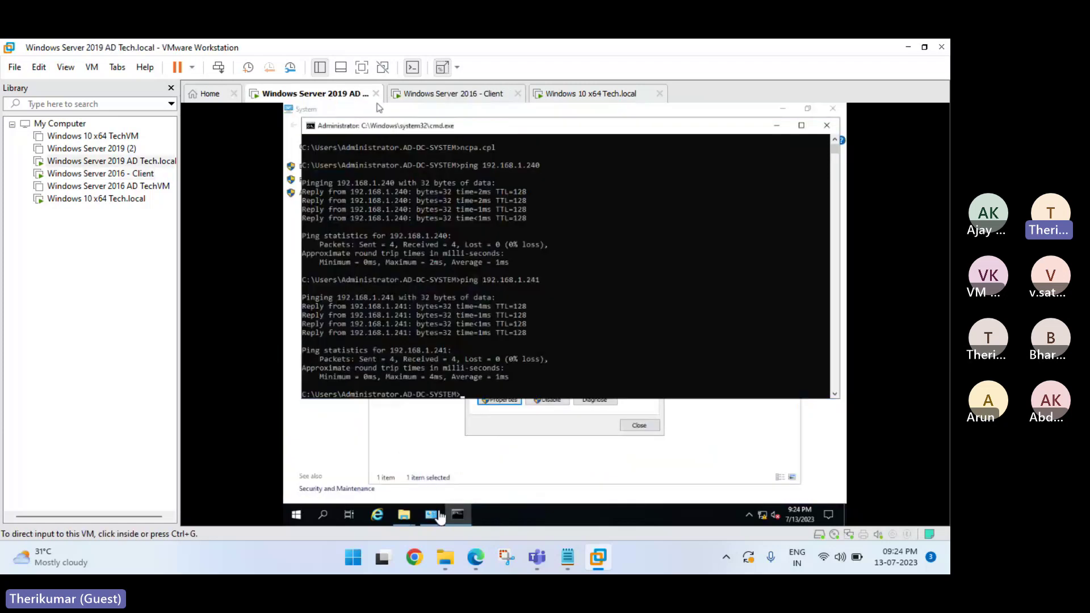
# Confirm tech.local on the controller's System page, then submit tech as the client's domain.
pyautogui.moveTo(439, 514)
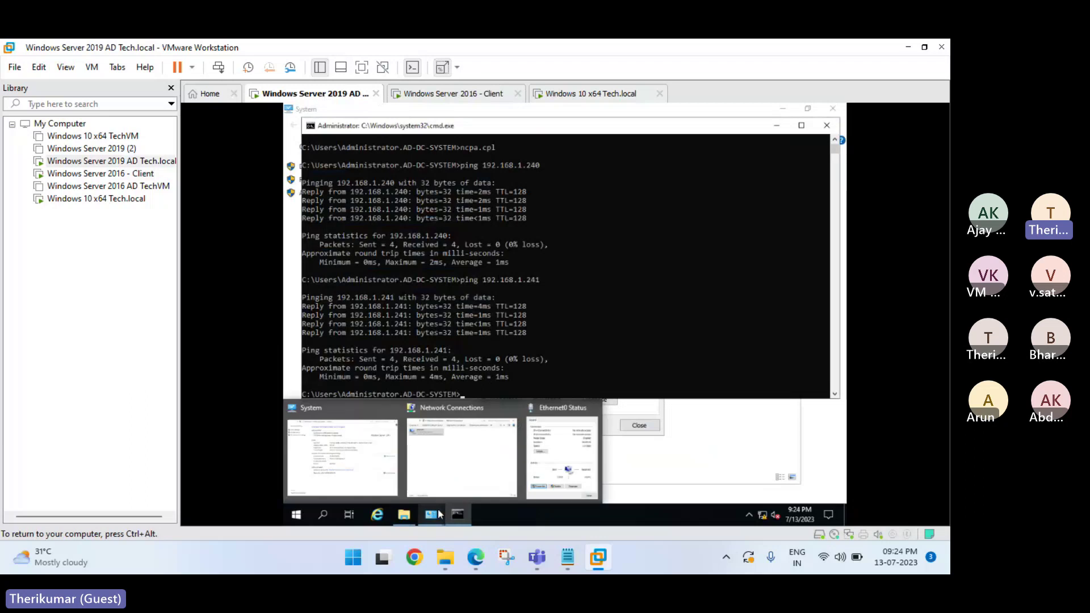
pyautogui.click(374, 478)
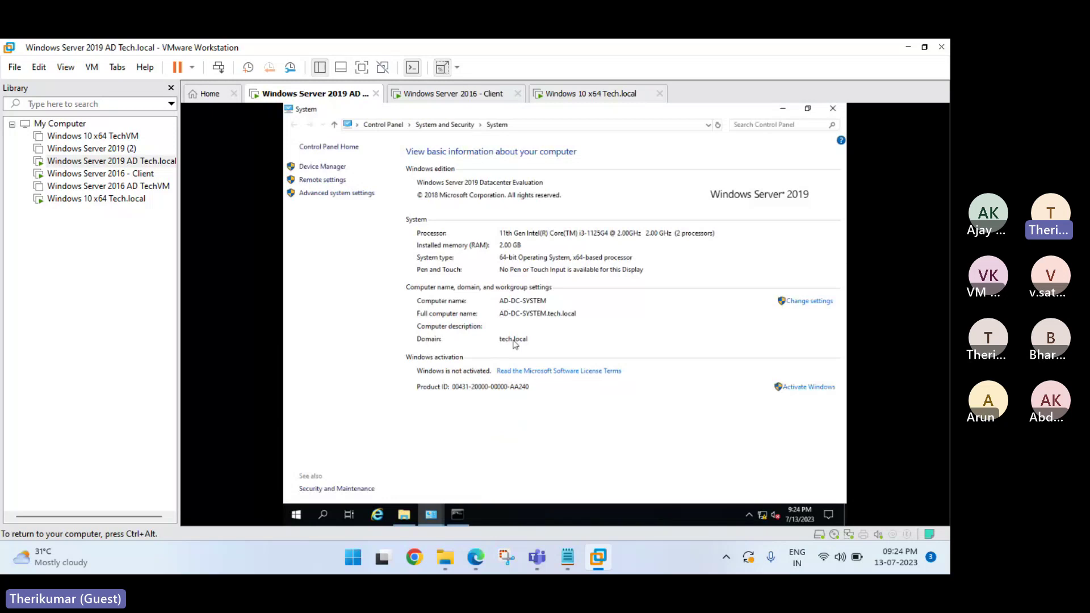
pyautogui.click(455, 95)
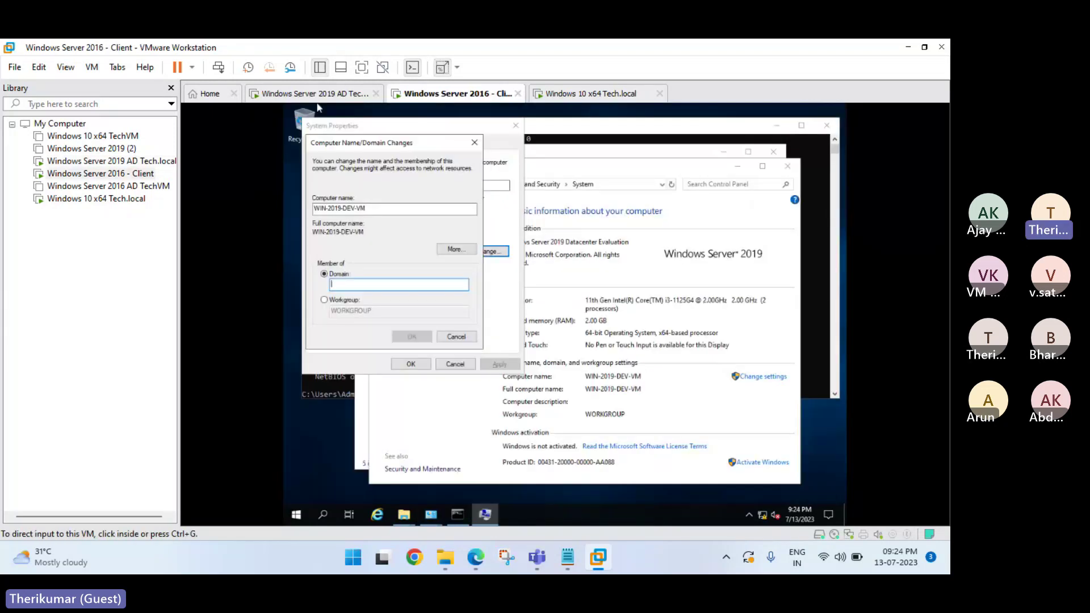
pyautogui.write('tech')
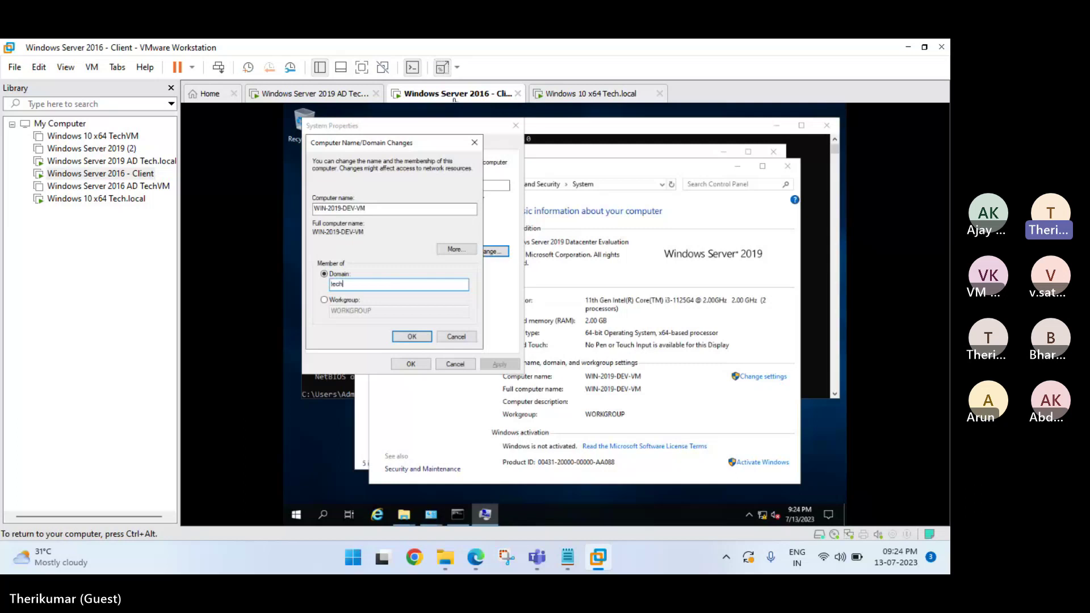
pyautogui.press('Return')
pyautogui.hotkey('ctrl', 'alt')
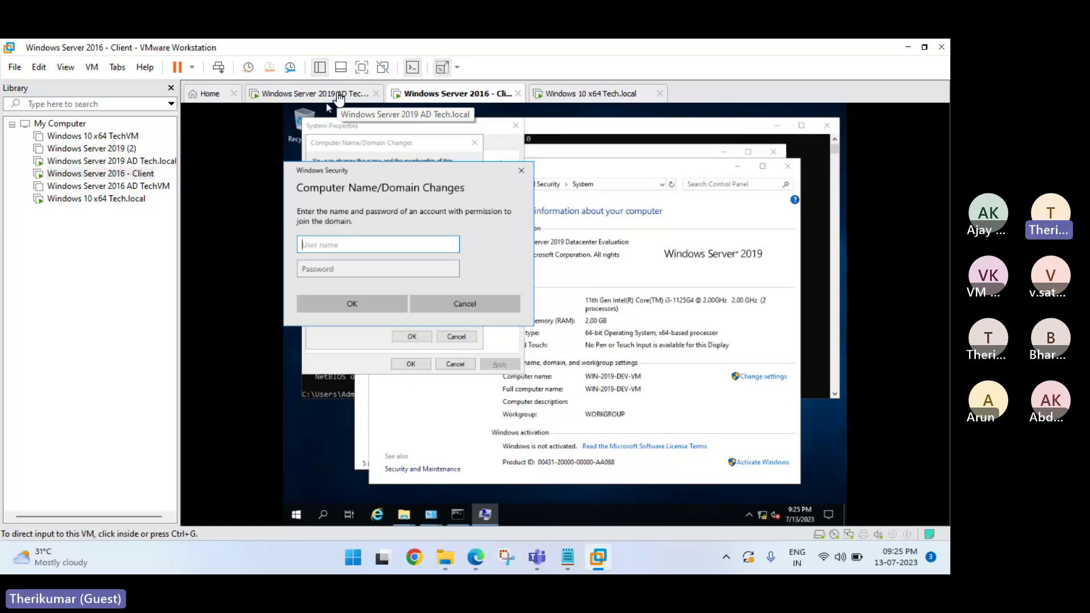
# Authorize the domain join with the administrator user name and its password.
pyautogui.click(365, 248)
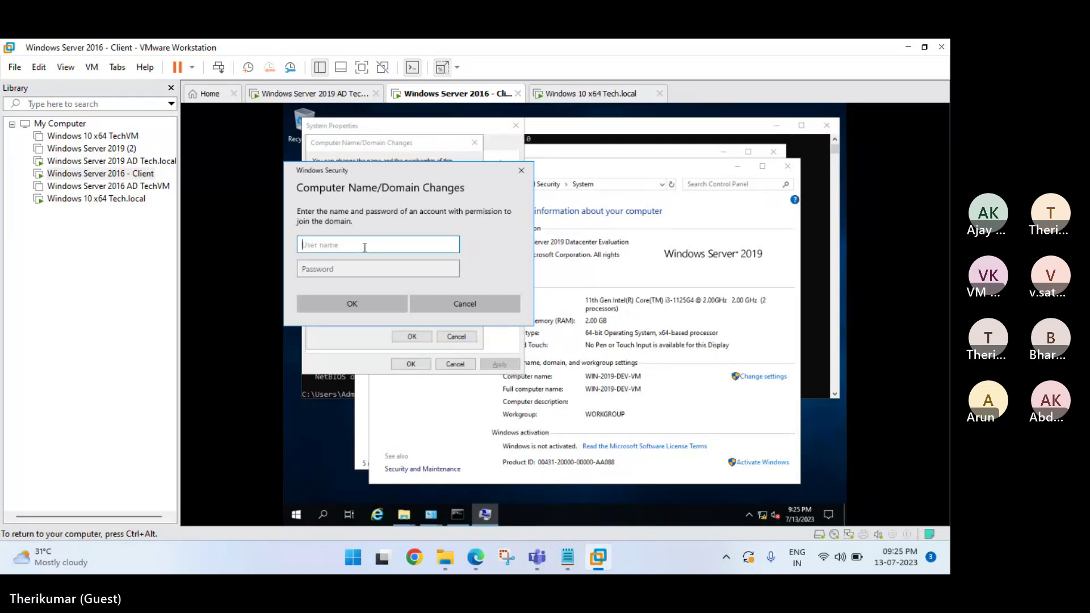
pyautogui.write('admi')
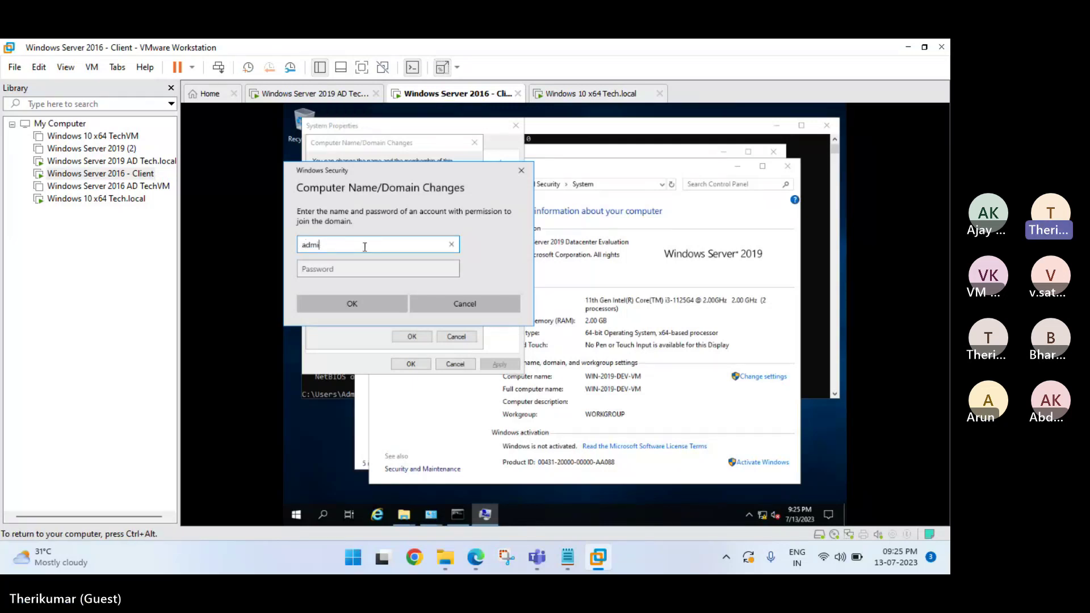
pyautogui.write('nis')
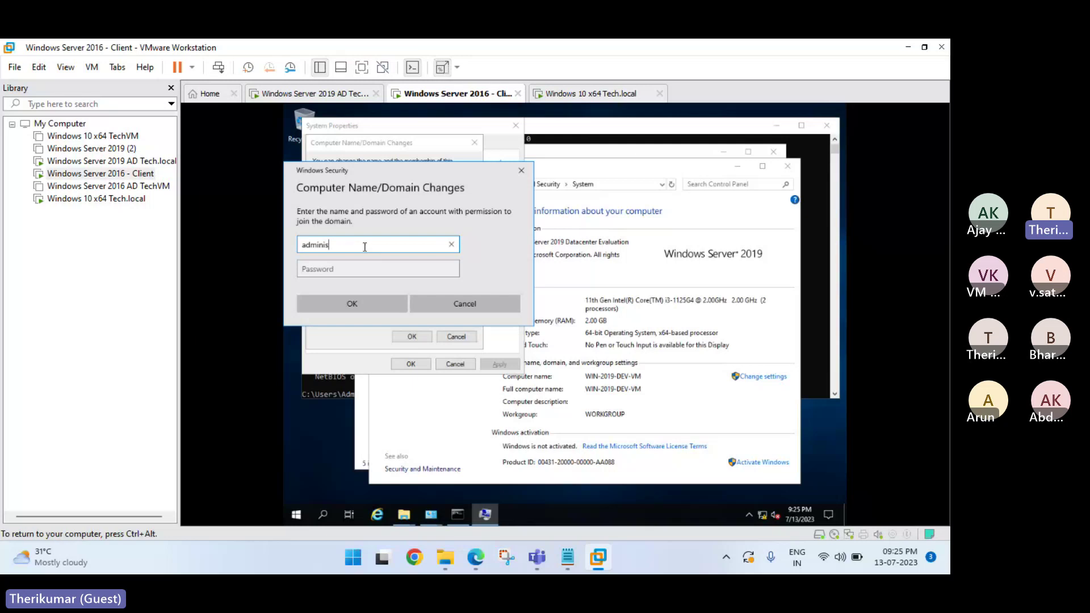
pyautogui.write('tr')
pyautogui.press('BackSpace')
pyautogui.press('BackSpace')
pyautogui.press('BackSpace')
pyautogui.press('BackSpace')
pyautogui.press('BackSpace')
pyautogui.press('BackSpace')
pyautogui.press('BackSpace')
pyautogui.press('BackSpace')
pyautogui.press('BackSpace')
pyautogui.write('administrator')
pyautogui.press('Tab')
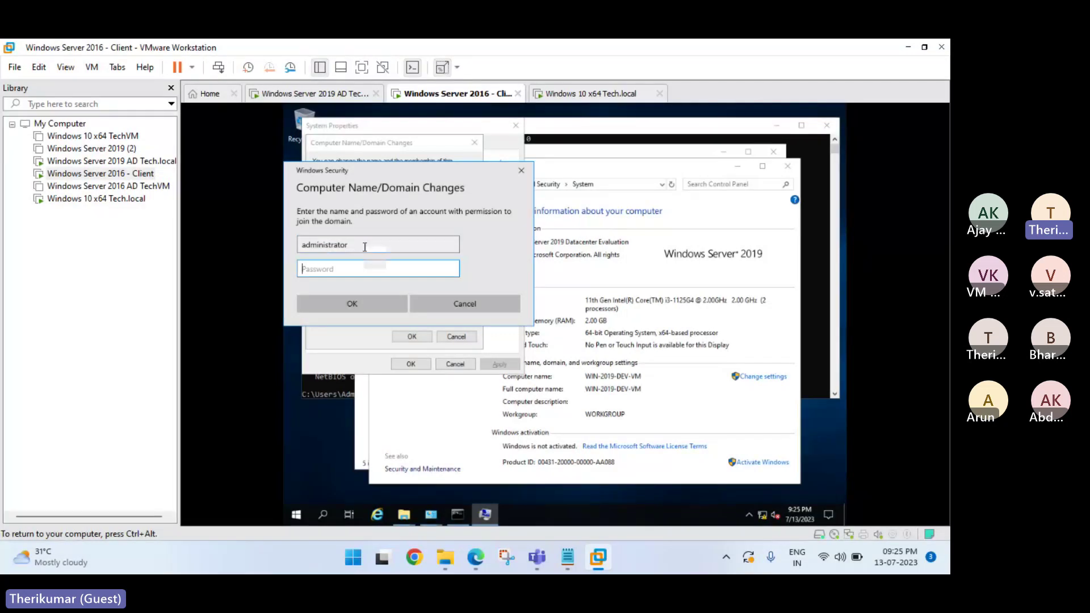
pyautogui.write('••••••')
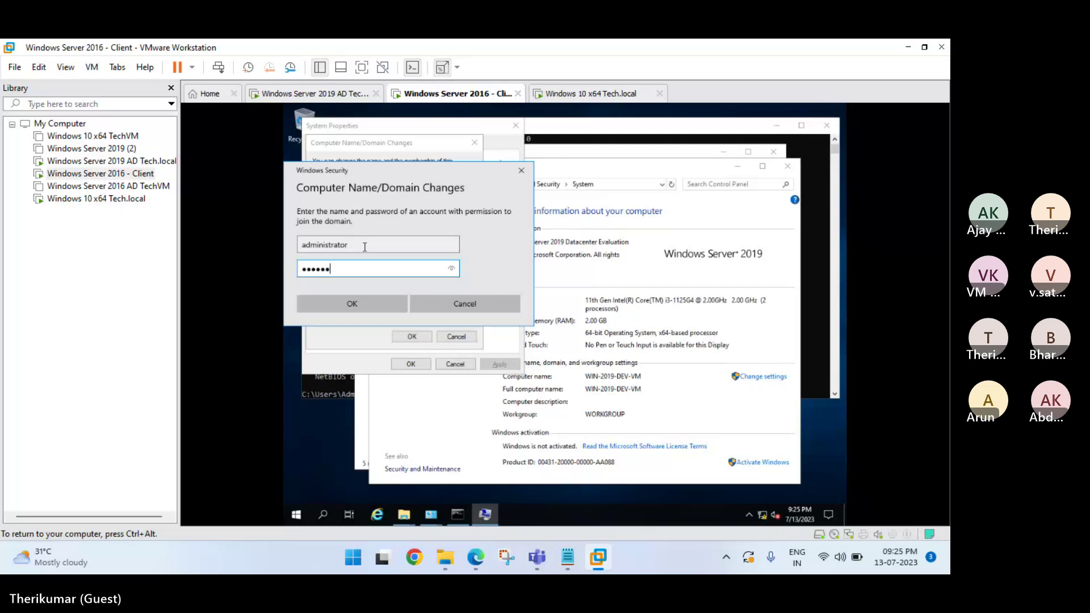
pyautogui.write('•')
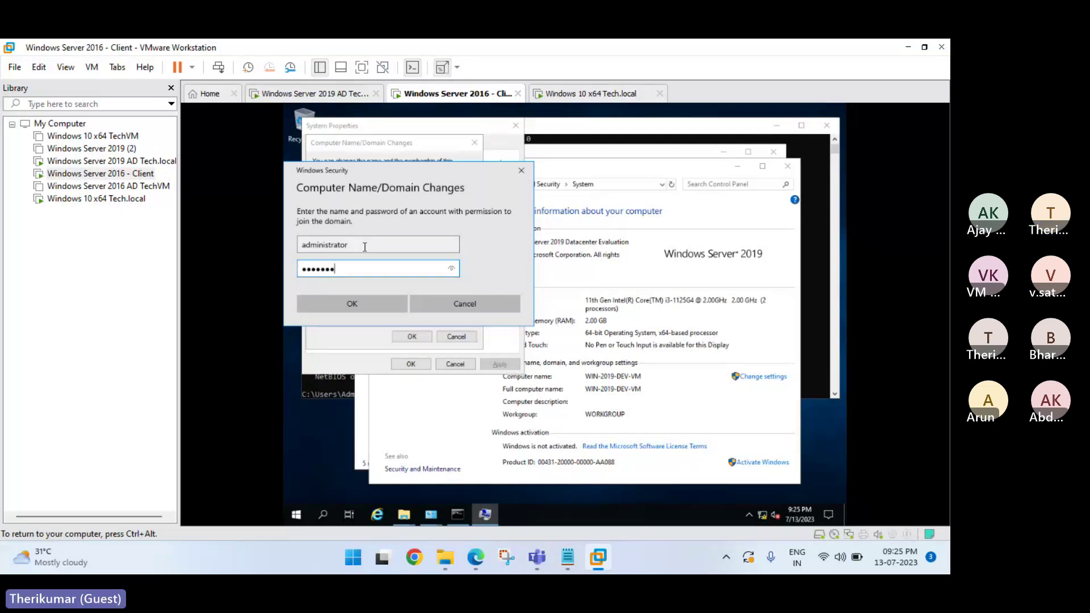
pyautogui.click(377, 301)
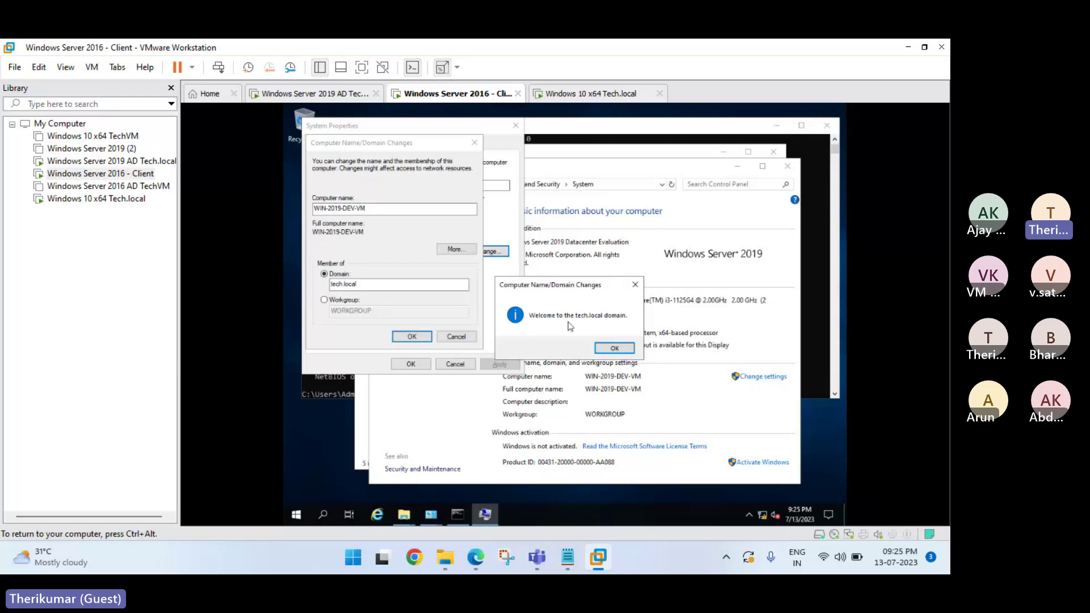
# Dismiss the welcome and restart notices, close System Properties, and restart the Server 2016 client now.
pyautogui.click(615, 349)
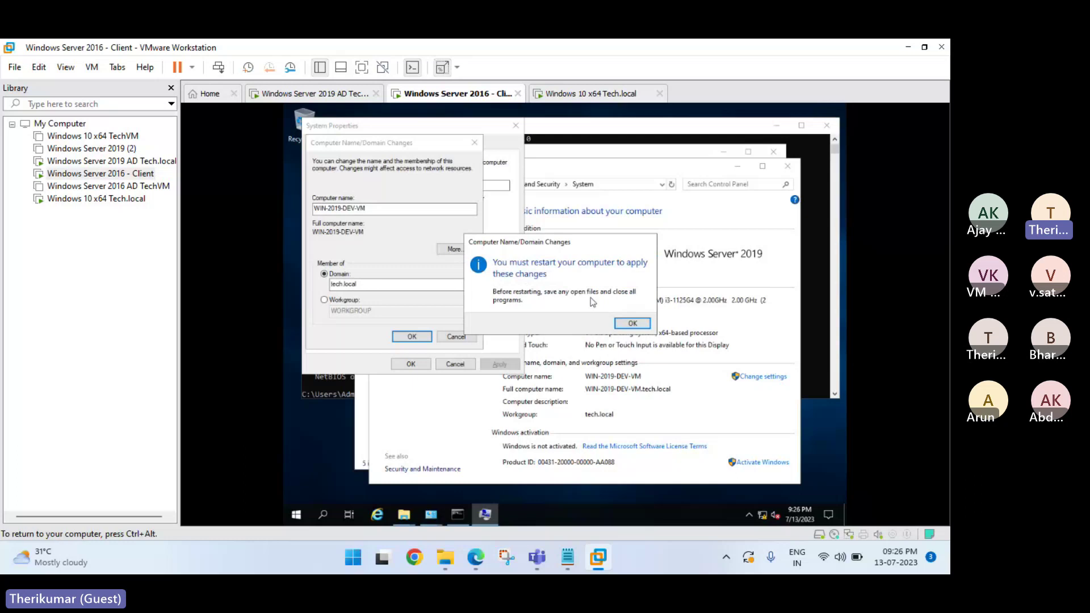
pyautogui.click(630, 323)
pyautogui.click(406, 364)
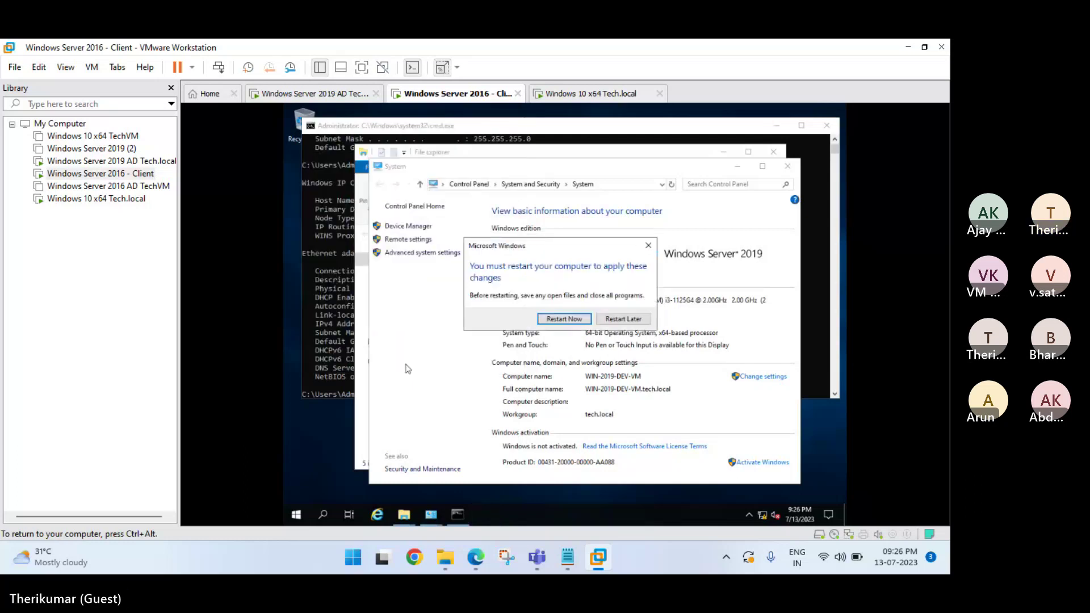
pyautogui.click(566, 319)
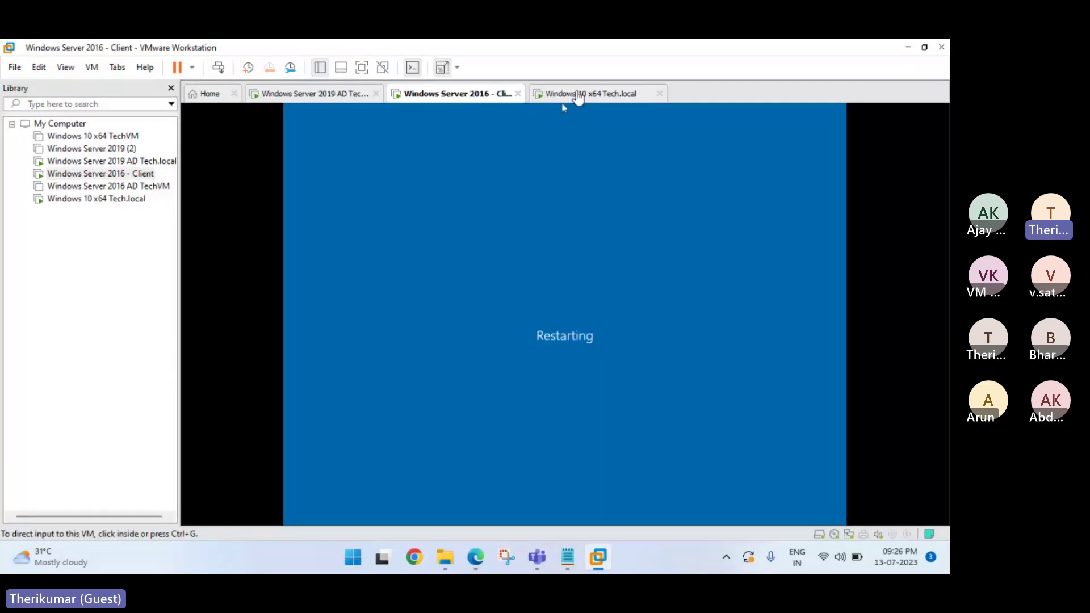
pyautogui.click(578, 95)
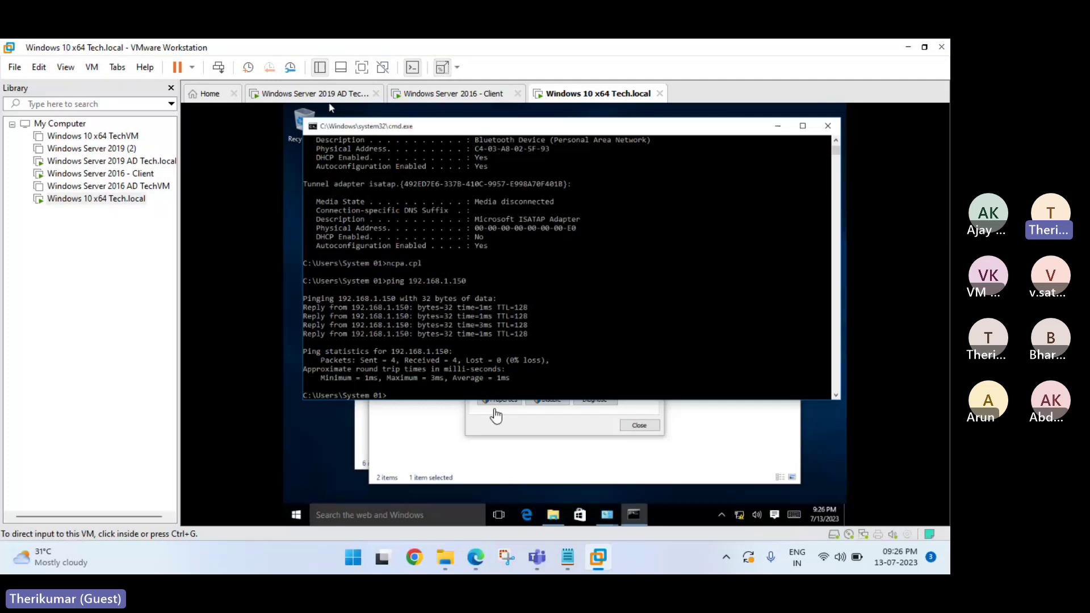
# In the Windows 10 VM, set the domain membership to tech.local via sysdm.cpl.
pyautogui.click(320, 526)
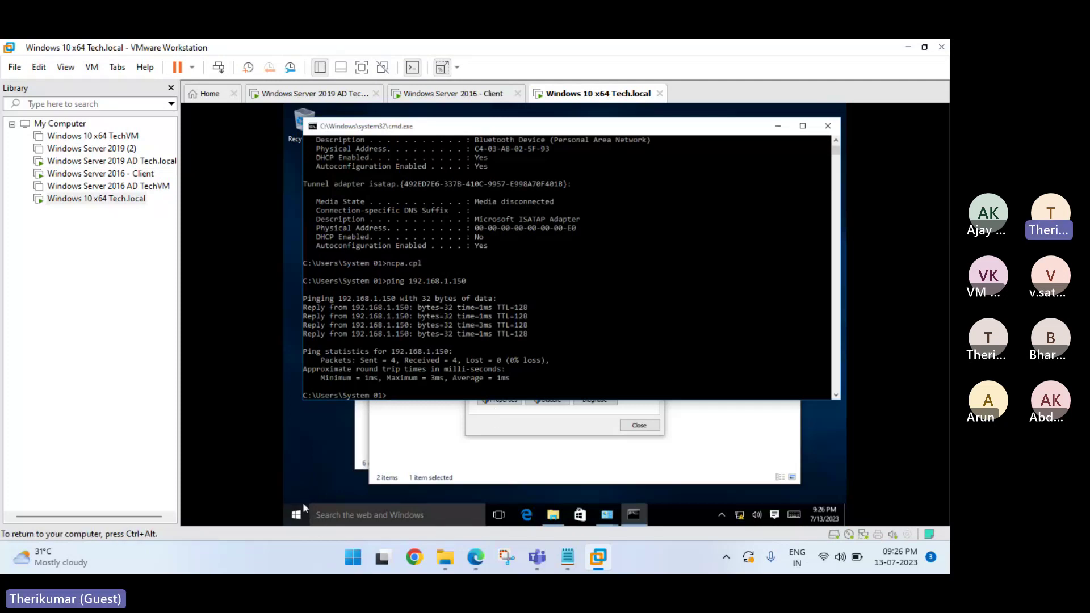
pyautogui.click(304, 507)
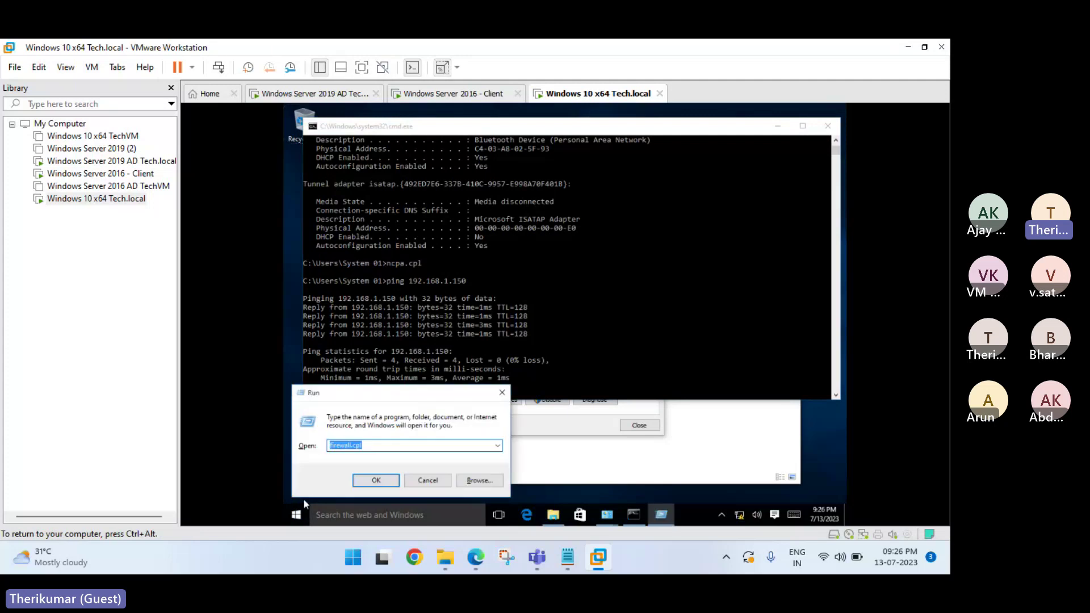
pyautogui.write('sysdm.cpl')
pyautogui.press('Return')
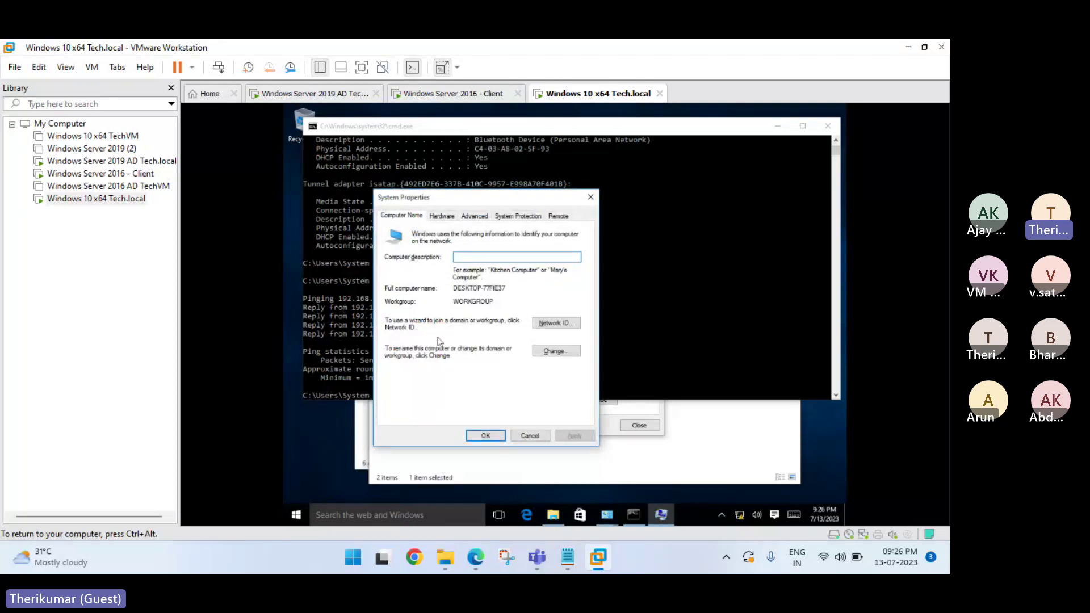
pyautogui.click(552, 353)
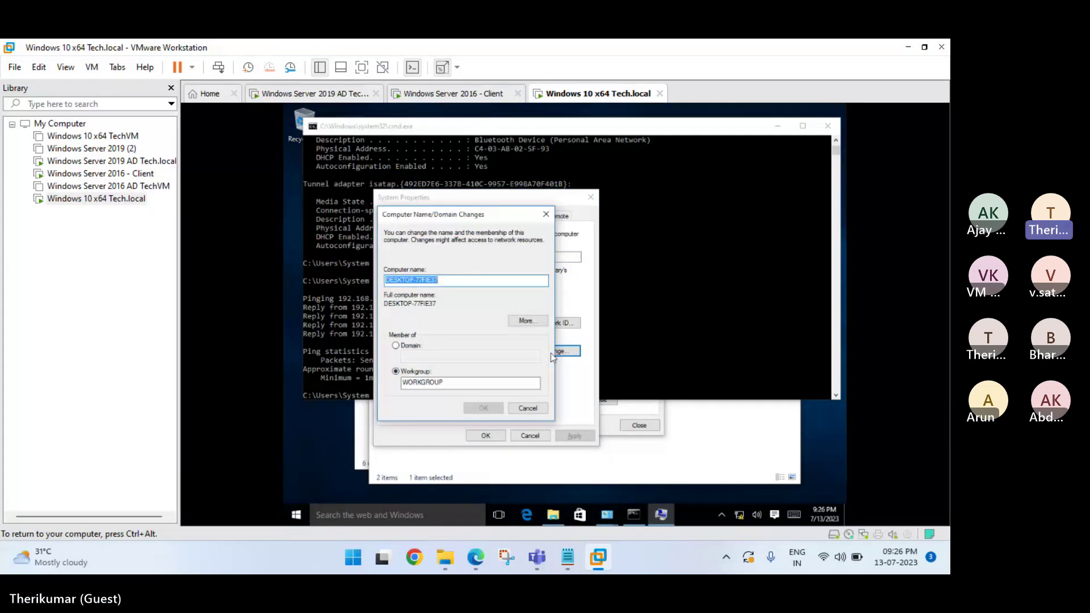
pyautogui.click(409, 346)
pyautogui.click(415, 357)
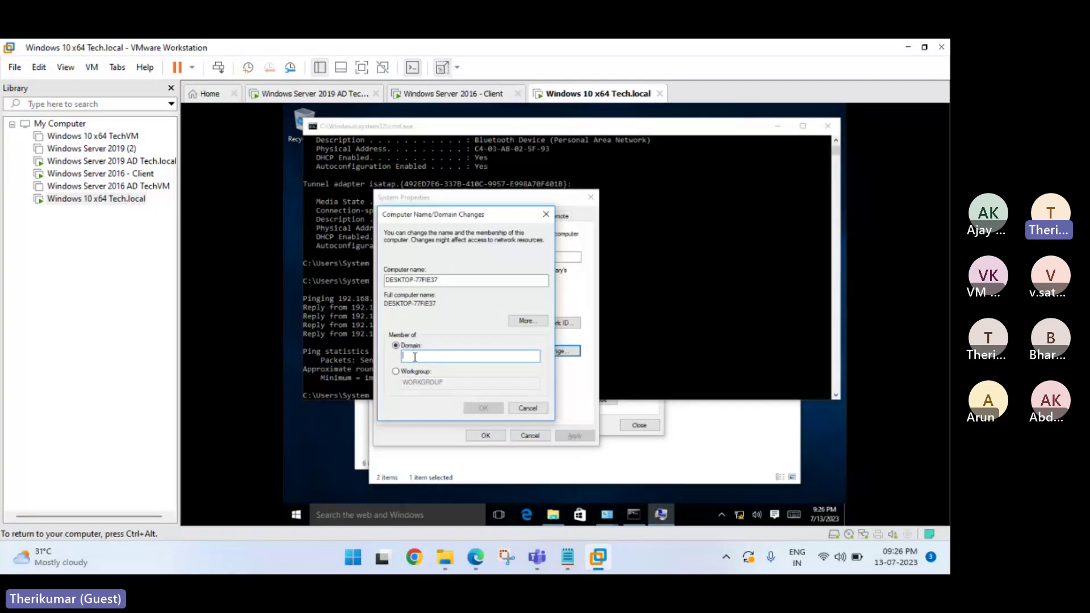
pyautogui.write('tech')
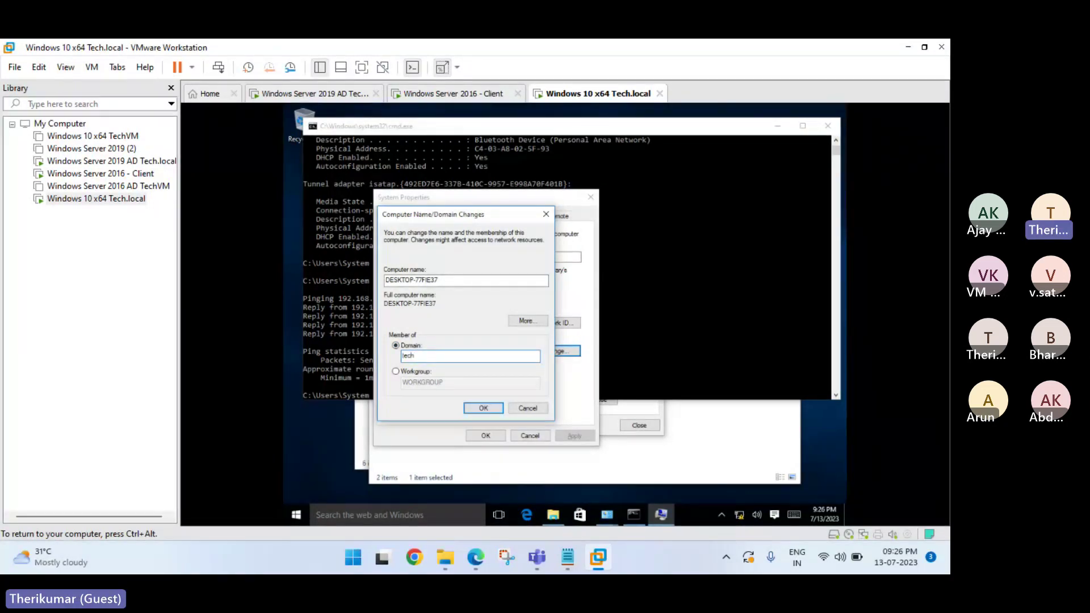
pyautogui.write('.local')
pyautogui.press('Return')
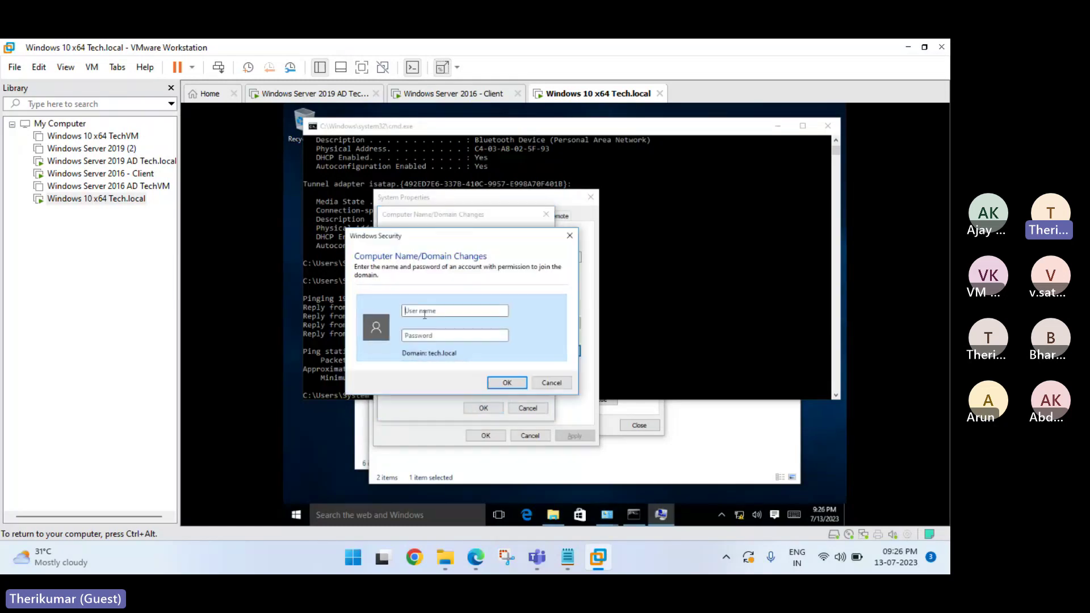
# Authenticate as administrator, dismiss the welcome and restart notices, and close System Properties.
pyautogui.write('administrator')
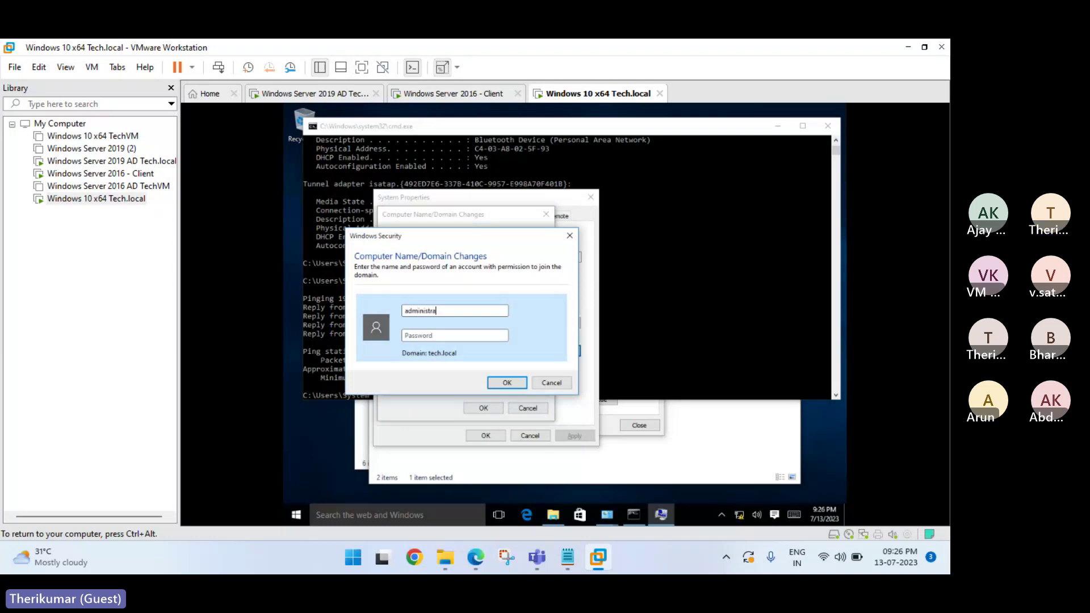
pyautogui.press('Tab')
pyautogui.write('****')
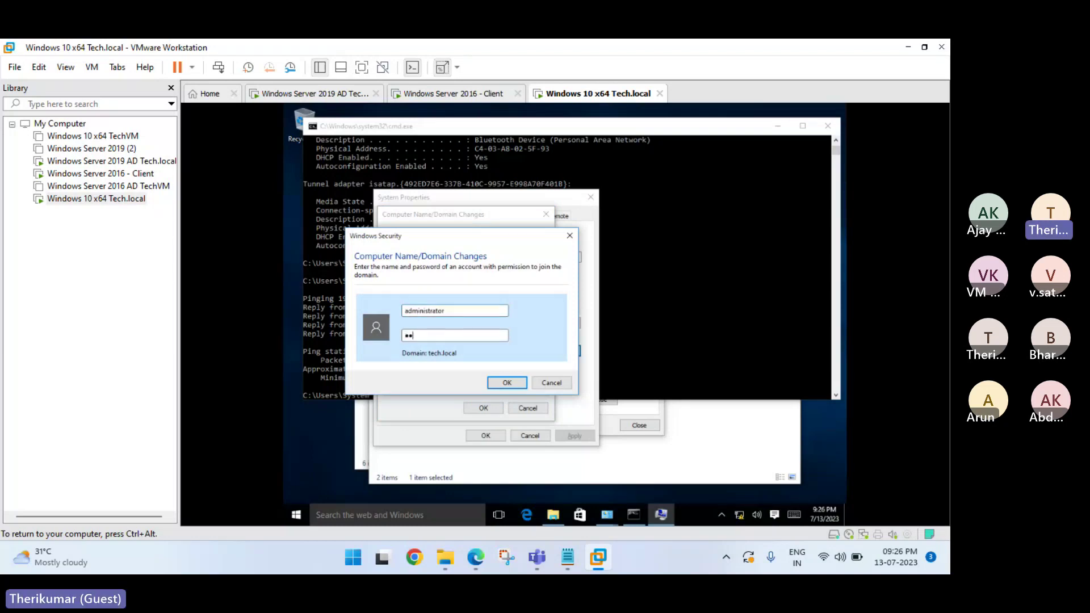
pyautogui.write('*******')
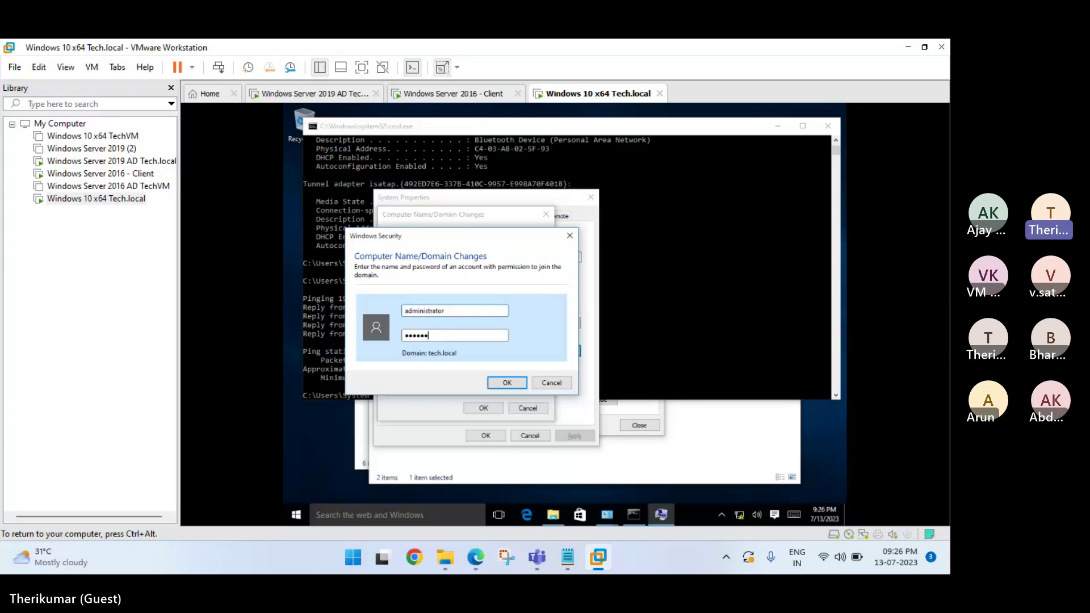
pyautogui.press('Return')
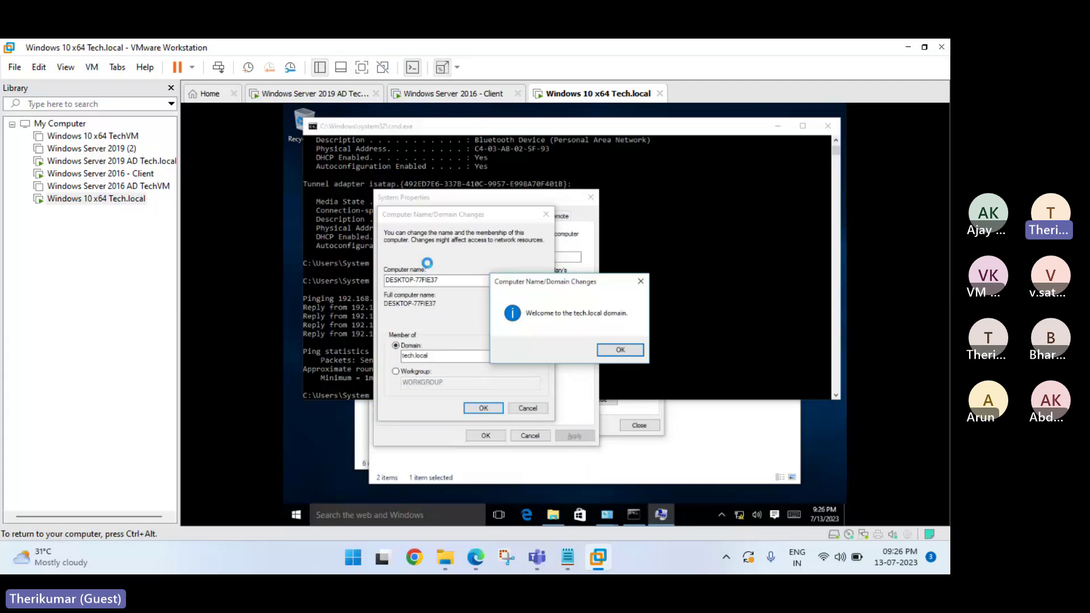
pyautogui.click(620, 350)
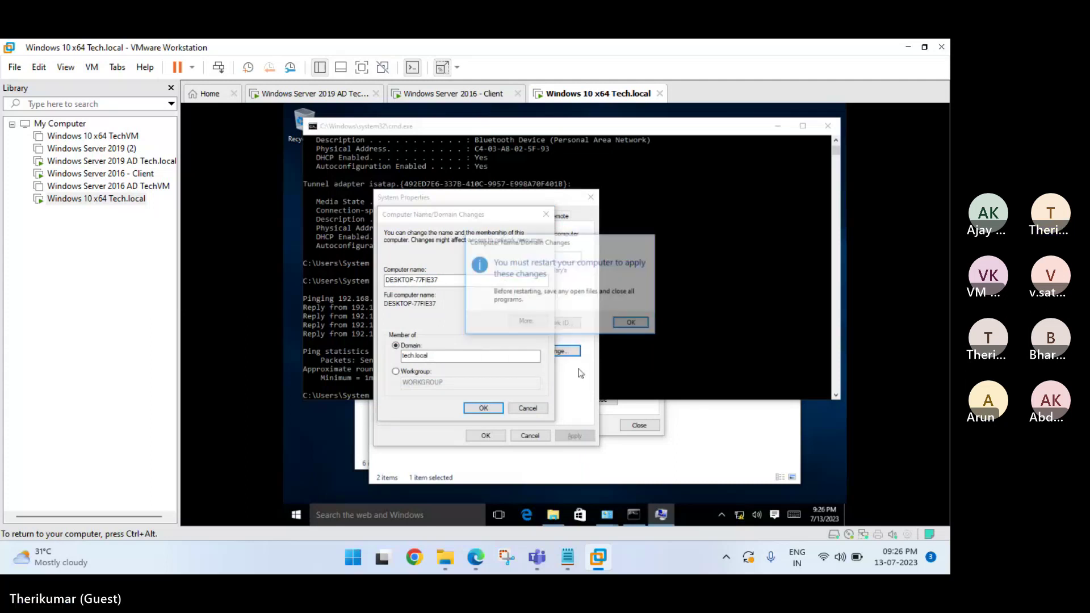
pyautogui.click(631, 323)
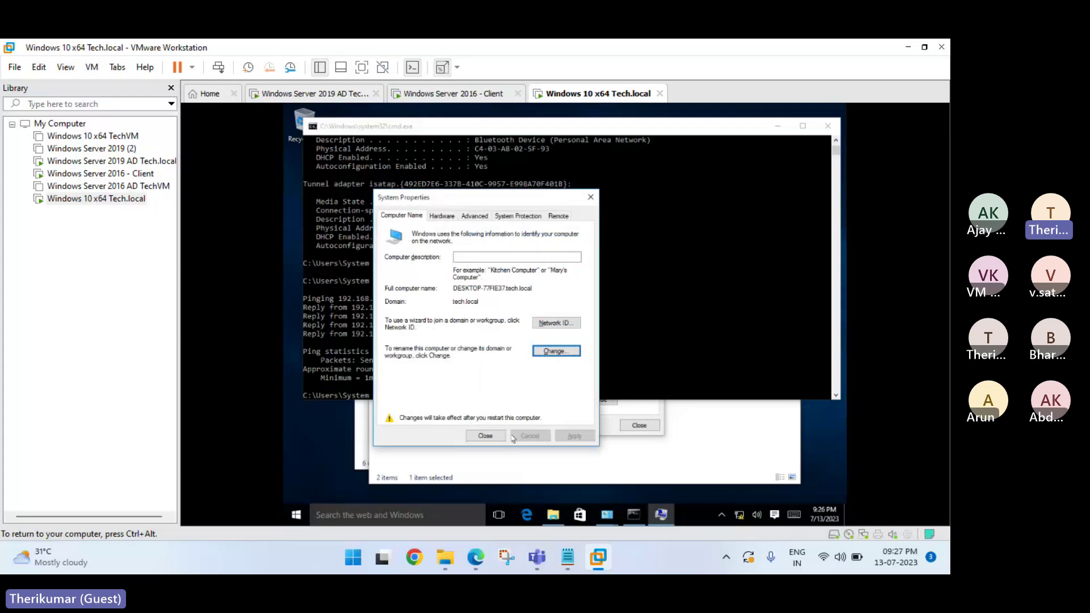
pyautogui.click(494, 437)
# Restart the Windows 10 VM and bring up the Server 2016 client's Other user sign-in.
pyautogui.click(568, 321)
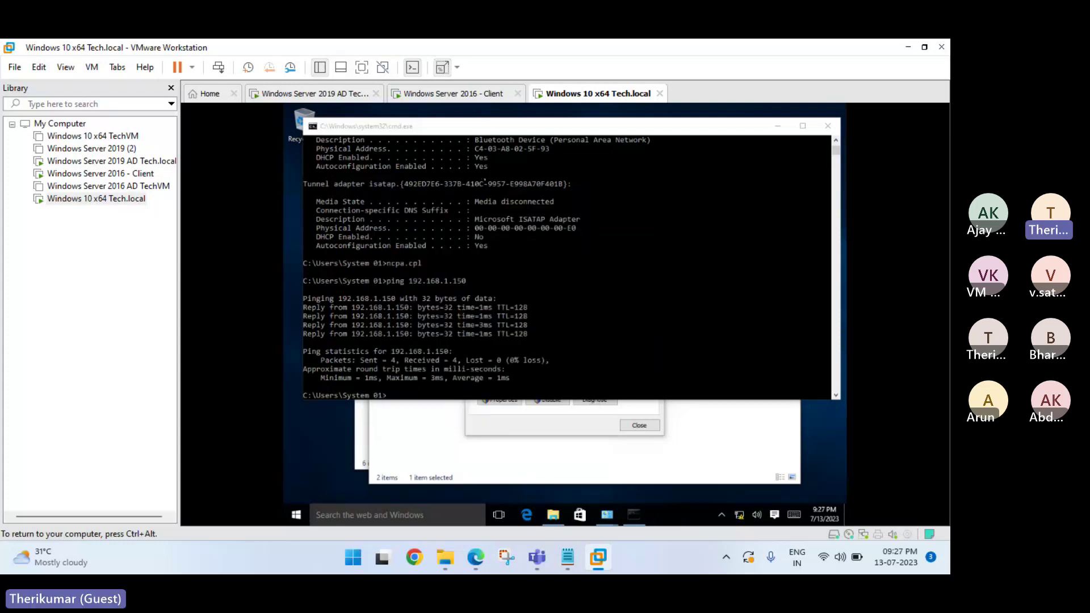
pyautogui.click(442, 94)
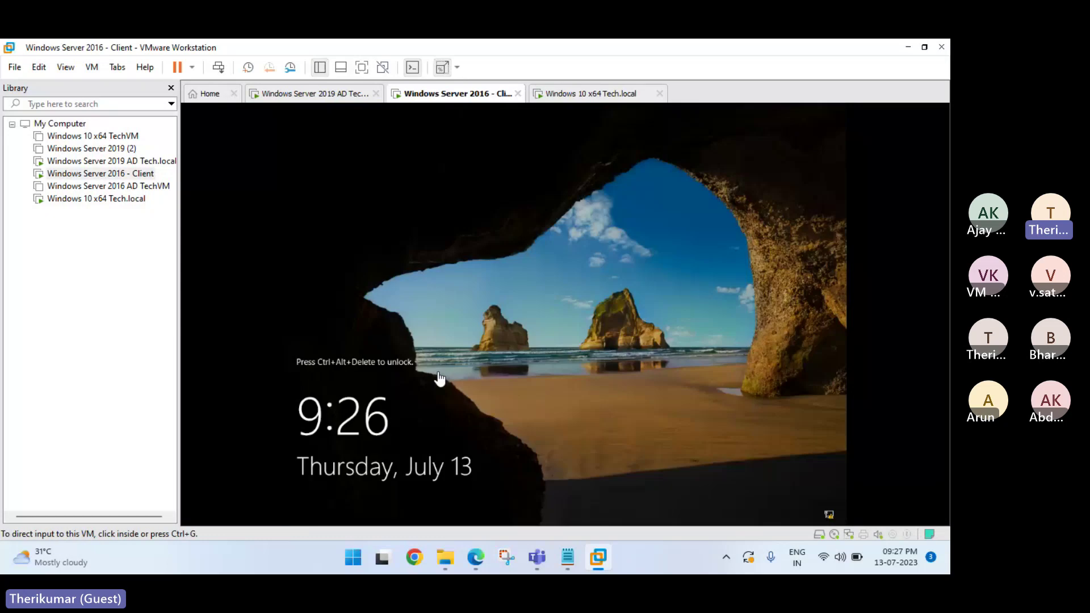
pyautogui.click(220, 68)
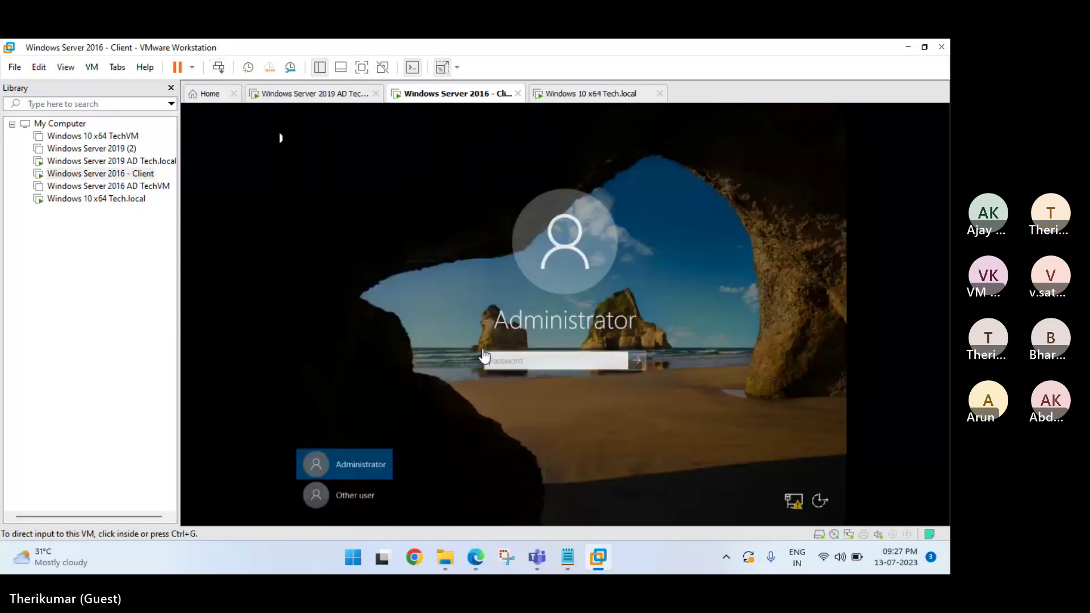
pyautogui.click(368, 496)
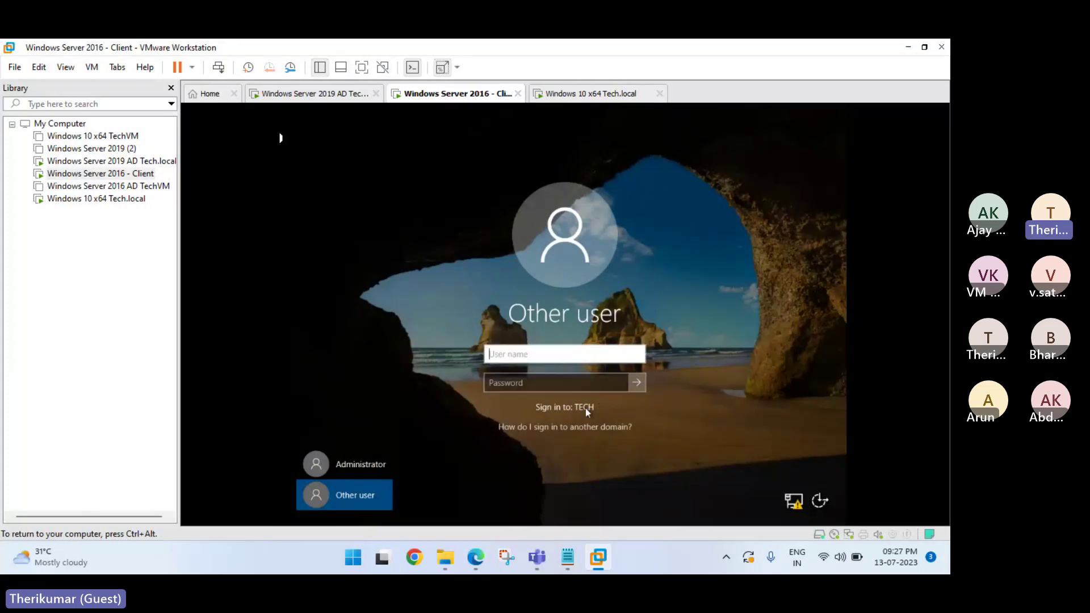
pyautogui.hotkey('ctrl', 'alt')
# Check the Windows 10 VM, then view the domain controller's System page.
pyautogui.click(547, 92)
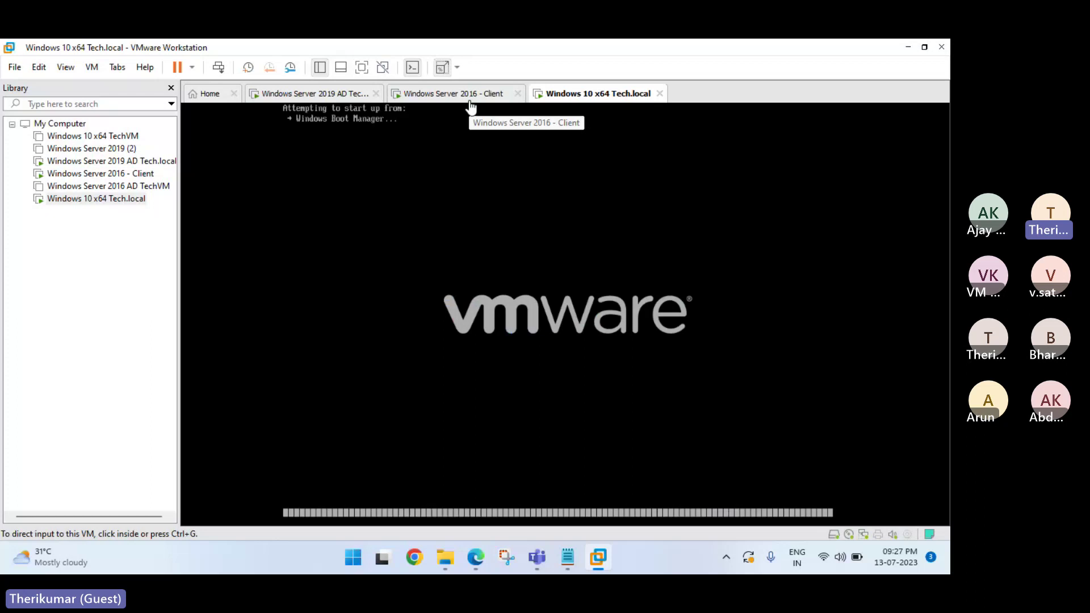
pyautogui.click(312, 95)
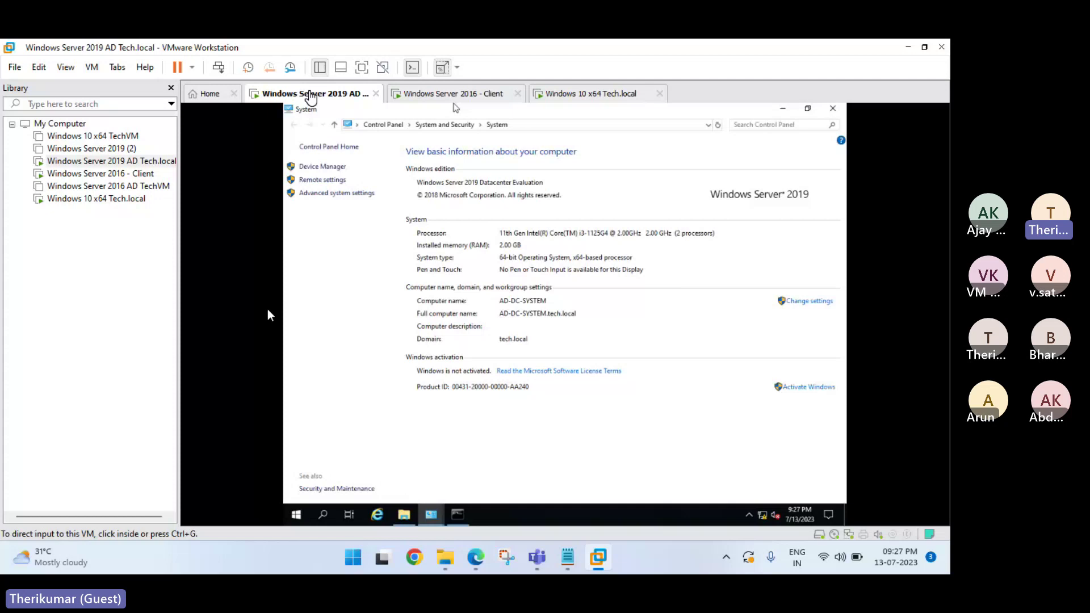
pyautogui.click(300, 514)
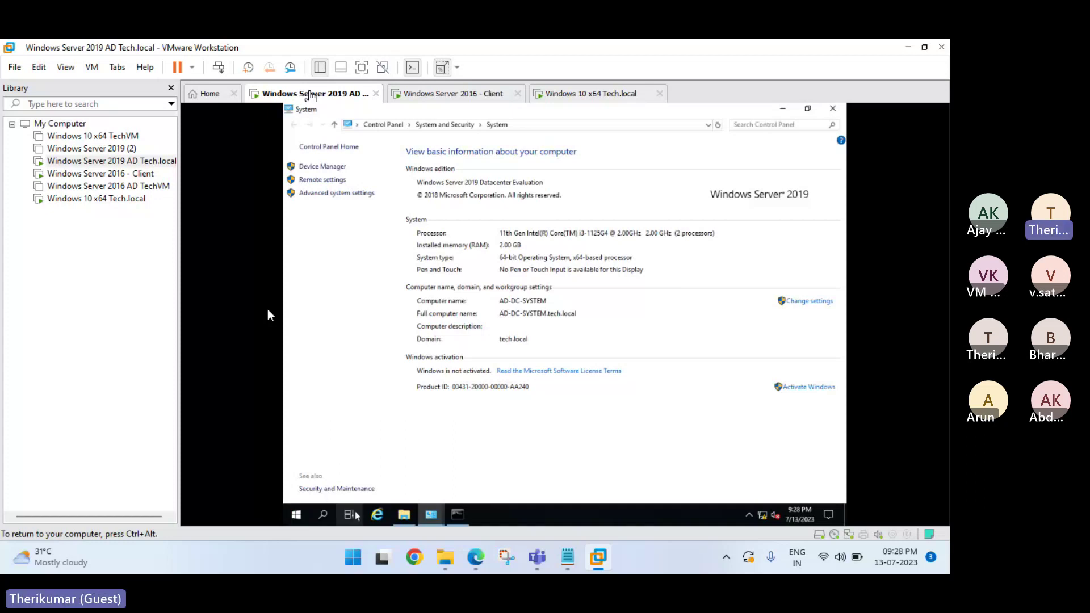
# Minimize the System, Network Connections and This PC windows, and close Ethernet0 Status.
pyautogui.click(308, 516)
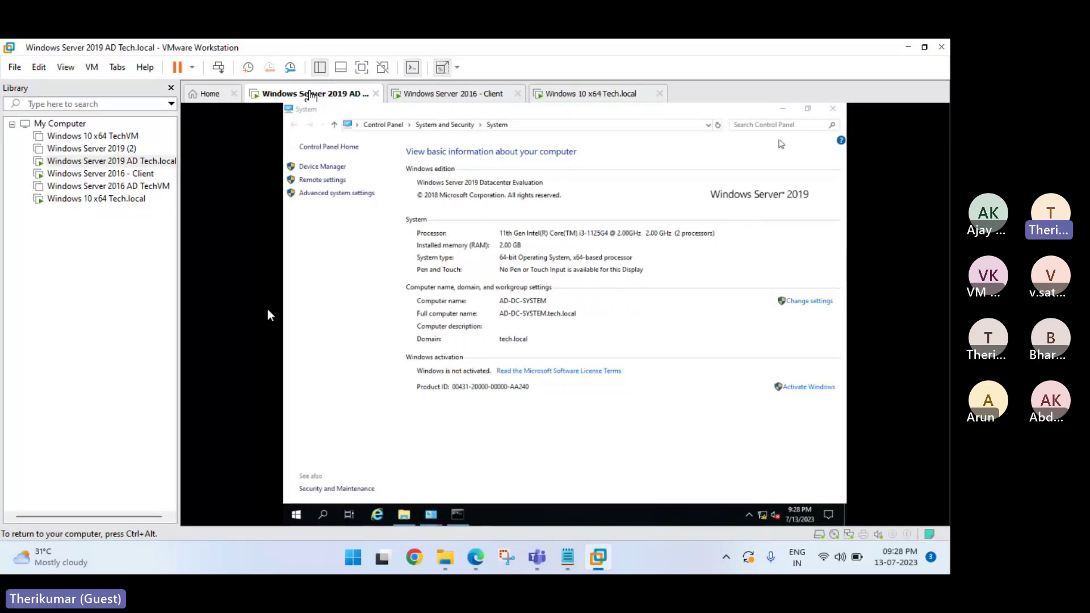
pyautogui.click(782, 110)
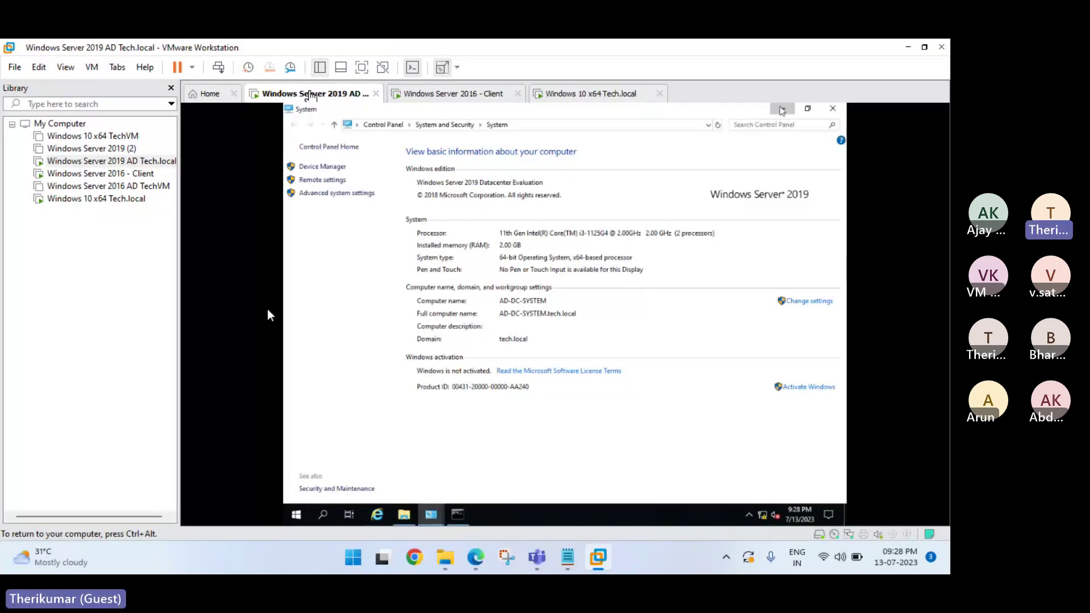
pyautogui.click(782, 122)
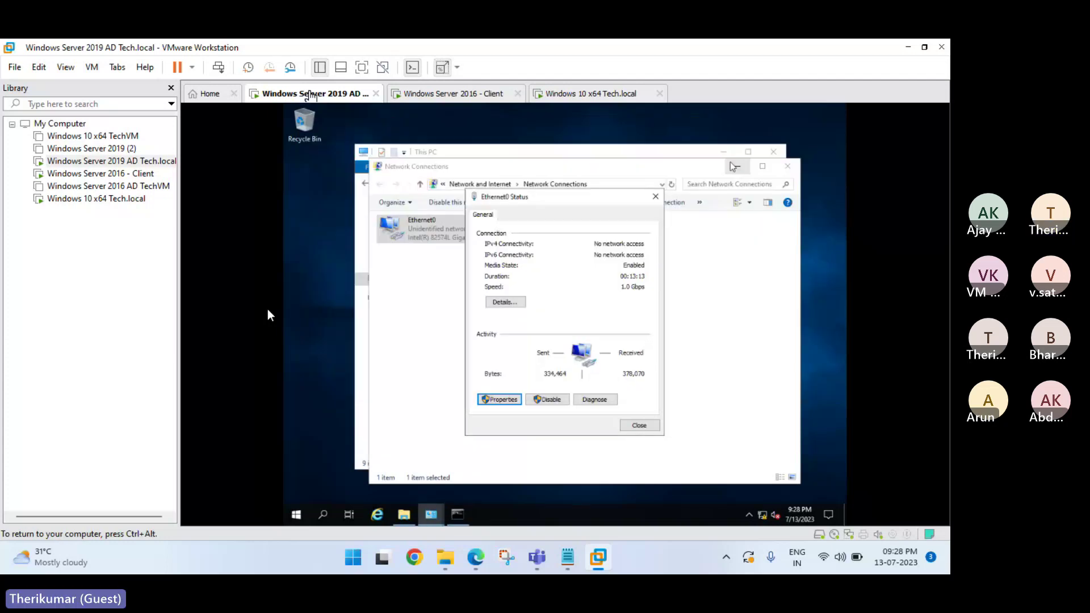
pyautogui.click(733, 166)
pyautogui.click(724, 152)
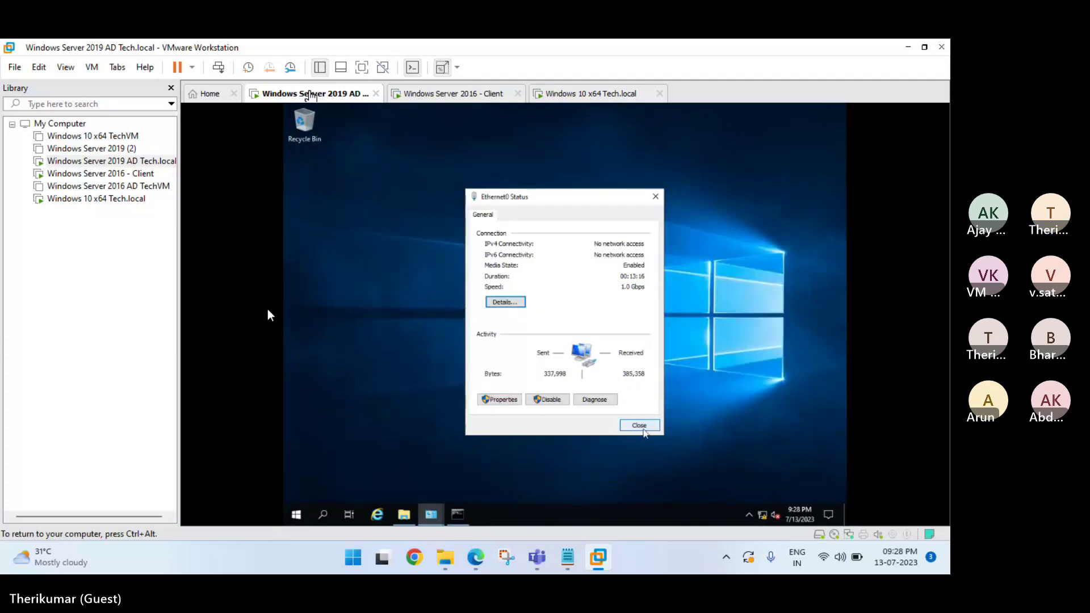
pyautogui.click(643, 428)
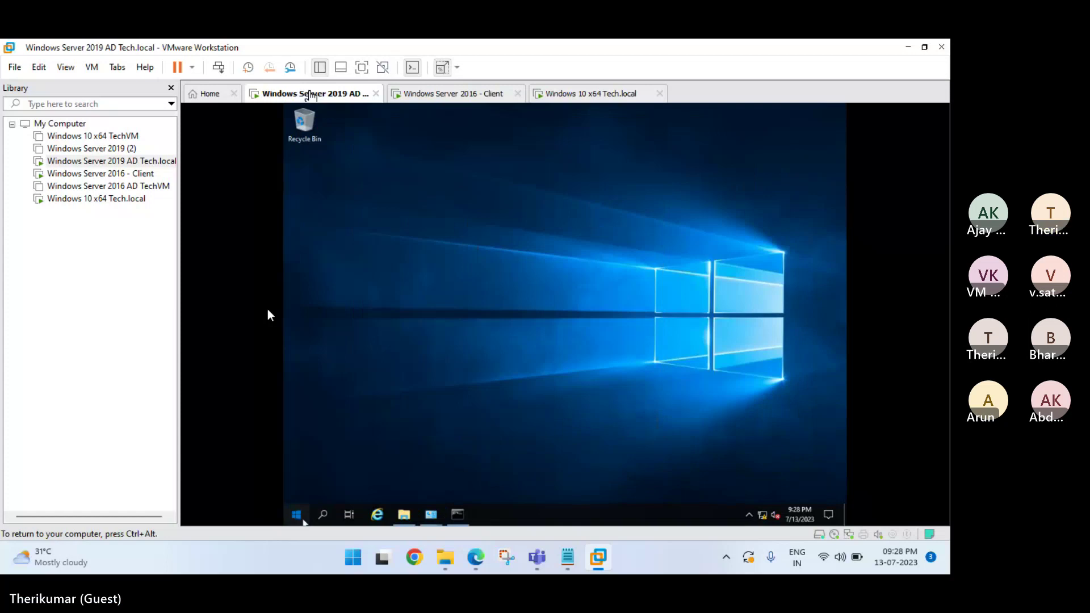
# Launch Server Manager, dismiss the Admin Center notice, and start Active Directory Users and Computers.
pyautogui.click(296, 514)
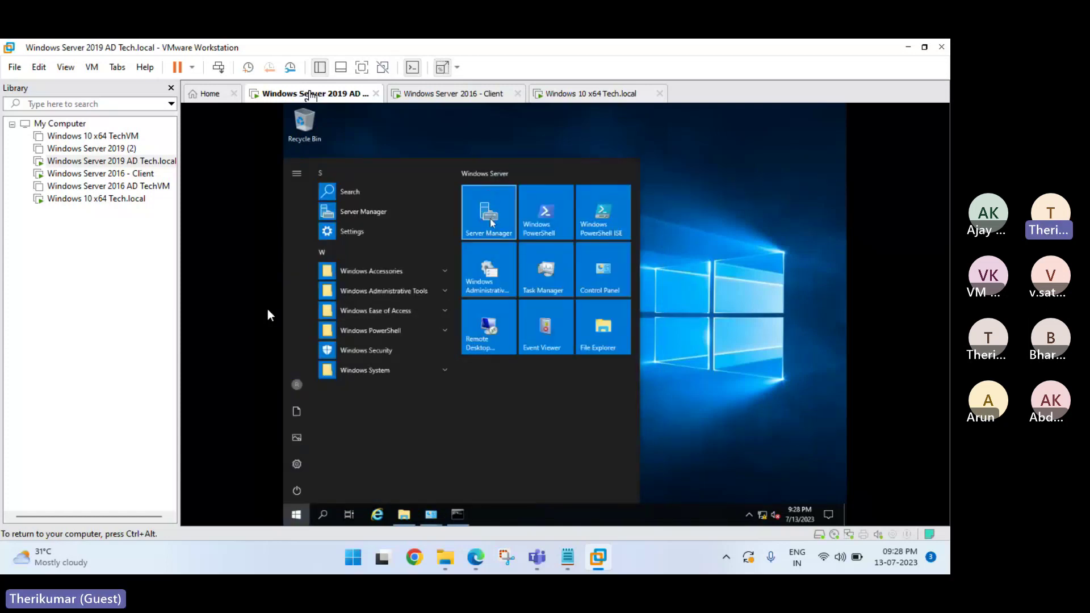
pyautogui.click(491, 220)
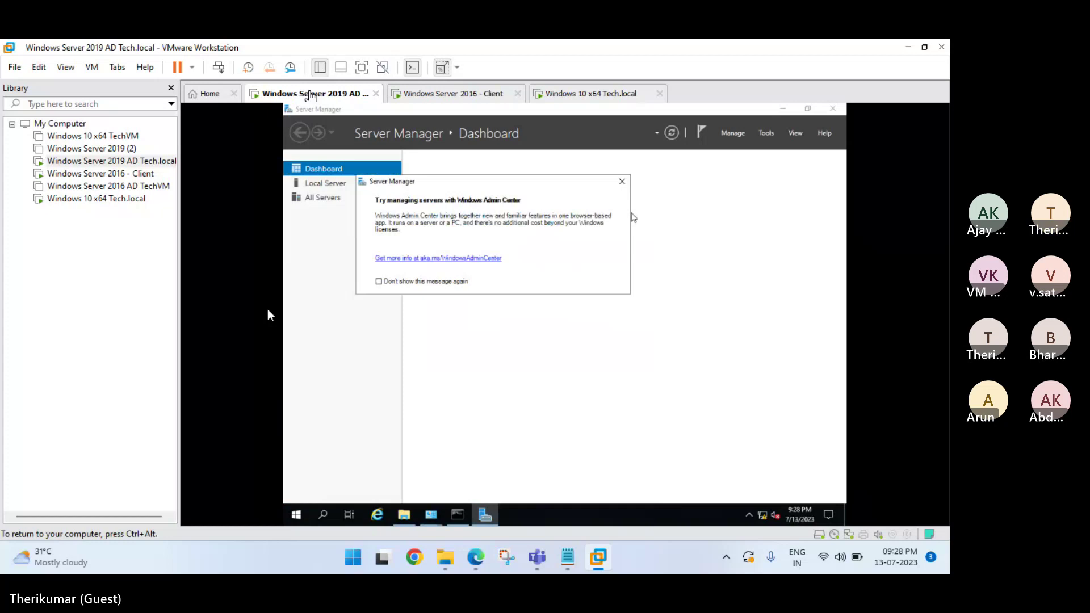
pyautogui.click(623, 181)
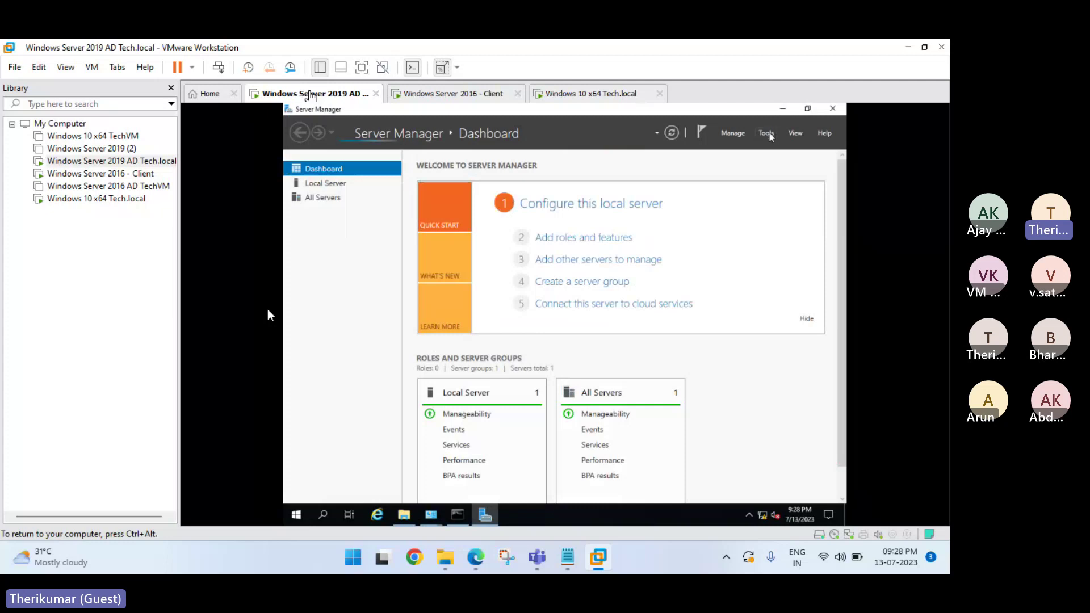
pyautogui.click(769, 134)
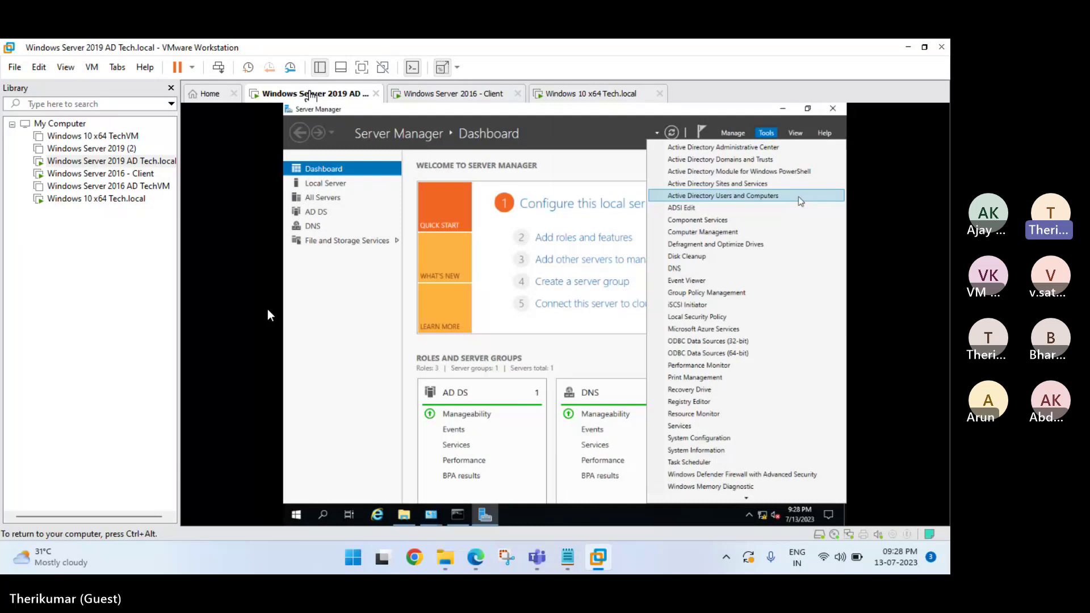
pyautogui.click(798, 198)
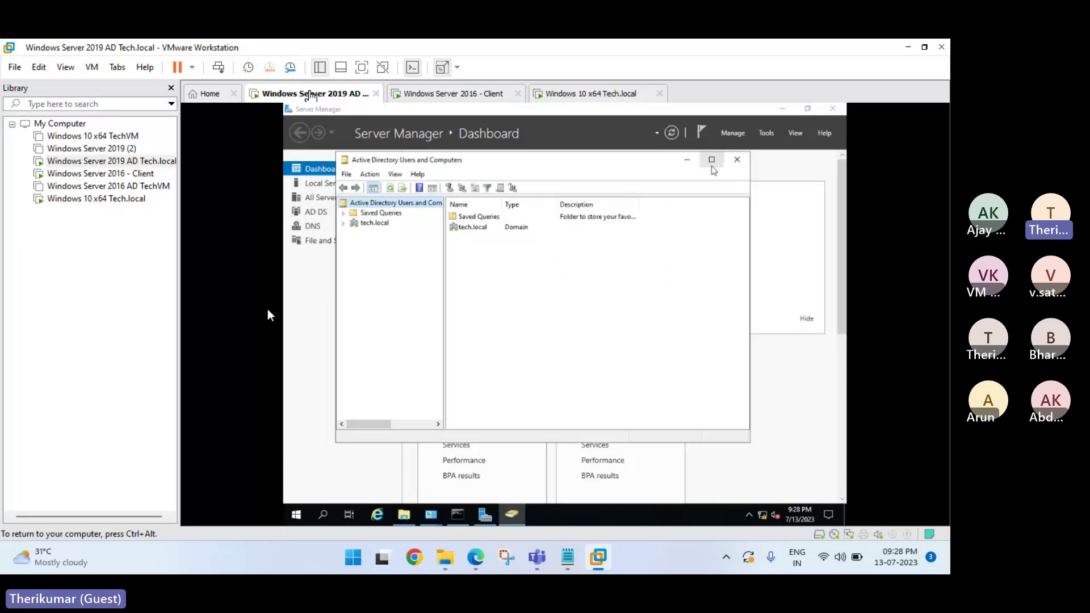
# Maximize ADUC, go full screen, and open New from the tech.local Users container's menu.
pyautogui.click(712, 160)
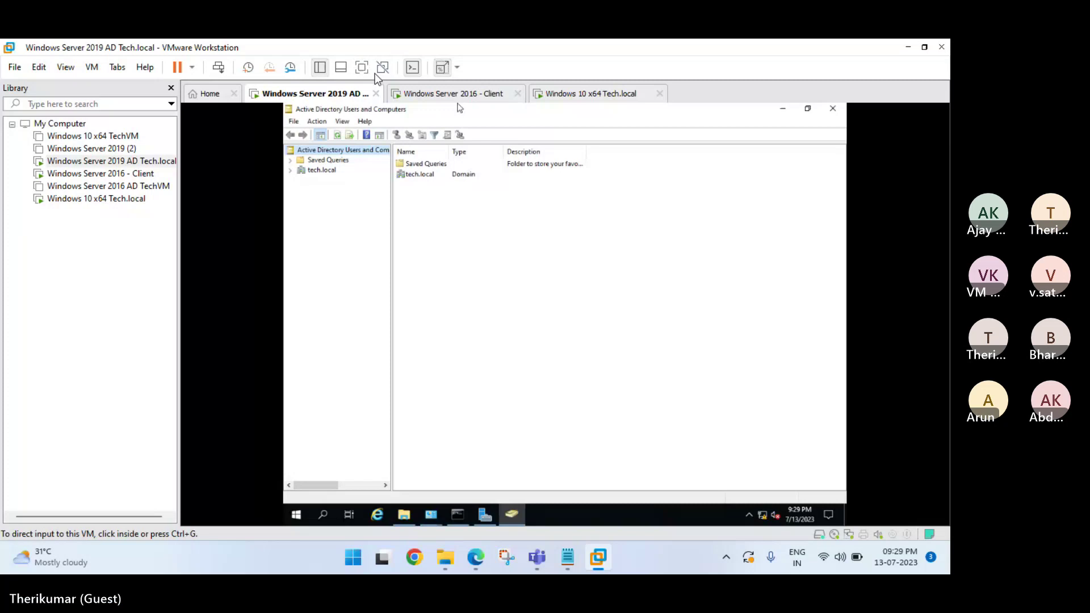
pyautogui.click(362, 68)
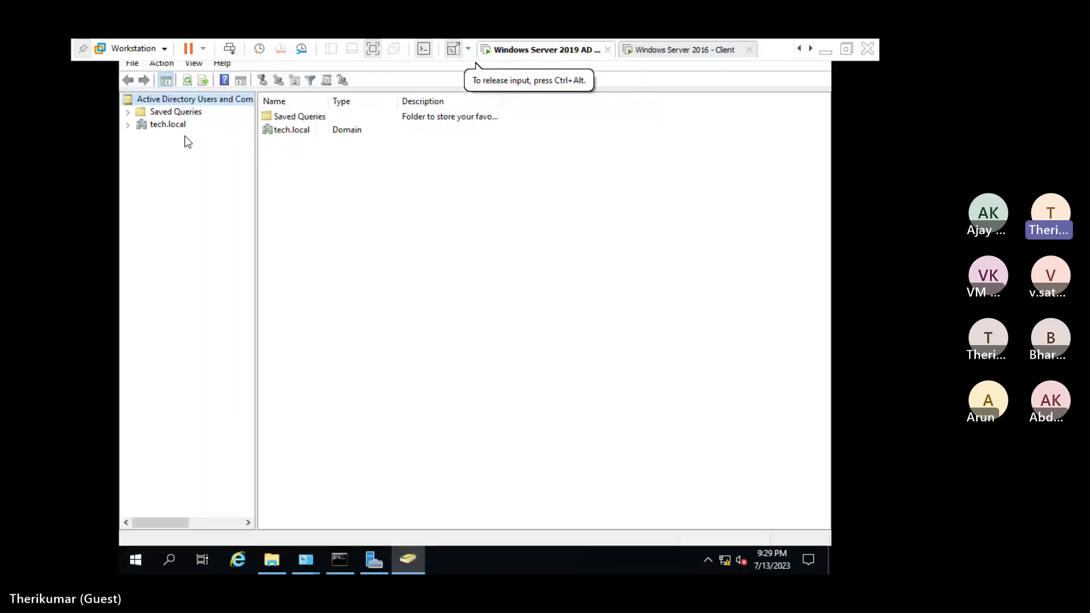
pyautogui.click(127, 125)
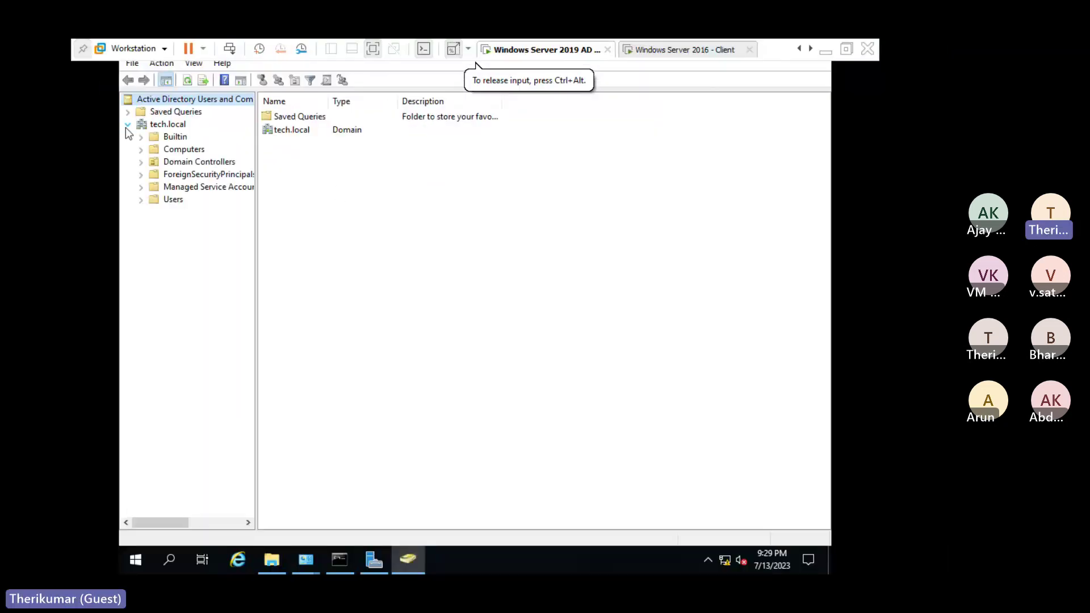
pyautogui.click(170, 126)
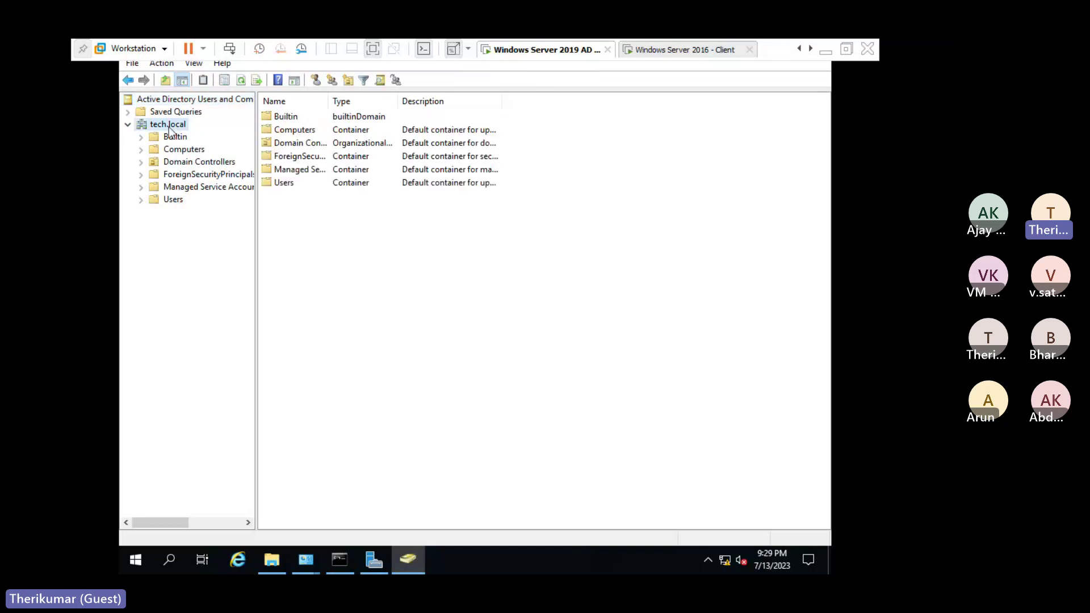
pyautogui.click(170, 200)
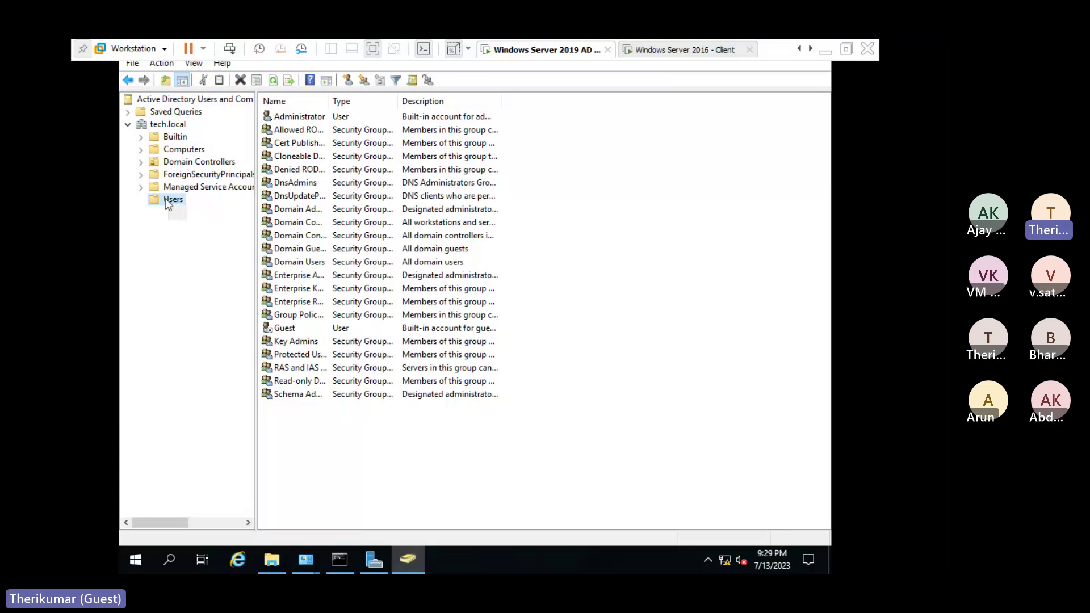
pyautogui.rightClick(165, 199)
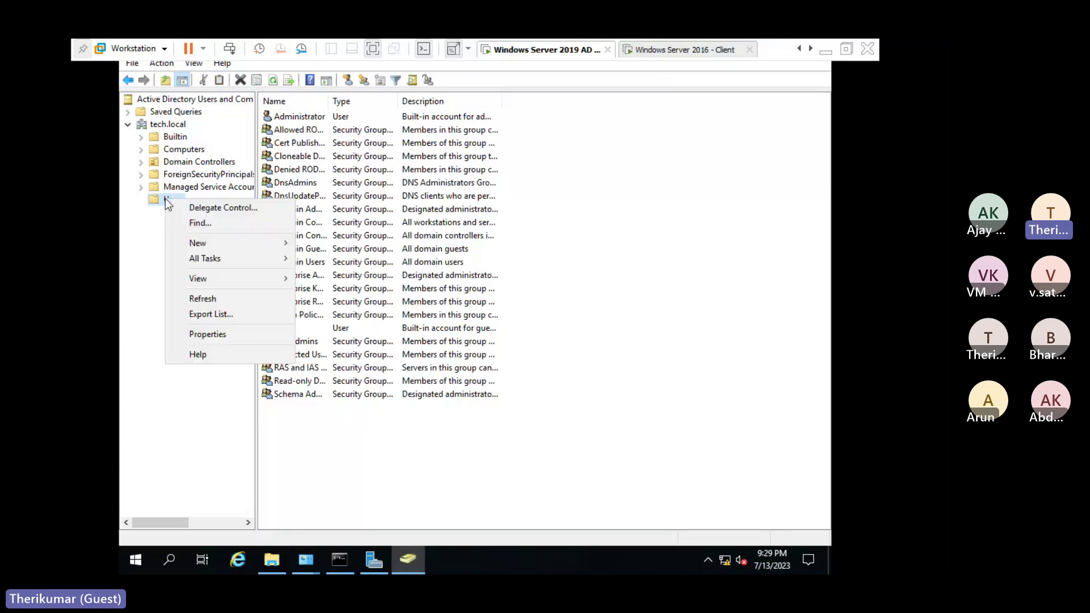
pyautogui.click(260, 243)
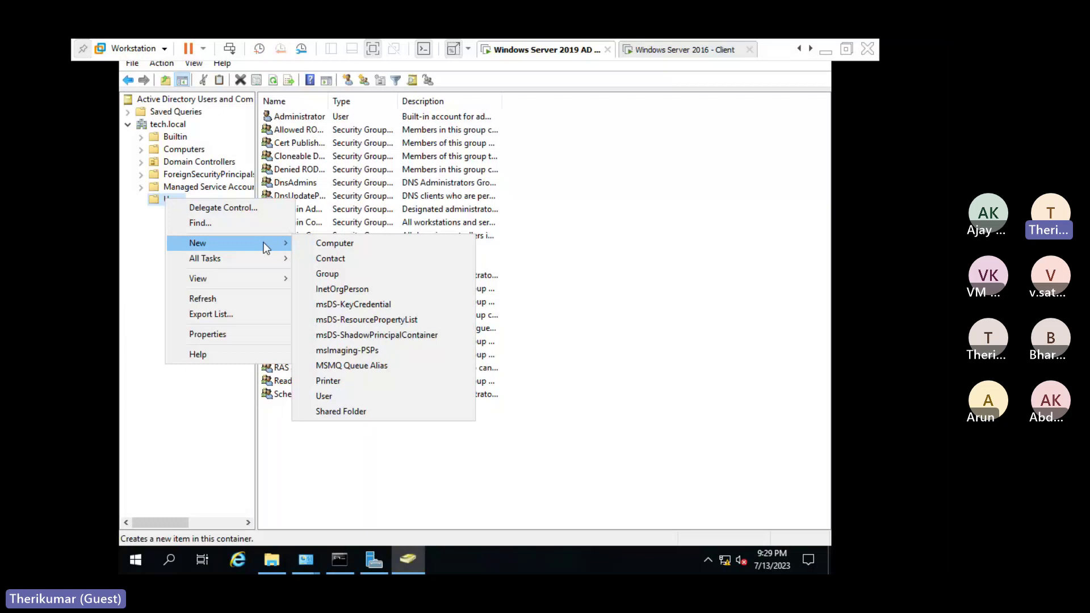
# Start a new user and enter the first name, last name and user logon name.
pyautogui.click(357, 396)
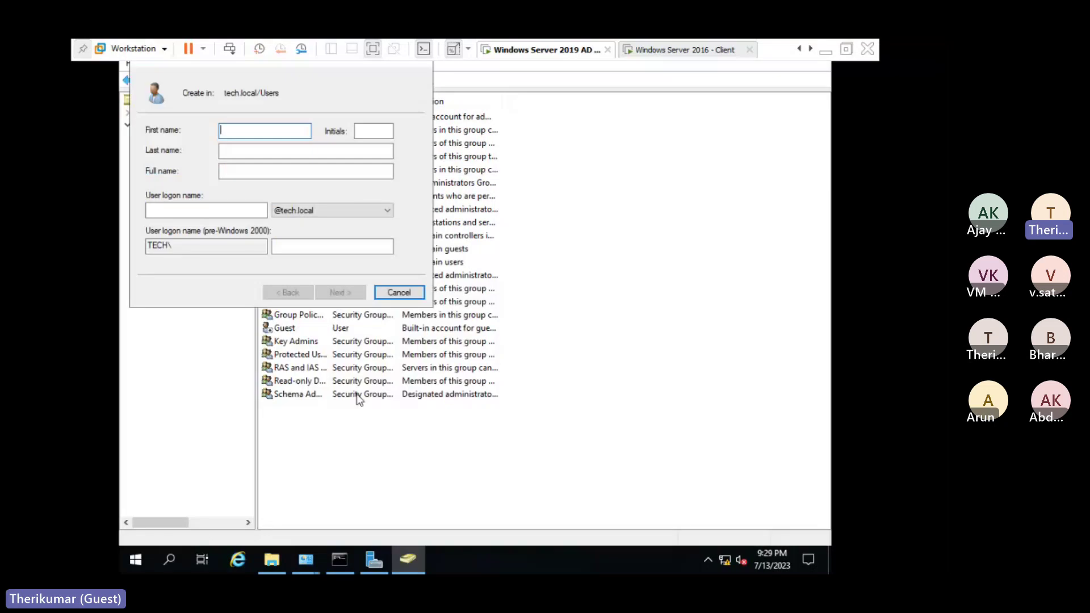
pyautogui.press('Tab')
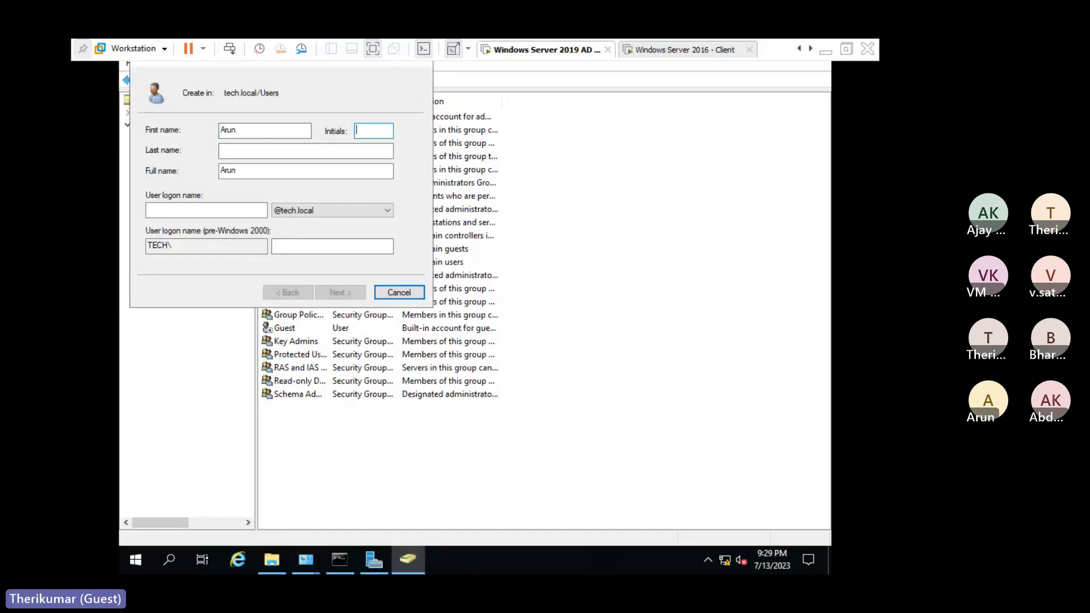
pyautogui.press('Tab')
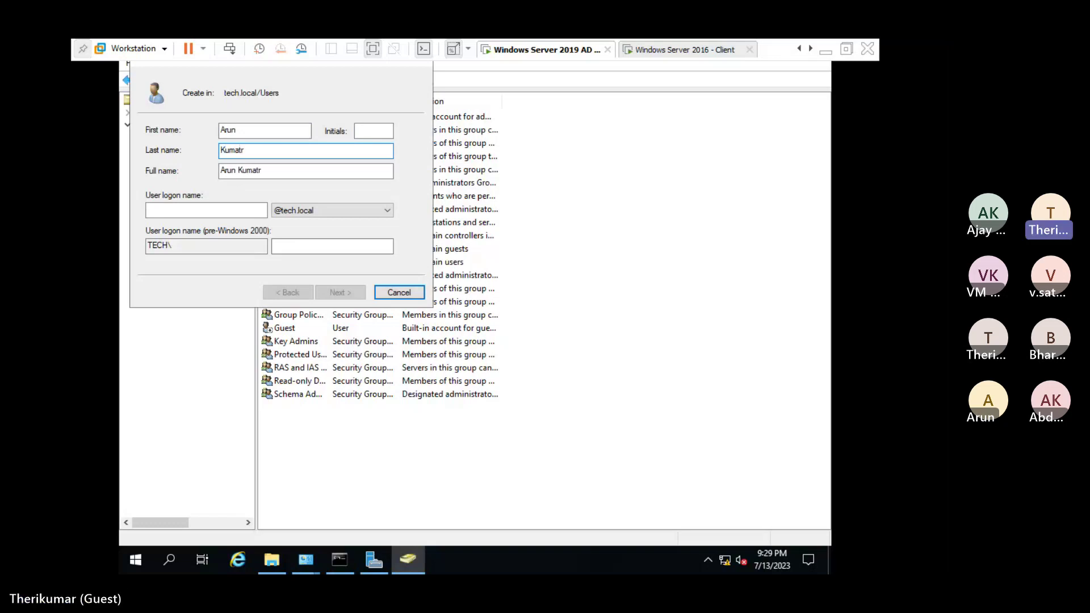
pyautogui.press('Tab')
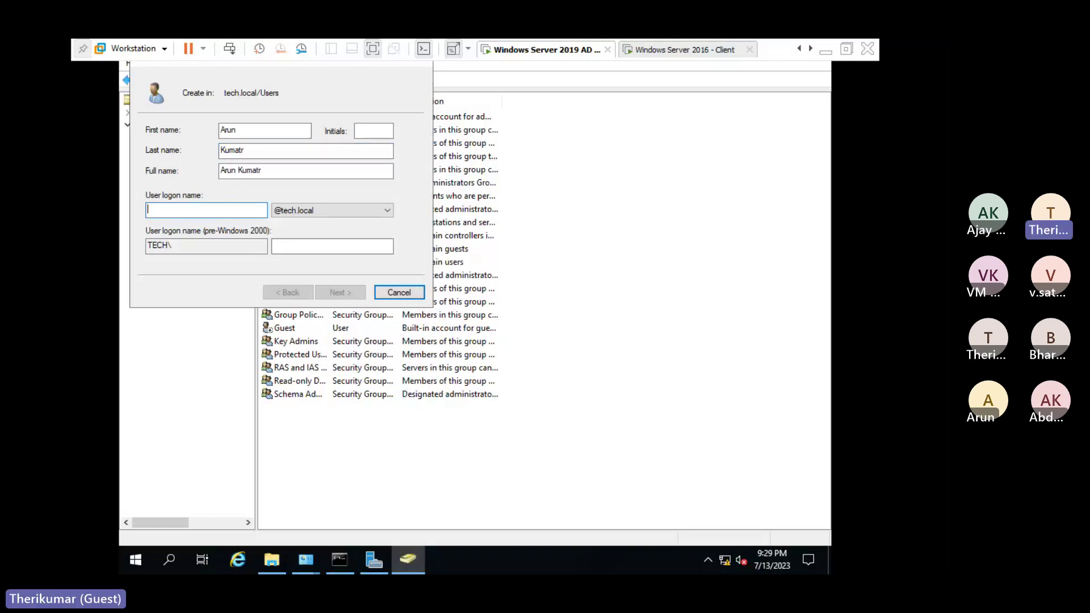
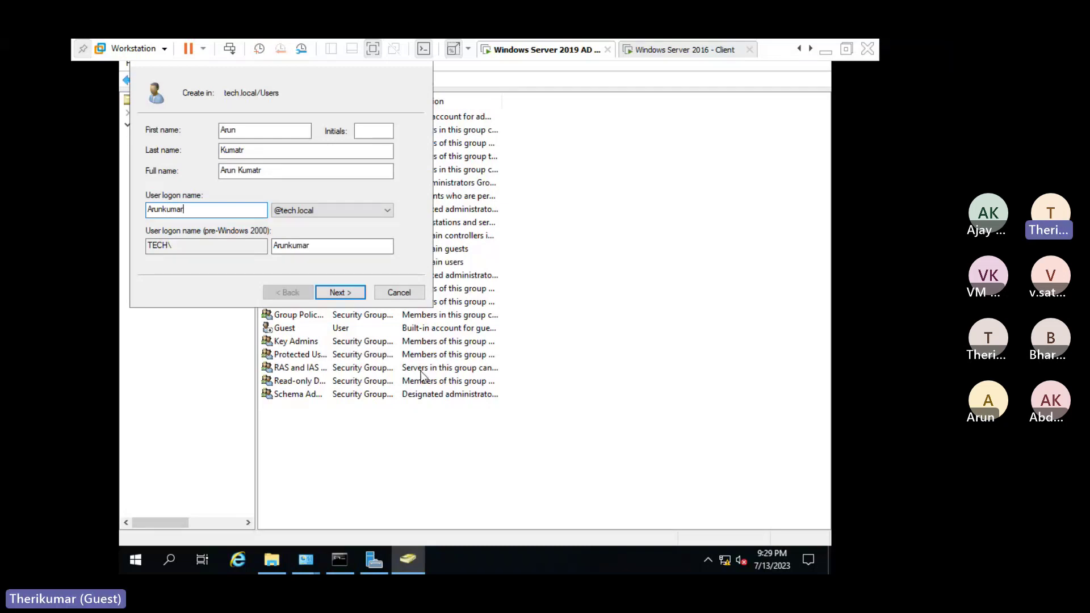
pyautogui.click(324, 250)
pyautogui.moveTo(325, 250); pyautogui.dragTo(259, 242)
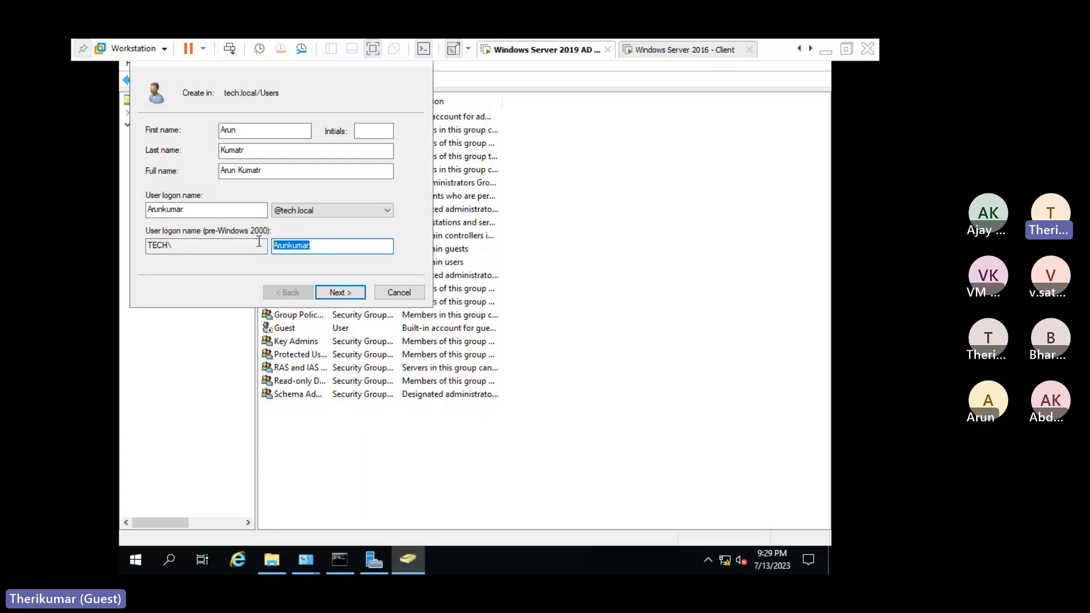
pyautogui.click(319, 247)
# Correct the misspelled last name and continue to the password page.
pyautogui.click(271, 147)
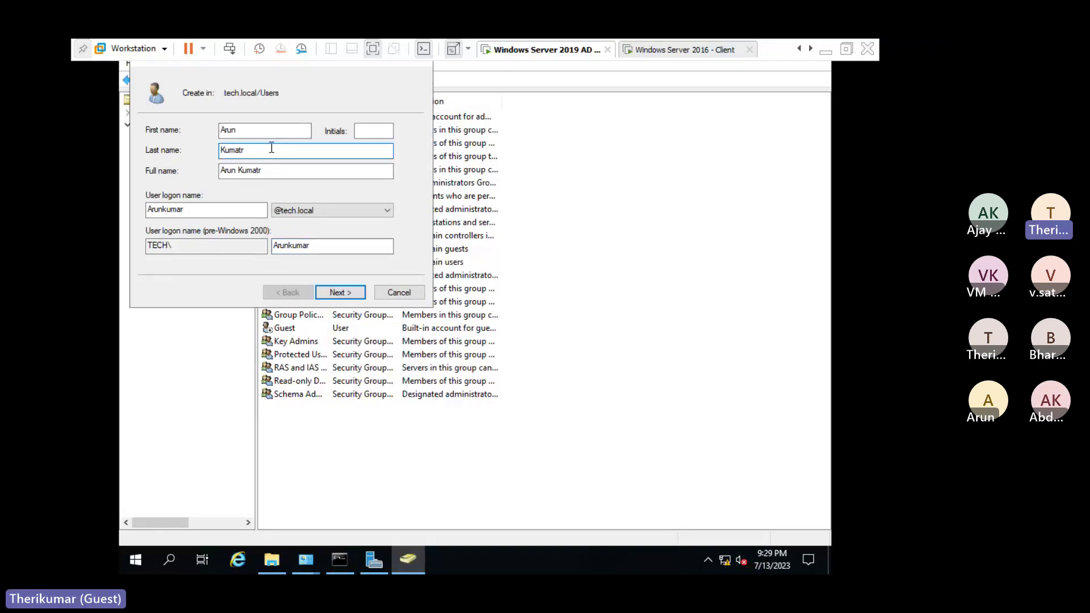
pyautogui.press('BackSpace')
pyautogui.press('BackSpace')
pyautogui.write('r')
pyautogui.press('Tab')
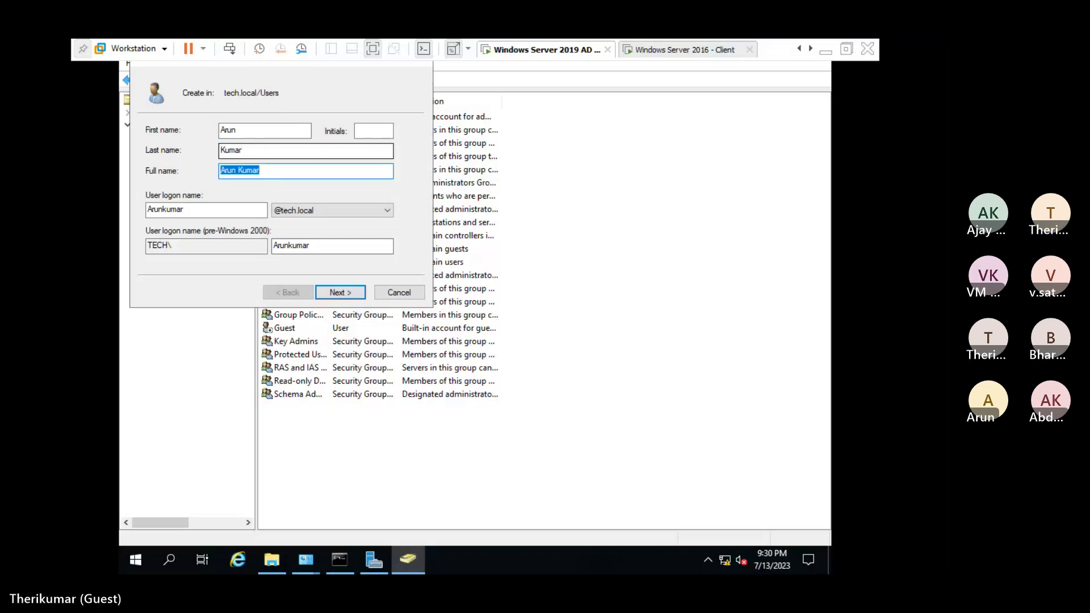
pyautogui.press('End')
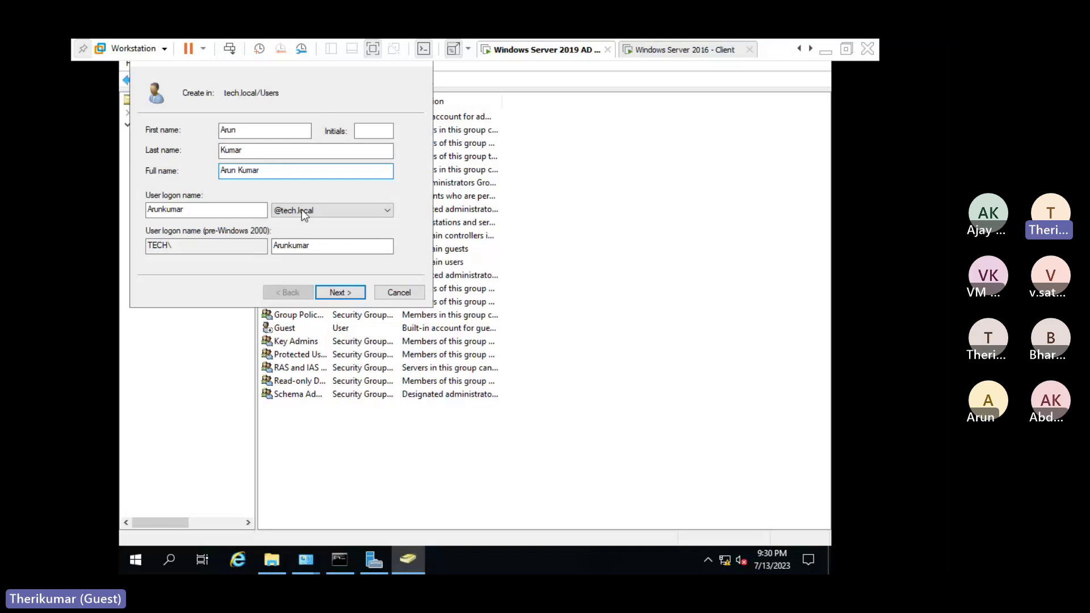
pyautogui.click(289, 247)
pyautogui.doubleClick(290, 248)
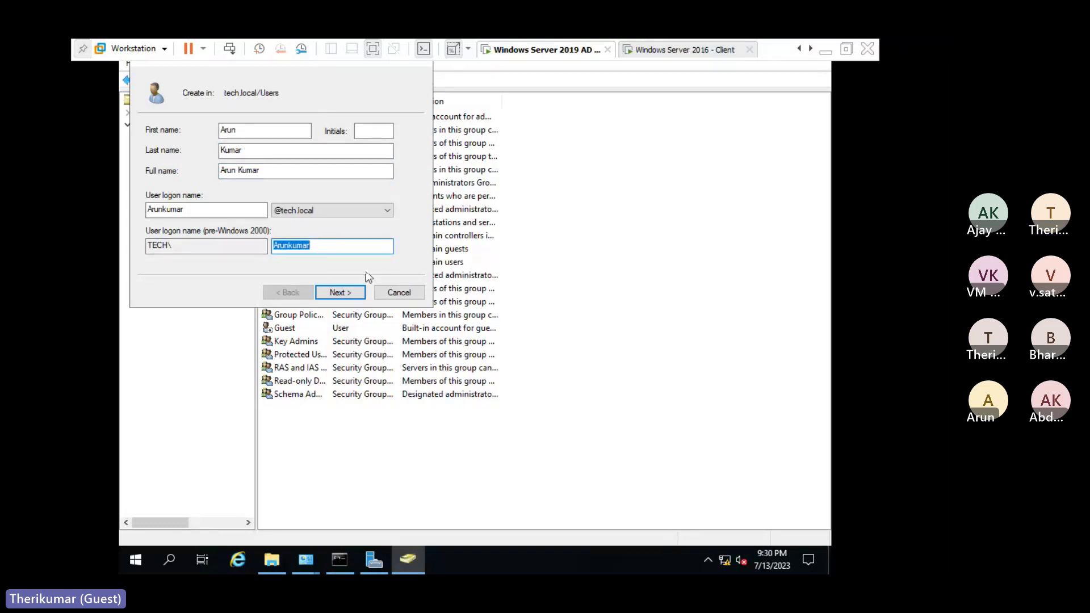
pyautogui.click(349, 292)
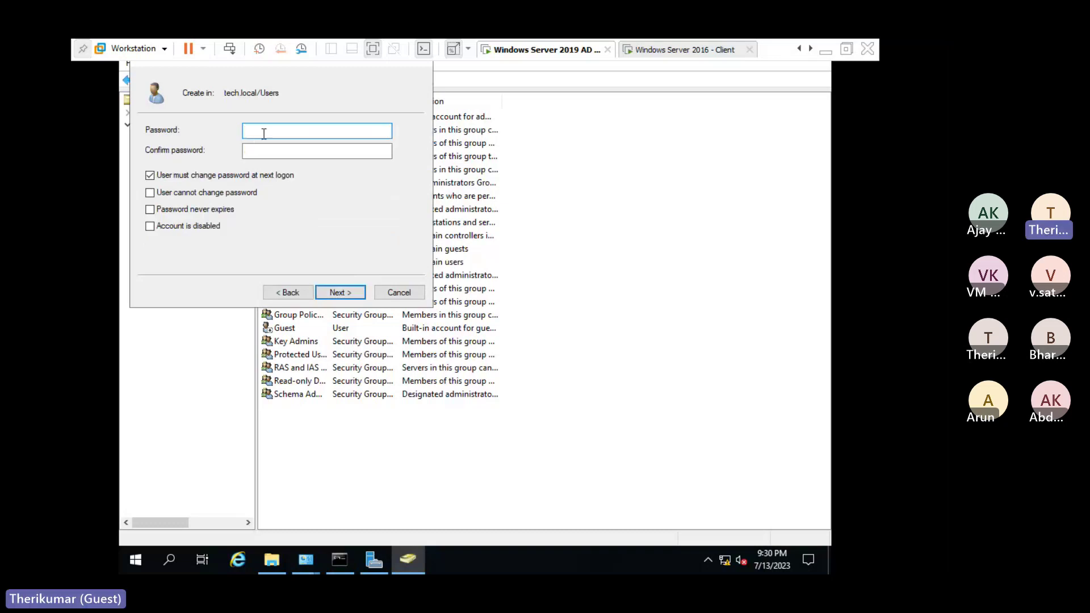
# Set and confirm the password, choose 'cannot change password' and 'never expires', and create the user.
pyautogui.write('•••••')
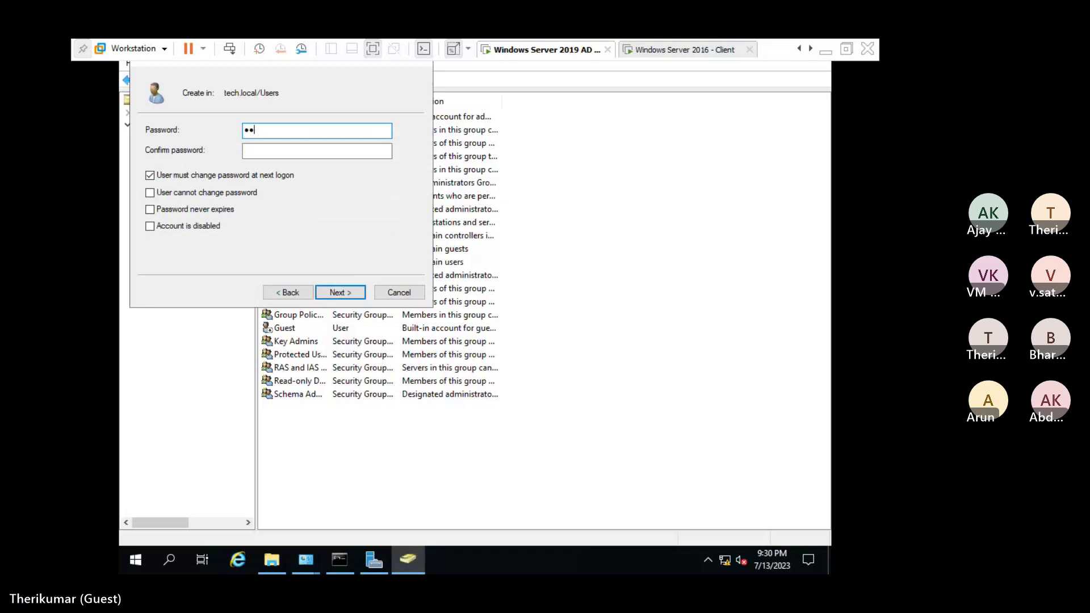
pyautogui.write('•••••')
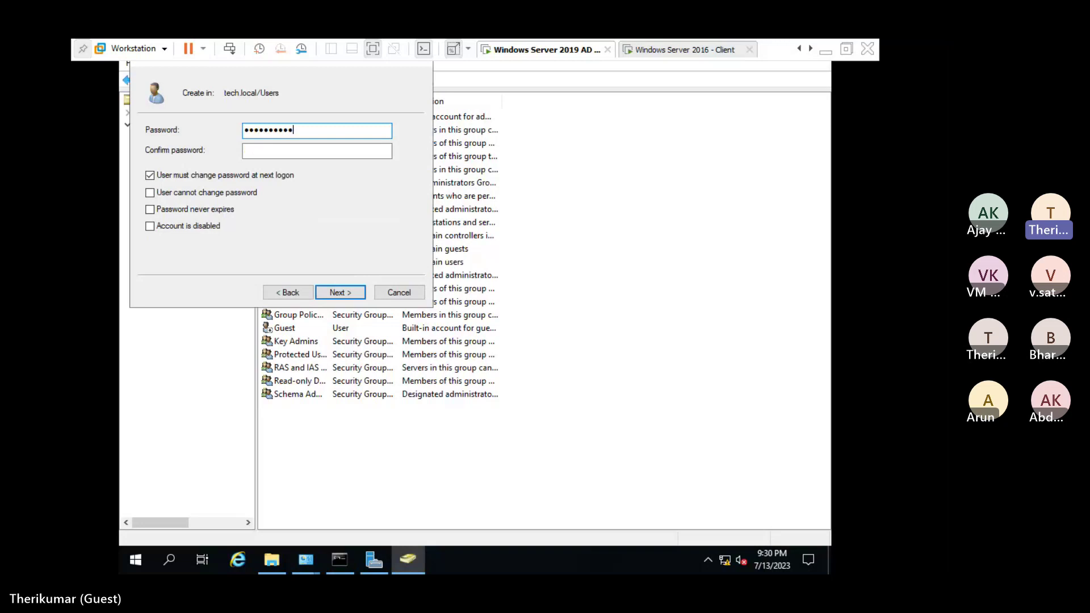
pyautogui.press('Tab')
pyautogui.hotkey('ctrl', 'v')
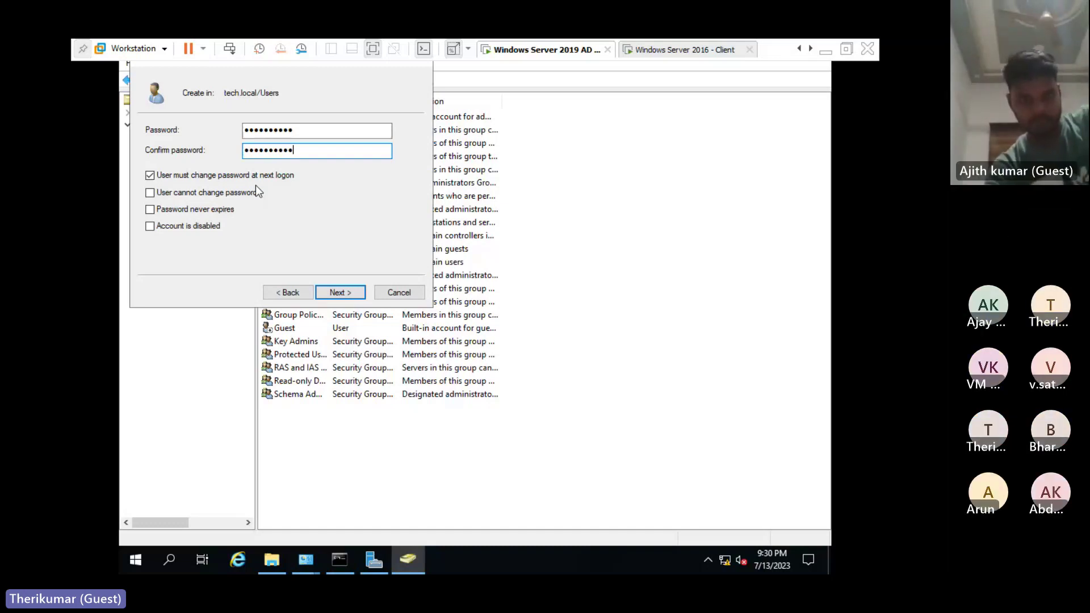
pyautogui.click(150, 176)
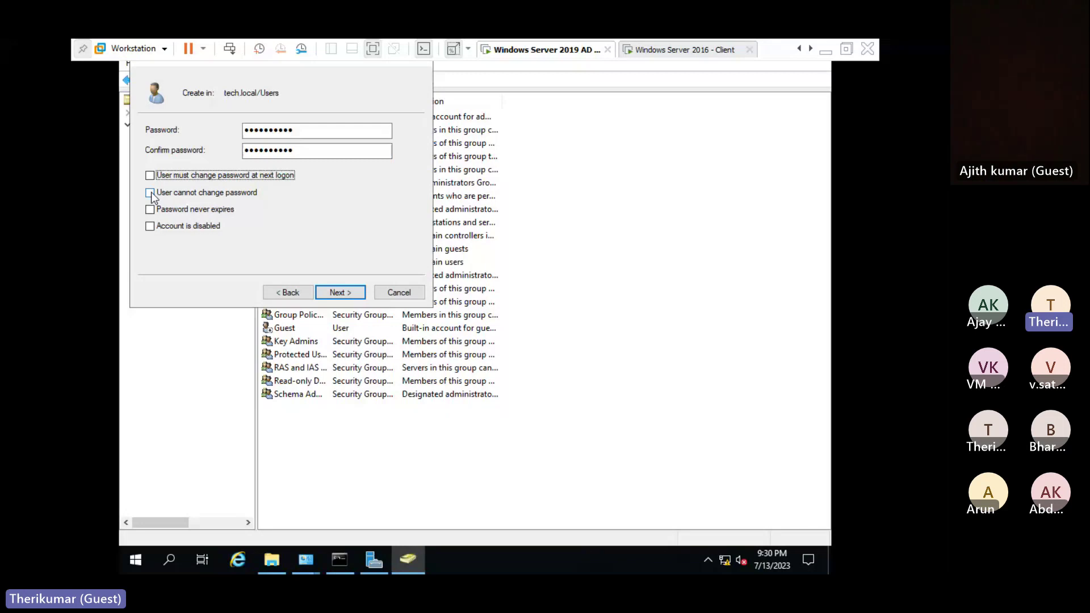
pyautogui.click(151, 194)
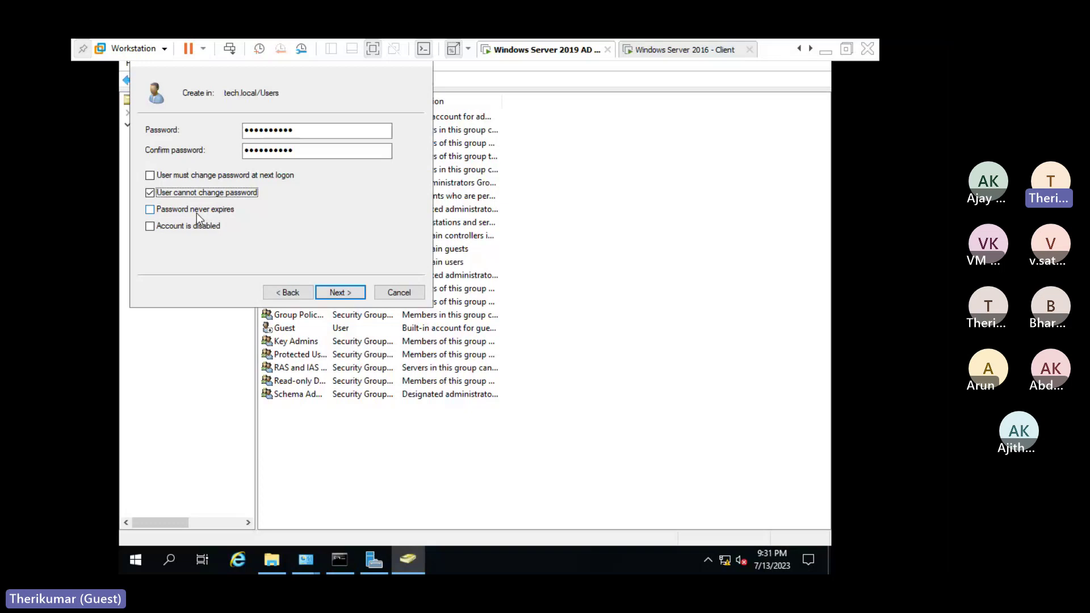
pyautogui.click(193, 210)
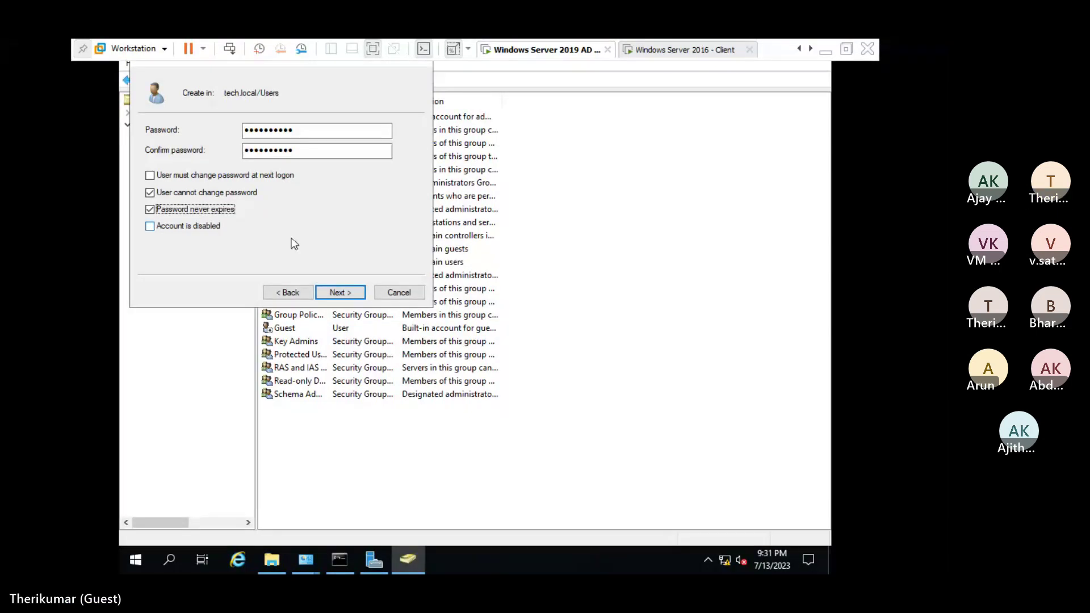
pyautogui.click(335, 292)
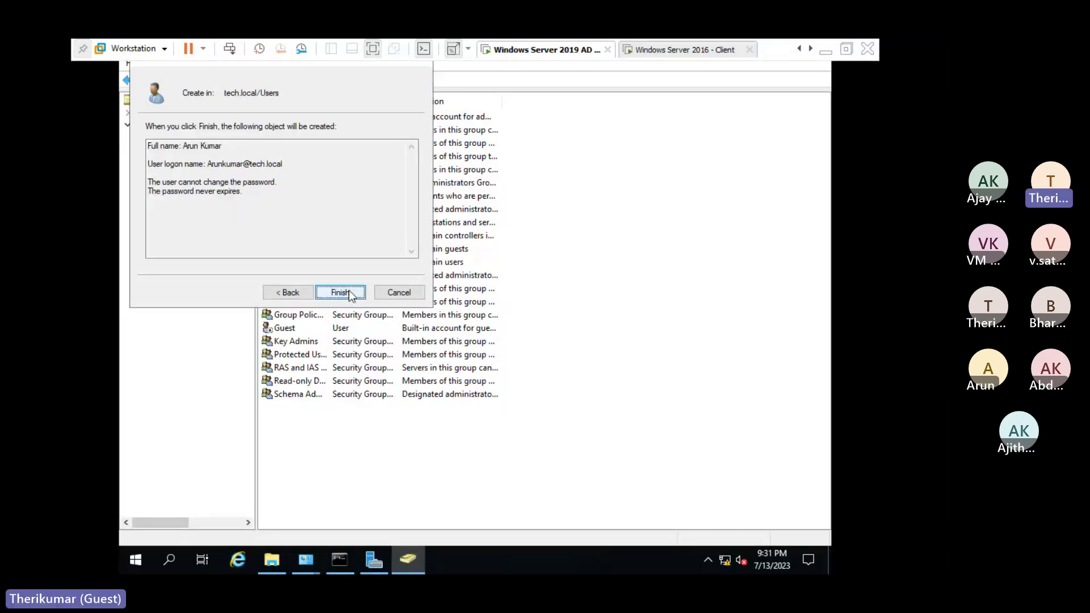
pyautogui.click(349, 292)
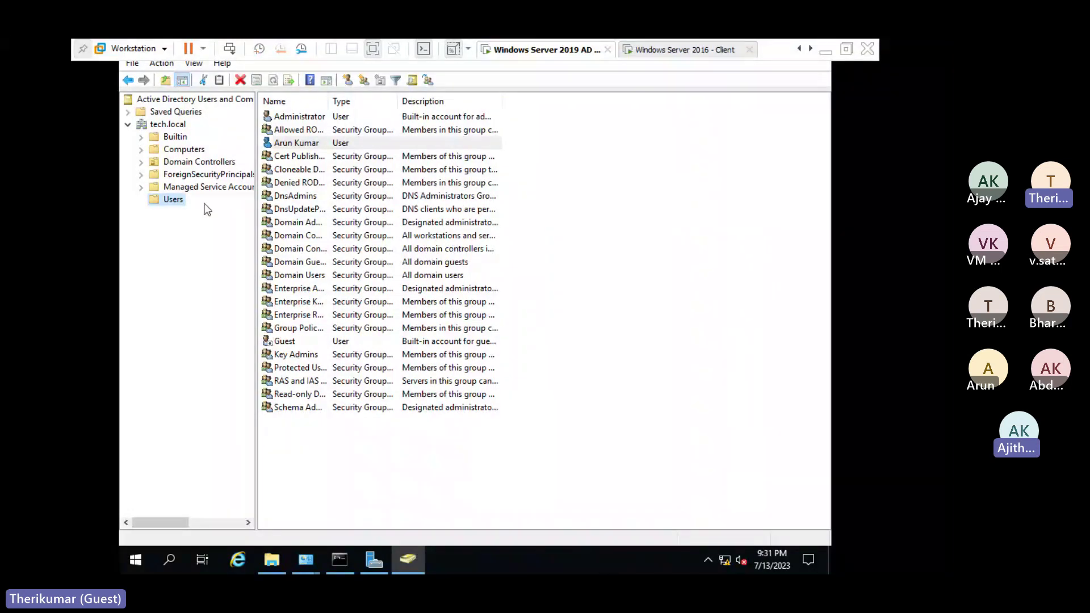
# Start a second new user in Users and enter its first name, last name and logon name.
pyautogui.rightClick(171, 201)
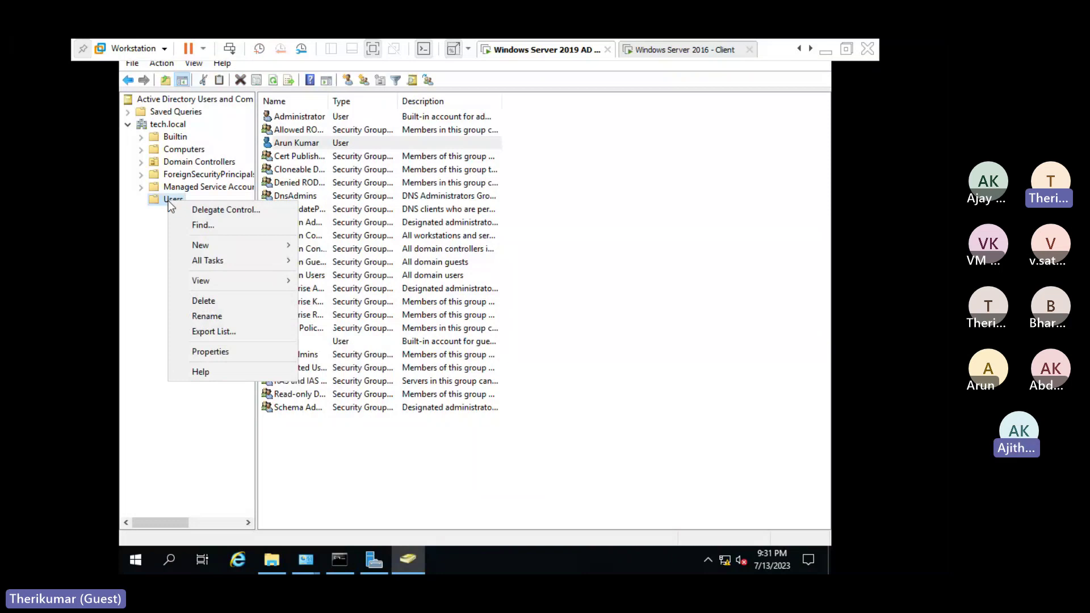
pyautogui.moveTo(286, 252)
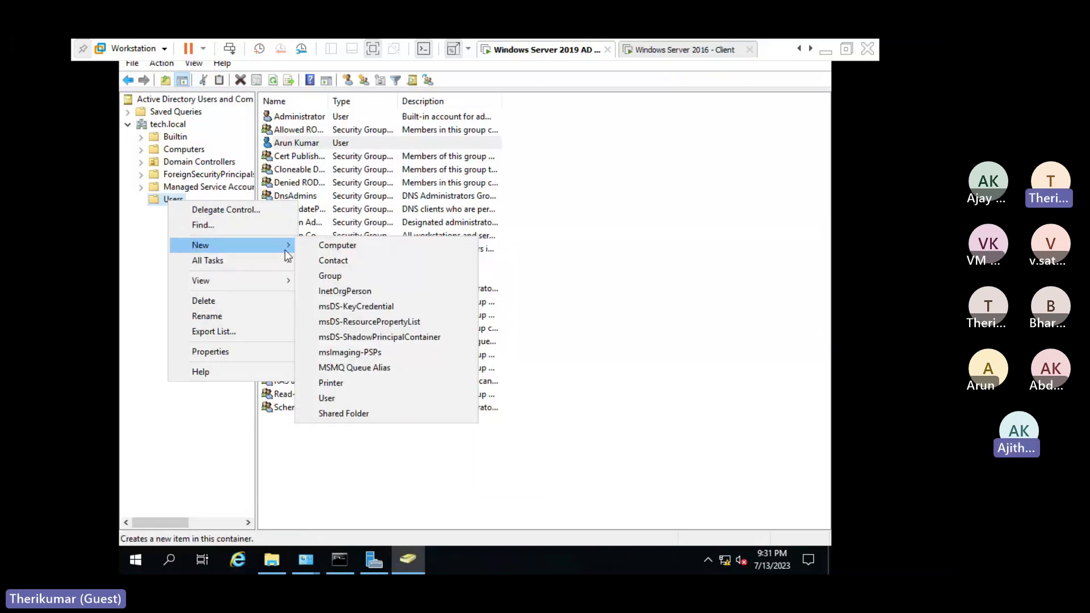
pyautogui.click(341, 398)
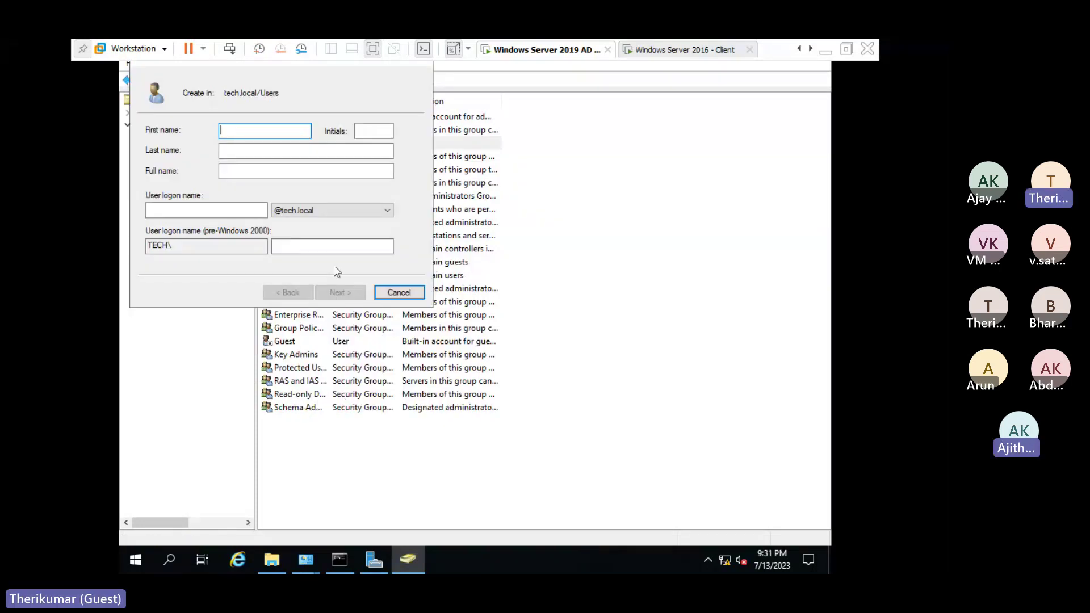
pyautogui.press('Tab')
pyautogui.press('Tab')
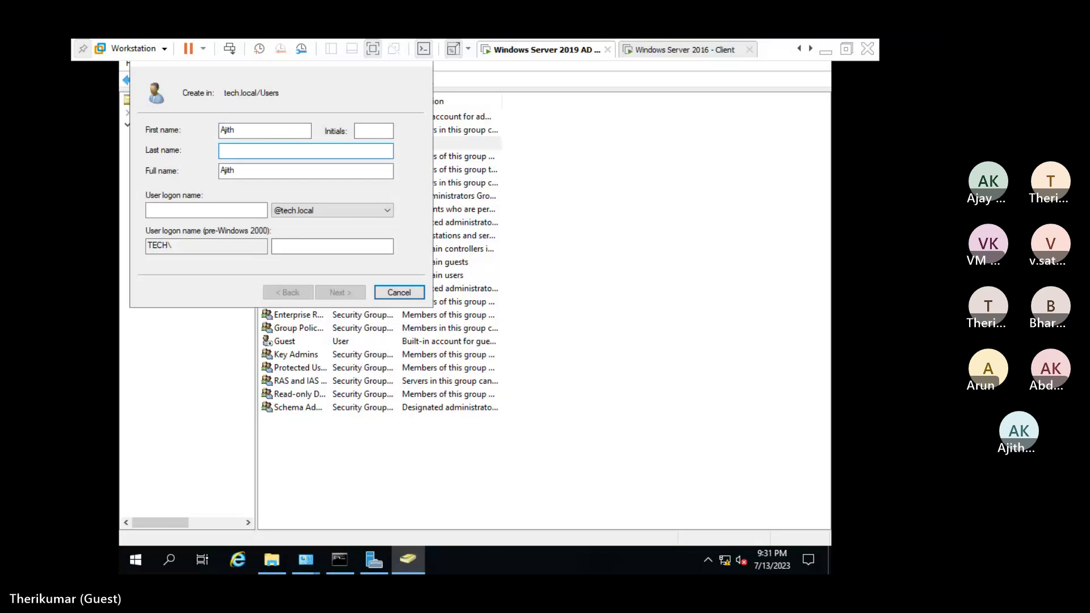
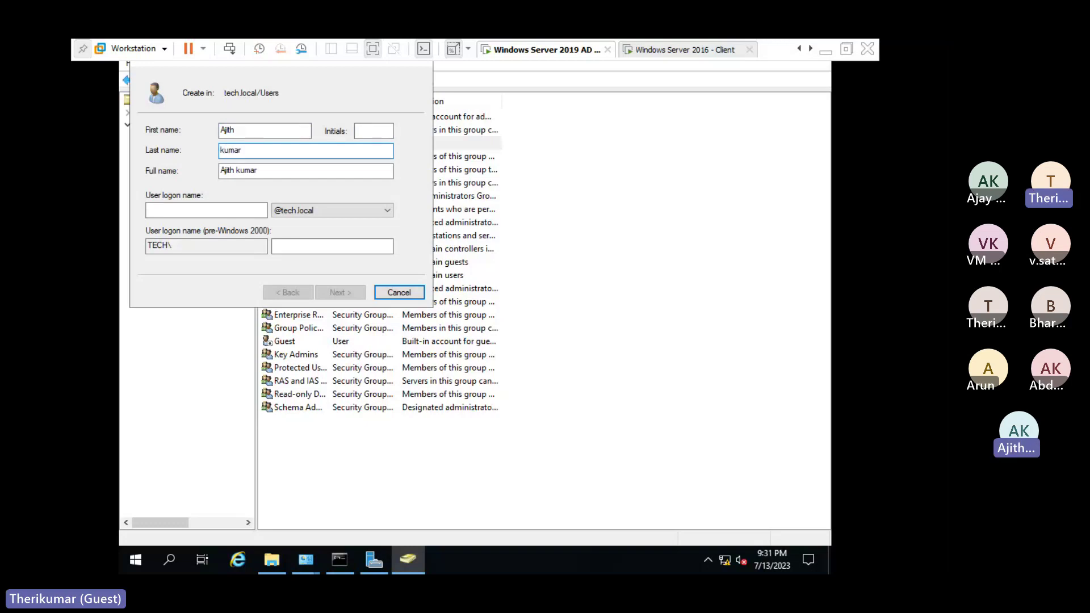
pyautogui.click(207, 210)
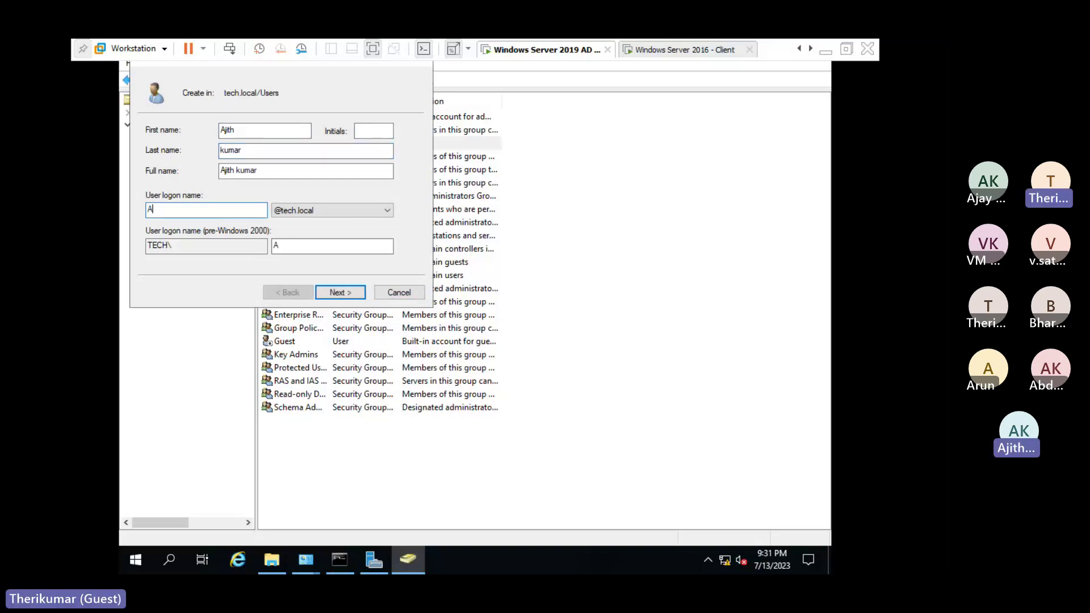
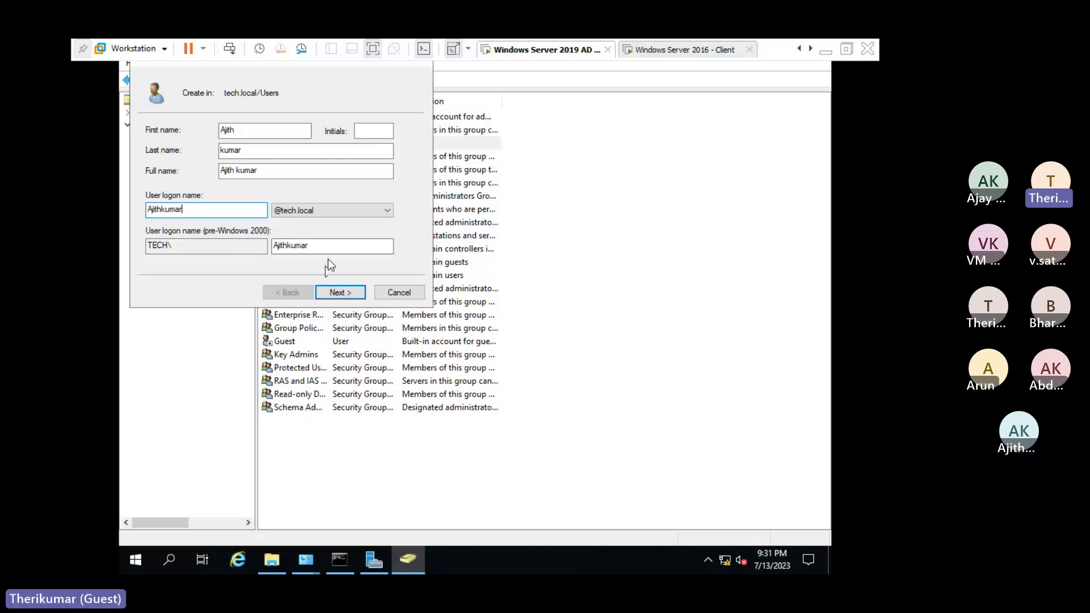
pyautogui.click(332, 301)
pyautogui.click(291, 292)
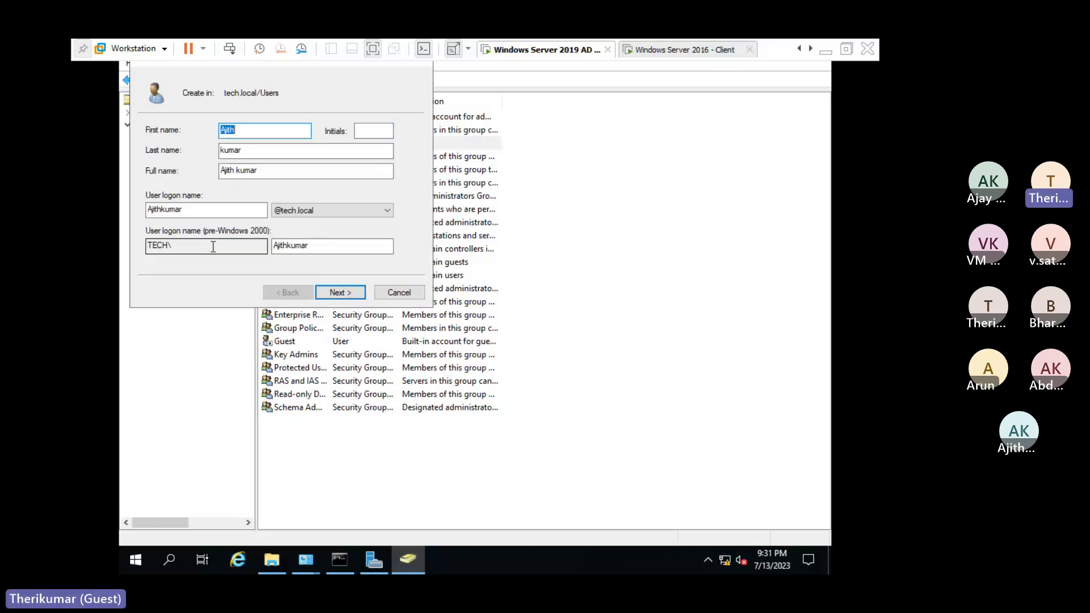
pyautogui.doubleClick(204, 243)
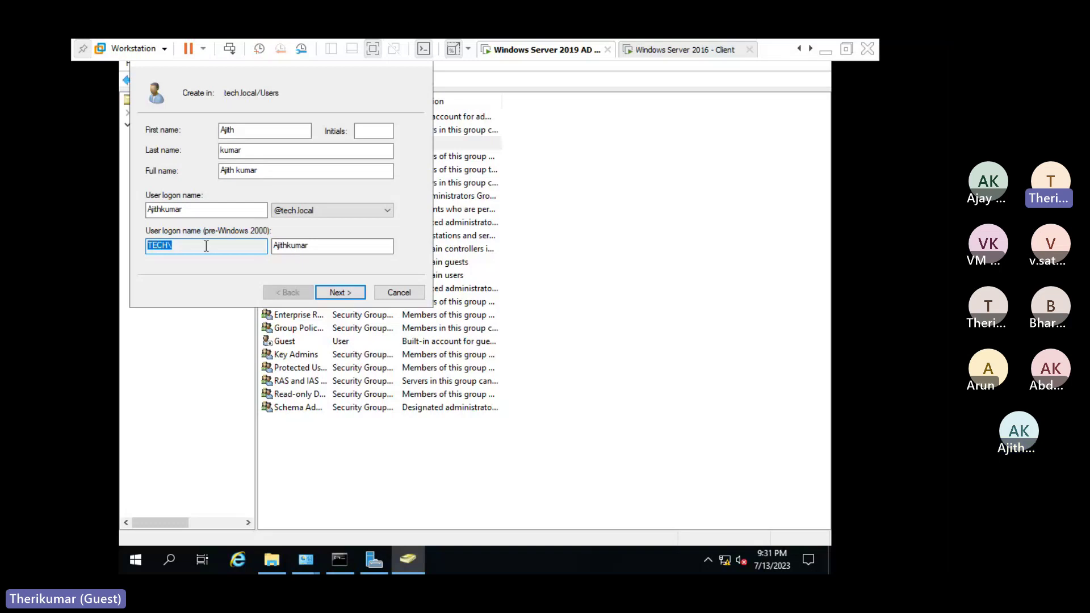
pyautogui.click(346, 291)
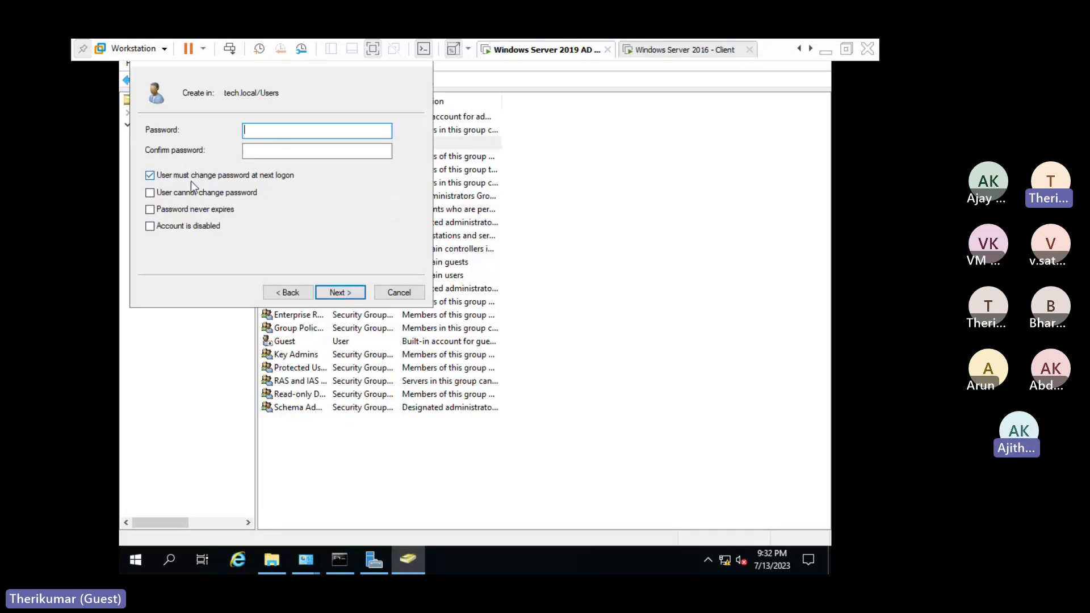
# Set 'never expires' and 'cannot change password', enter and confirm the password, and reach the summary.
pyautogui.click(152, 212)
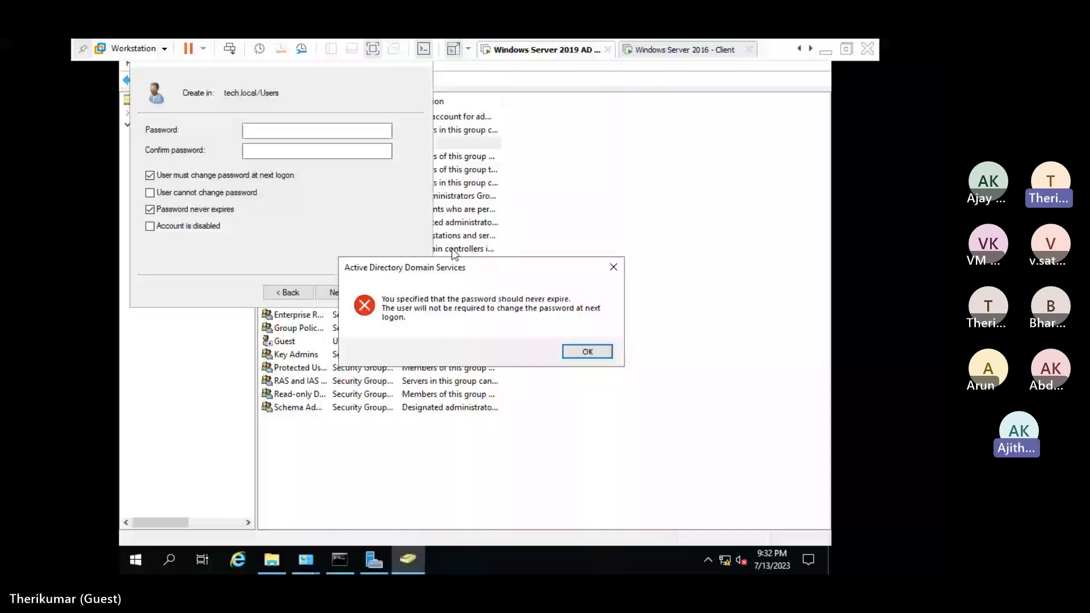
pyautogui.press('Return')
pyautogui.click(188, 194)
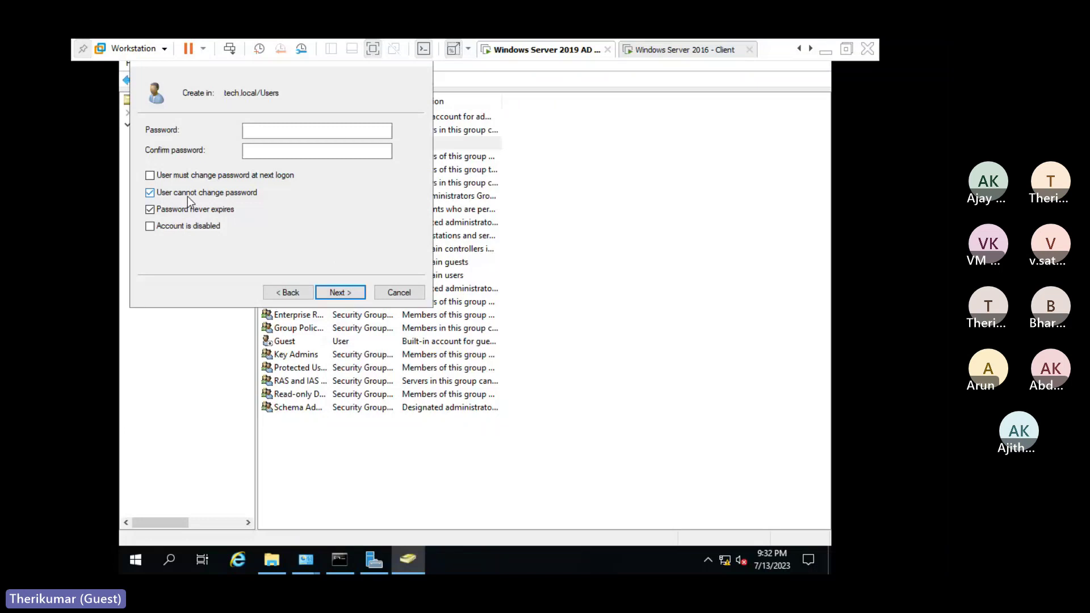
pyautogui.click(272, 133)
pyautogui.write('•••')
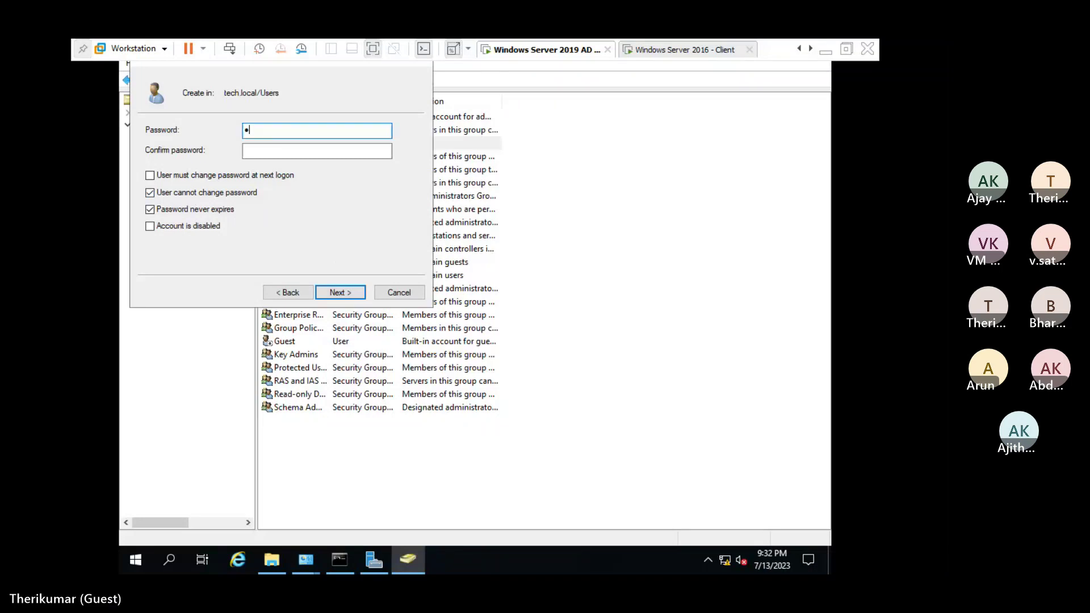
pyautogui.write('•••••••')
pyautogui.press('Tab')
pyautogui.write('•')
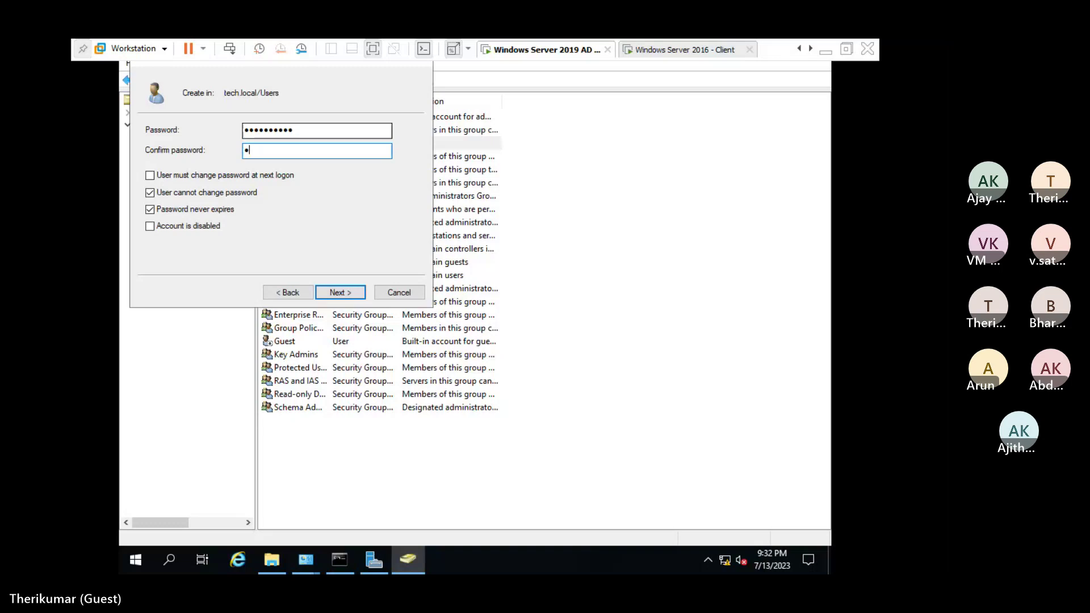
pyautogui.write('•••••••••')
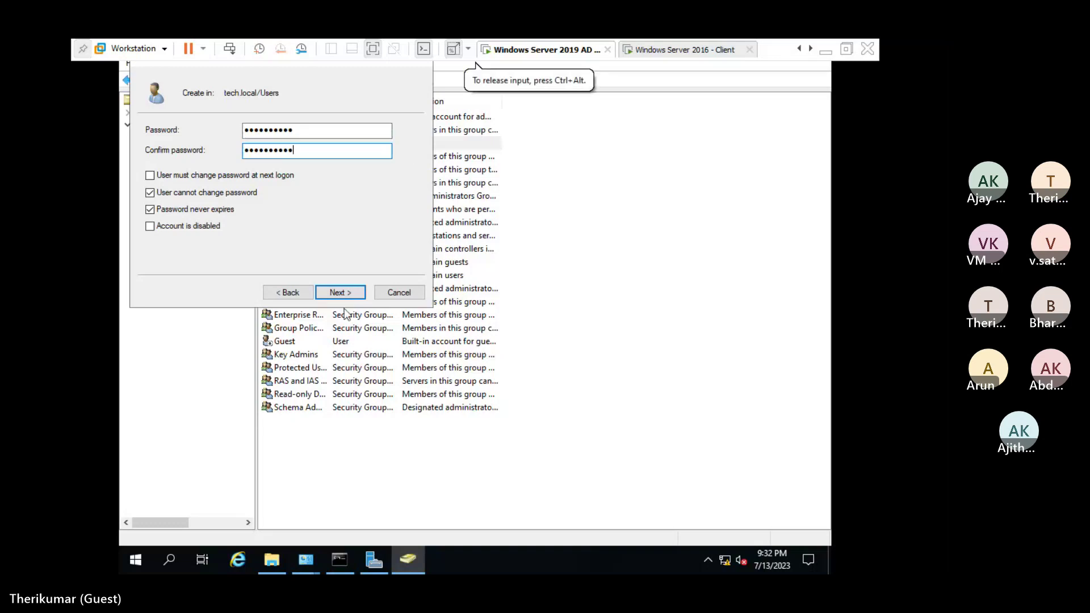
pyautogui.click(337, 300)
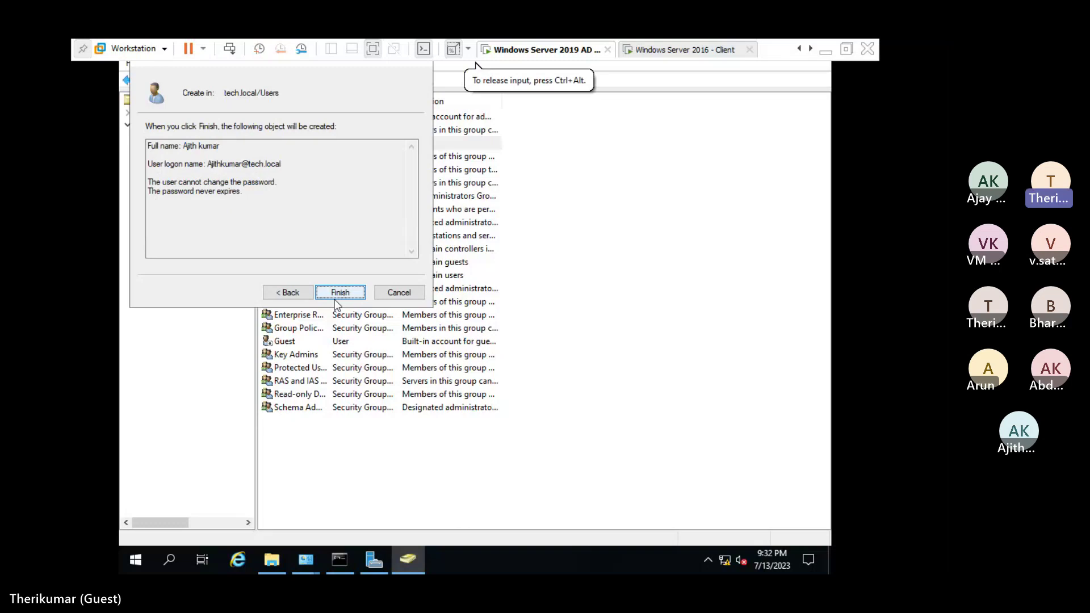
# Finish creating the second user, glance at the client VM, then return to the AD server.
pyautogui.click(335, 299)
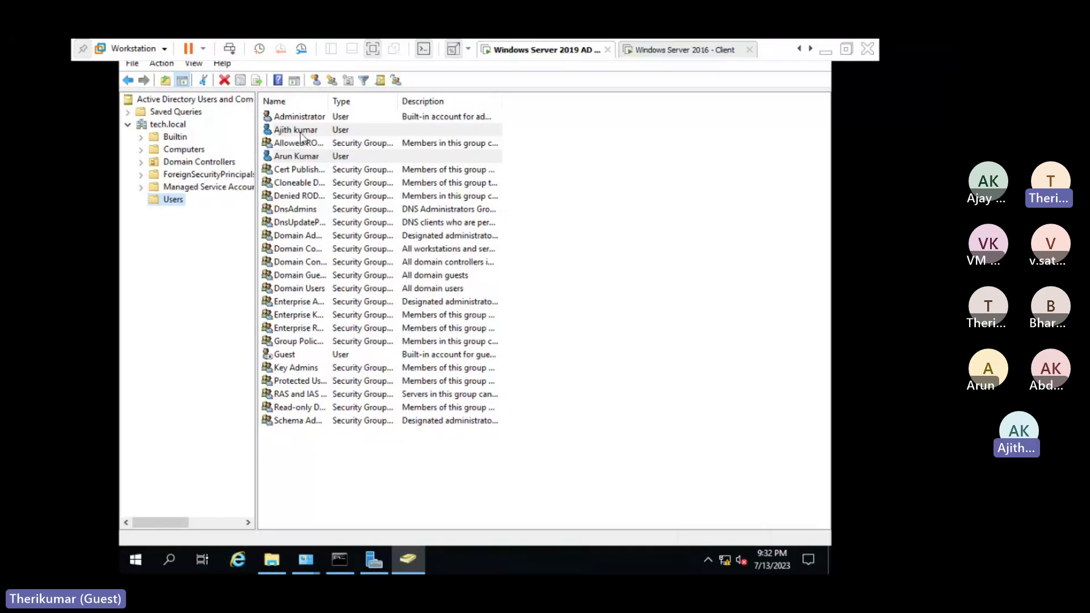
pyautogui.click(642, 53)
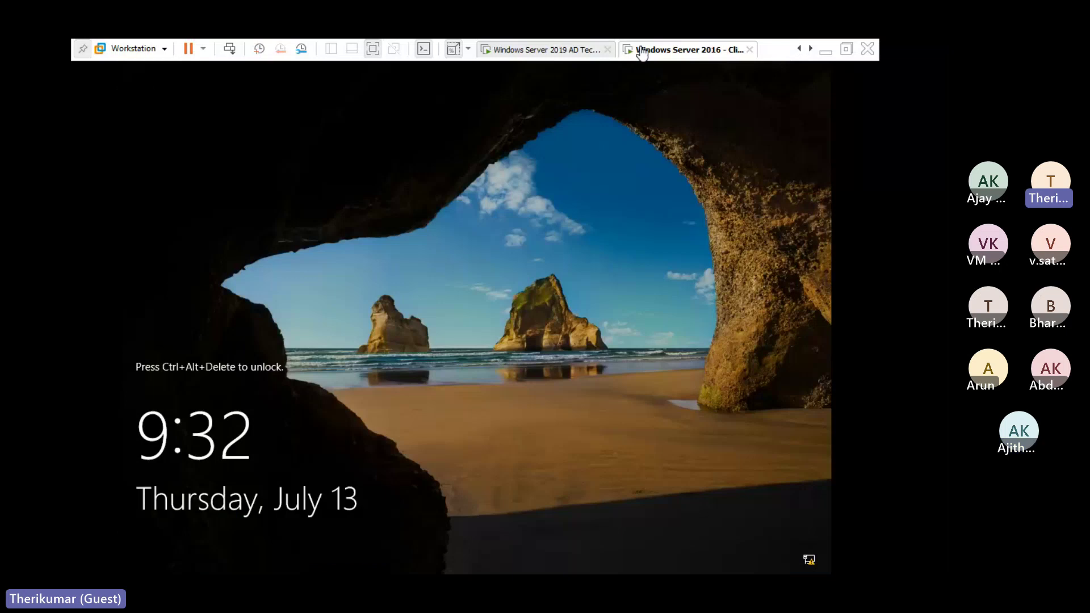
pyautogui.click(537, 52)
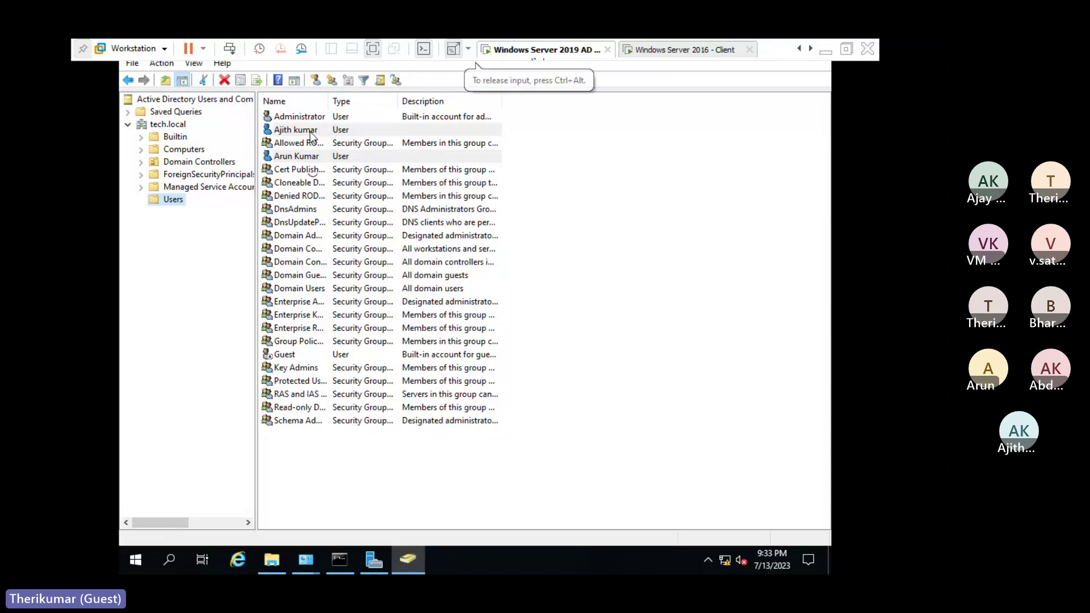
# Open the second user's Properties and add it to the Administrators group.
pyautogui.click(310, 132)
pyautogui.doubleClick(310, 131)
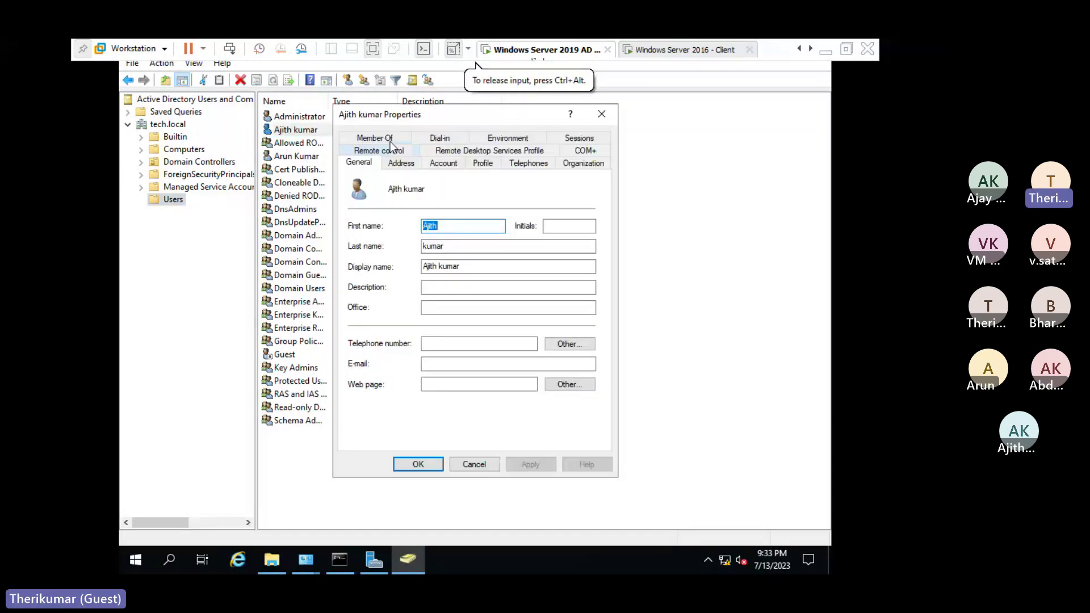
pyautogui.click(391, 142)
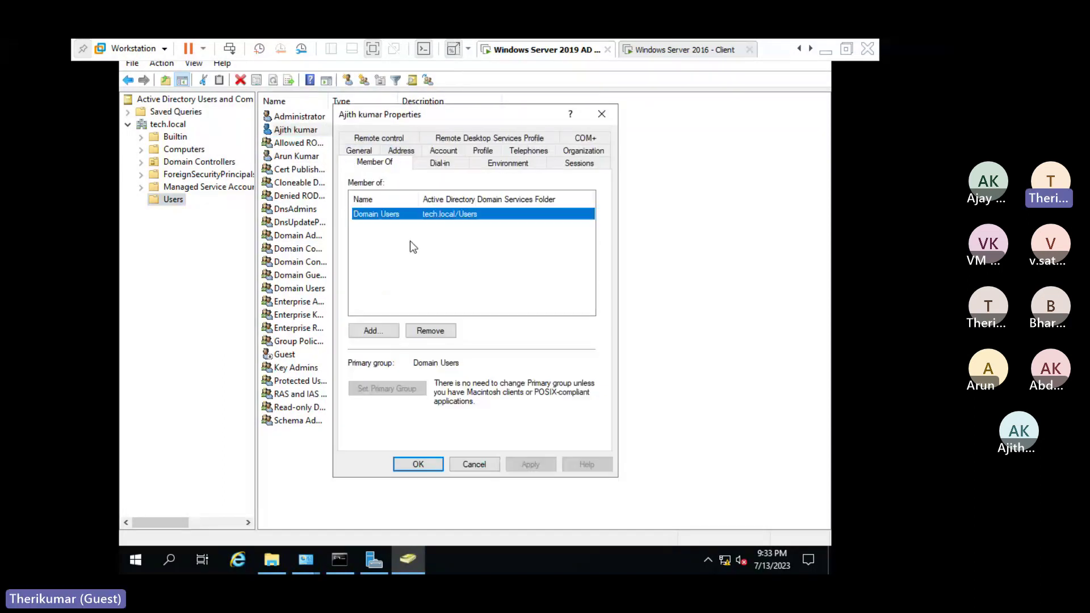
pyautogui.click(370, 332)
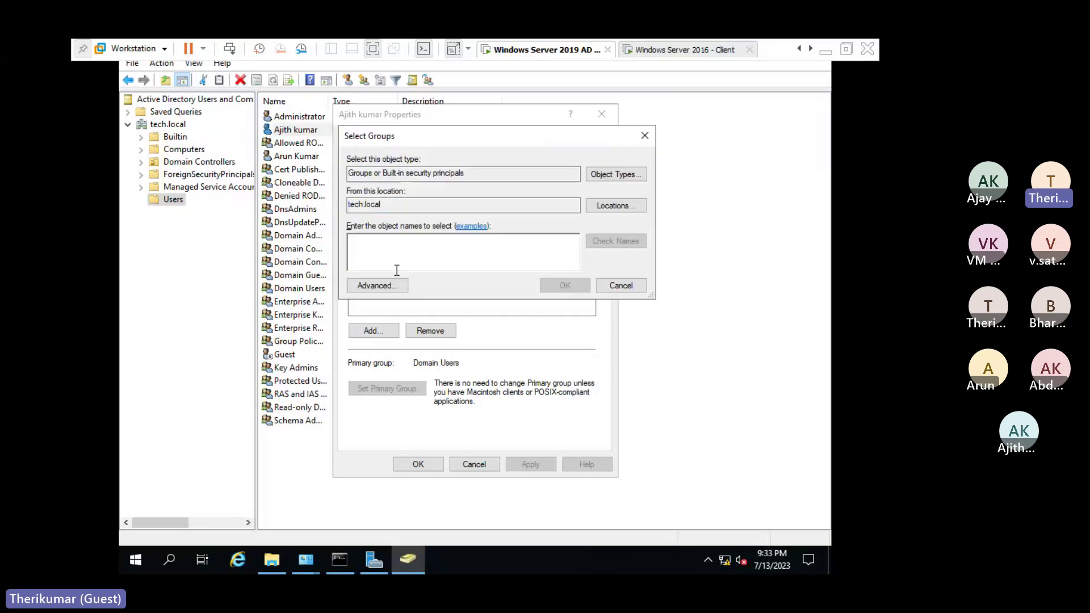
pyautogui.write('admin')
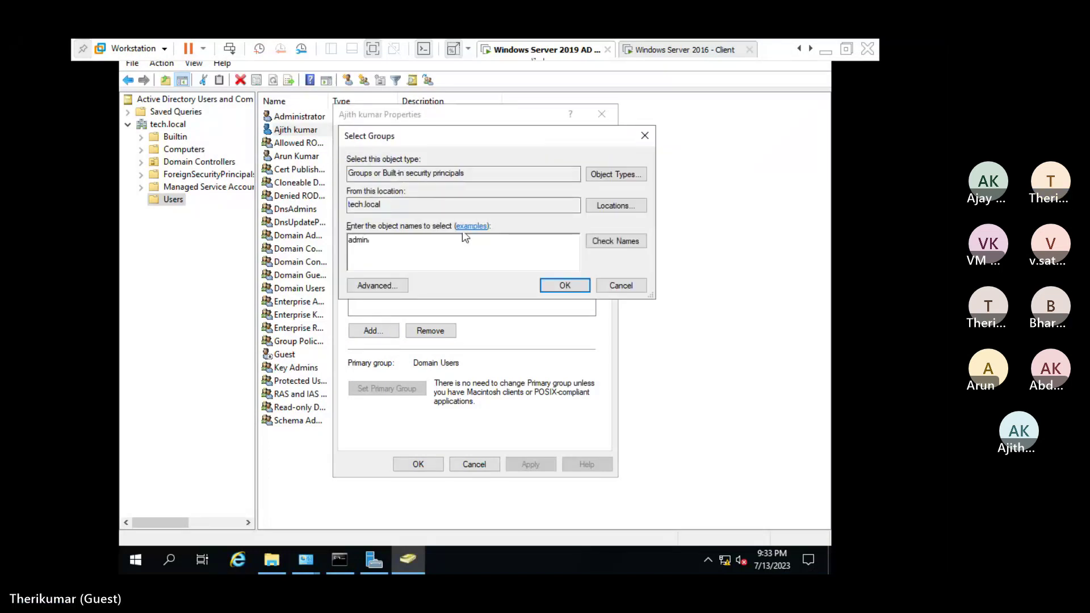
pyautogui.click(606, 238)
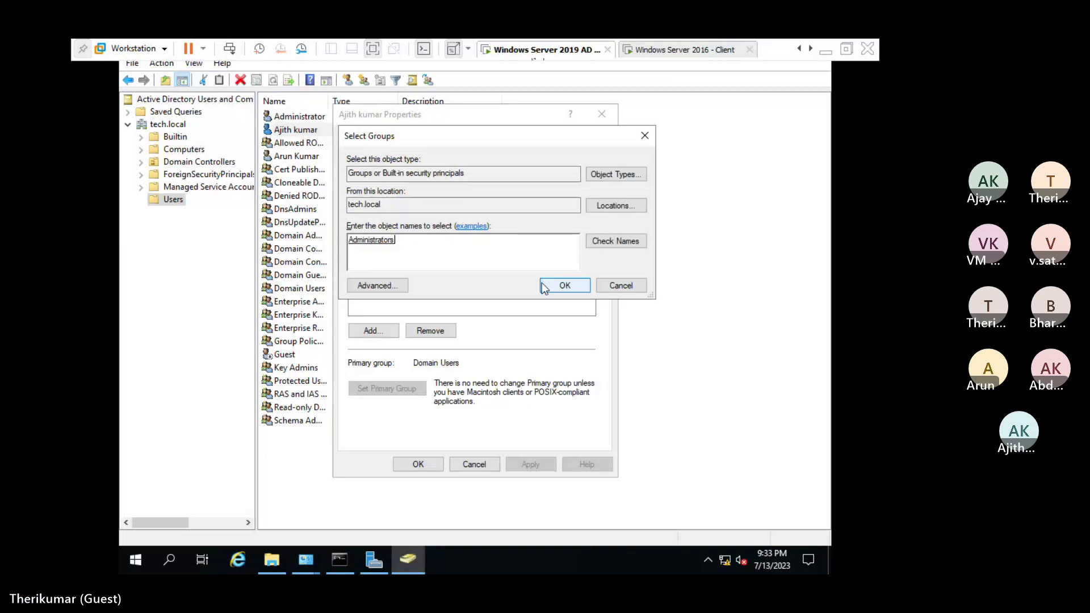
pyautogui.click(544, 287)
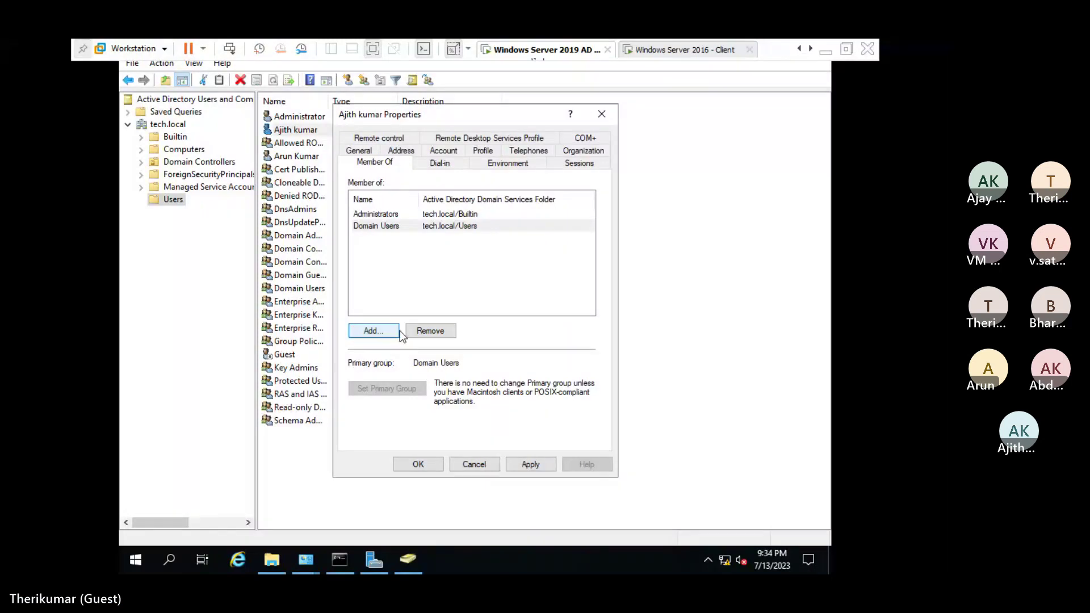
# Add the Domain Admins group as well, then apply and close the Properties.
pyautogui.click(397, 331)
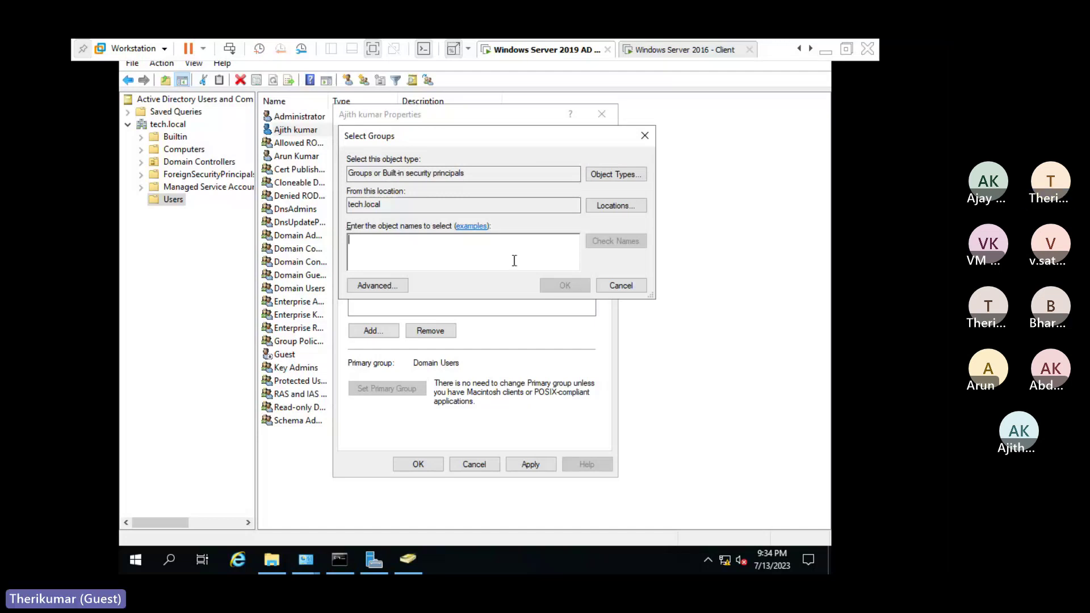
pyautogui.write('domin')
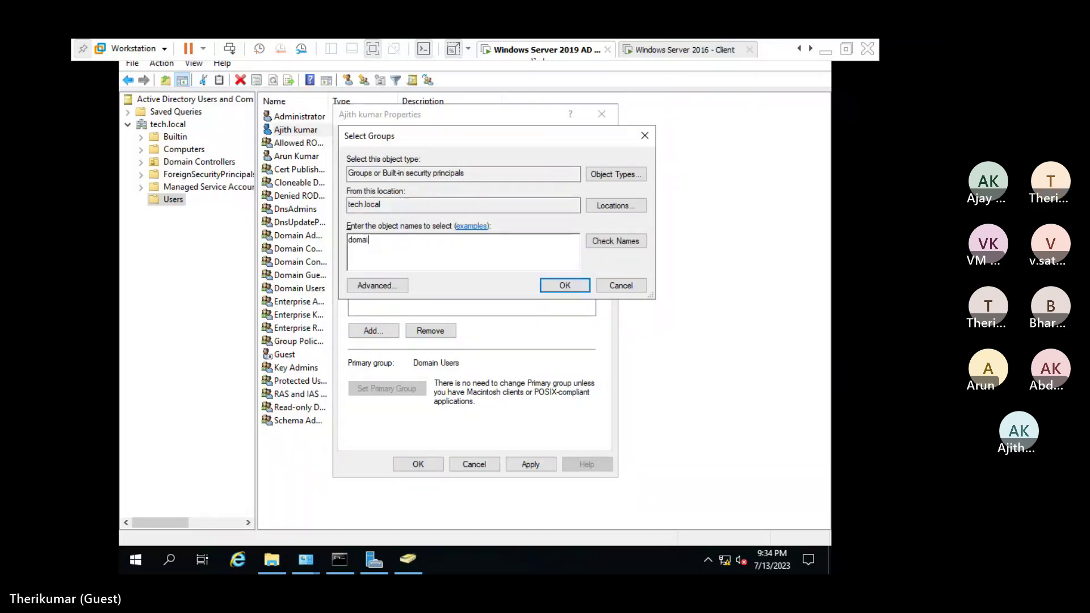
pyautogui.write('n')
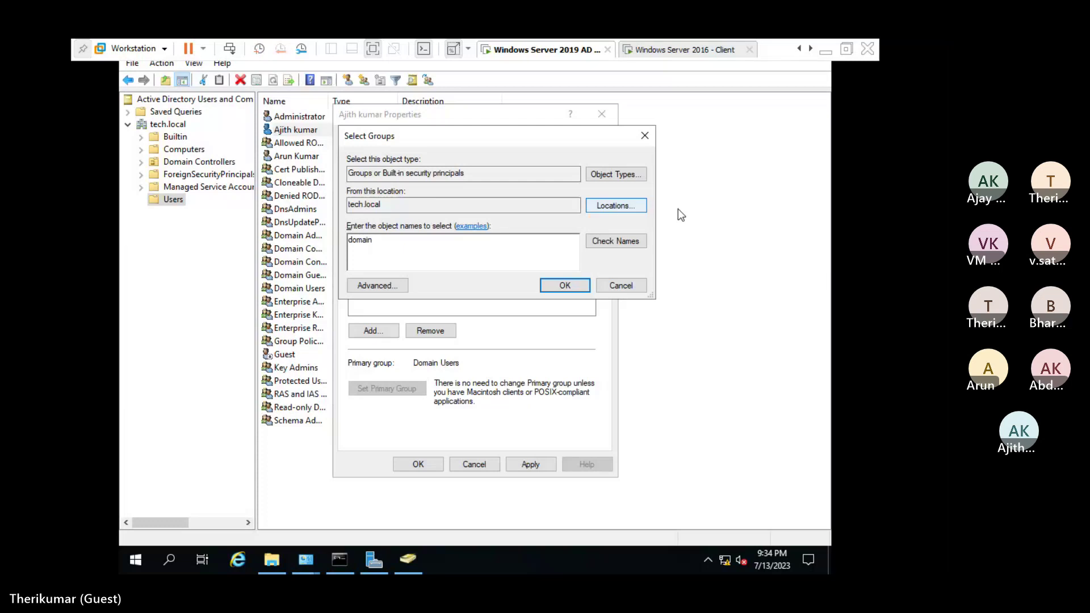
pyautogui.press('Return')
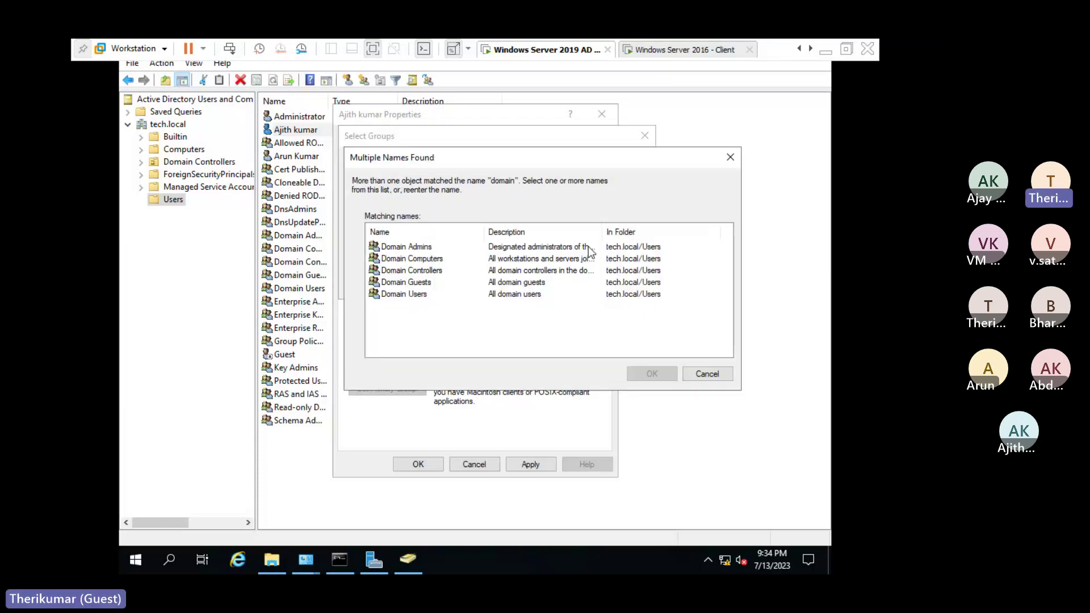
pyautogui.click(494, 247)
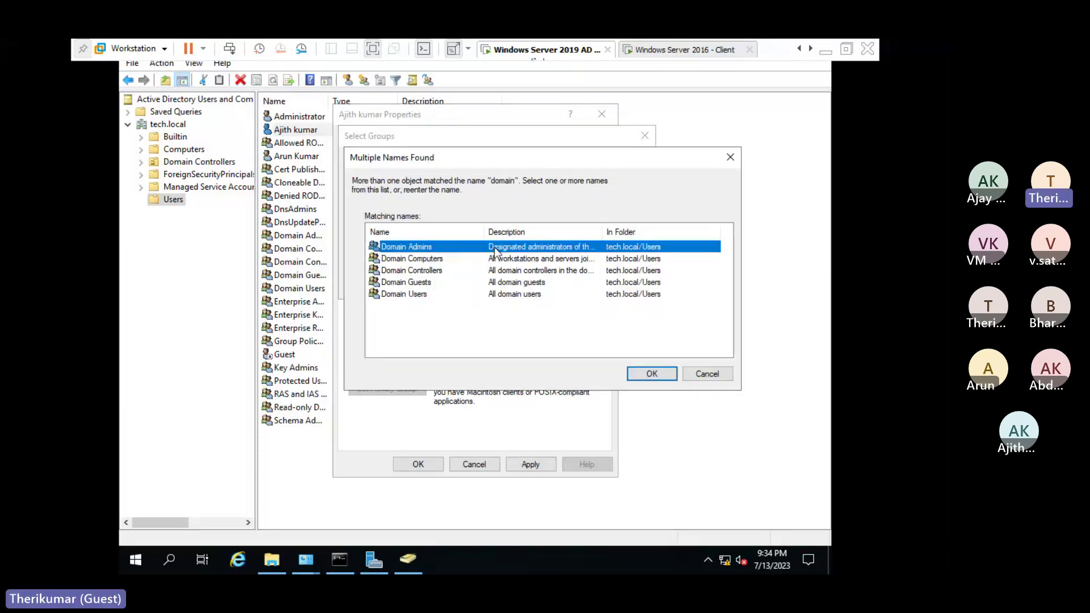
pyautogui.click(653, 374)
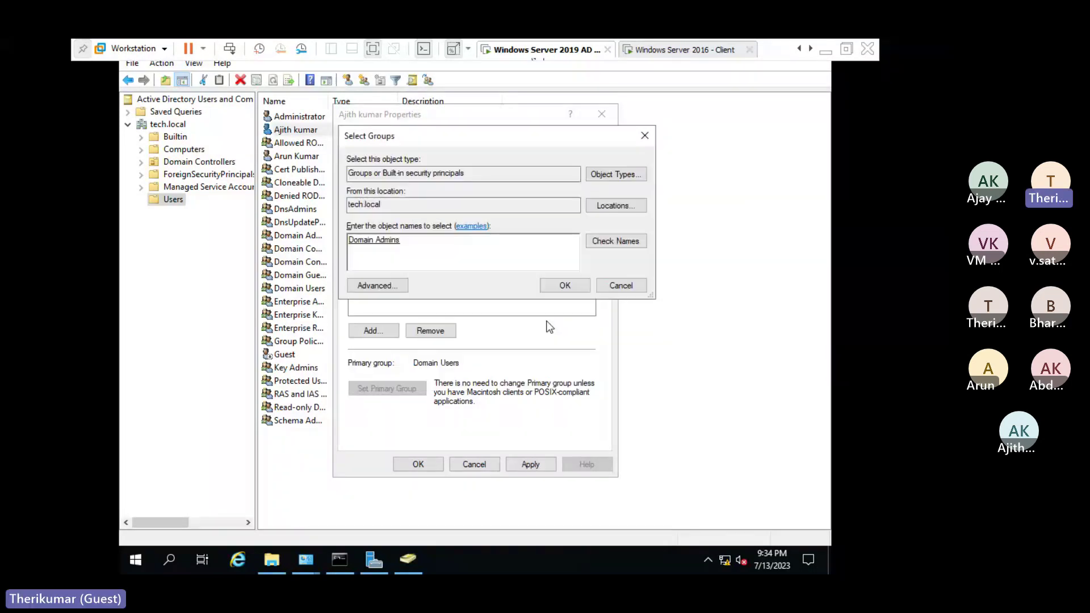
pyautogui.press('Return')
pyautogui.click(532, 463)
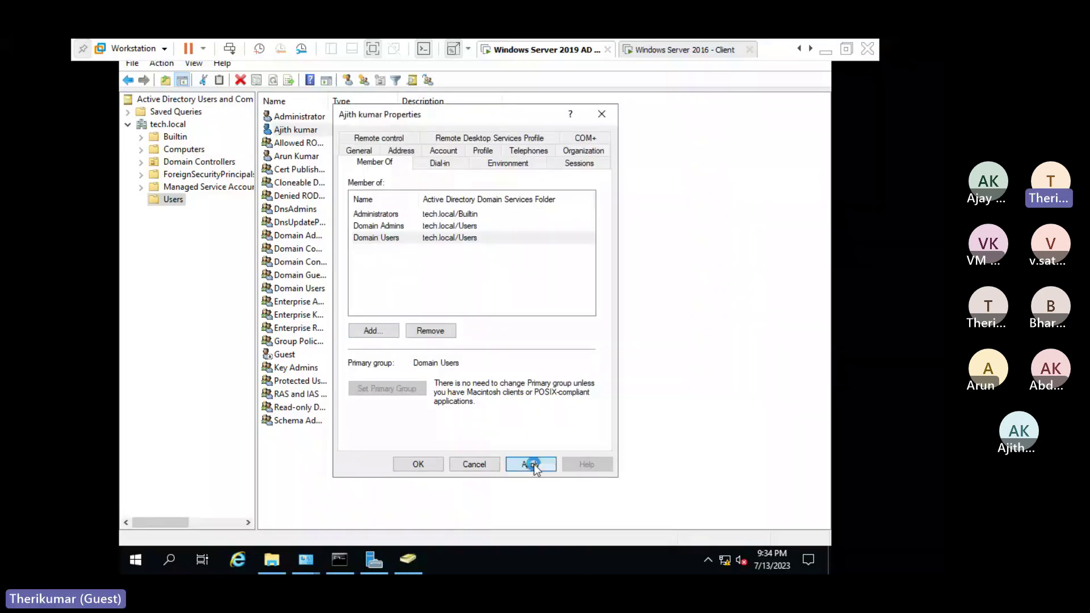
pyautogui.click(420, 465)
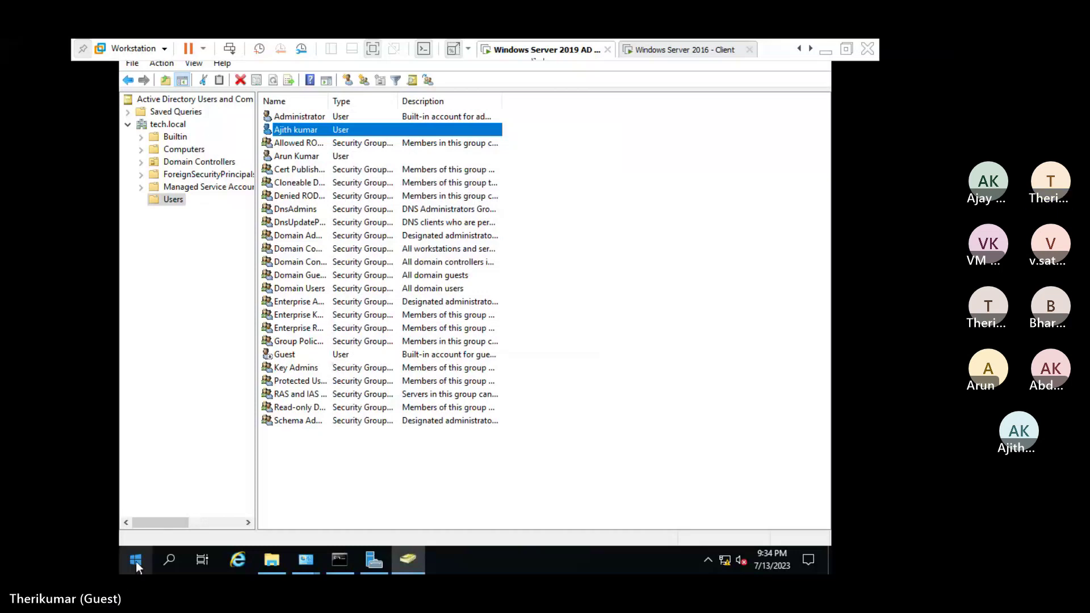
# Run appwiz.cpl to view installed updates, close it, and bring the System window forward.
pyautogui.click(135, 561)
pyautogui.rightClick(135, 561)
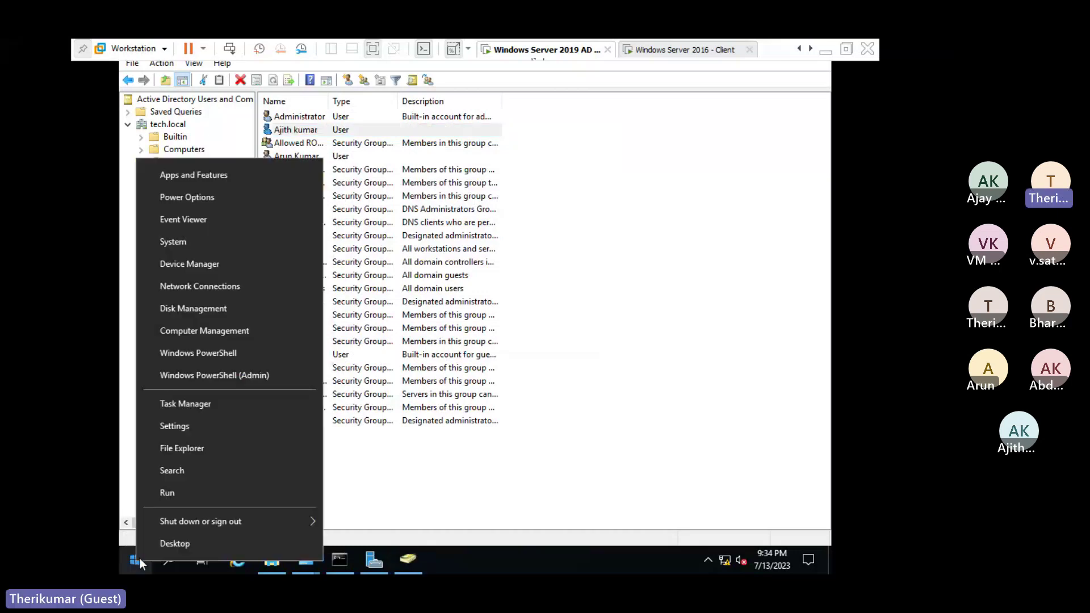
pyautogui.click(180, 494)
pyautogui.write('app')
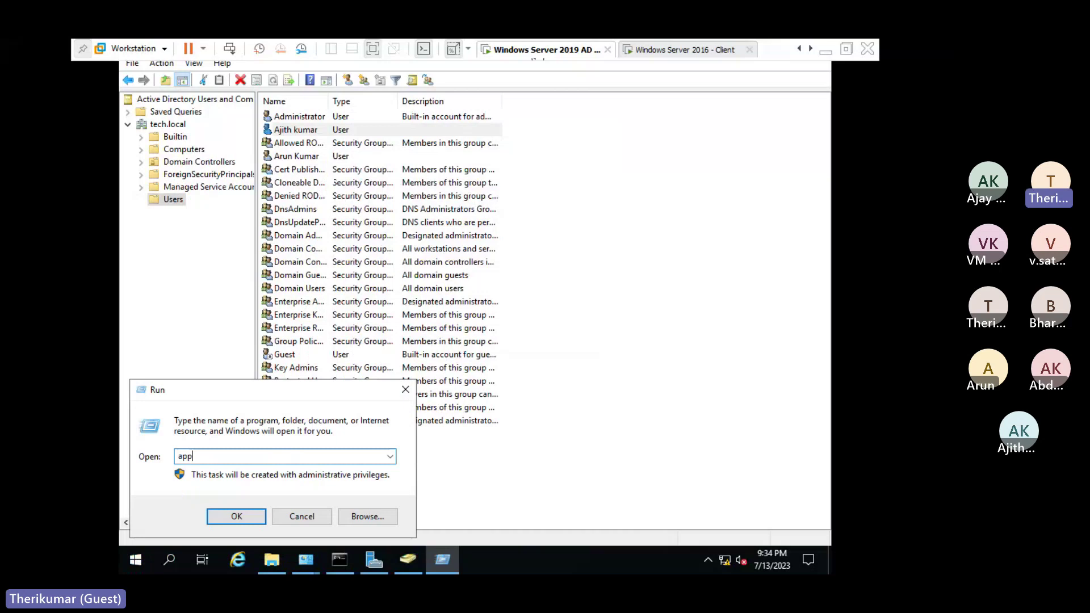
pyautogui.write('wiz.cpl')
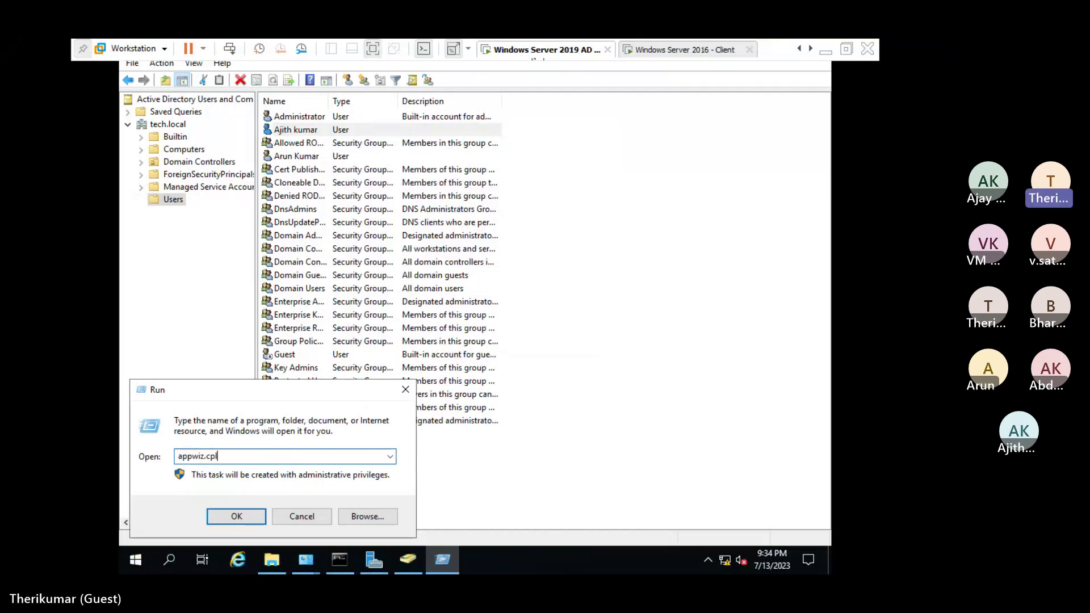
pyautogui.press('Return')
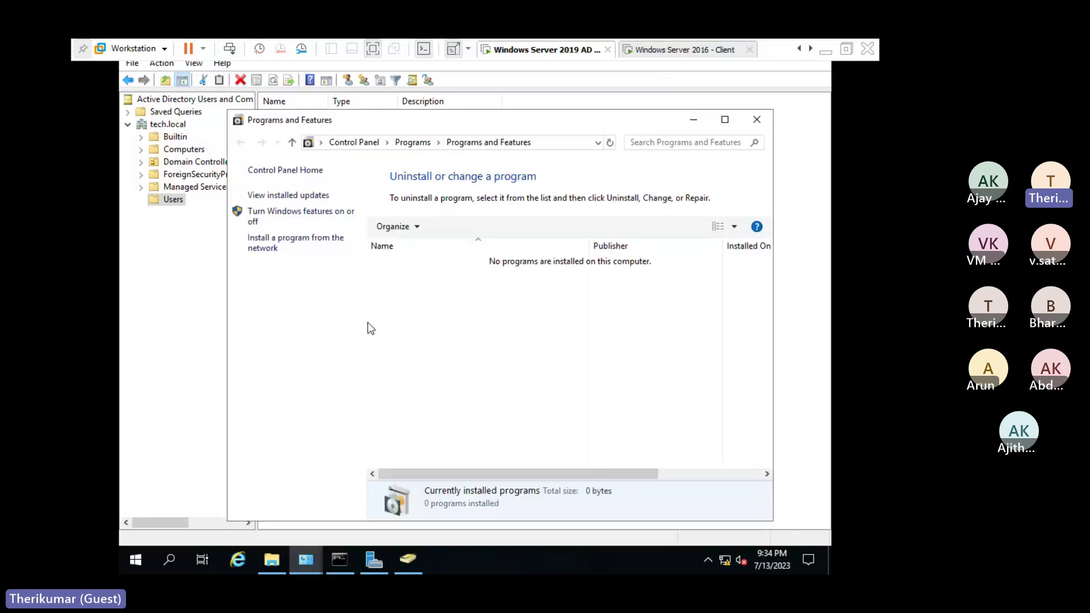
pyautogui.click(285, 199)
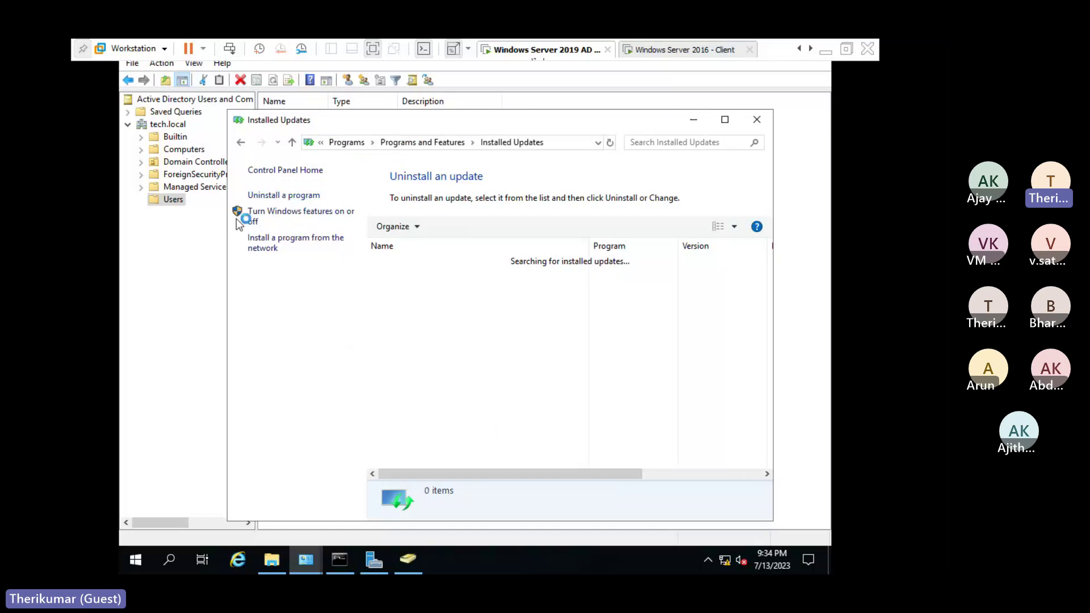
pyautogui.click(753, 121)
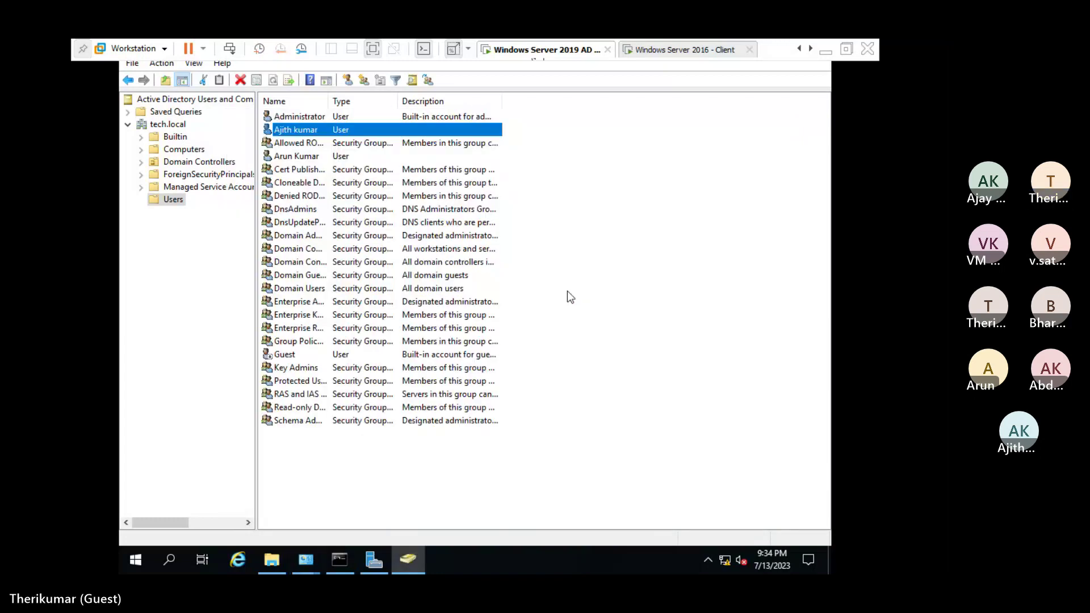
pyautogui.click(306, 560)
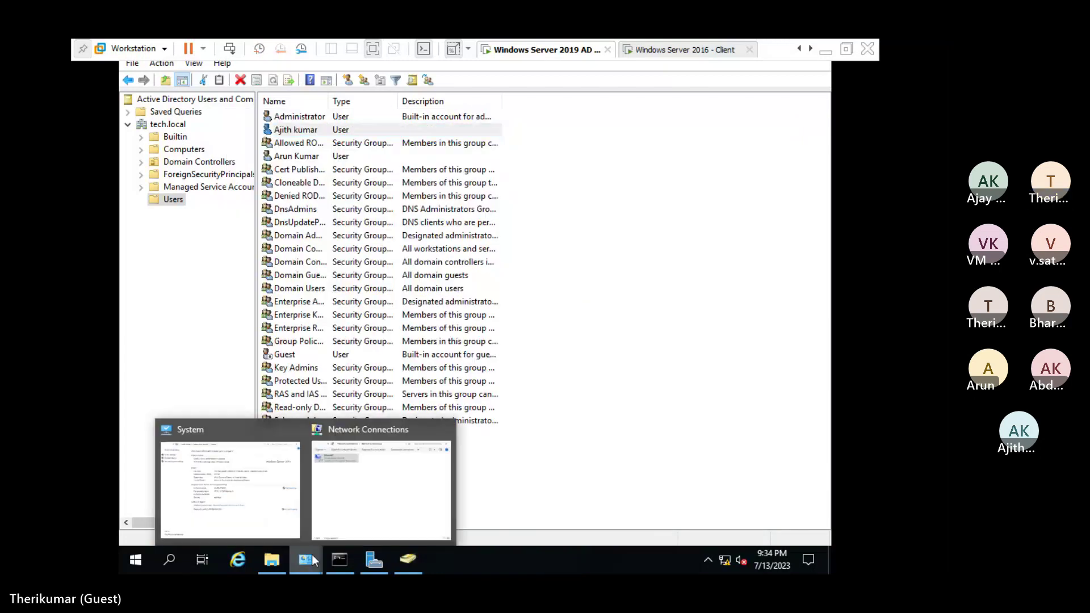
pyautogui.click(267, 499)
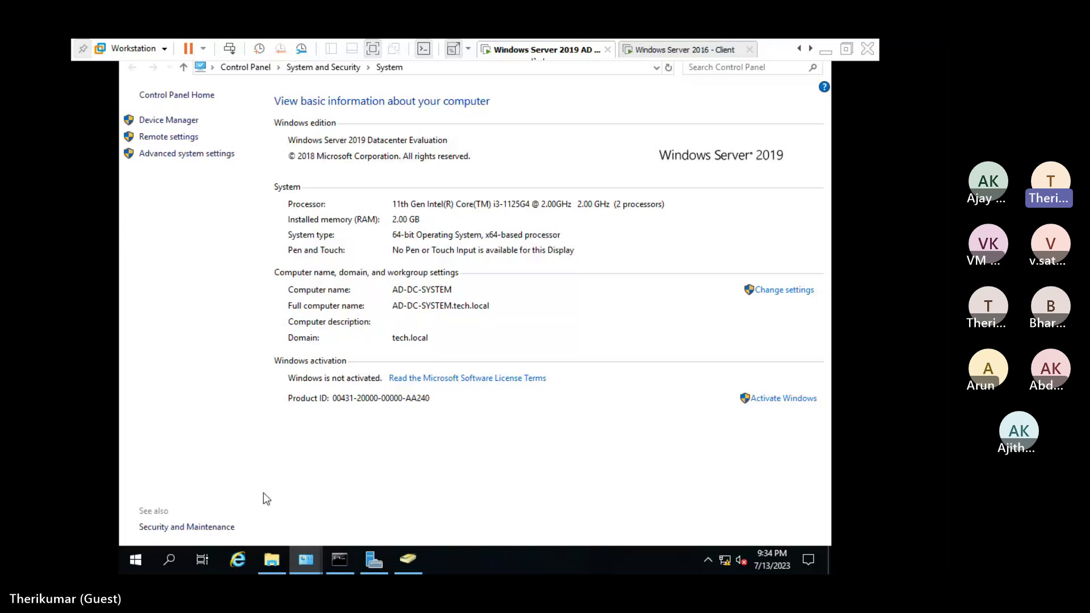
# On the client VM, sign in as Other user with the first domain user's logon name and password.
pyautogui.hotkey('ctrl', 'Tab')
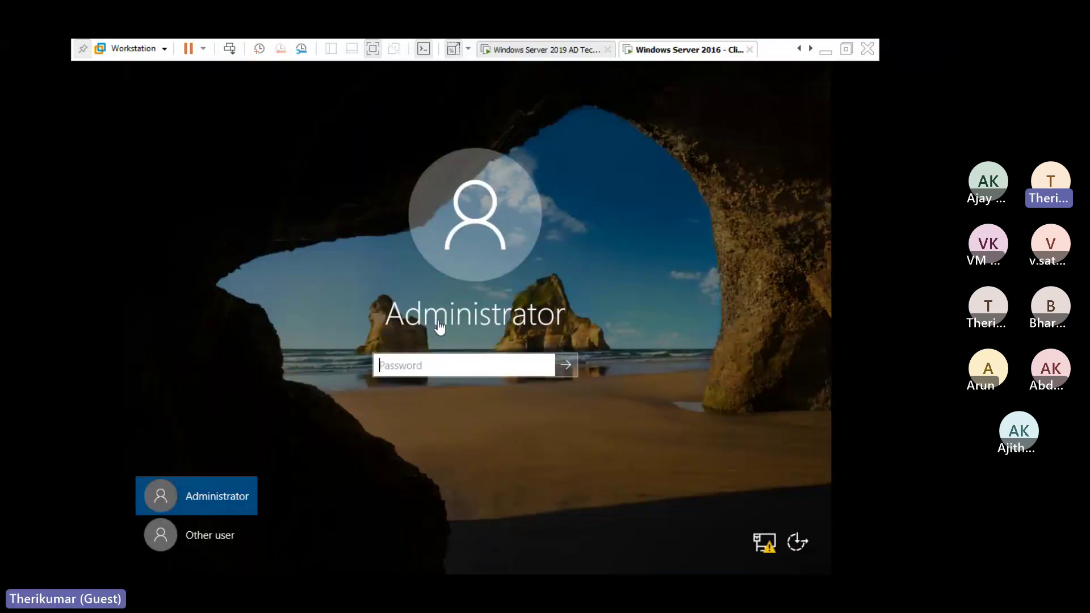
pyautogui.click(219, 540)
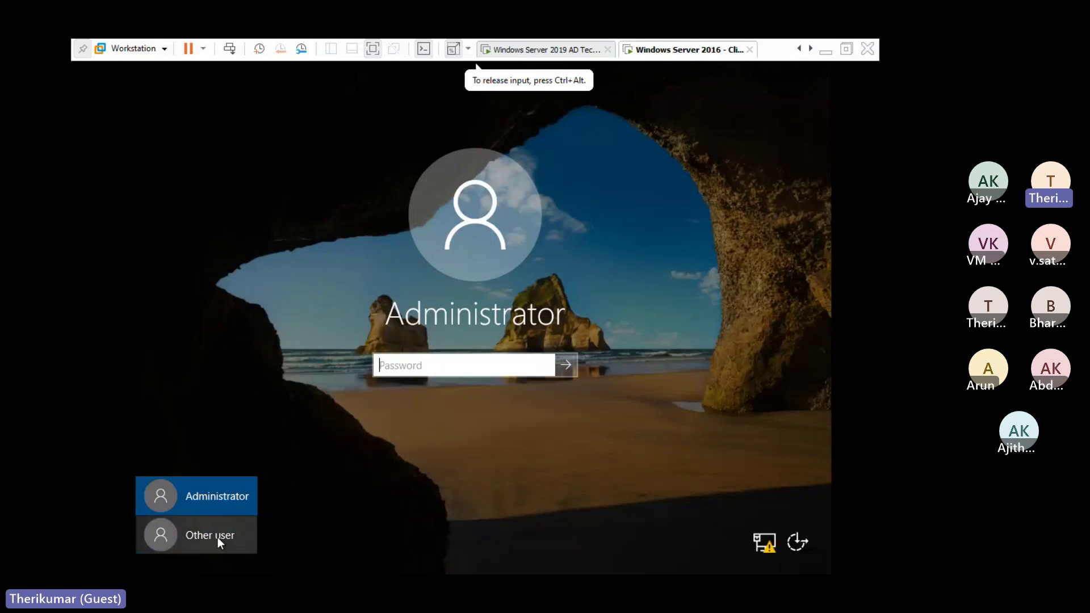
pyautogui.click(219, 540)
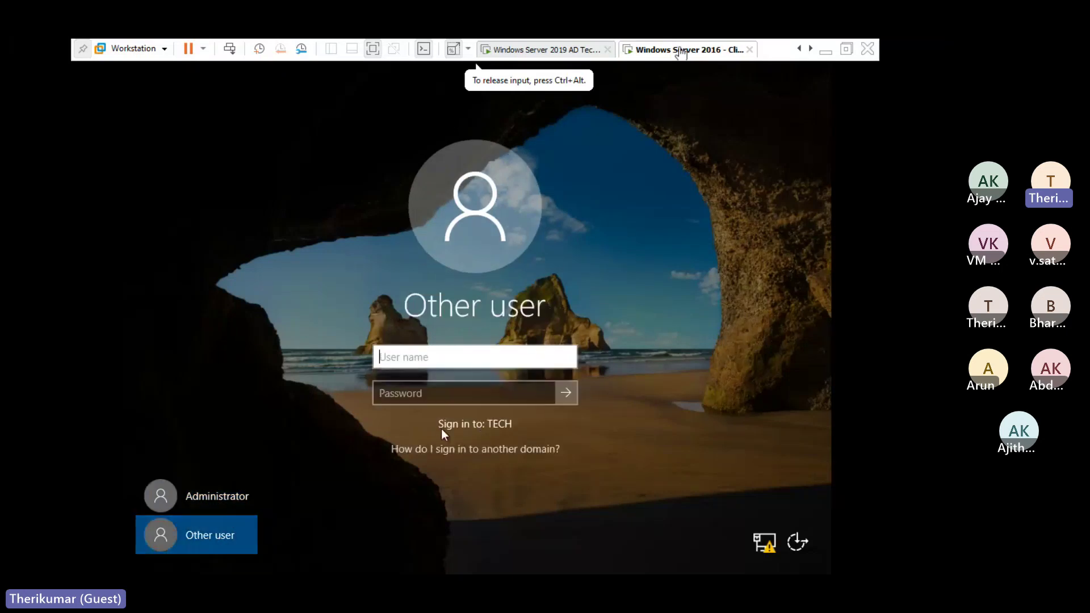
pyautogui.click(226, 488)
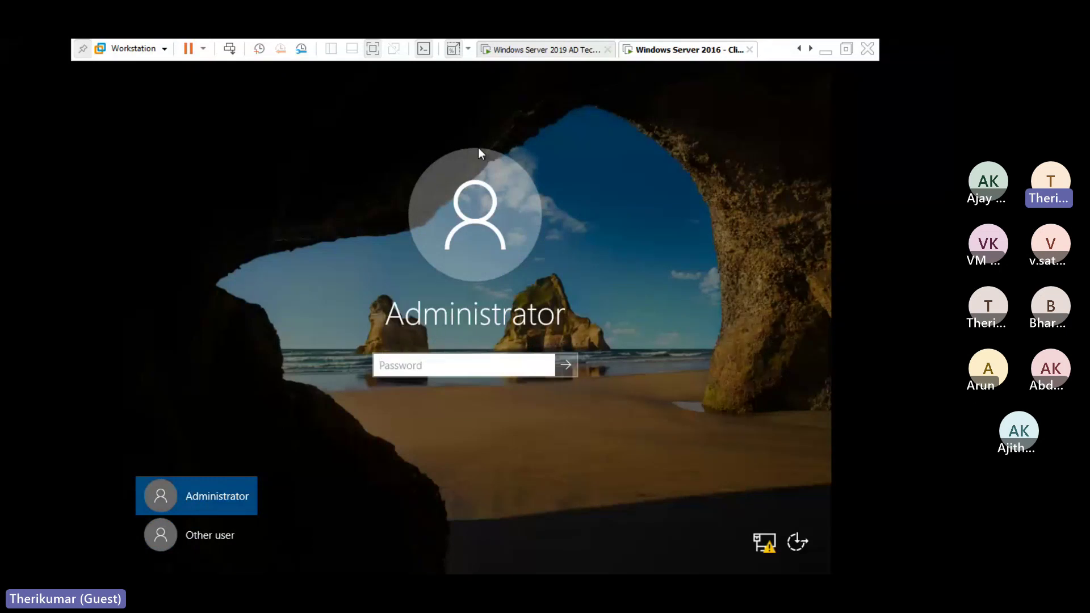
pyautogui.click(181, 543)
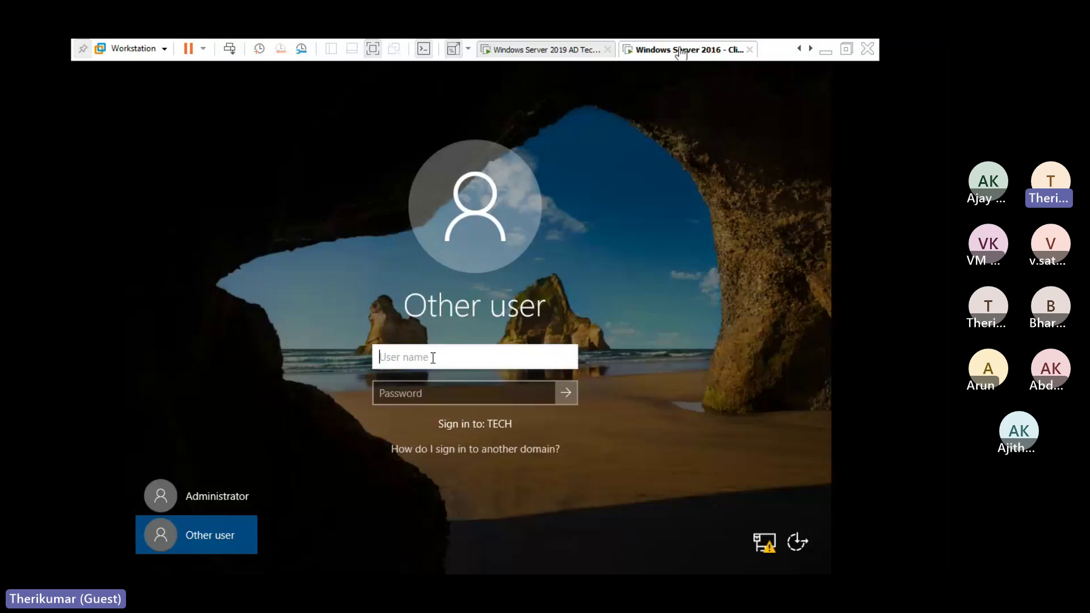
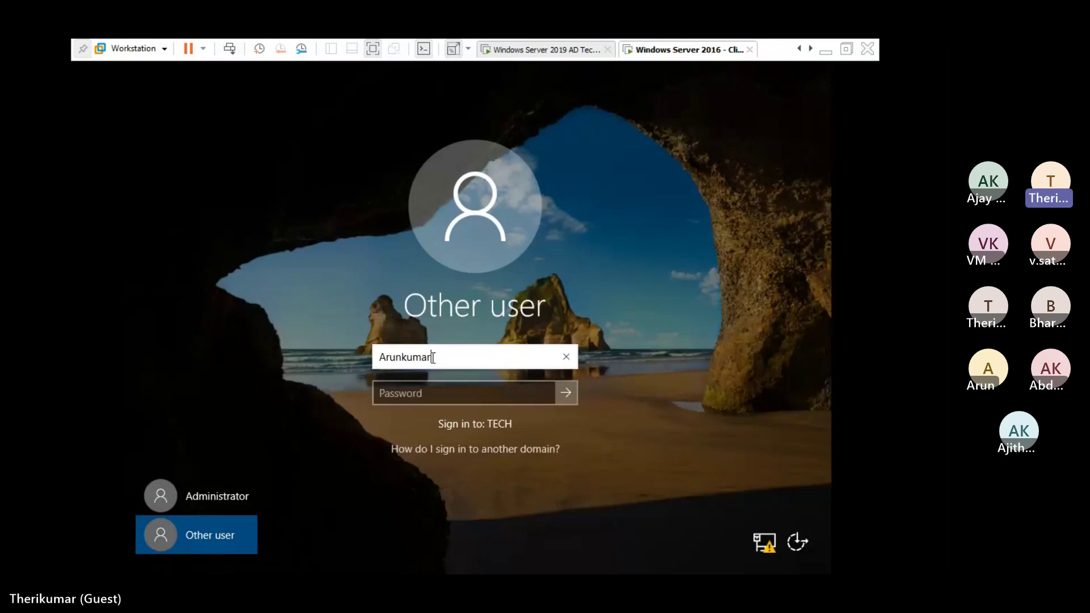
pyautogui.press('Tab')
pyautogui.write('****')
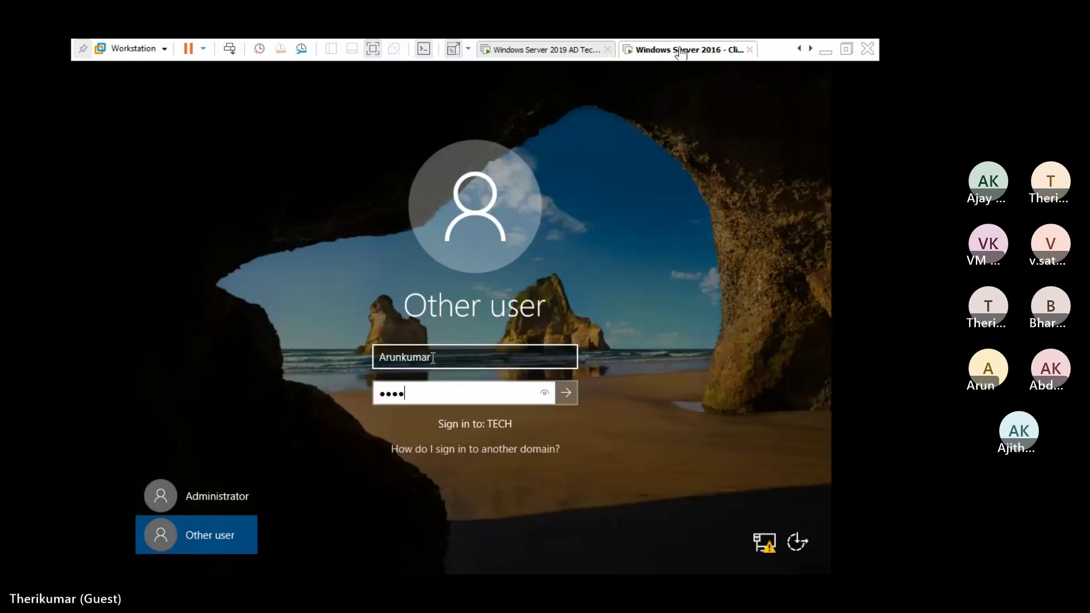
pyautogui.write('*******')
pyautogui.press('Return')
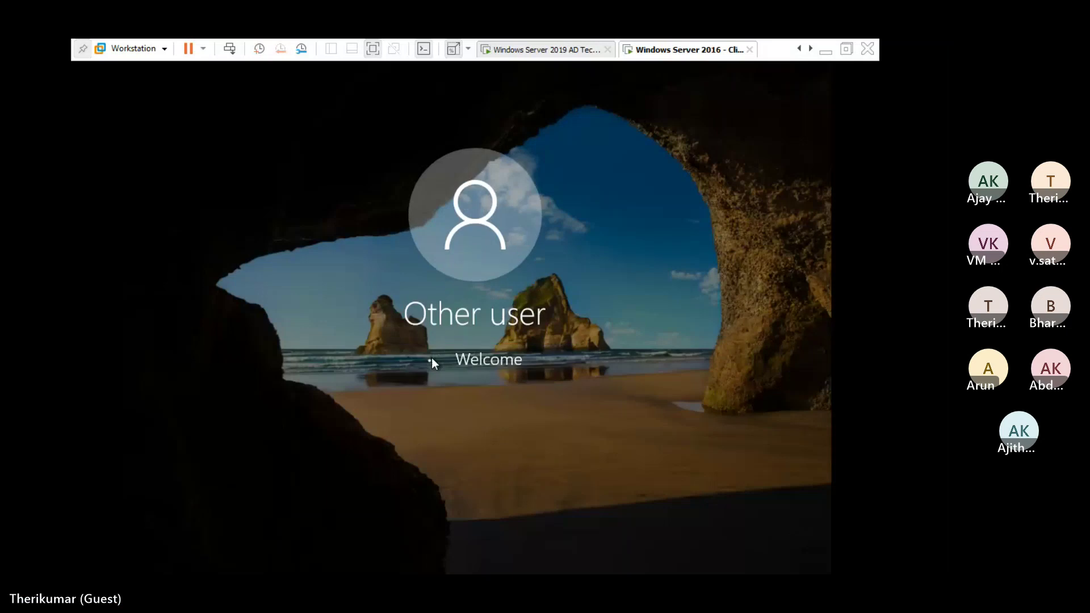
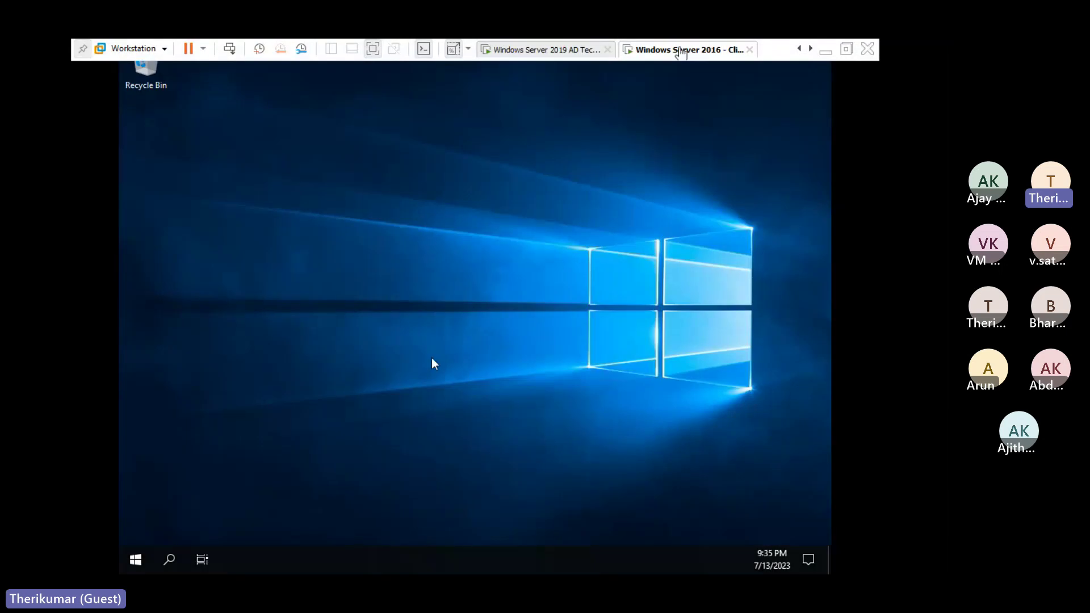
# Refresh the desktop and open Local Disk (C:) from This PC on the 2016 client.
pyautogui.rightClick(304, 355)
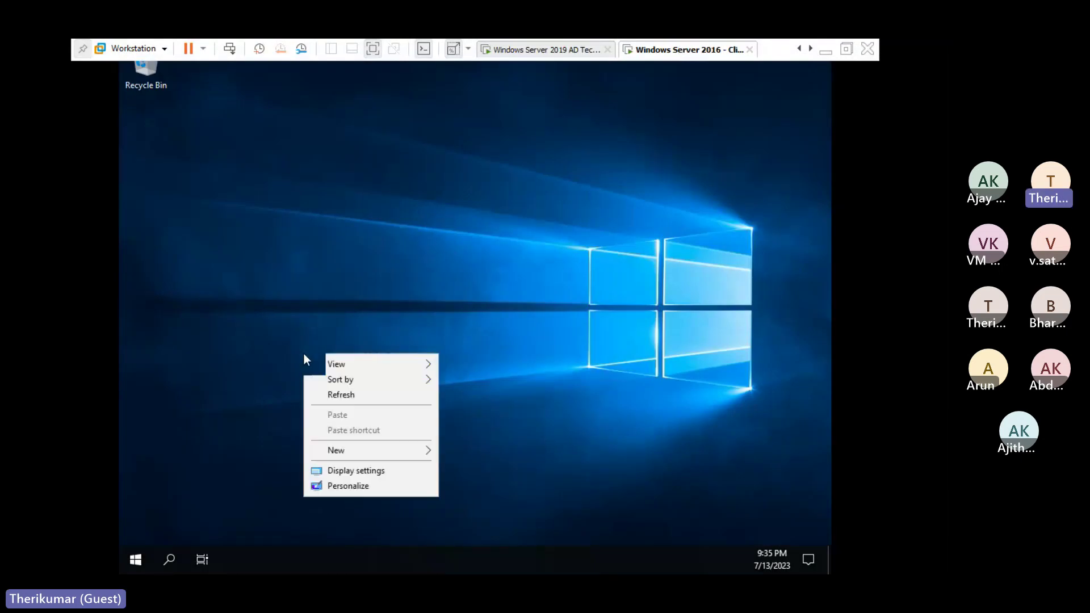
pyautogui.click(335, 395)
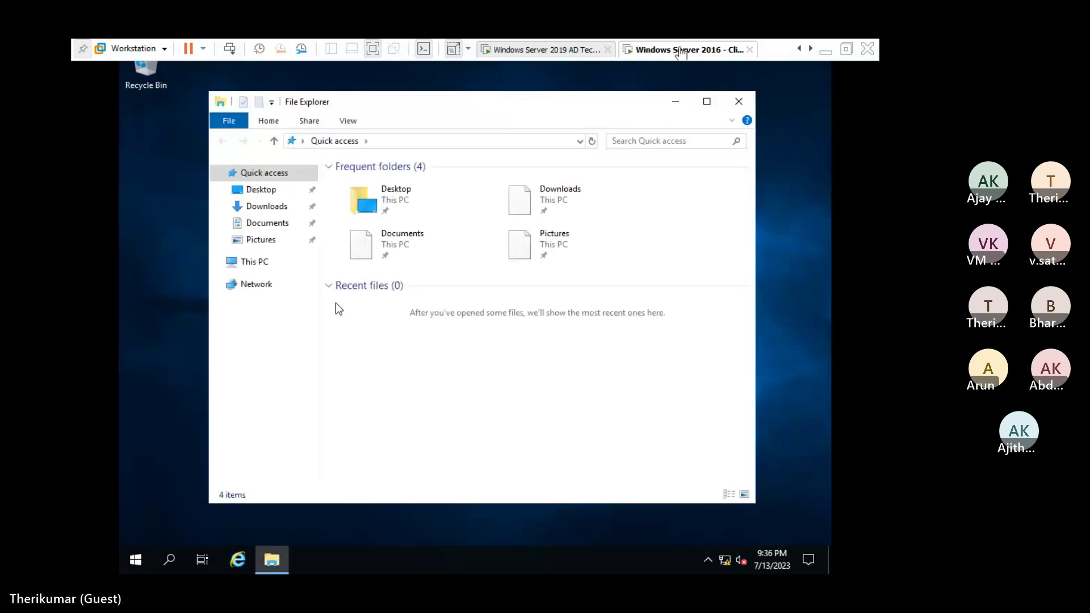
pyautogui.click(266, 265)
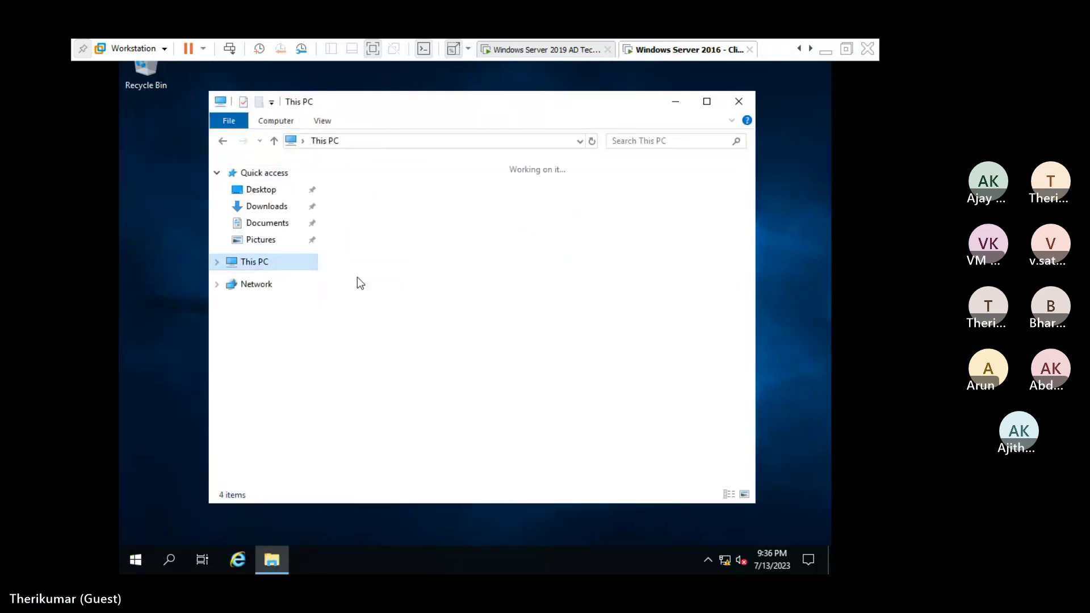
pyautogui.click(403, 370)
pyautogui.doubleClick(404, 369)
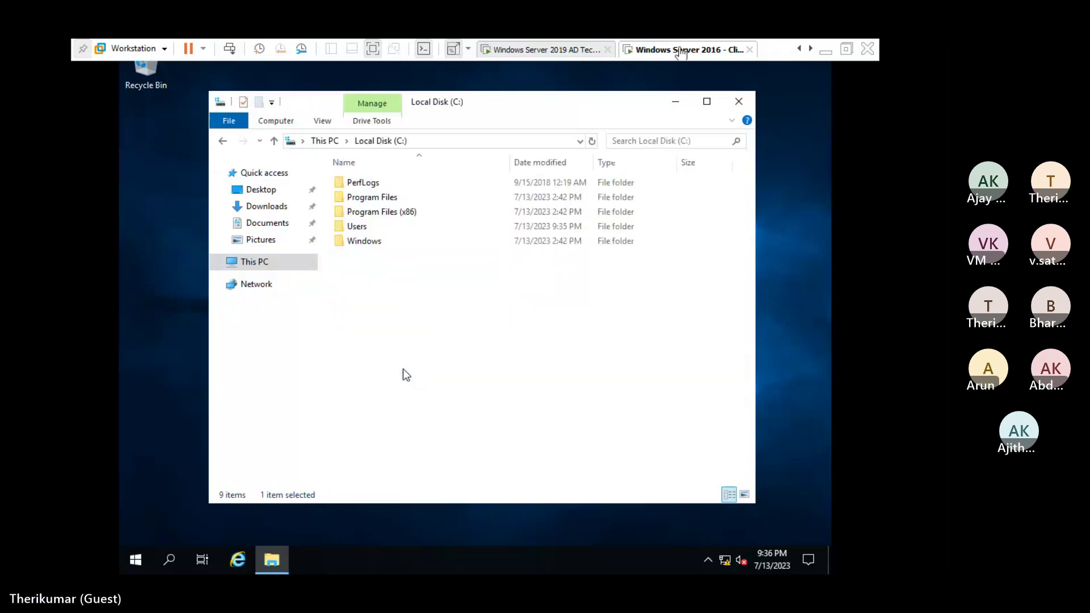
# Create a New folder on C: and permanently delete it with Shift+Delete.
pyautogui.rightClick(387, 302)
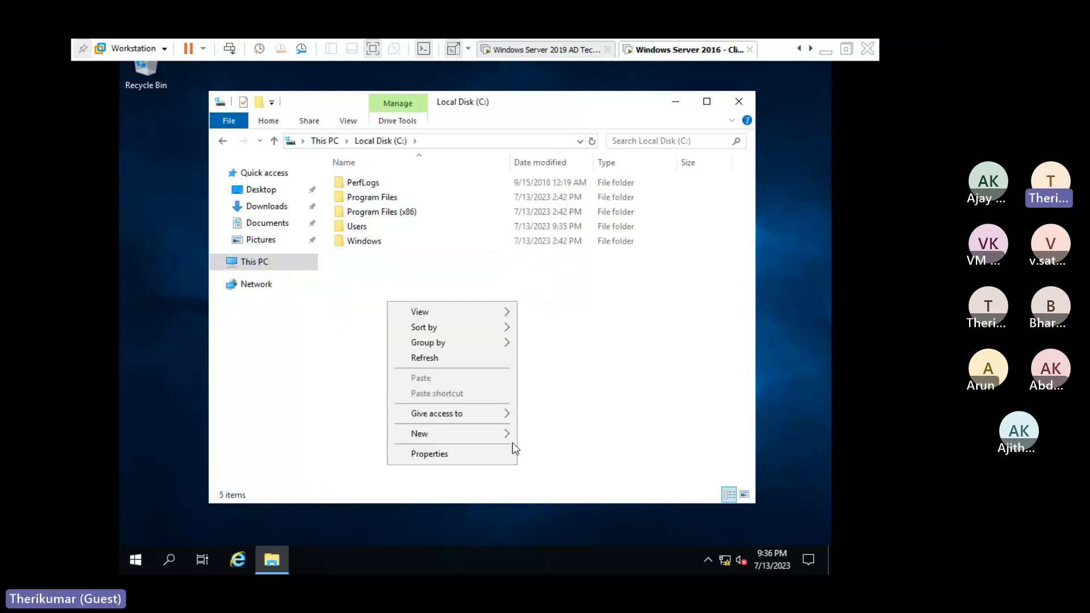
pyautogui.moveTo(506, 434)
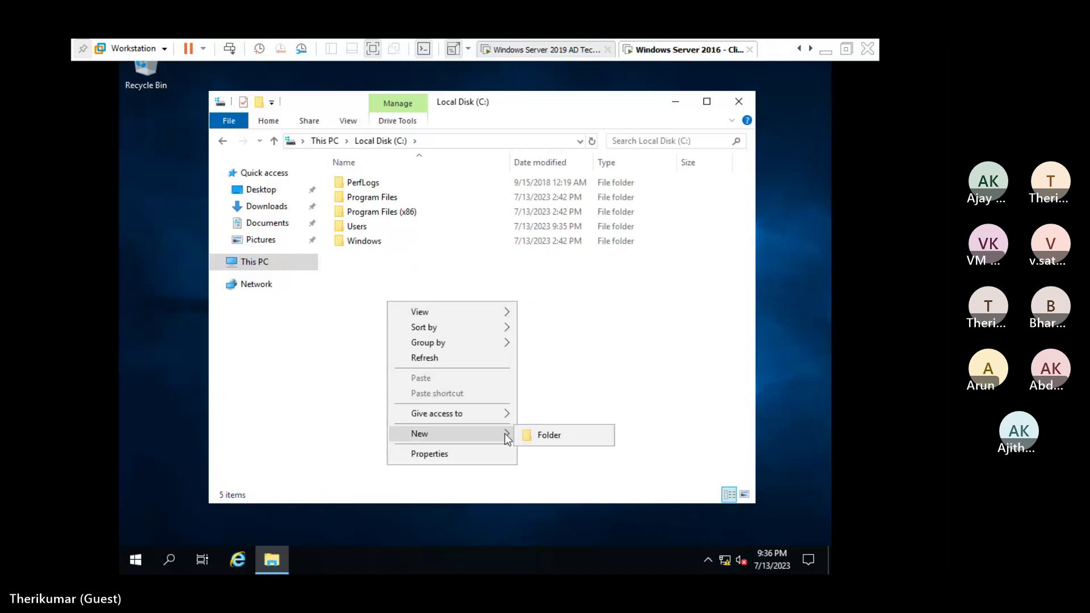
pyautogui.click(546, 435)
pyautogui.click(436, 286)
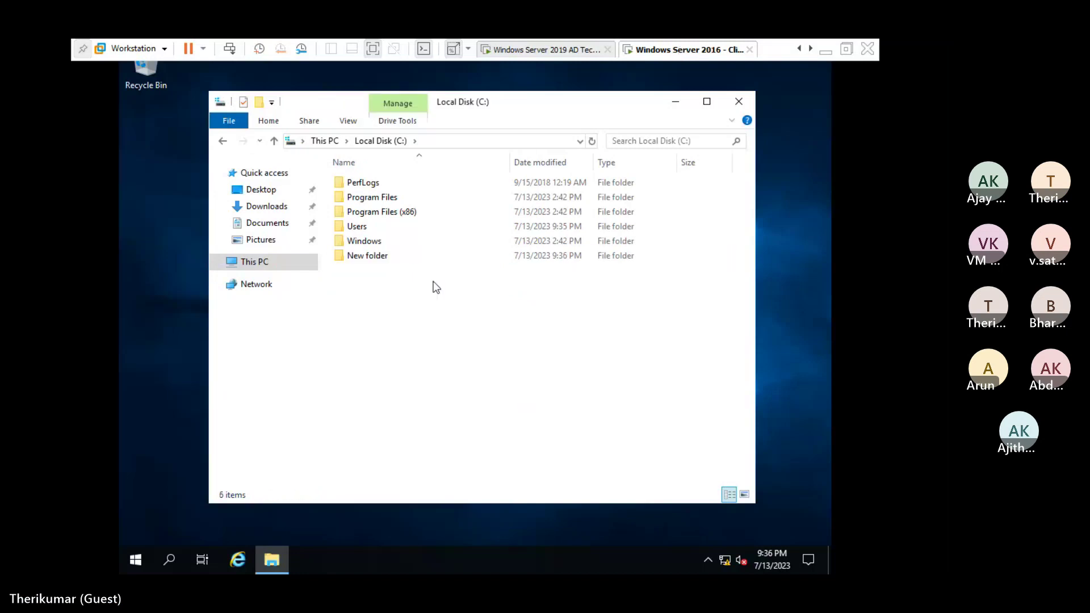
pyautogui.click(408, 261)
pyautogui.hotkey('shift', 'Delete')
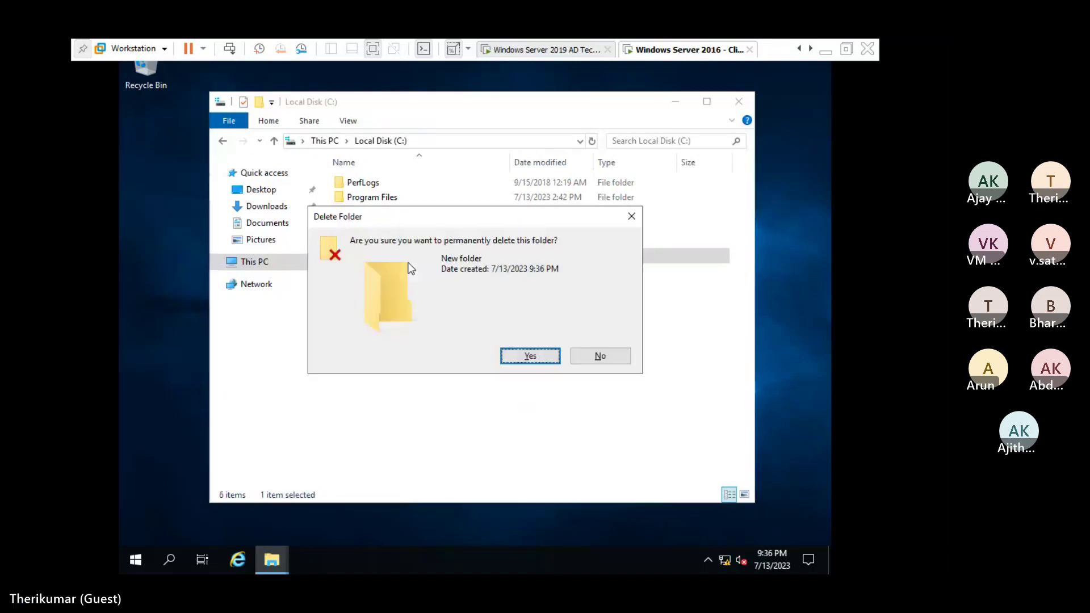
pyautogui.press('Return')
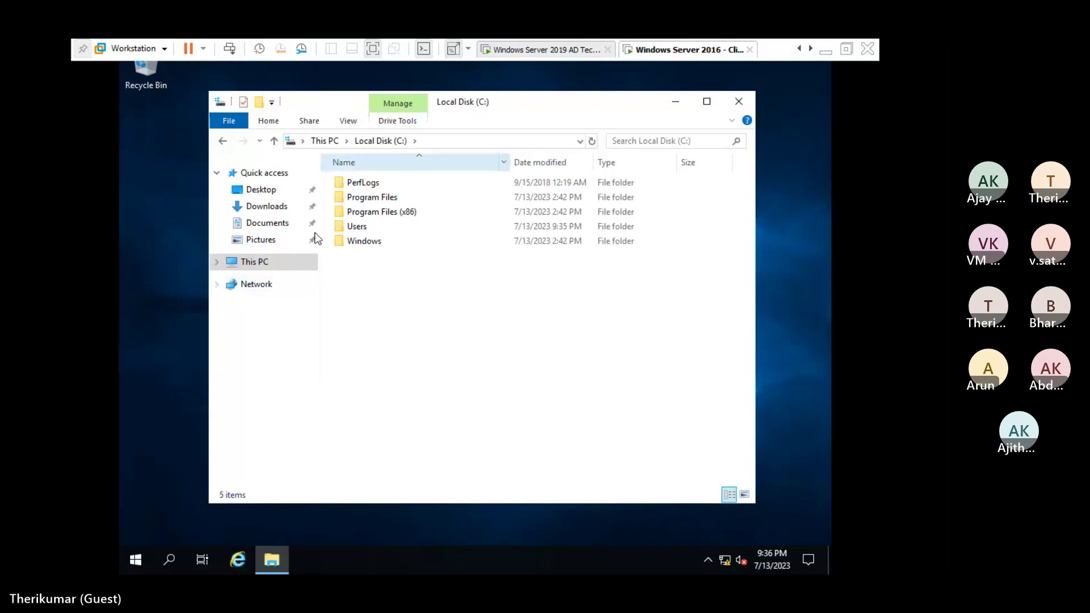
# Open Computer Management from Server Manager Tools on the Server 2019 domain controller.
pyautogui.click(523, 51)
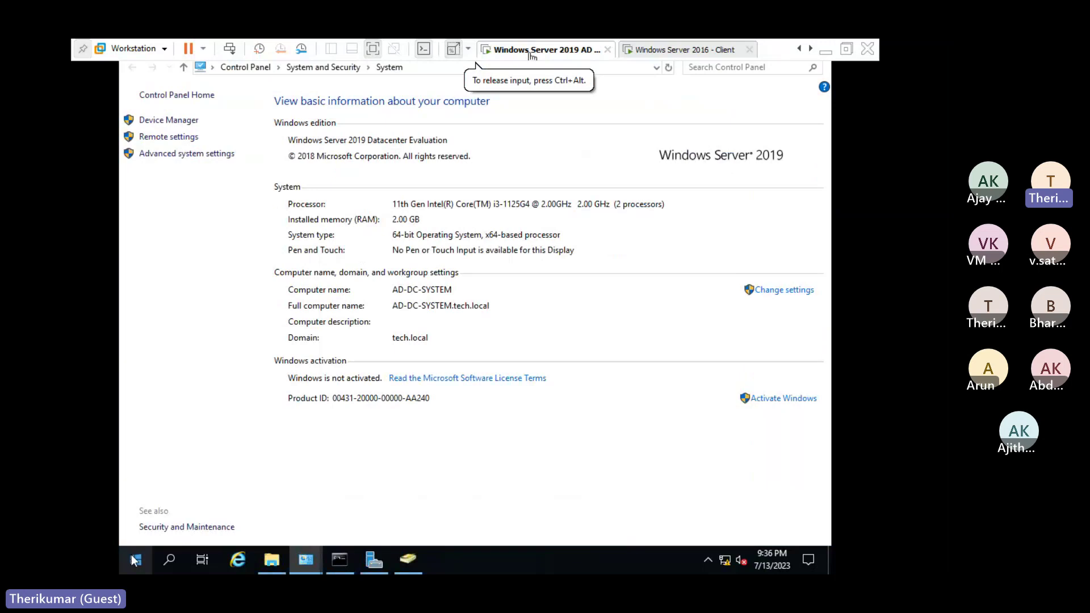
pyautogui.click(370, 560)
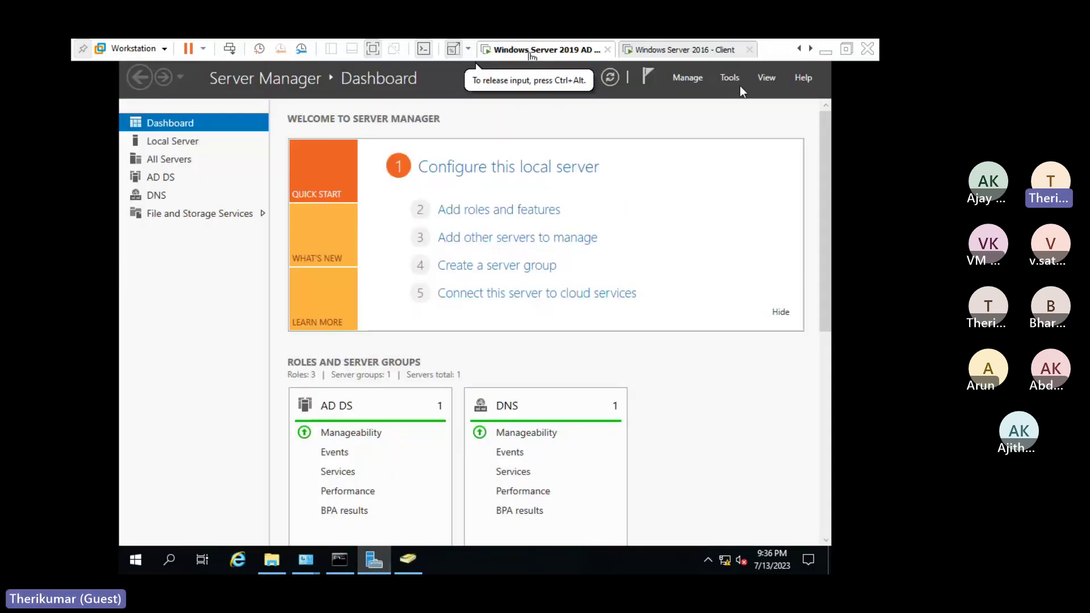
pyautogui.click(735, 76)
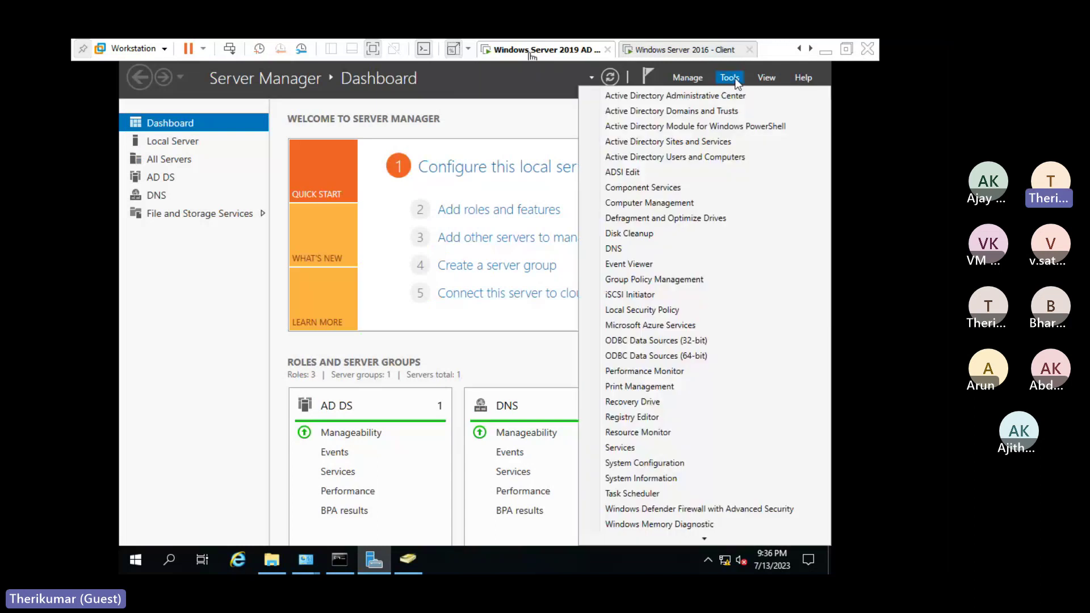
pyautogui.click(670, 203)
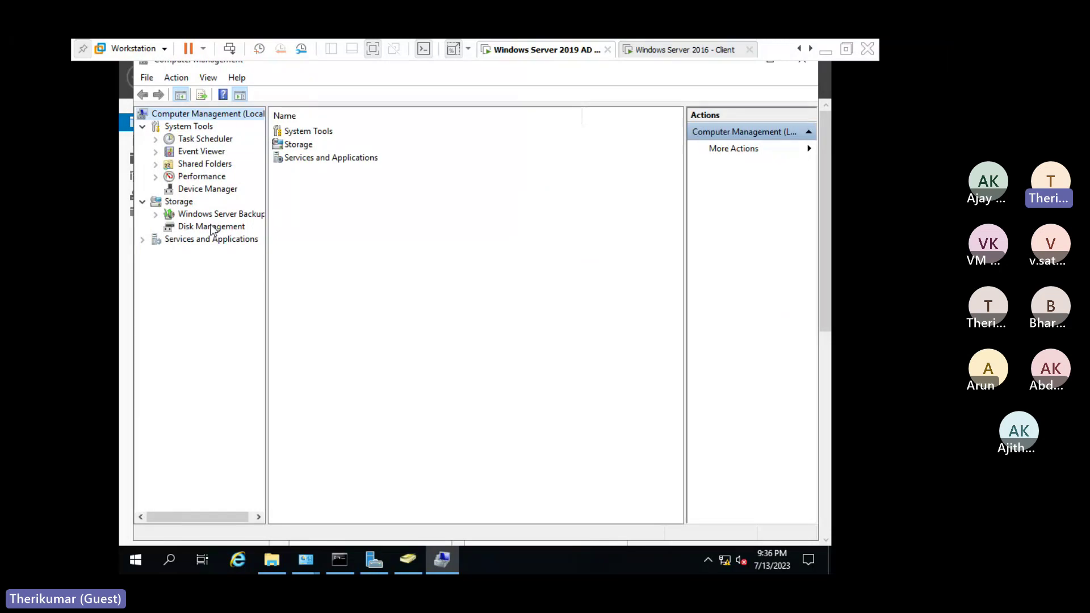
# View Device Manager and Disk Management on the DC, then return to the 2016 client.
pyautogui.click(219, 189)
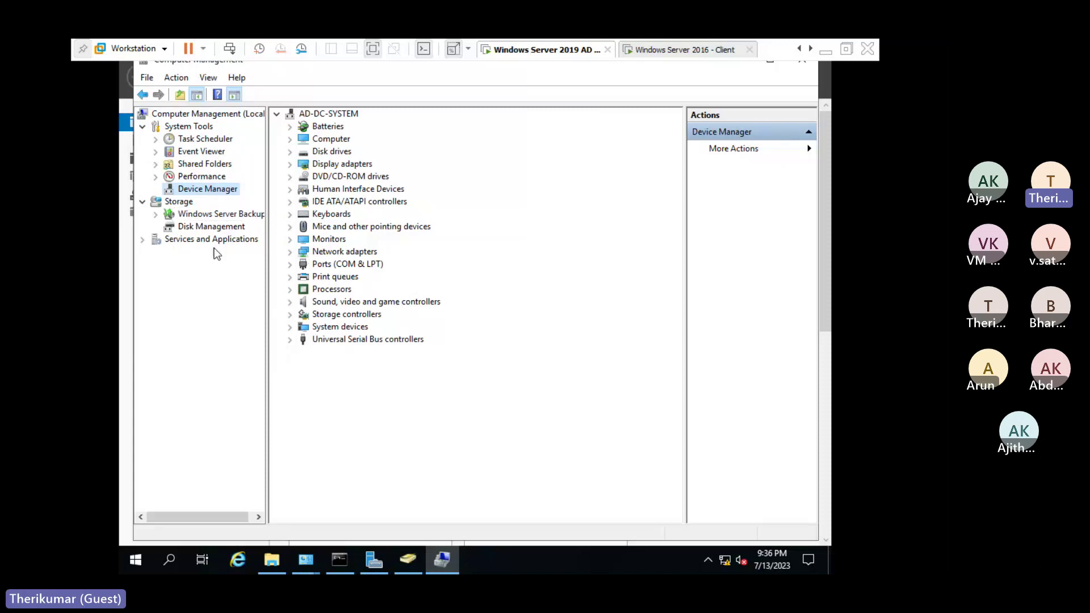
pyautogui.click(211, 226)
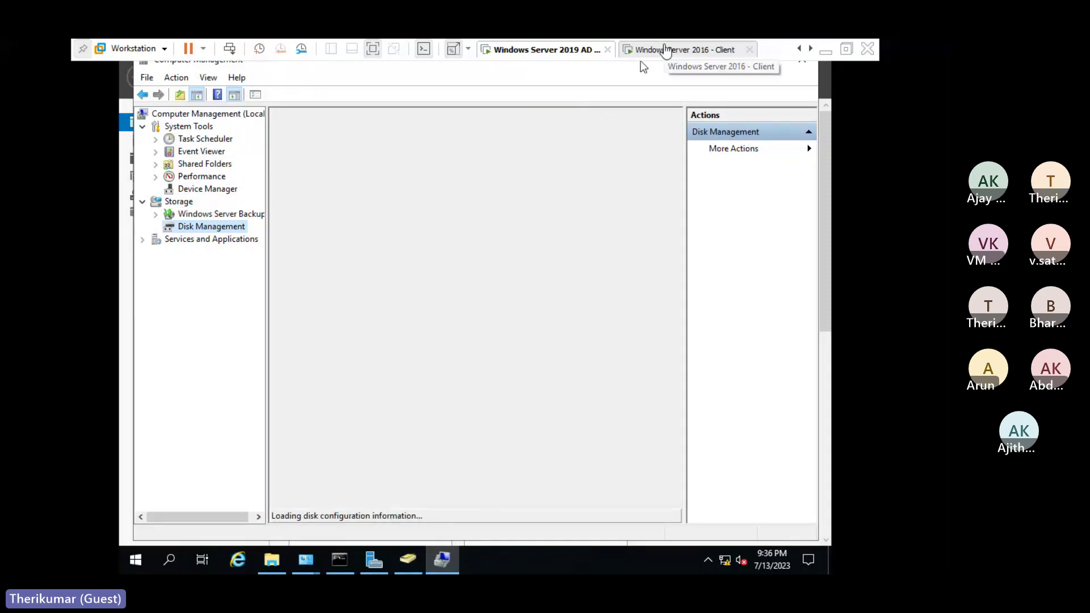
pyautogui.click(666, 50)
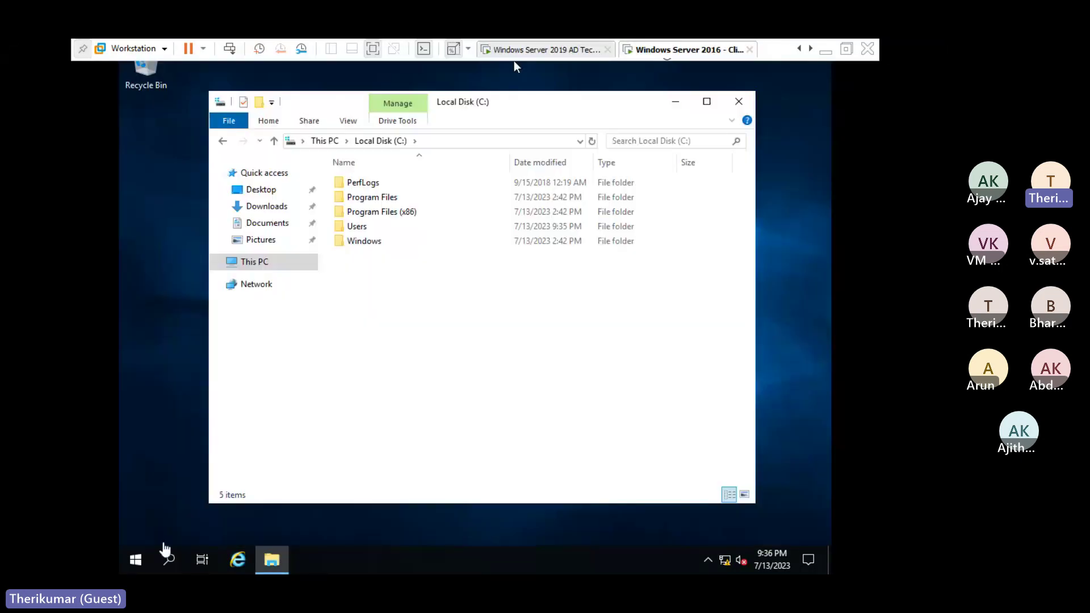
# Run compmgmt.msc on the 2016 client to open Computer Management.
pyautogui.click(516, 67)
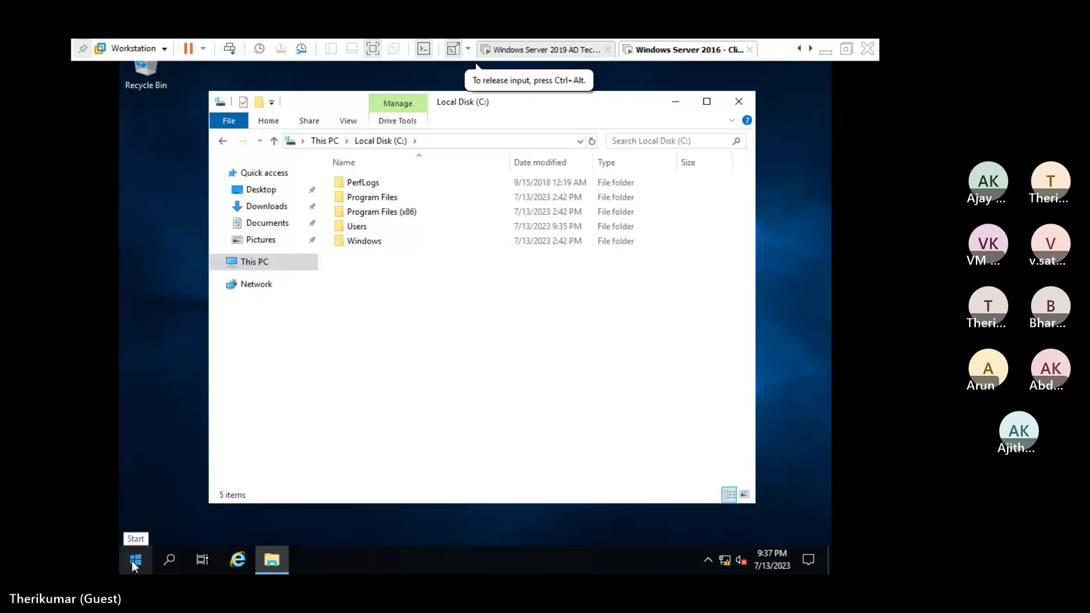
pyautogui.click(134, 561)
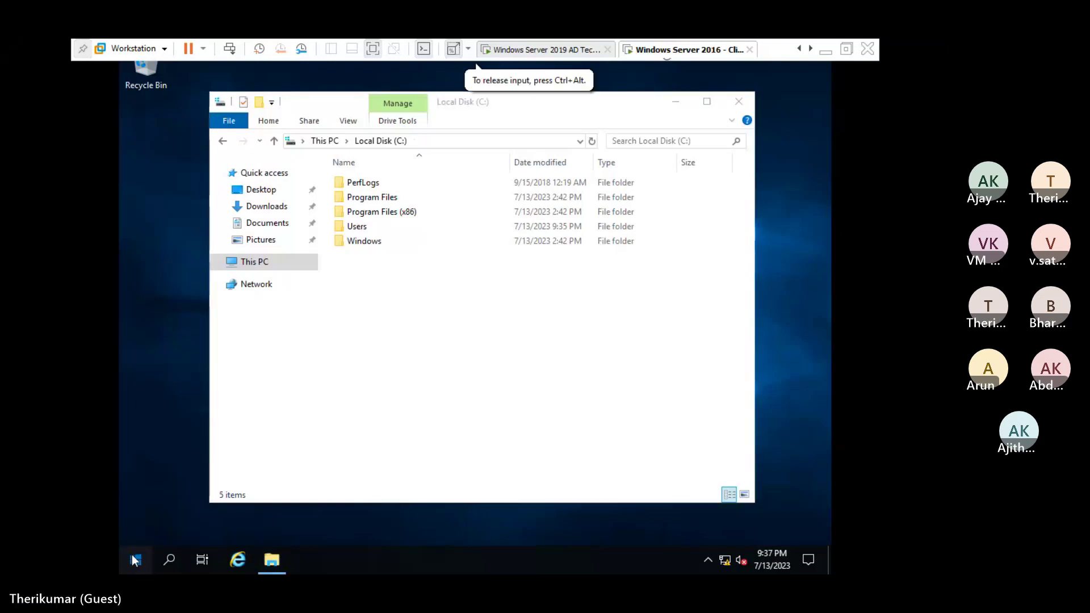
pyautogui.write('compute')
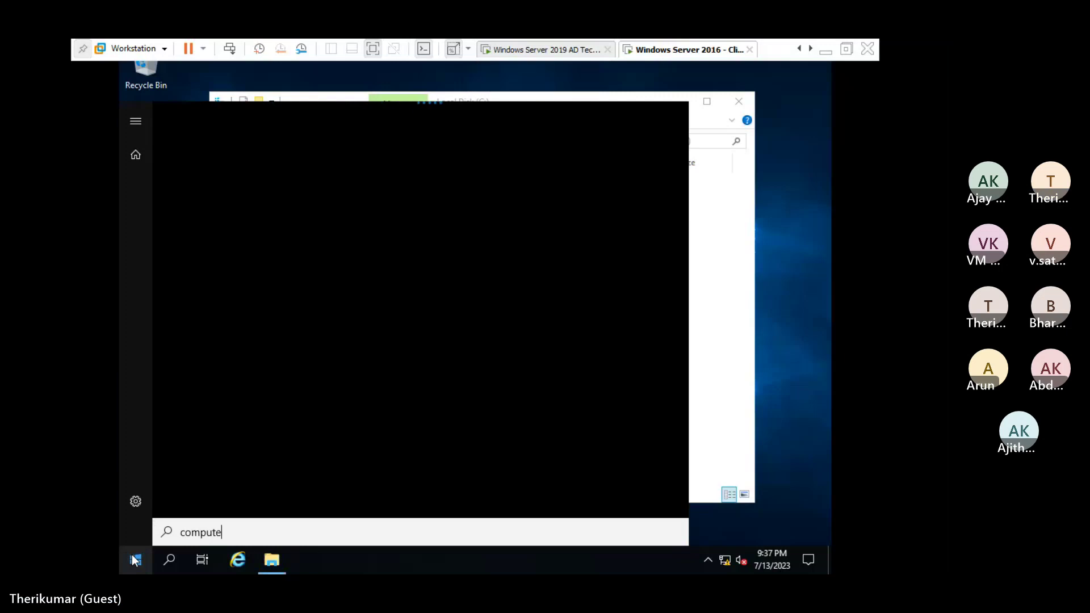
pyautogui.write('r')
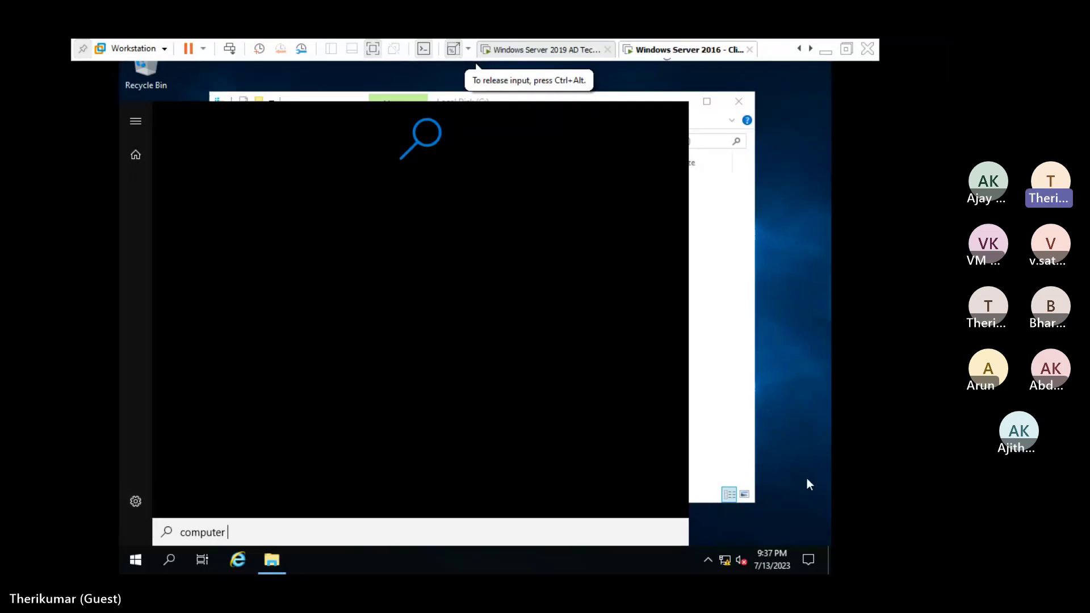
pyautogui.press('super+r')
pyautogui.write('com')
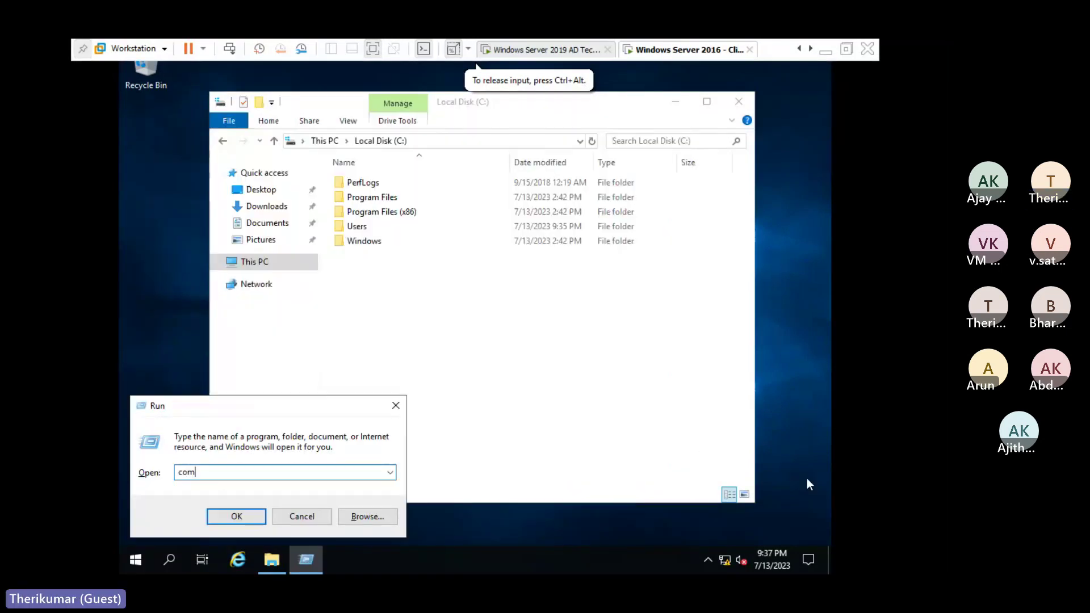
pyautogui.write('pmgmt.msc')
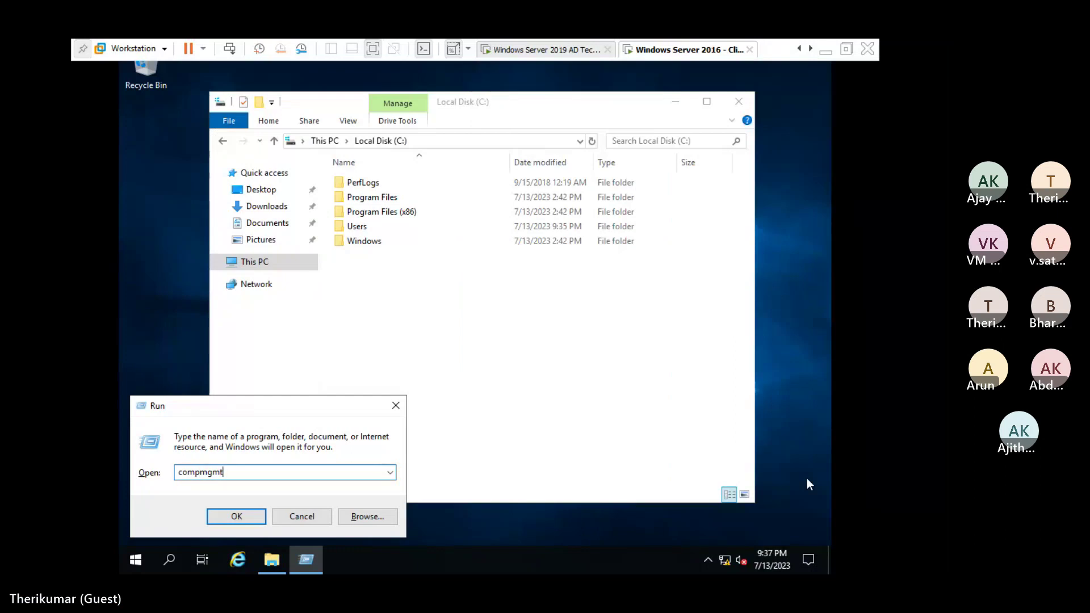
pyautogui.press('Return')
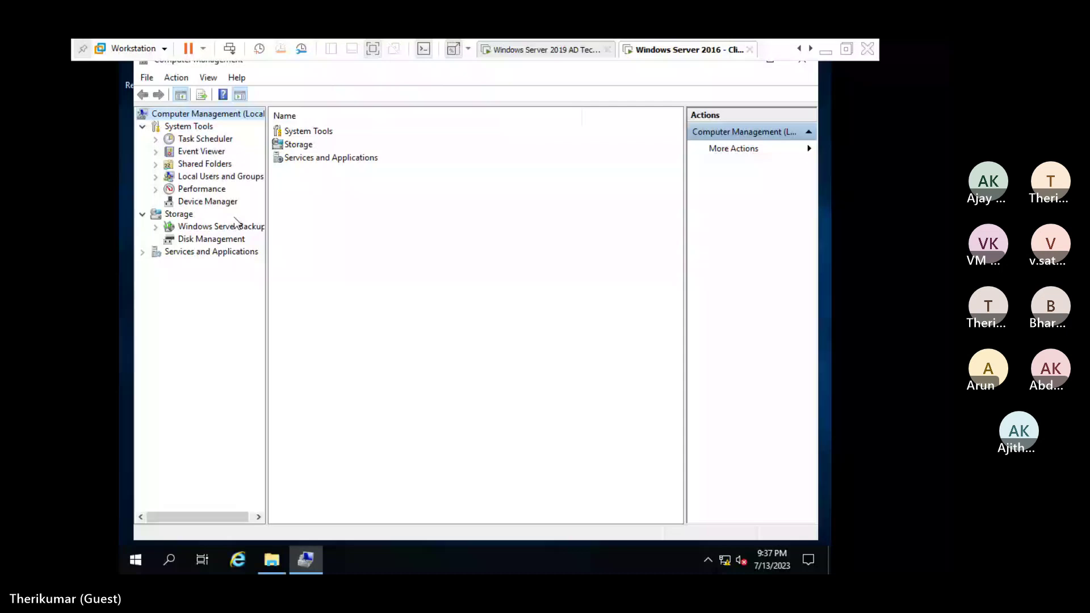
# View Device Manager past the standard-user warning, hit Disk Management's access-denied error, then go to the Windows 10 VM.
pyautogui.click(207, 201)
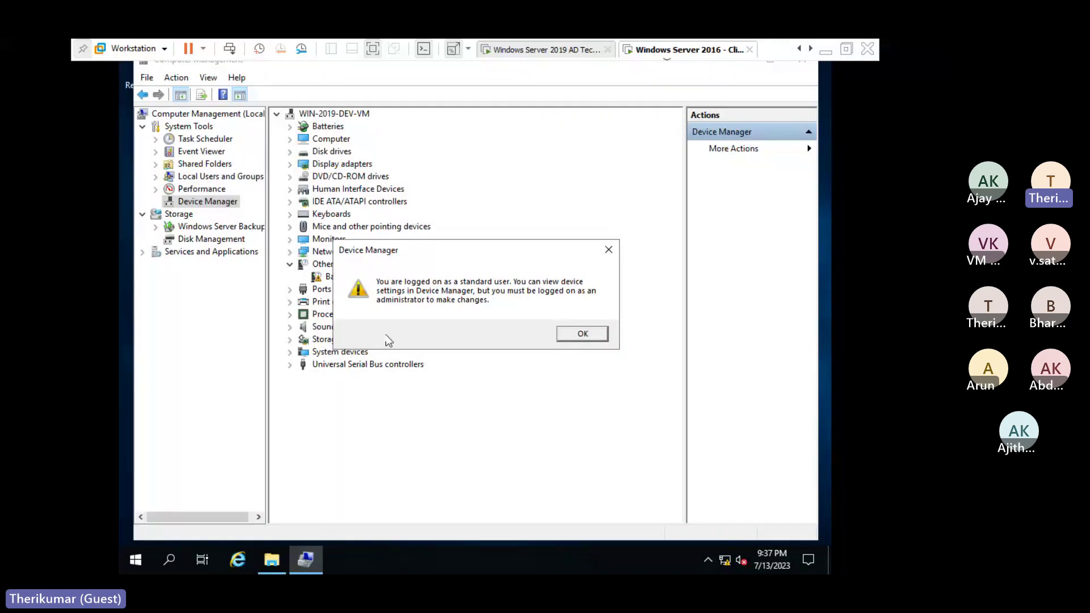
pyautogui.click(571, 335)
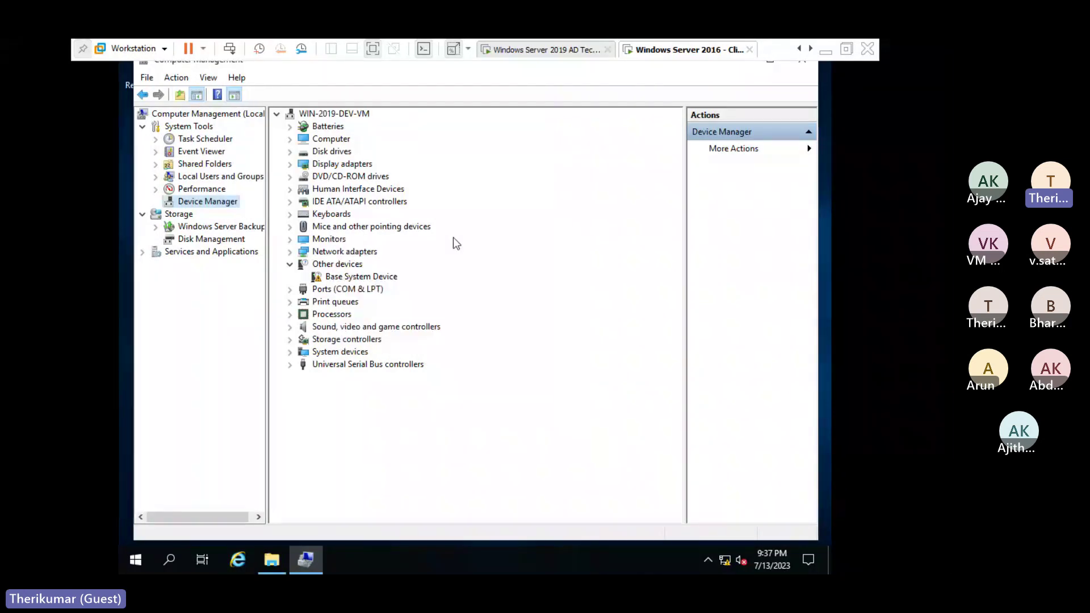
pyautogui.click(203, 240)
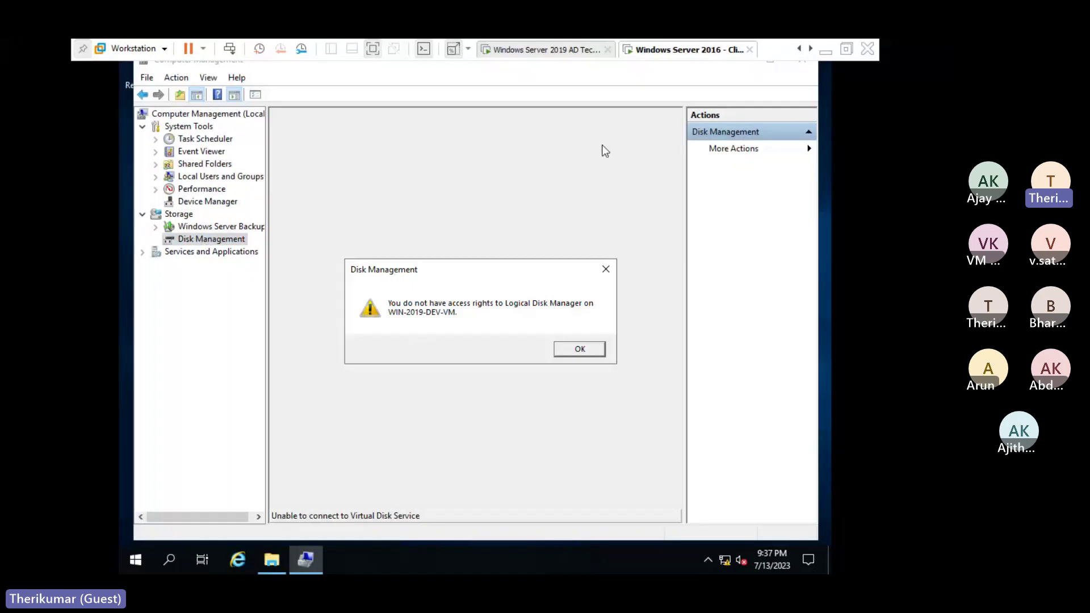
pyautogui.click(811, 48)
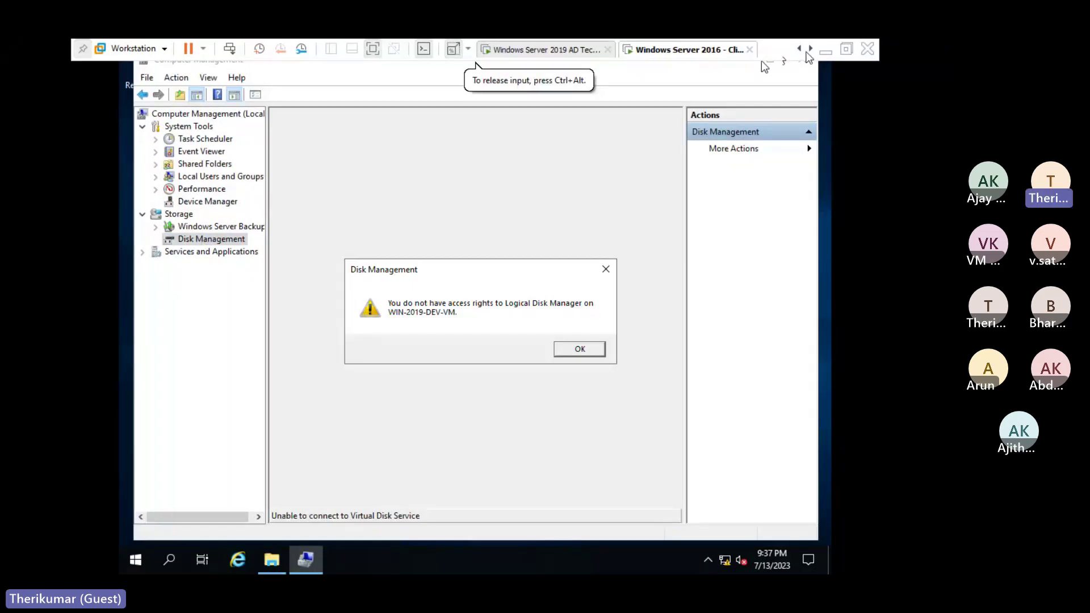
pyautogui.click(679, 51)
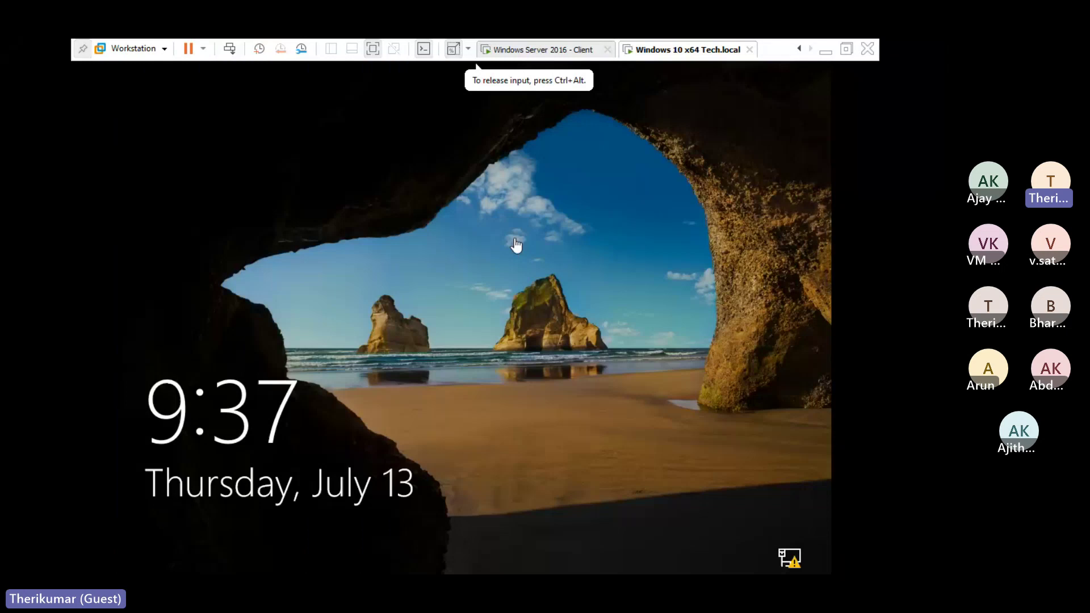
# Sign in to the Windows 10 VM as another TECH domain user, then return to the 2016 client.
pyautogui.click(517, 246)
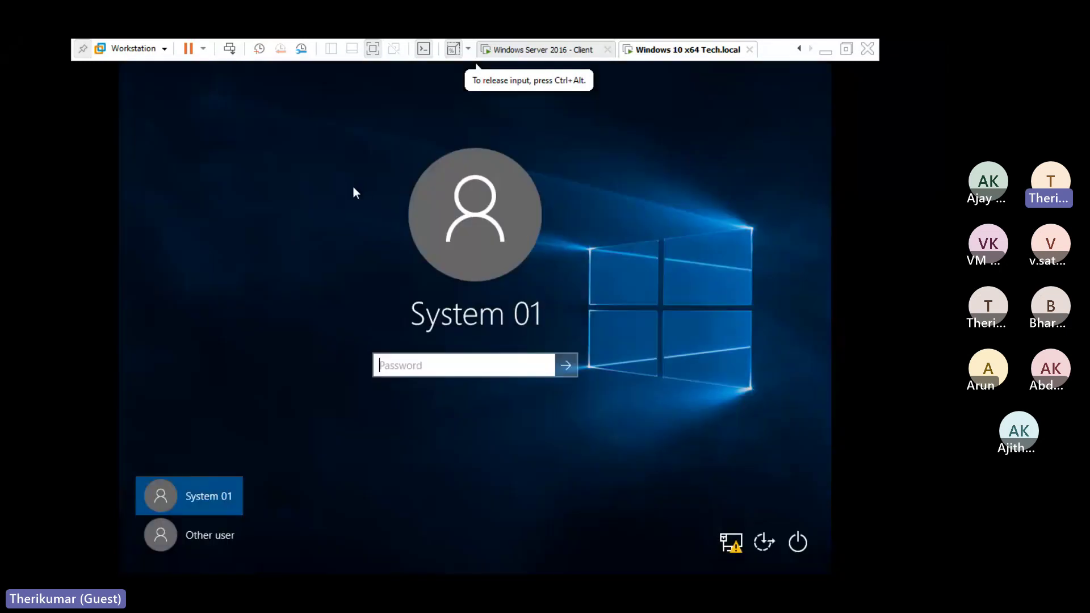
pyautogui.click(226, 533)
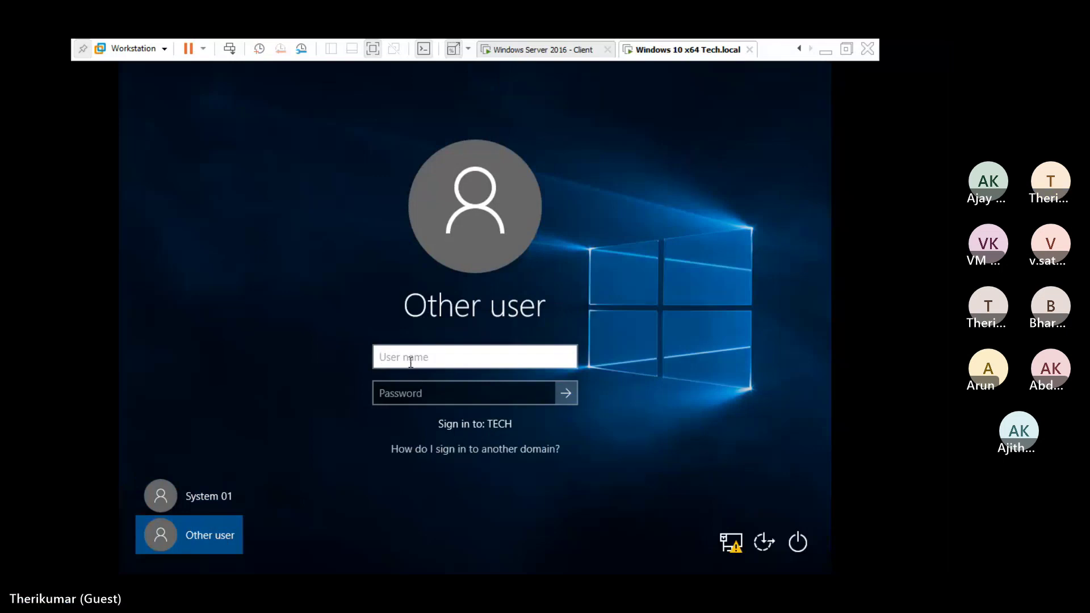
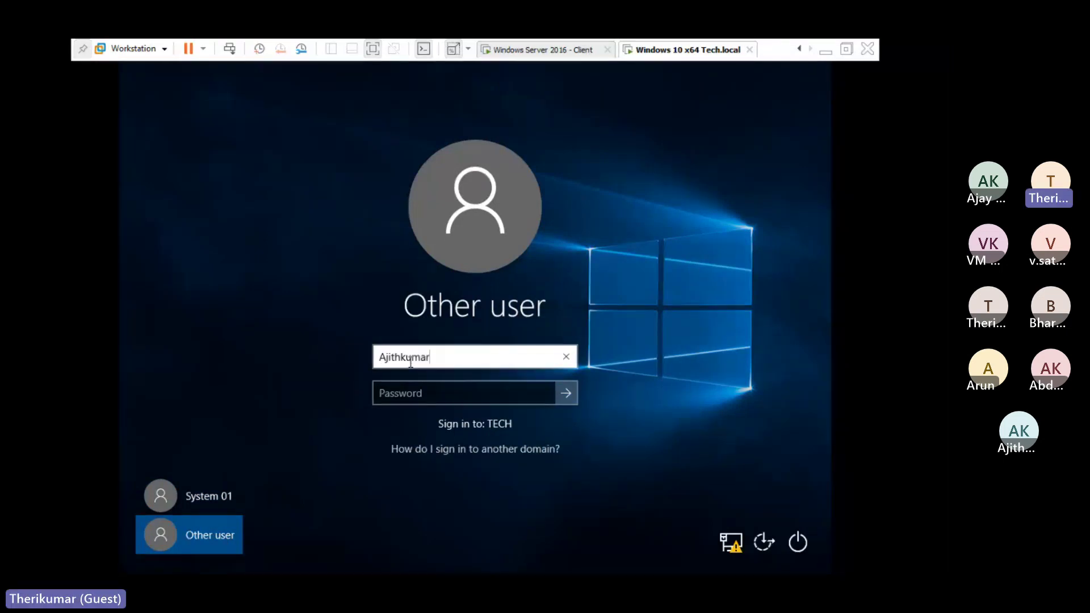
pyautogui.press('Tab')
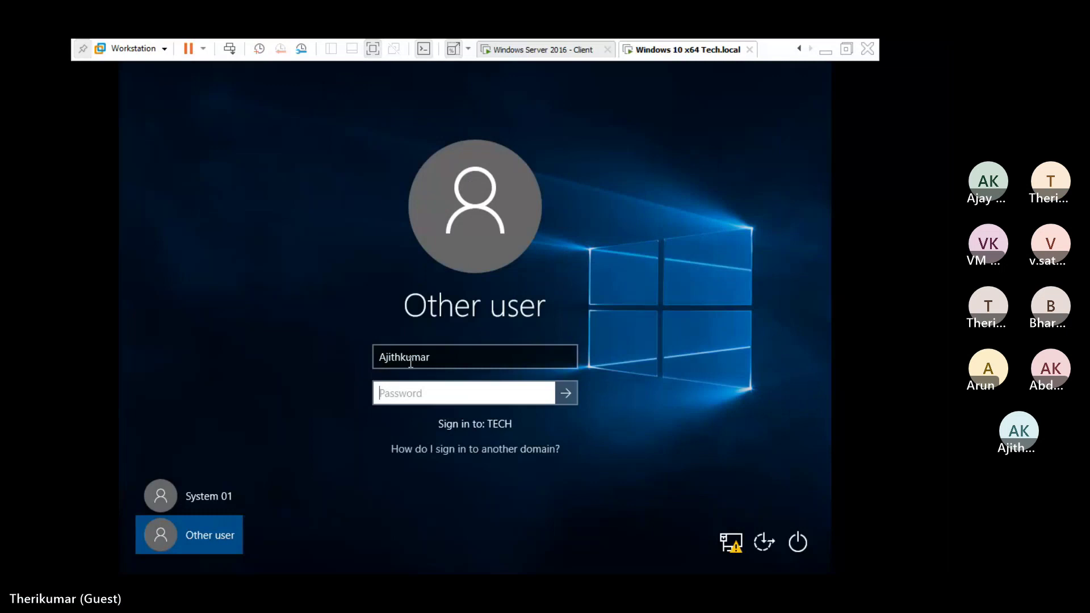
pyautogui.write('•••••••')
pyautogui.press('Return')
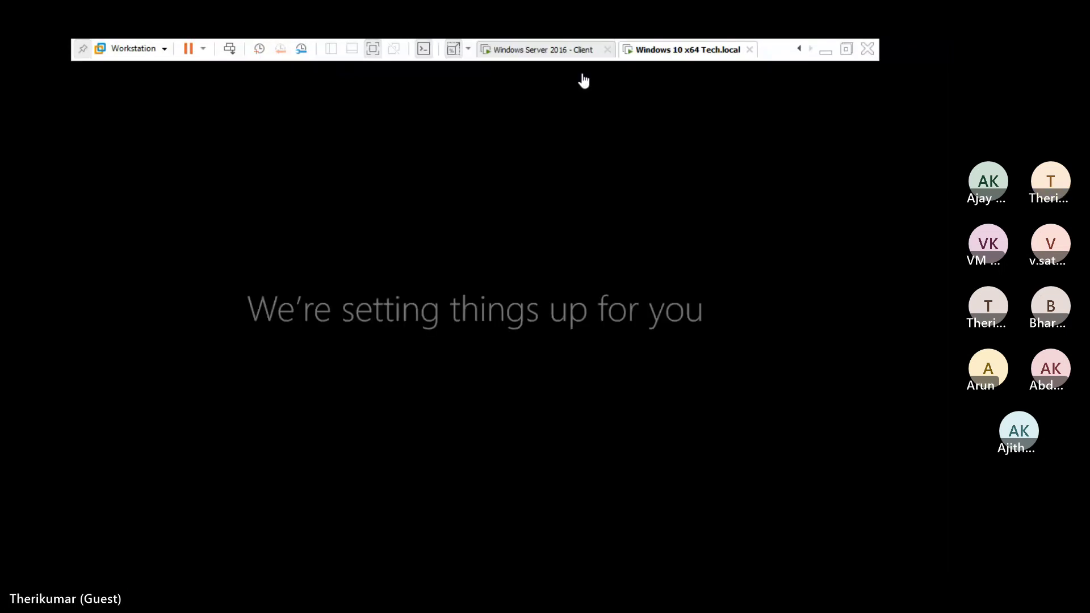
pyautogui.click(544, 59)
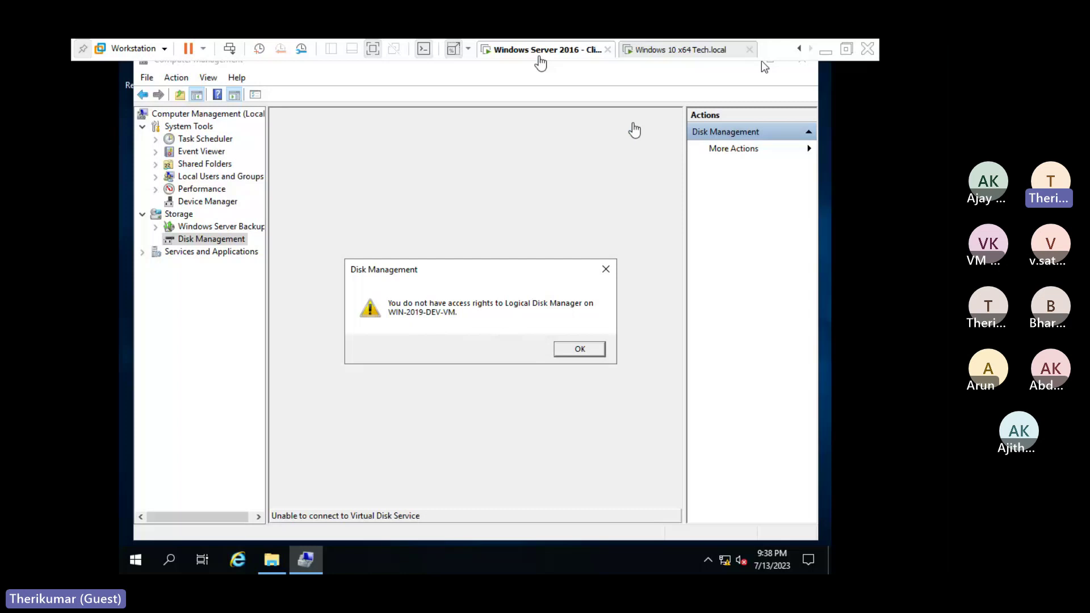
# Click OK on the 2016 client's Disk Management access error, then focus the Windows 10 Tech.local VM.
pyautogui.click(649, 52)
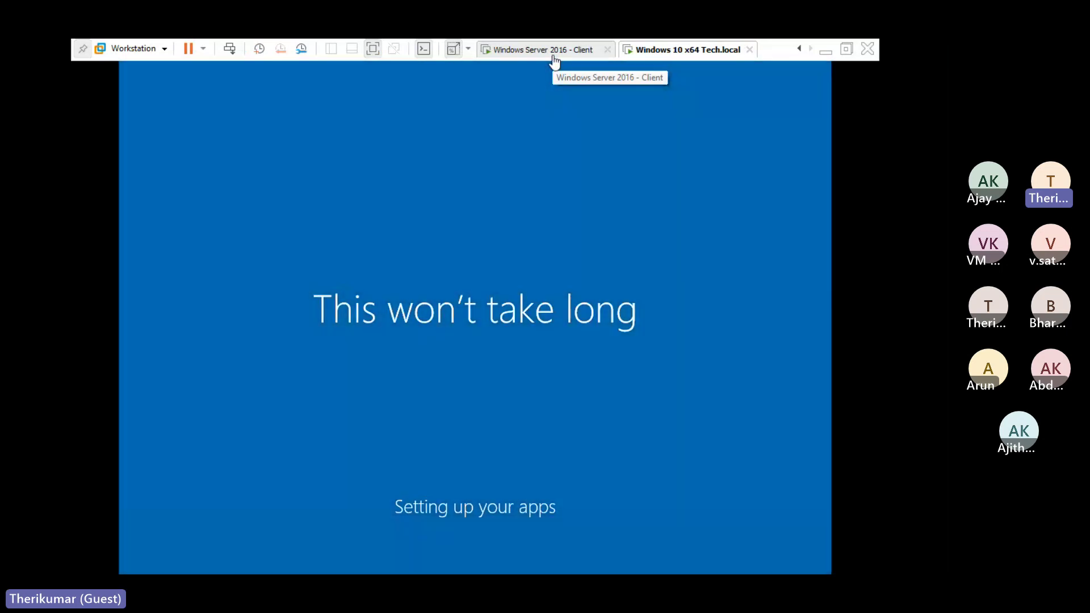
pyautogui.click(555, 51)
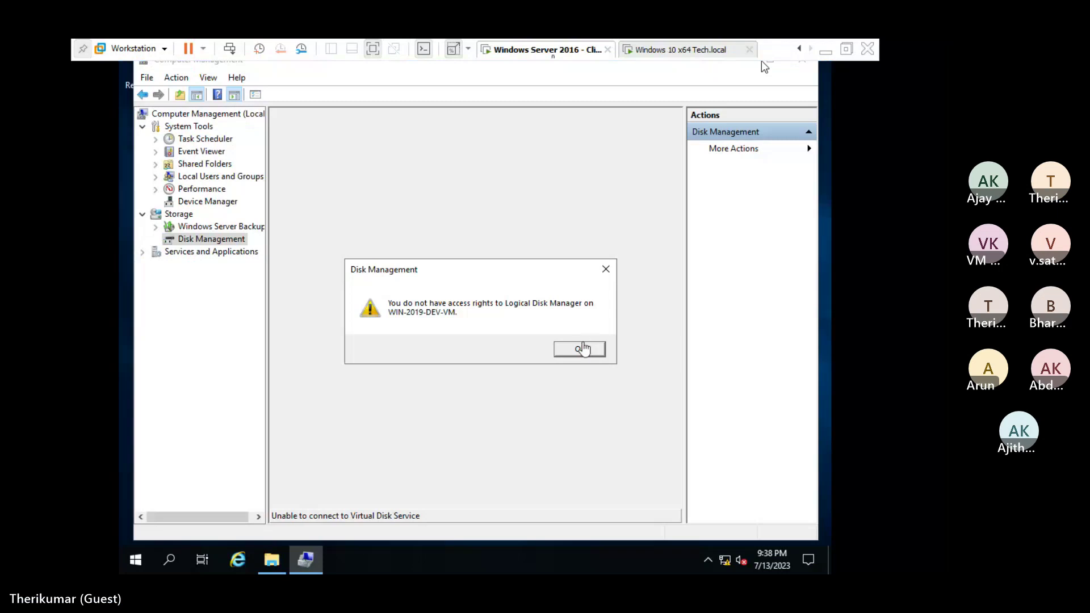
pyautogui.click(764, 67)
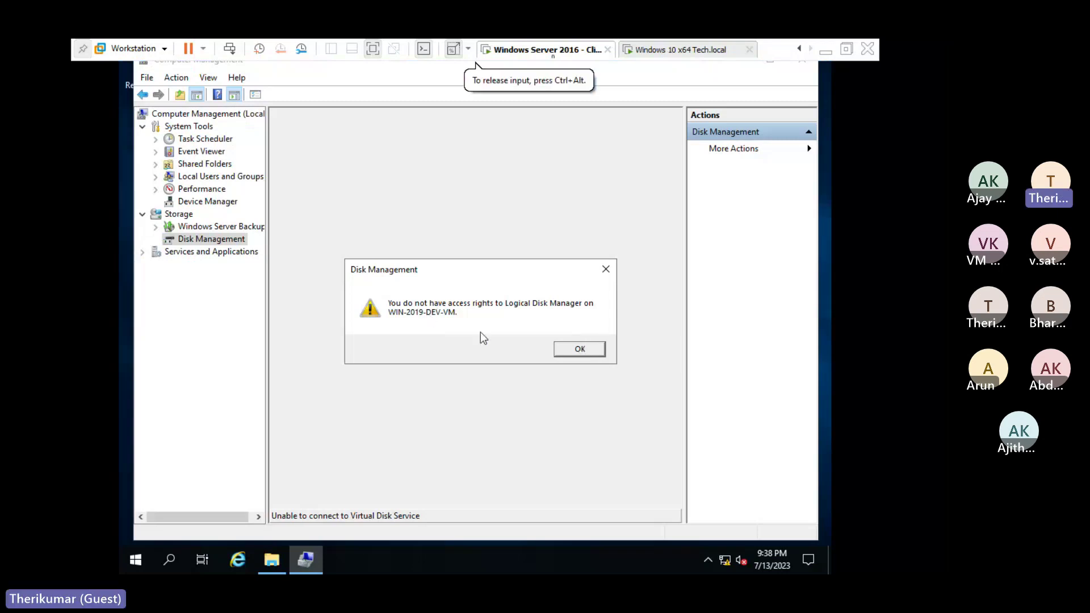
pyautogui.click(569, 355)
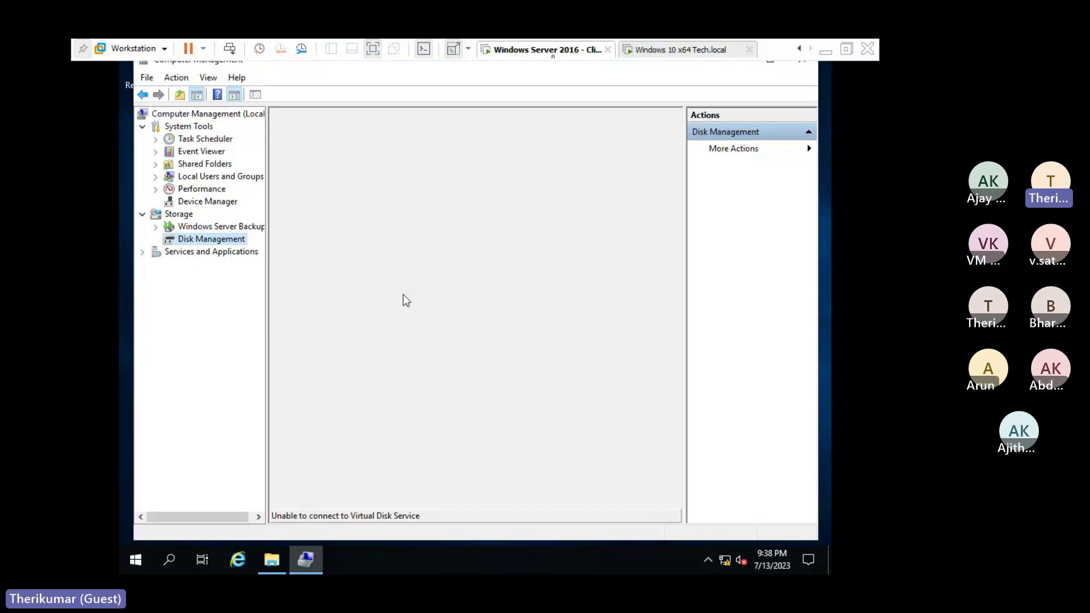
pyautogui.click(665, 50)
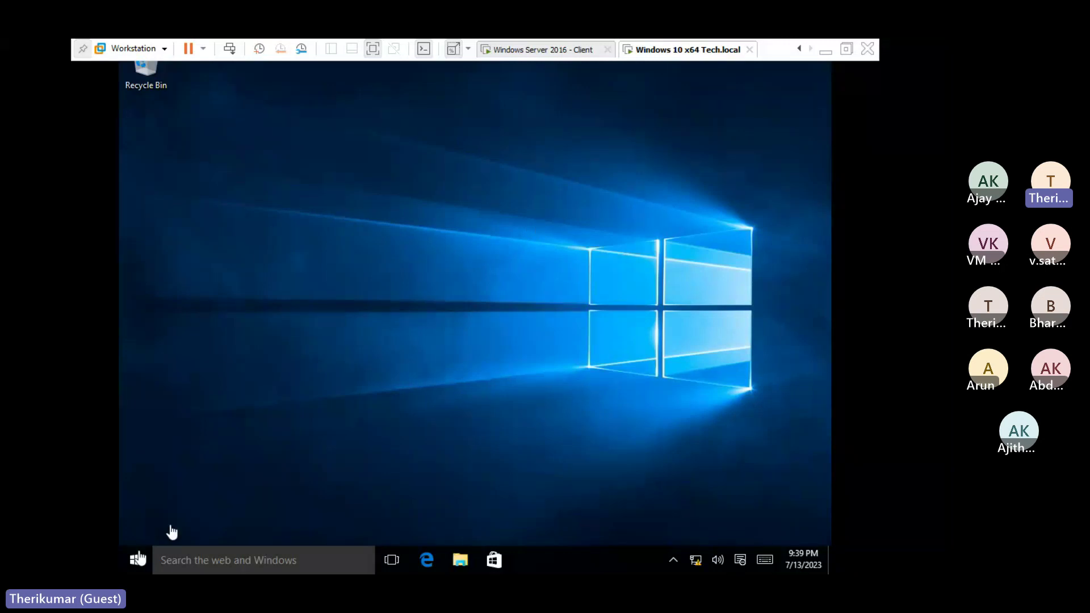
pyautogui.click(528, 56)
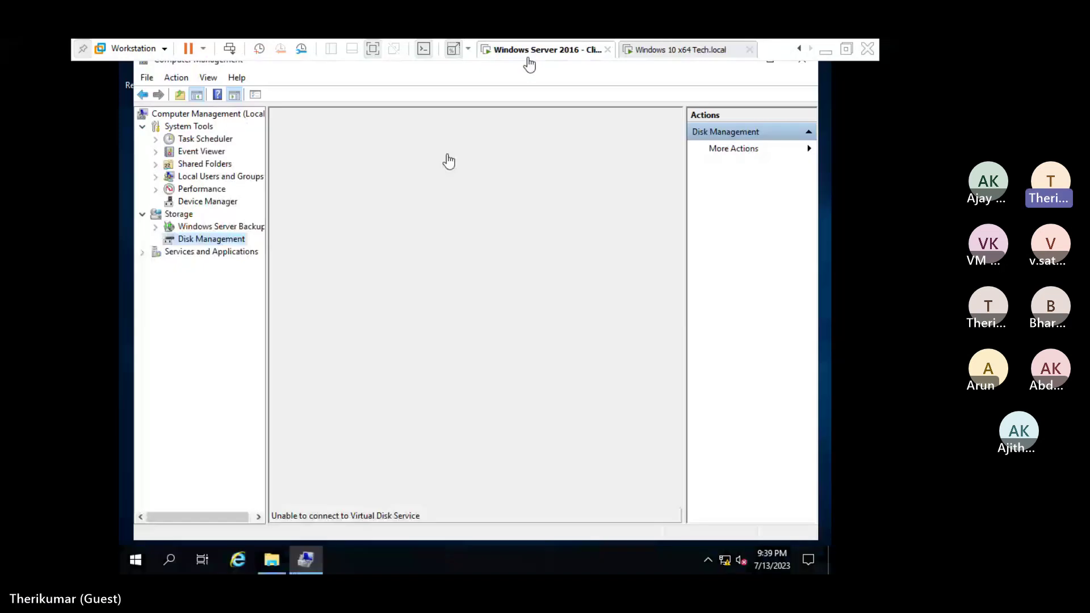
pyautogui.click(530, 64)
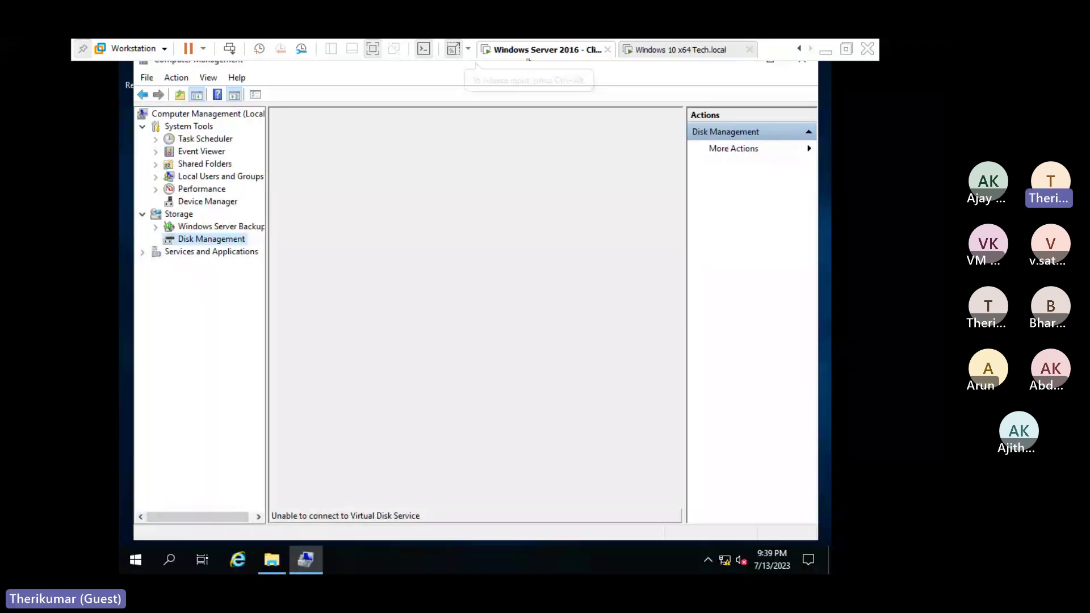
pyautogui.click(136, 561)
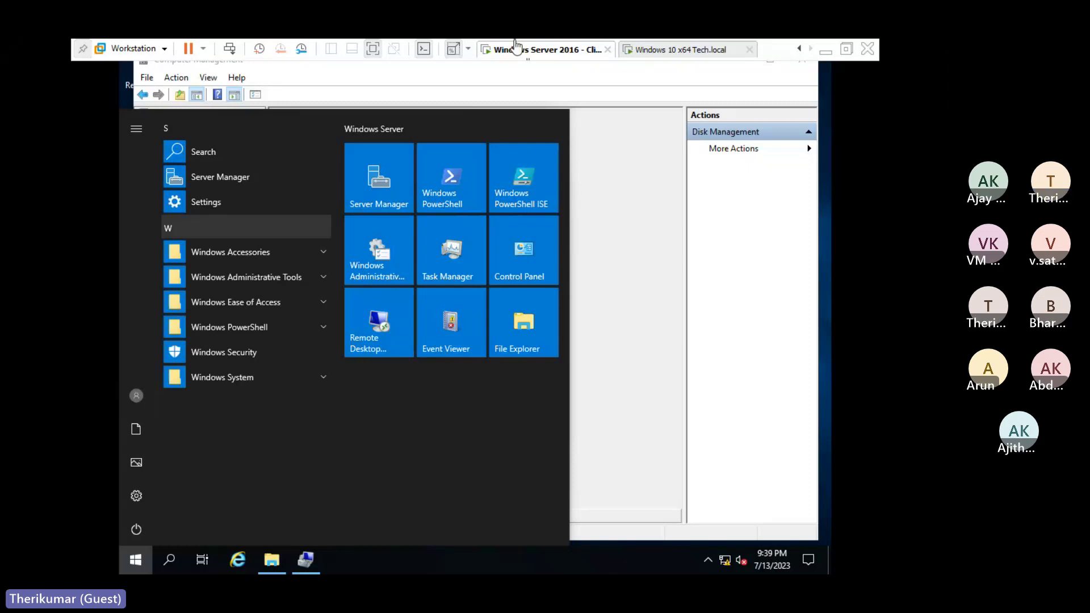
pyautogui.click(642, 48)
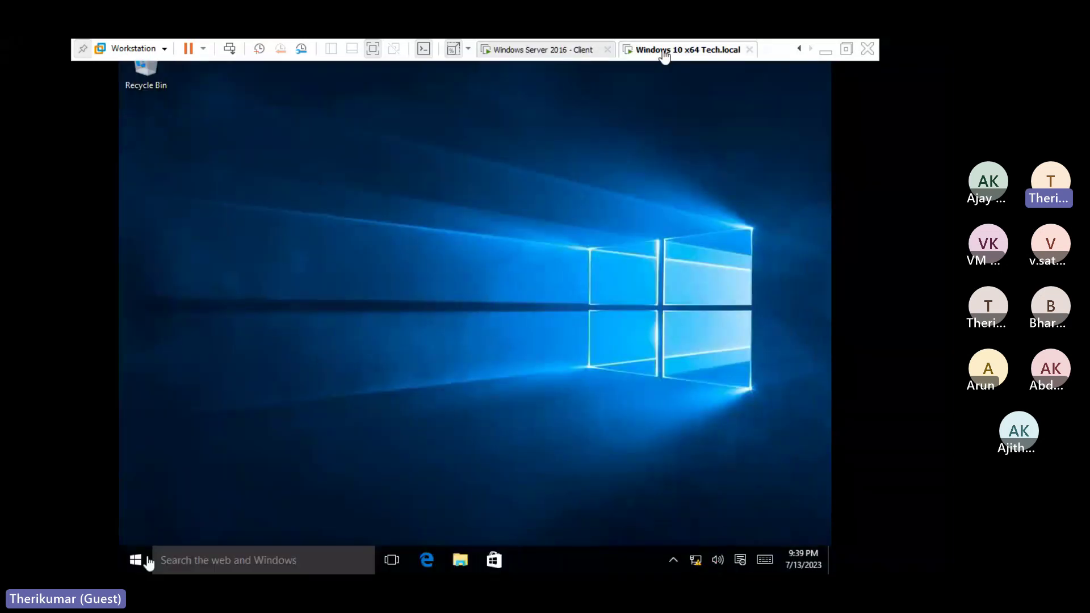
pyautogui.click(665, 74)
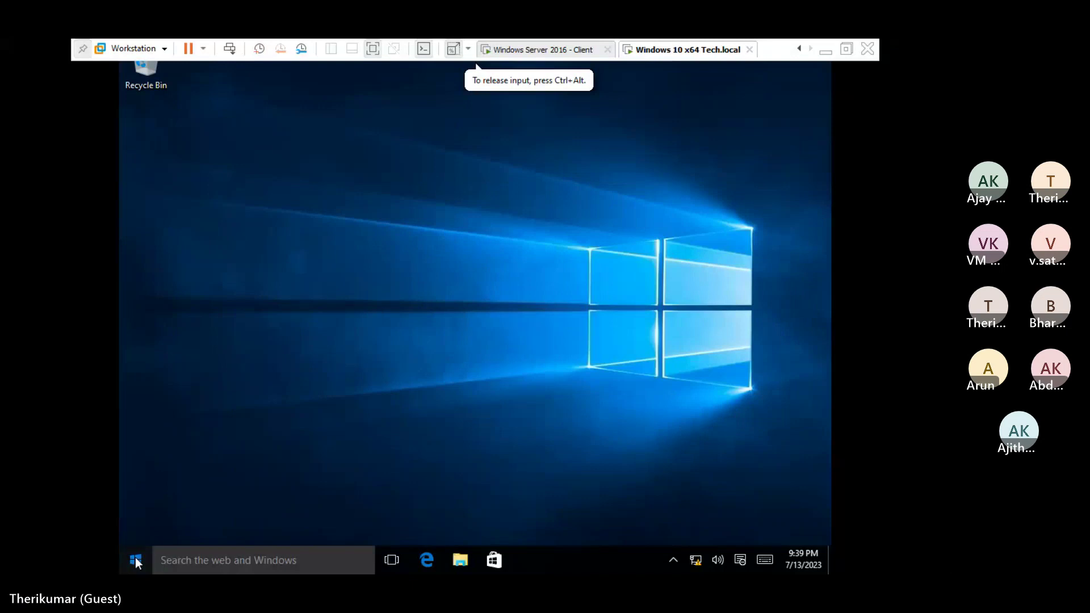
# Launch compmgmt.msc from the Win+X Run dialog in the Windows 10 VM.
pyautogui.click(135, 558)
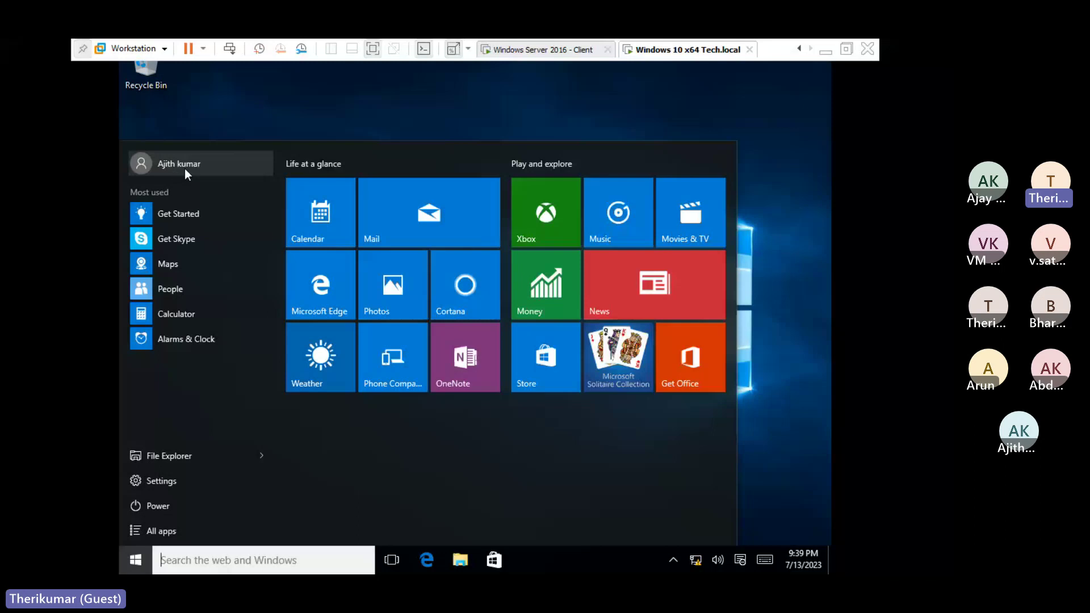
pyautogui.click(653, 67)
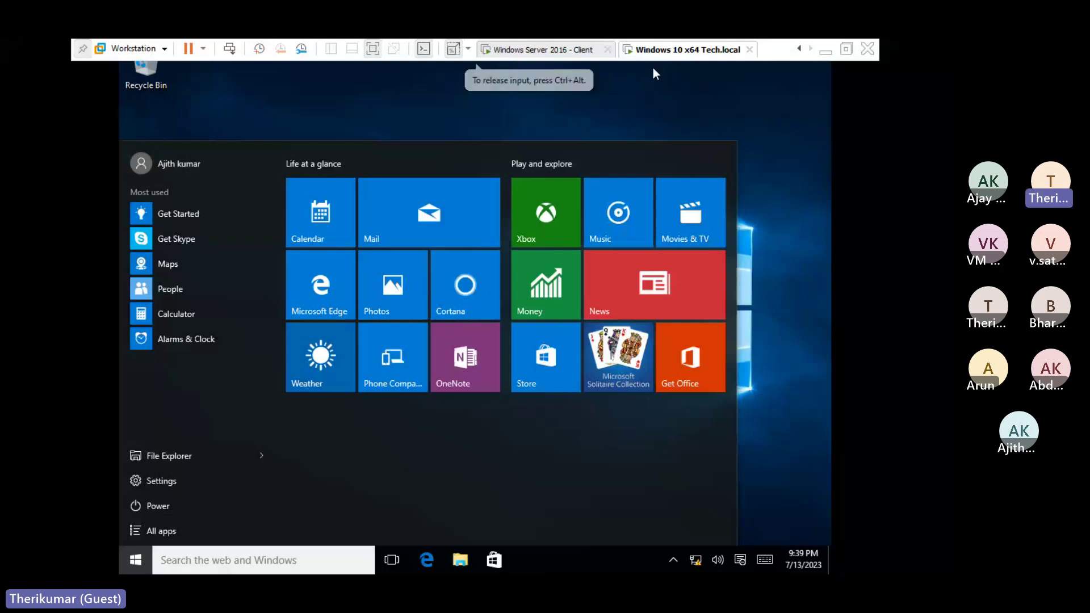
pyautogui.rightClick(140, 564)
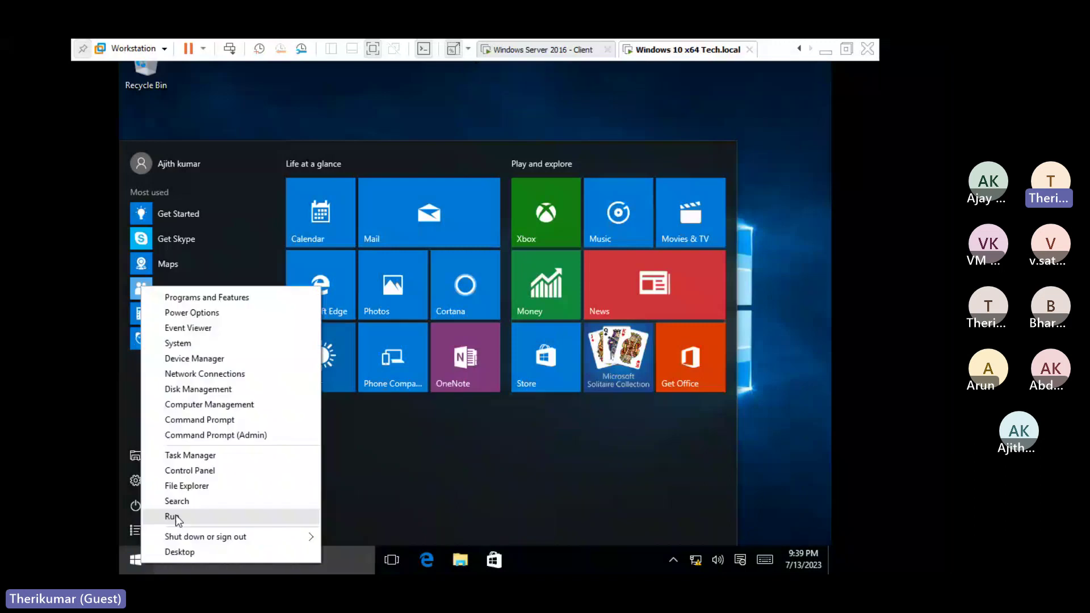
pyautogui.click(172, 517)
pyautogui.write('c')
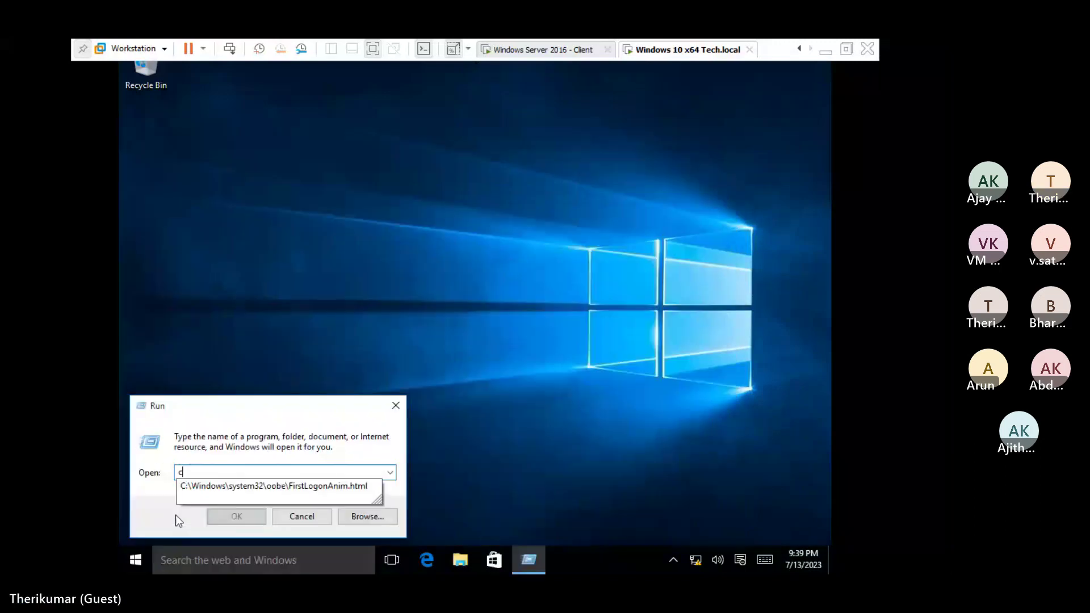
pyautogui.write('ompmgmt.m')
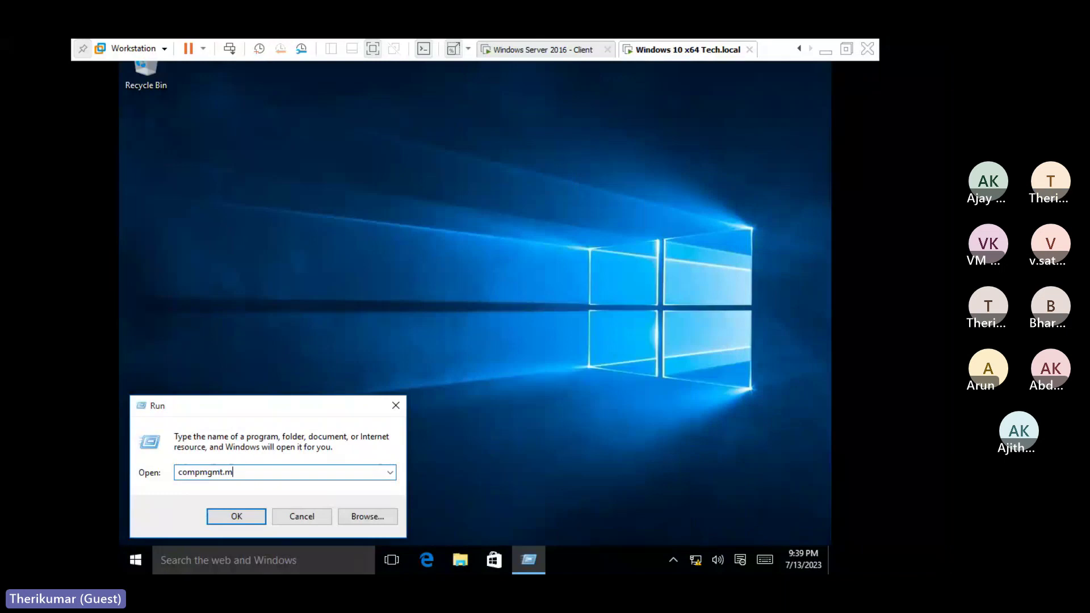
pyautogui.write('sc')
pyautogui.press('Return')
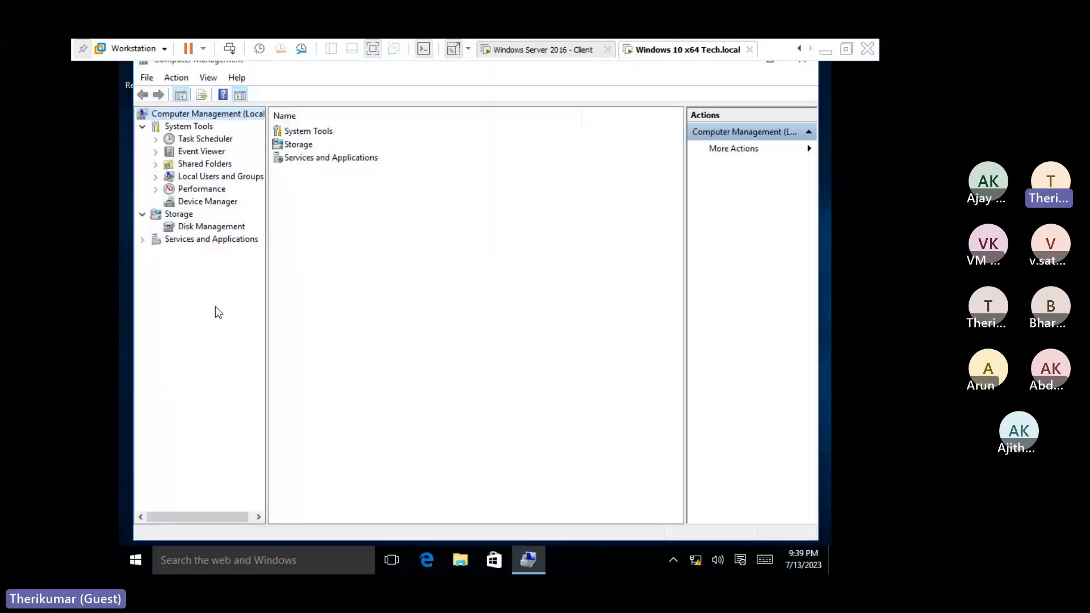
# View Windows 10's Disk Management and Device Manager, then return to the 2016 client and close its Start menu.
pyautogui.click(225, 227)
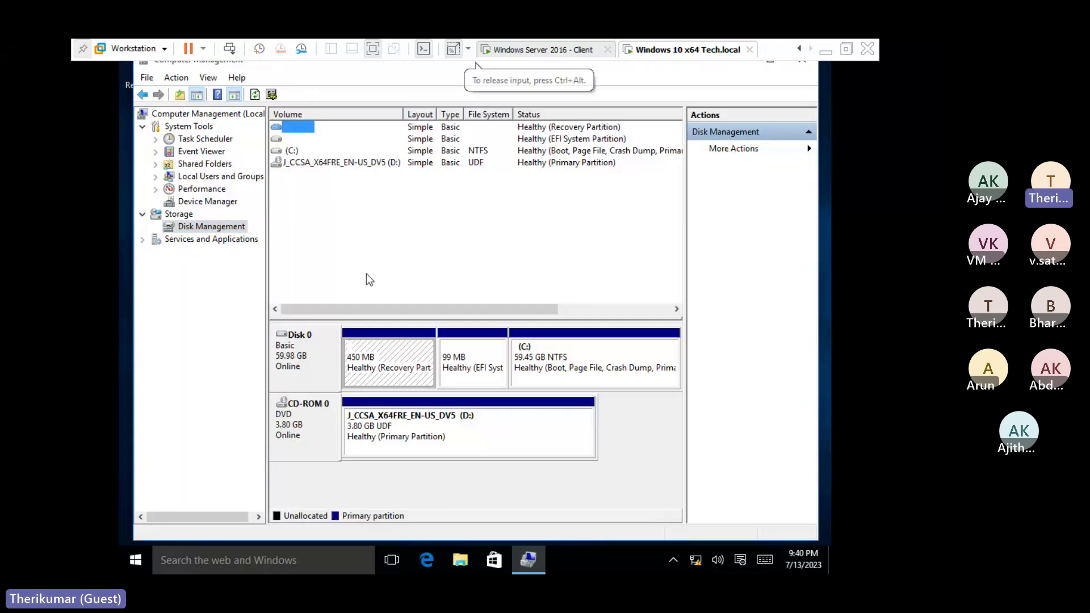
pyautogui.click(205, 200)
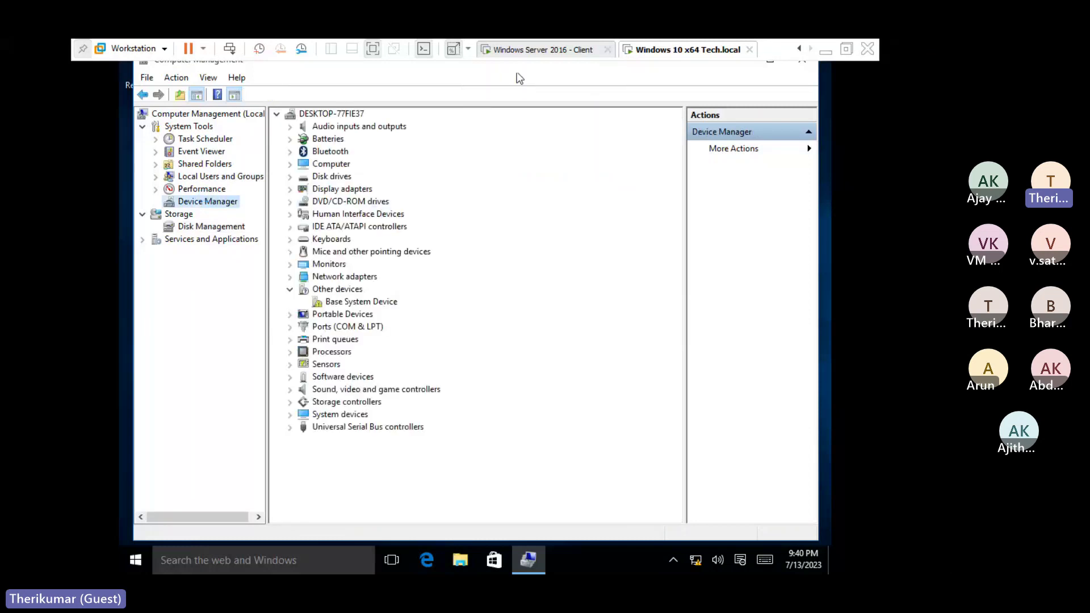
pyautogui.click(543, 49)
pyautogui.click(632, 299)
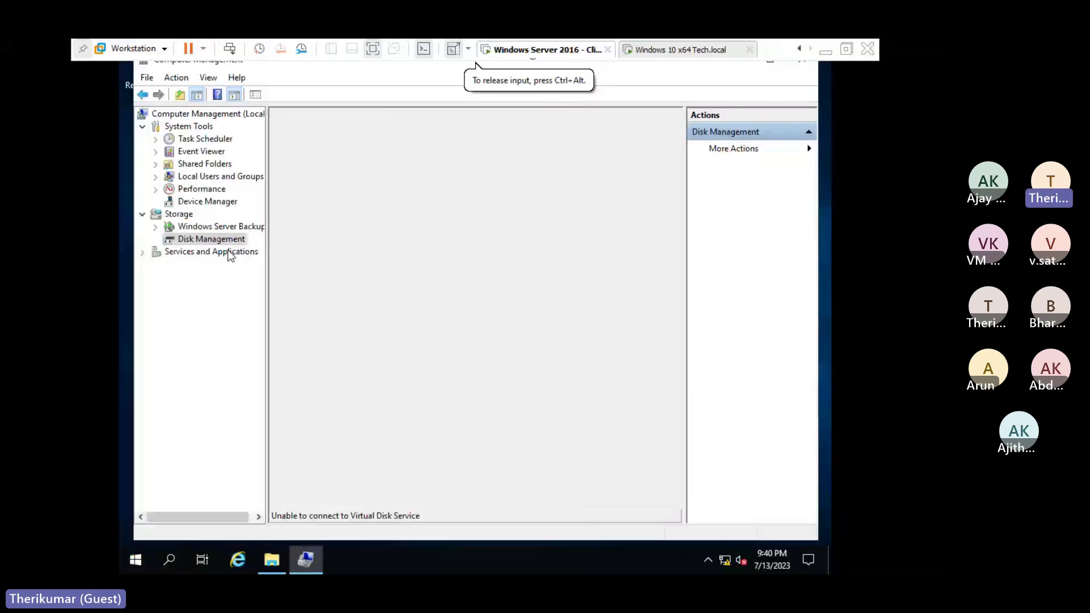
# Run ncpa.cpl on the 2016 client and open Ethernet0, prompting for admin credentials, then switch to Windows 10.
pyautogui.rightClick(139, 560)
pyautogui.click(172, 494)
pyautogui.write('n')
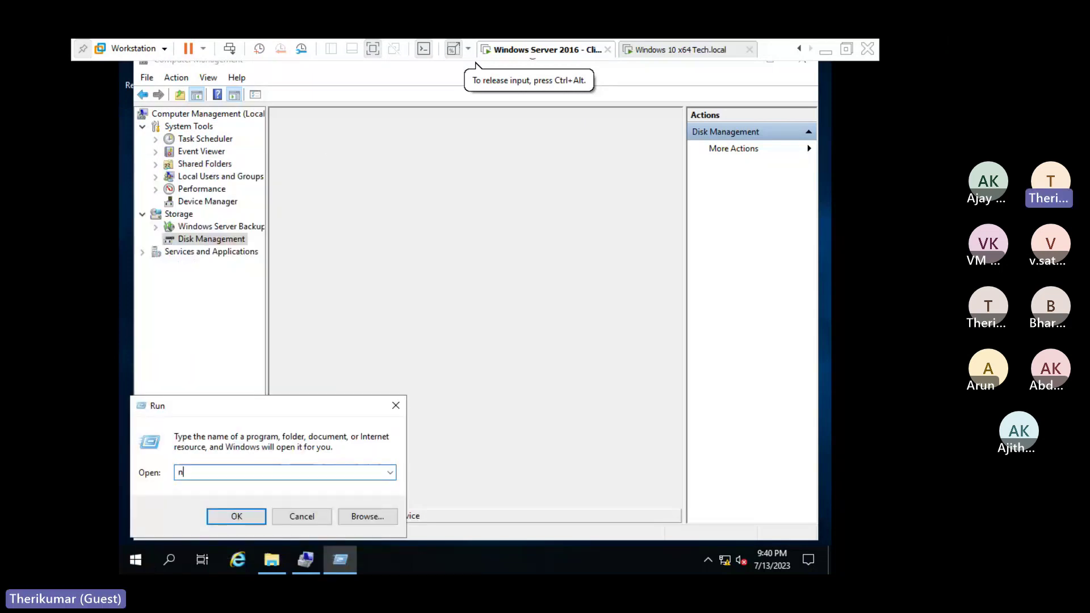
pyautogui.write('cpa.cpl')
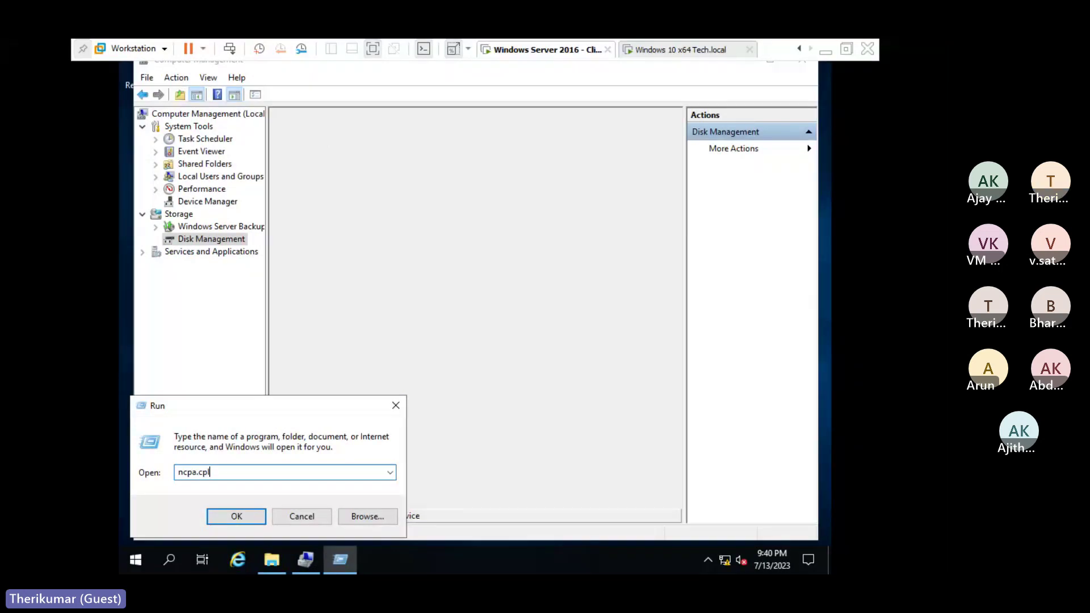
pyautogui.press('Return')
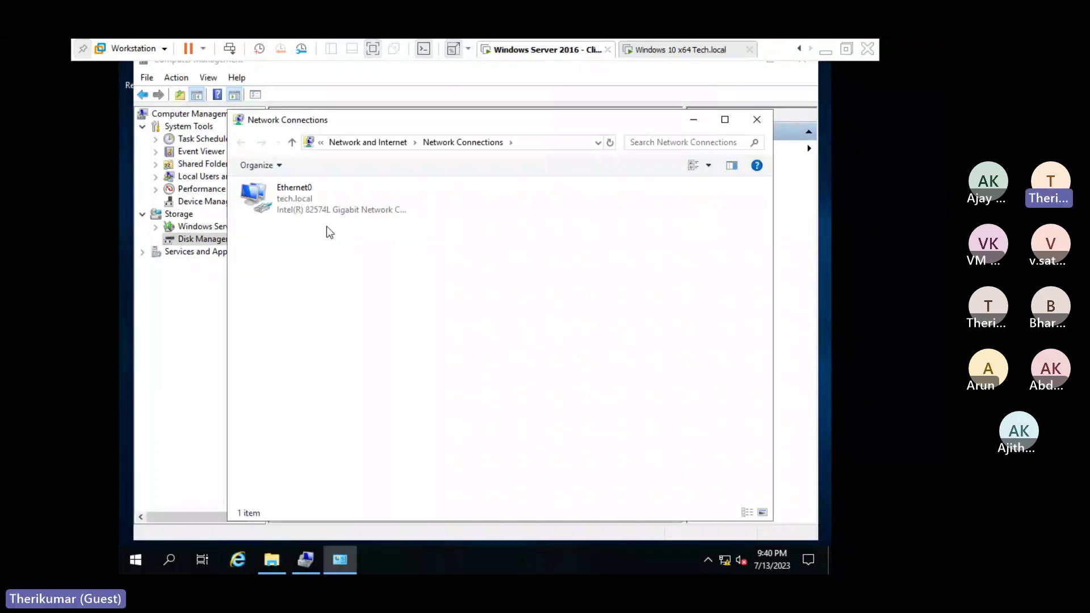
pyautogui.doubleClick(294, 197)
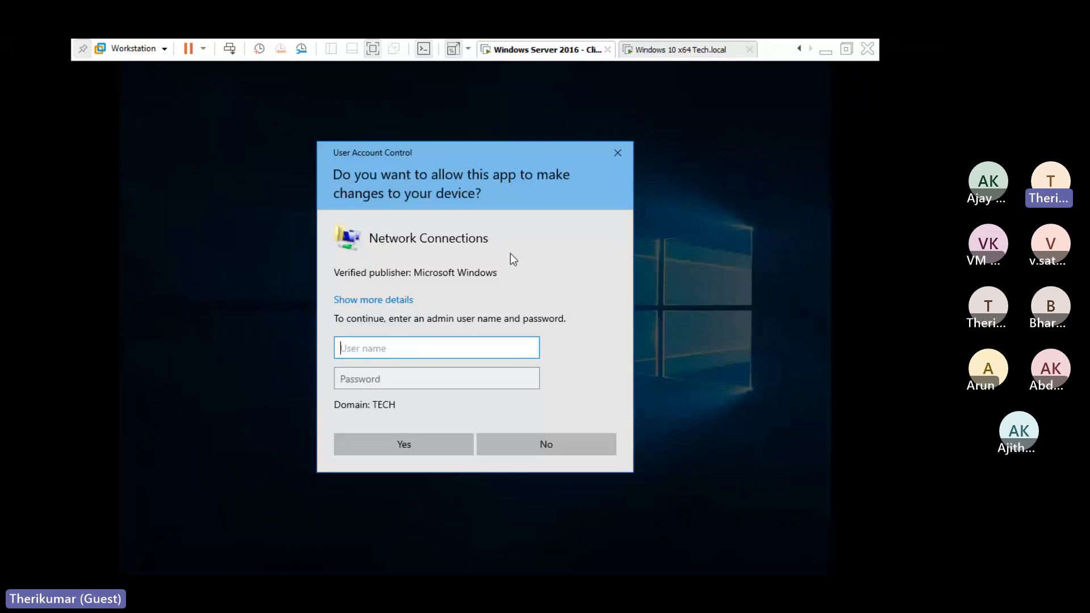
pyautogui.click(676, 50)
# Open Network Connections on the Windows 10 VM by running ncpa.cpl.
pyautogui.click(476, 64)
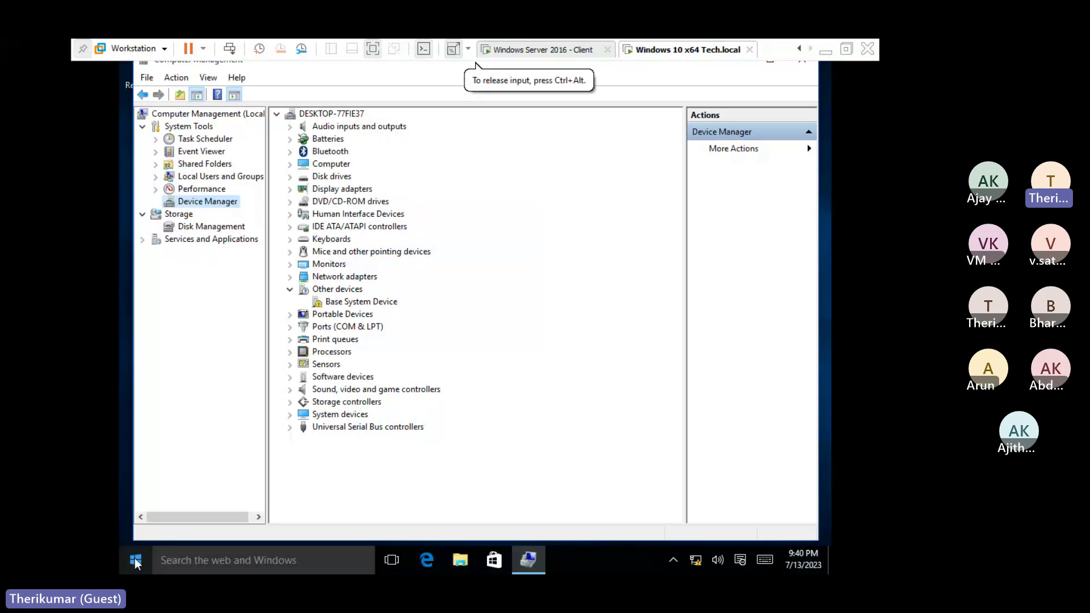
pyautogui.rightClick(134, 558)
pyautogui.click(157, 512)
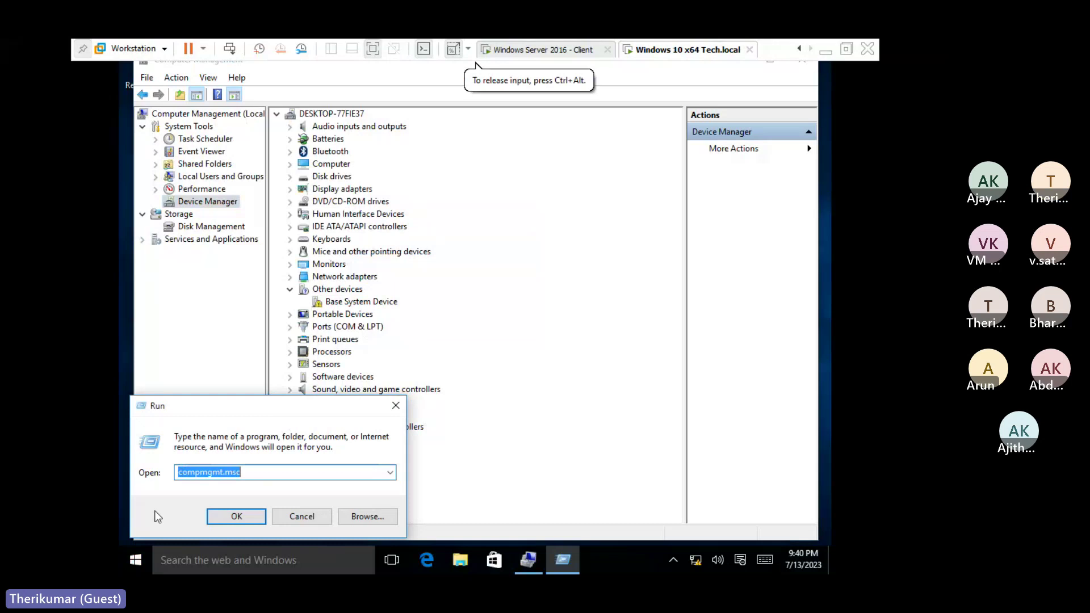
pyautogui.write('ncpa.cpl')
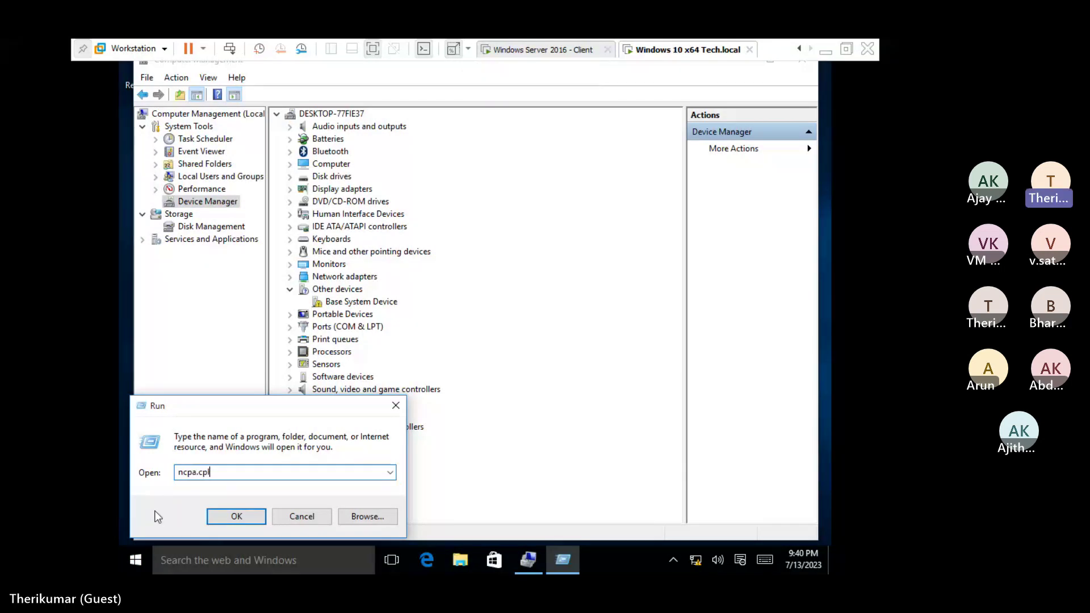
pyautogui.press('Return')
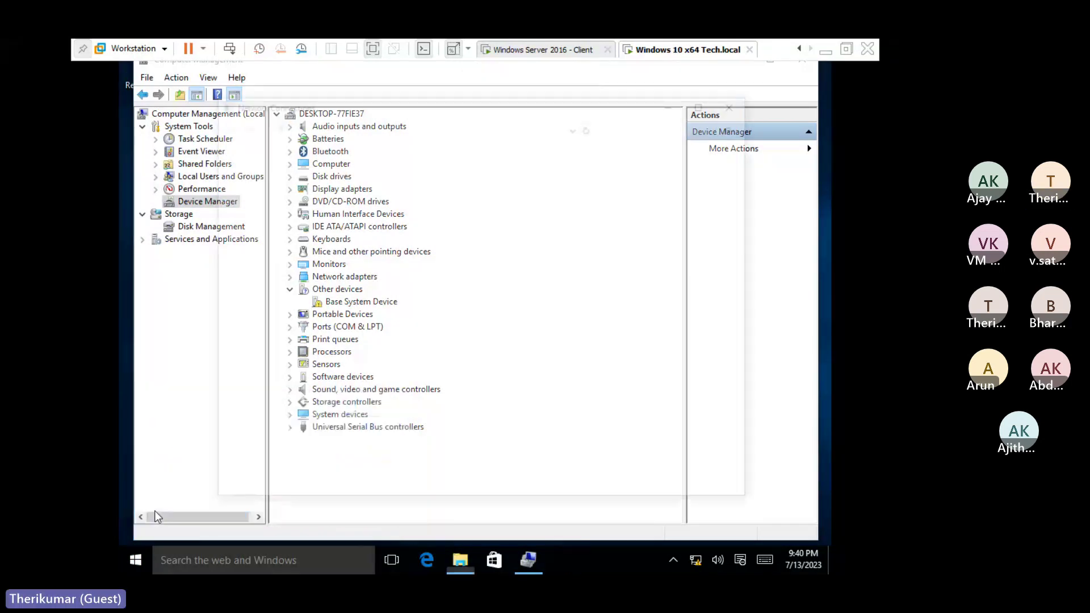
# Show Ethernet0's TCP/IPv4 settings with static IP 192.168.1.241, then return to the 2016 client.
pyautogui.click(432, 195)
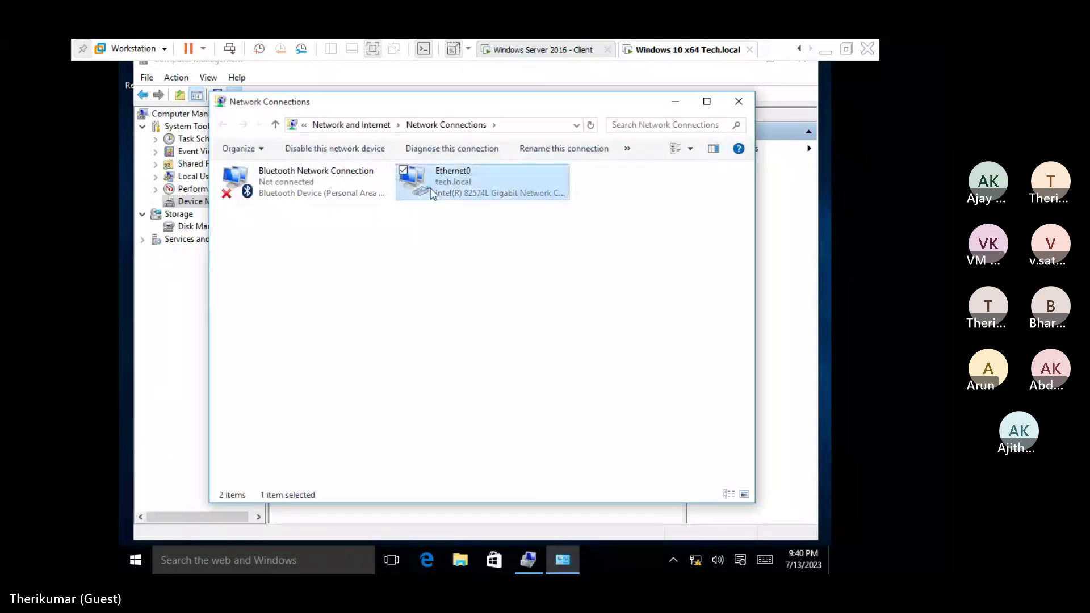
pyautogui.doubleClick(432, 195)
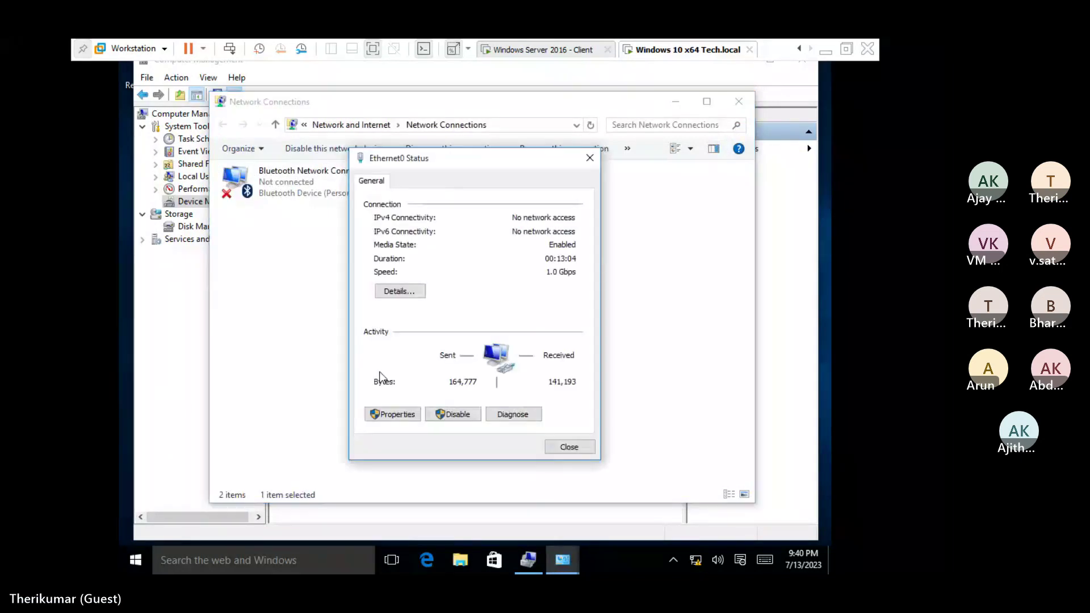
pyautogui.click(396, 414)
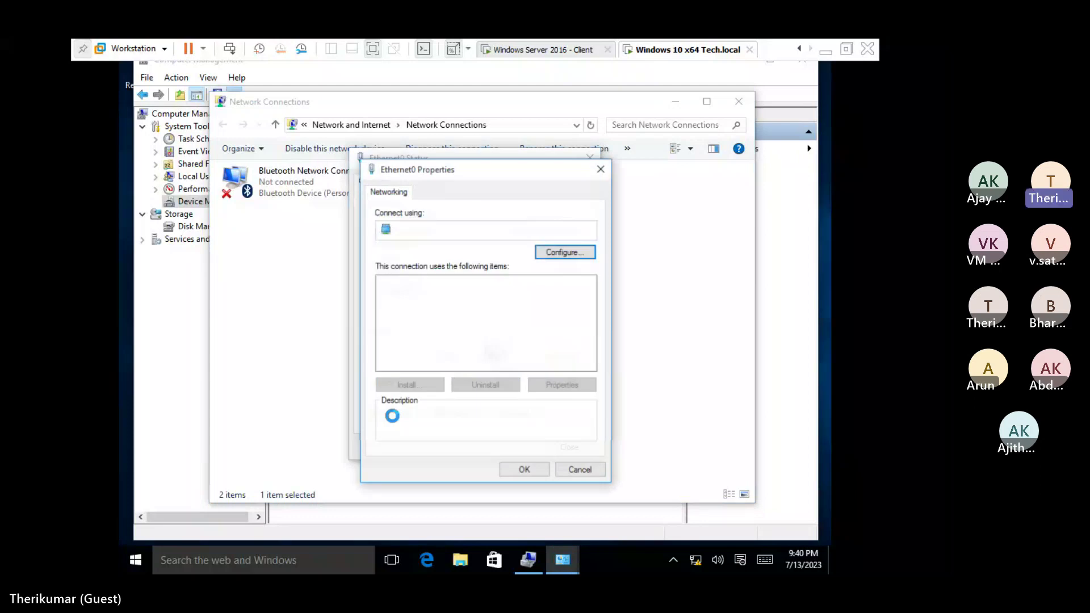
pyautogui.click(472, 330)
pyautogui.doubleClick(471, 330)
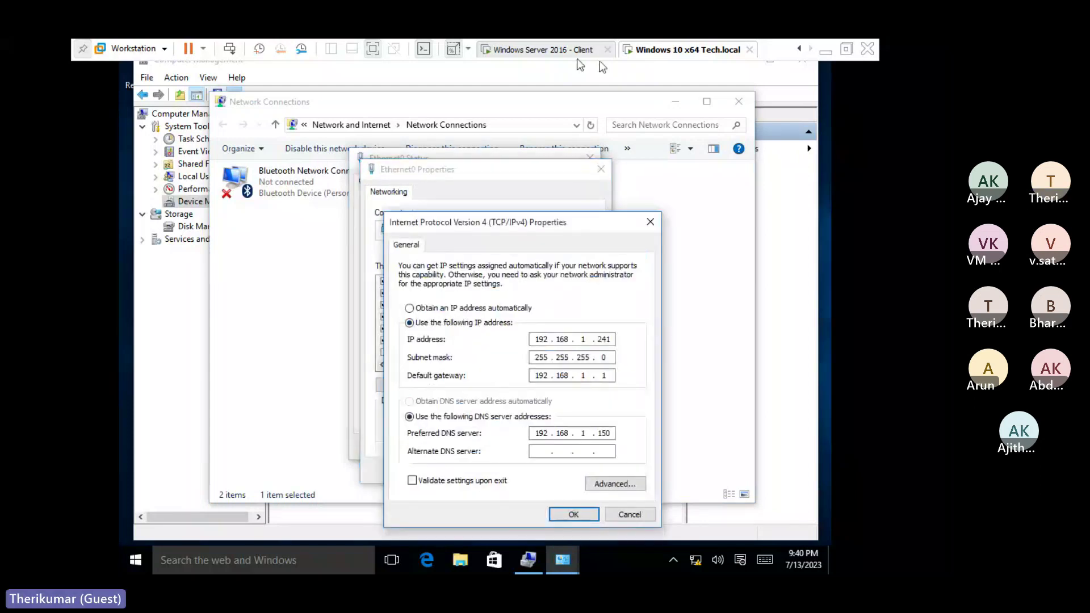
pyautogui.click(562, 54)
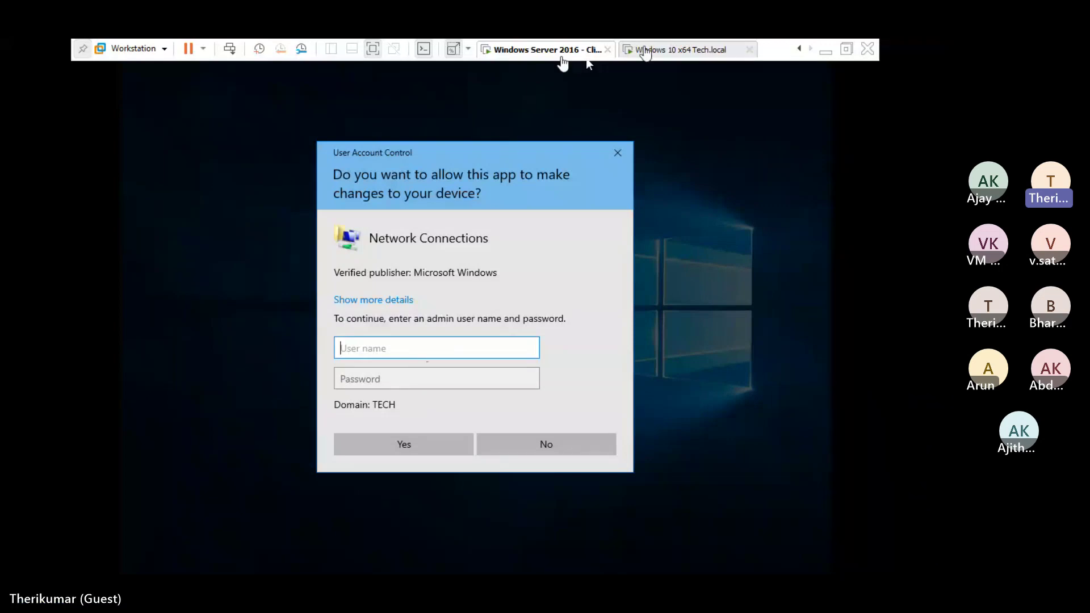
# Return to the Windows 10 x64 Tech.local VM and scroll the tab bar toward the Server 2019 AD machine.
pyautogui.click(645, 53)
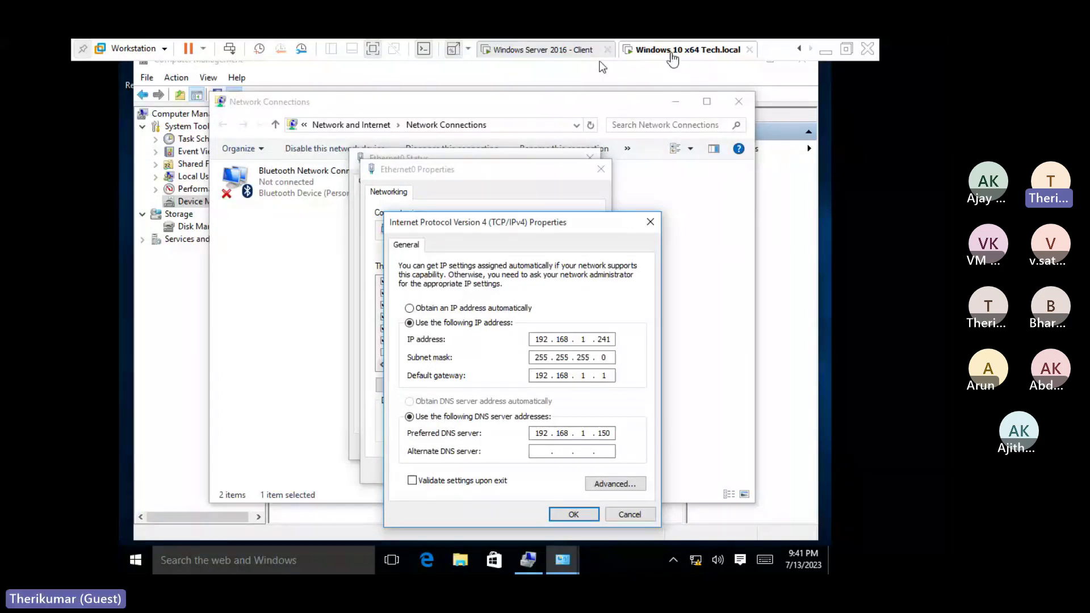
pyautogui.click(799, 48)
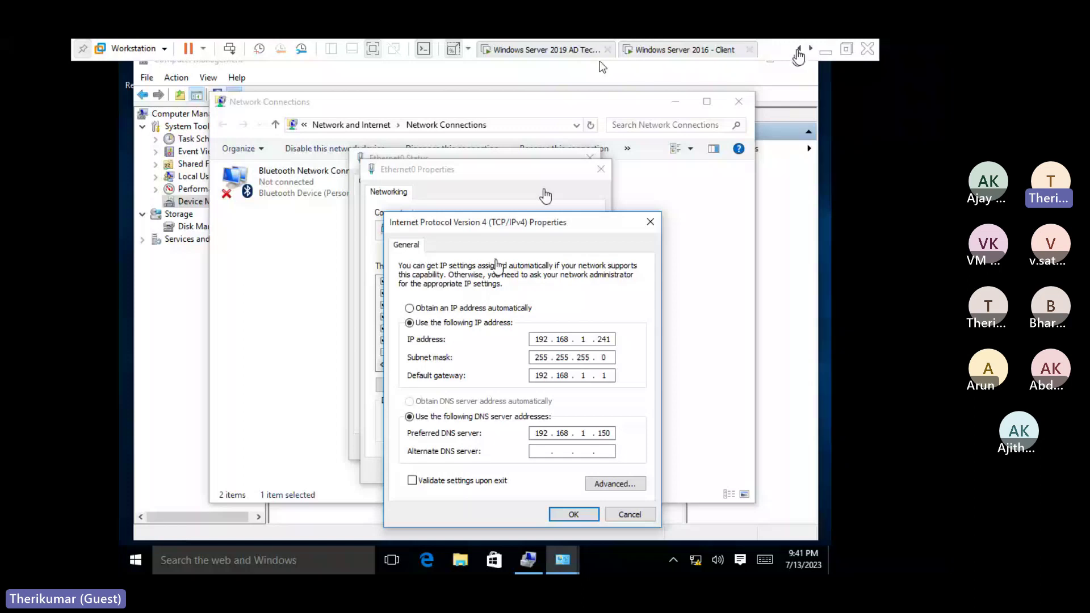
# Switch to the Windows Server 2019 AD VM and give it input focus.
pyautogui.click(799, 49)
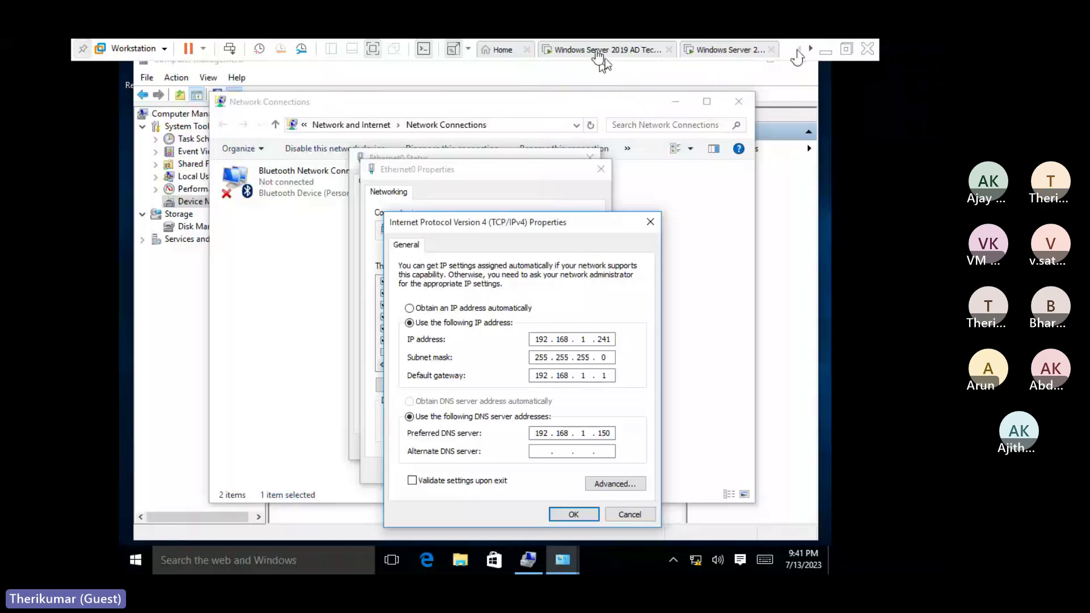
pyautogui.click(598, 51)
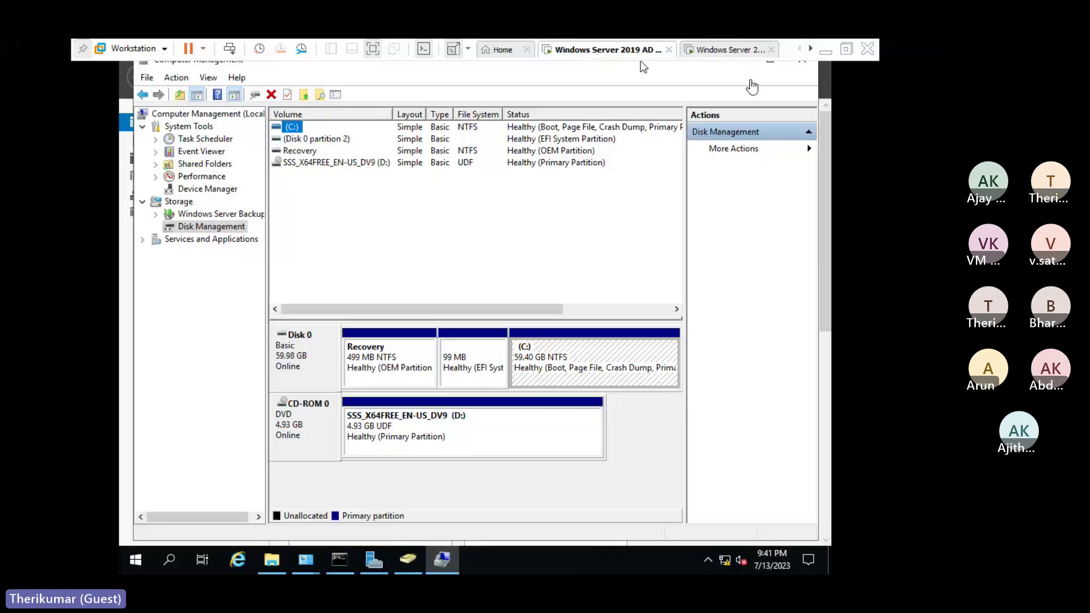
pyautogui.click(808, 50)
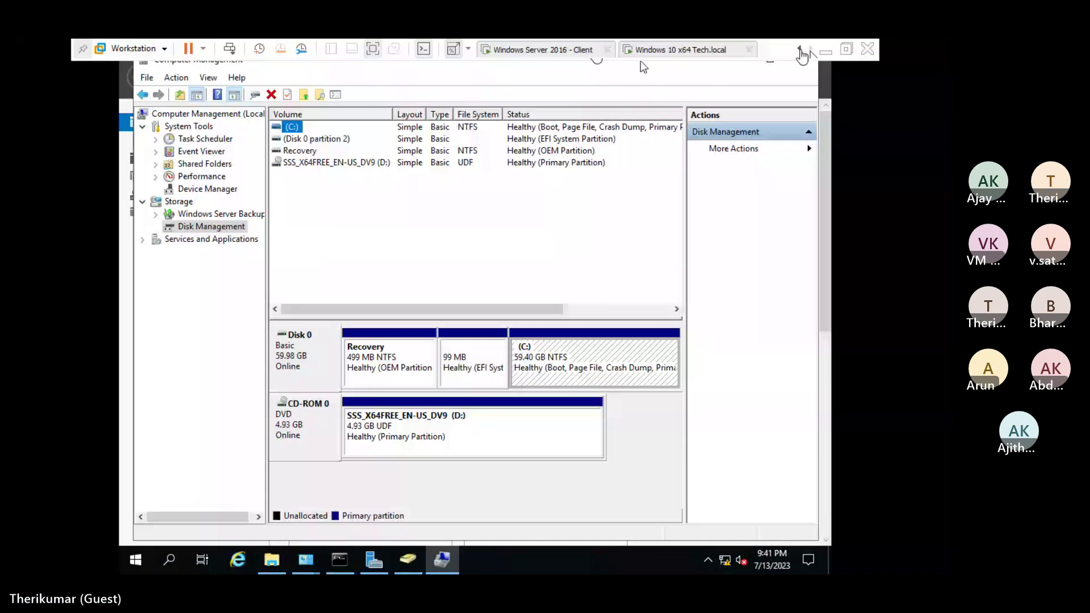
pyautogui.click(800, 51)
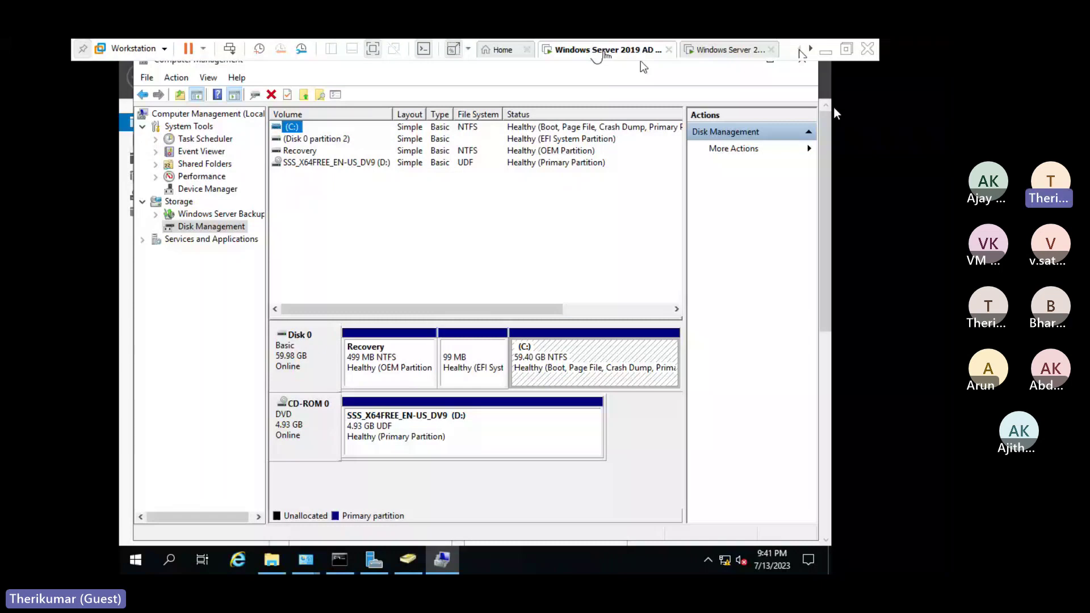
pyautogui.click(643, 67)
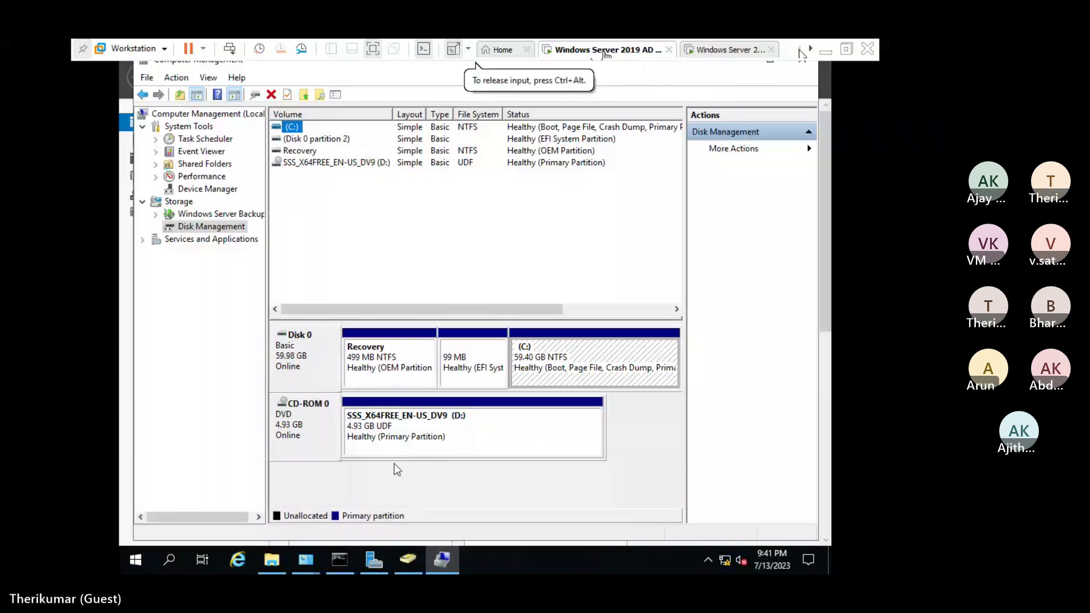
# Bring Server Manager's Dashboard, listing the AD DS and DNS roles, to the front from the taskbar.
pyautogui.click(147, 553)
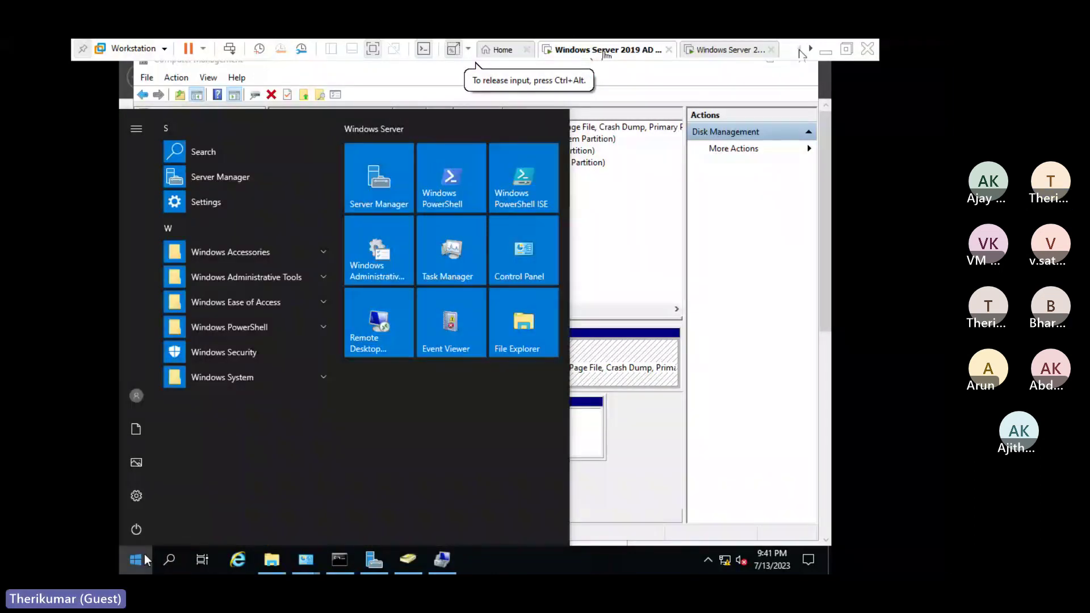
pyautogui.click(144, 554)
pyautogui.moveTo(379, 568)
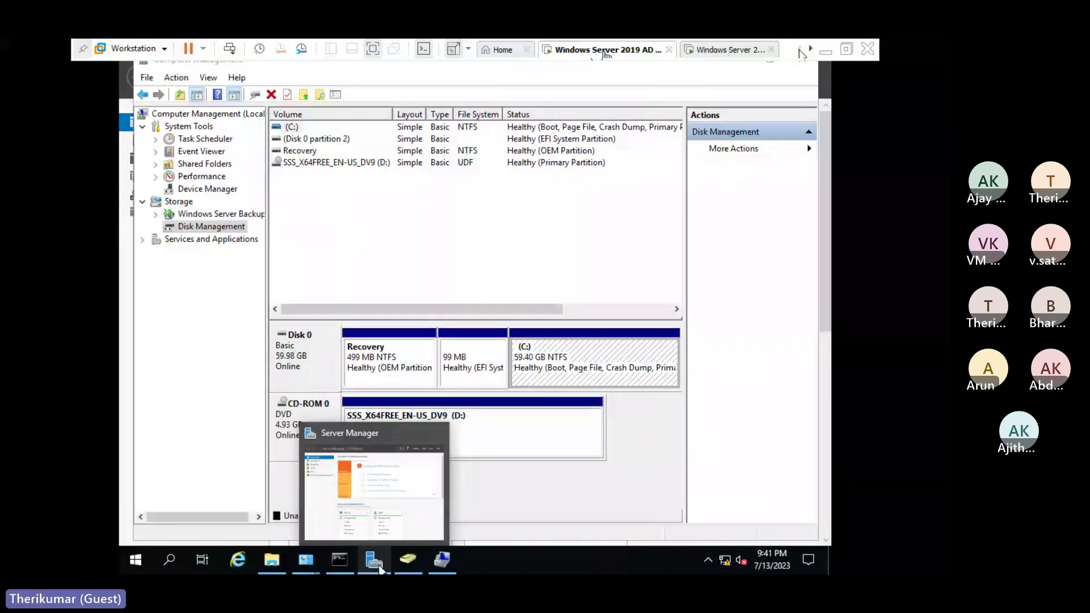
pyautogui.click(380, 568)
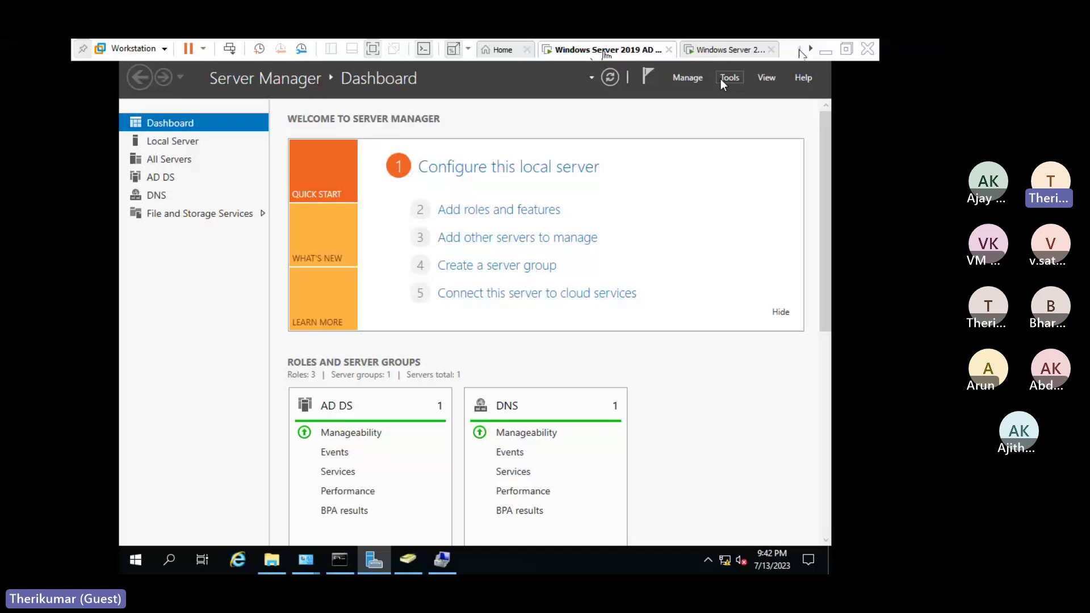
# Launch Group Policy Management from Server Manager Tools, maximized, with Forest: tech.local expanded.
pyautogui.click(727, 79)
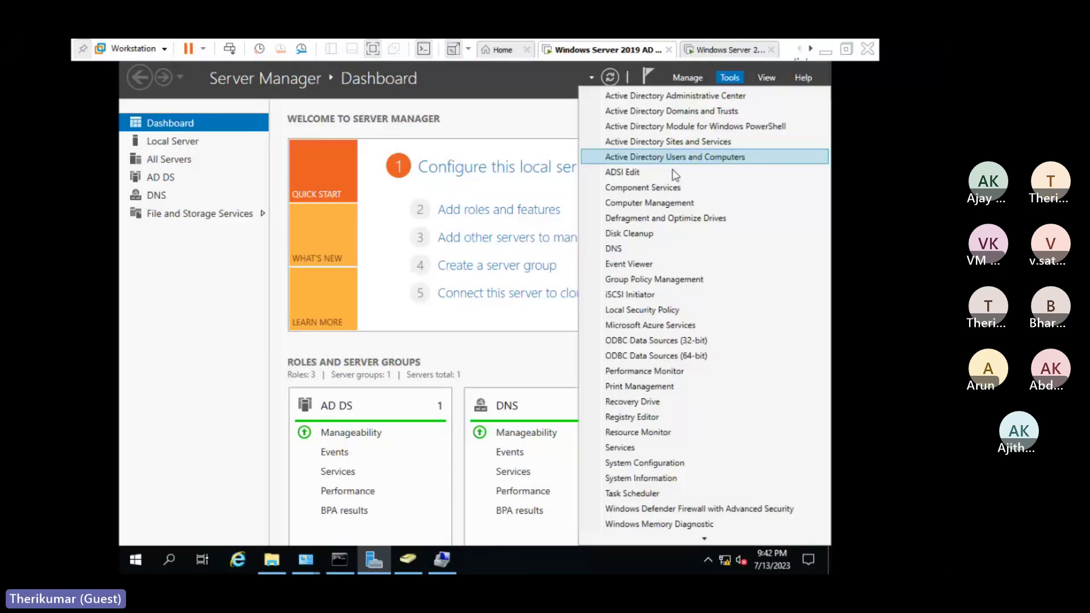
pyautogui.click(648, 250)
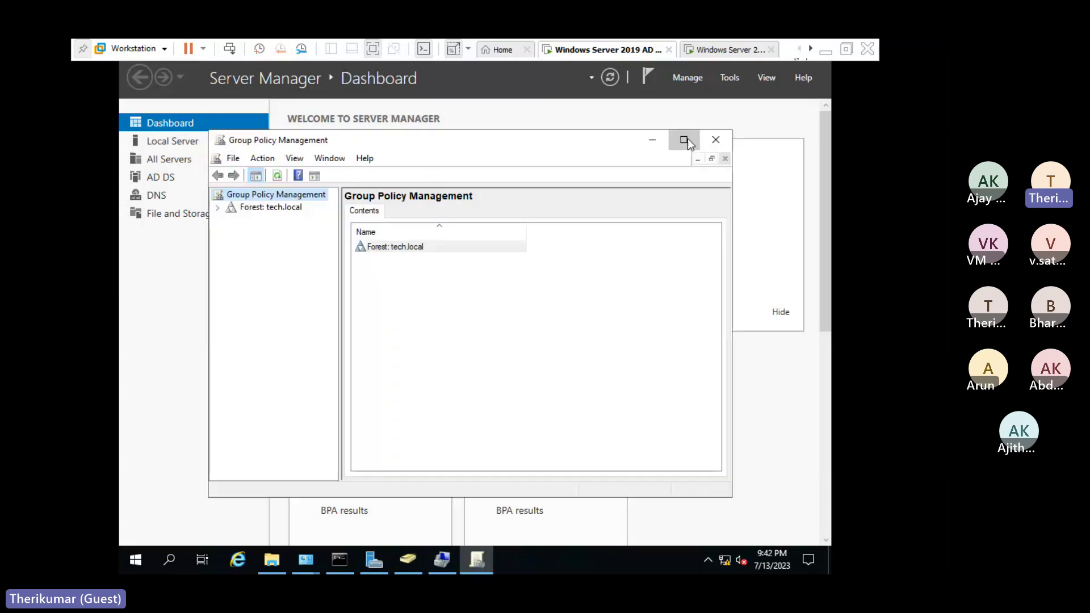
pyautogui.click(684, 138)
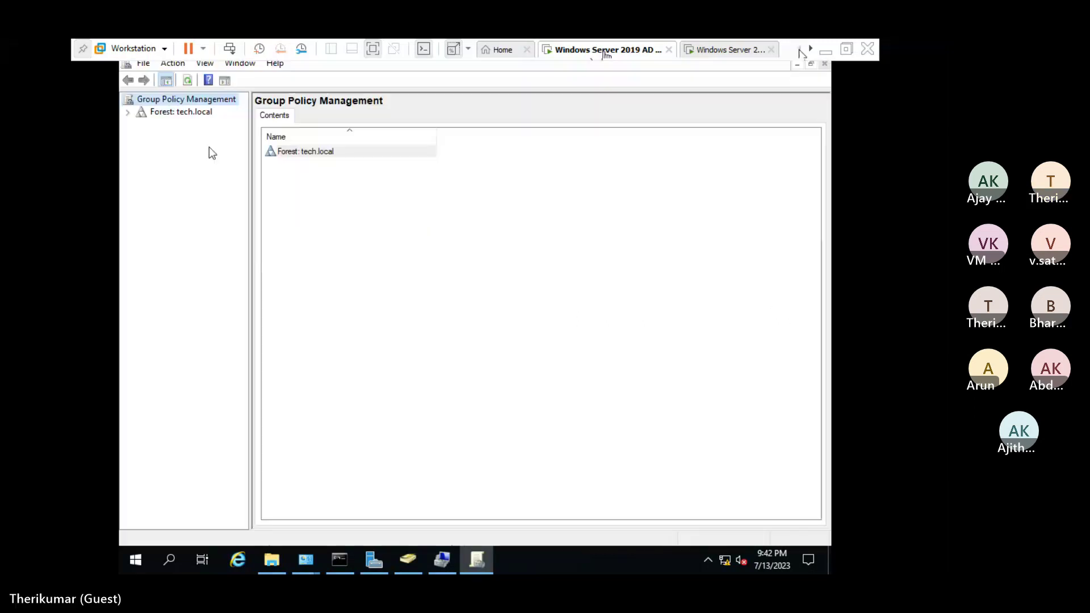
pyautogui.click(128, 115)
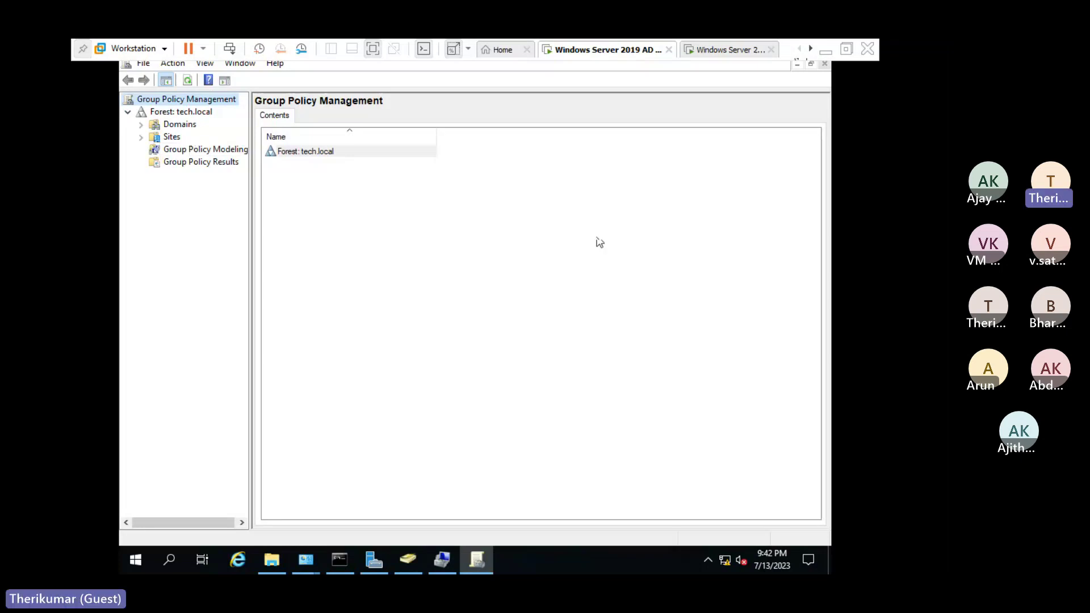
pyautogui.click(410, 563)
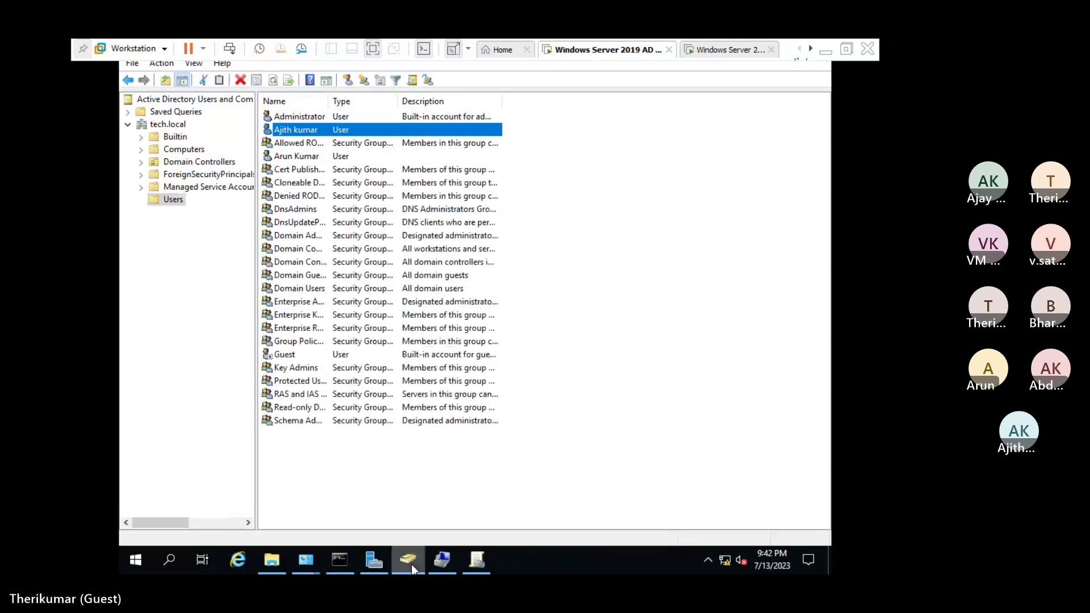
pyautogui.click(477, 561)
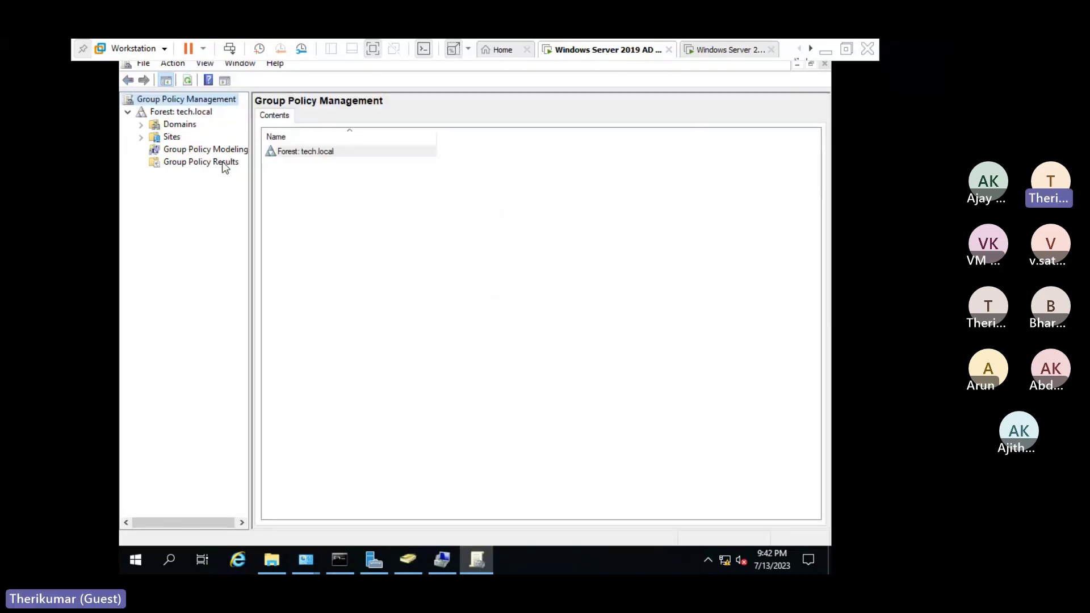